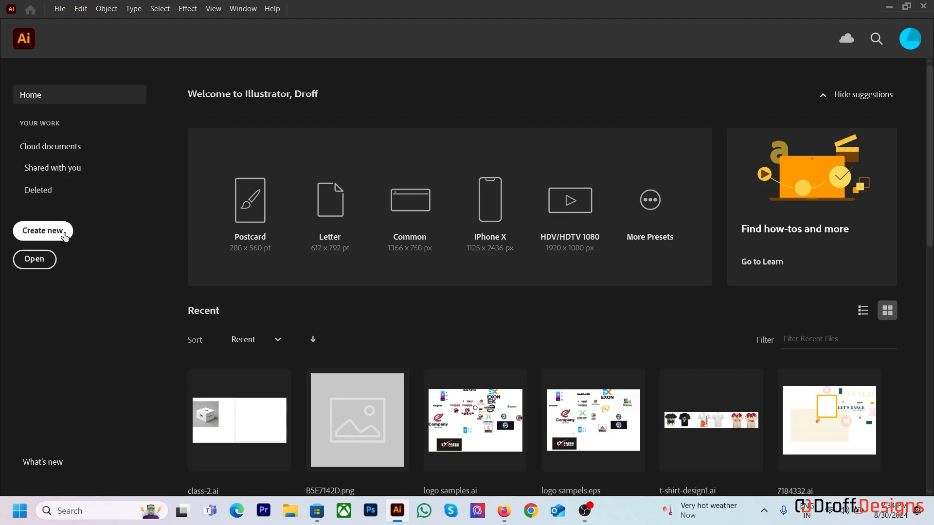
Step: Create a new blank portrait document and activate the Direct Selection tool
left_click(62, 230)
key("Escape")
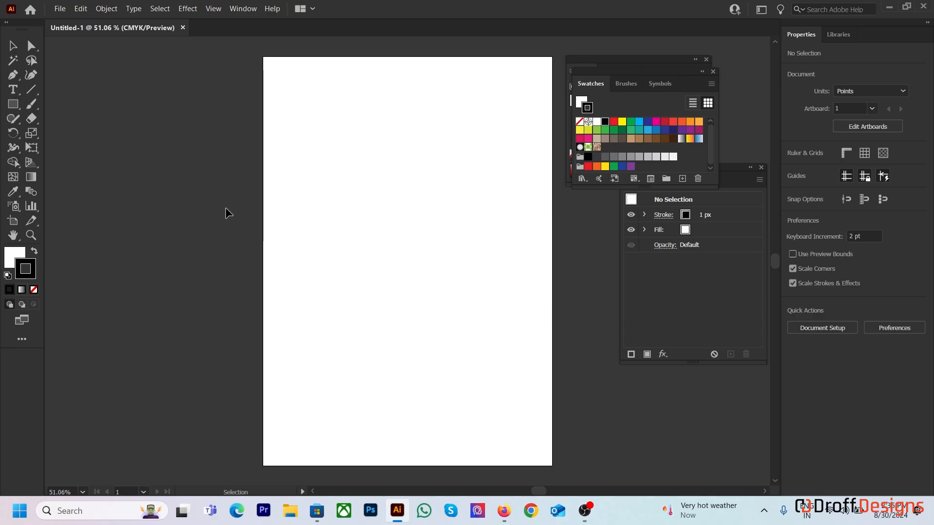
left_click(32, 46)
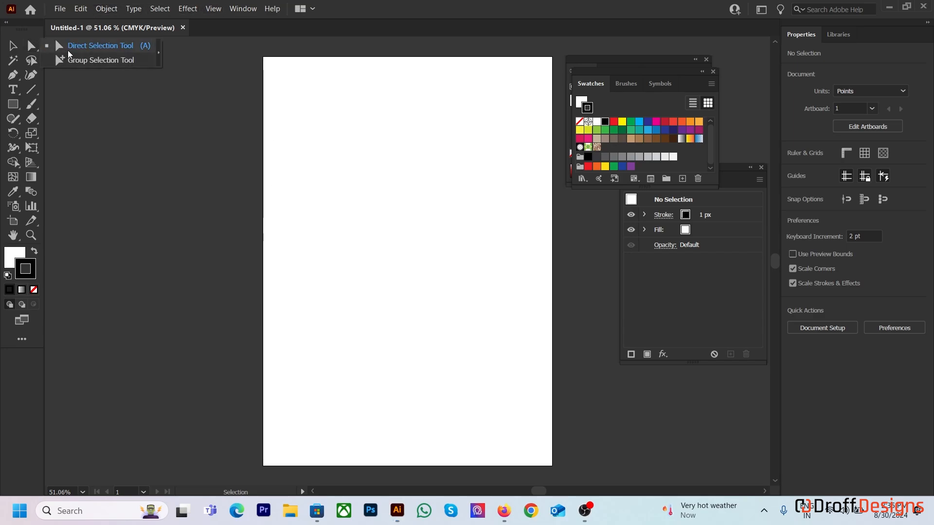
left_click(68, 54)
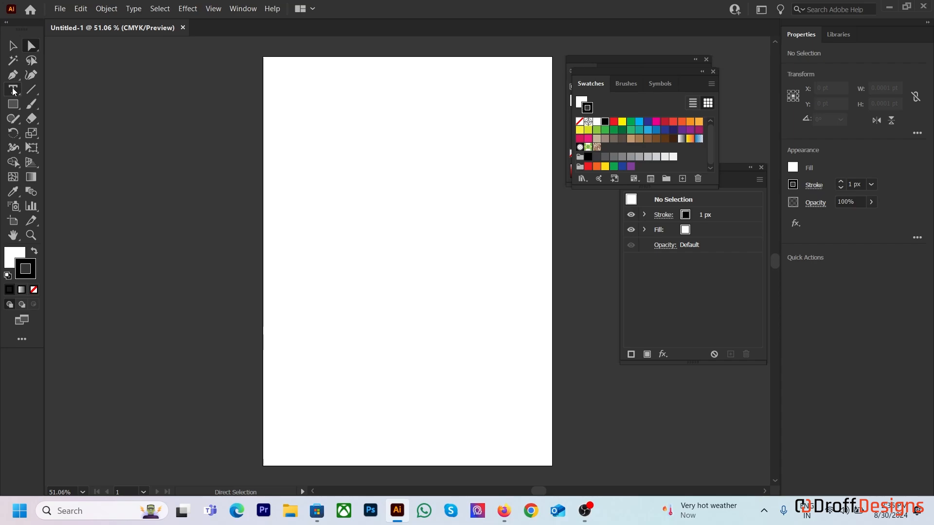
Step: Draw about eleven rectangles of varying sizes scattered over the artboard, with two of them overlapping its left edge
left_click(14, 105)
left_click_drag(312, 138, 360, 221)
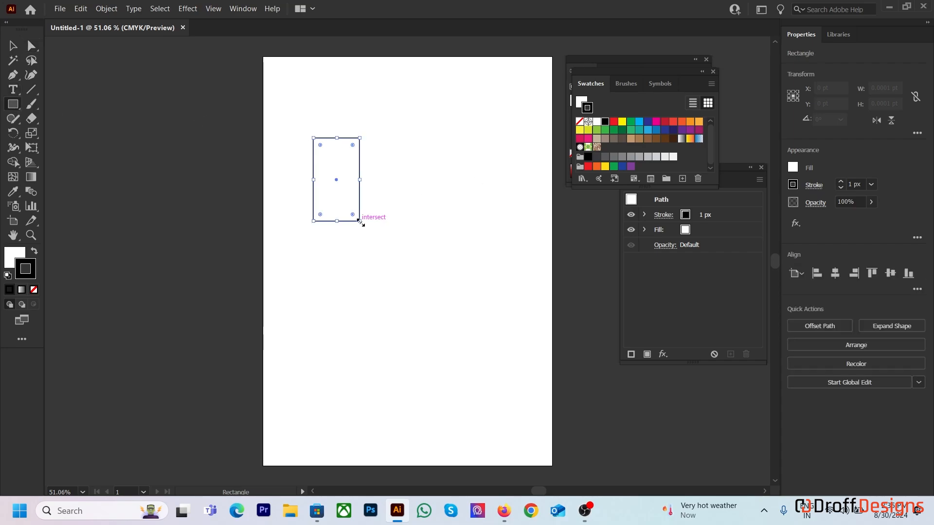
left_click_drag(419, 154, 473, 291)
left_click_drag(336, 318, 360, 376)
left_click_drag(383, 276, 416, 353)
left_click_drag(473, 357, 473, 372)
left_click_drag(236, 232, 286, 294)
left_click_drag(305, 261, 323, 294)
left_click_drag(252, 333, 286, 380)
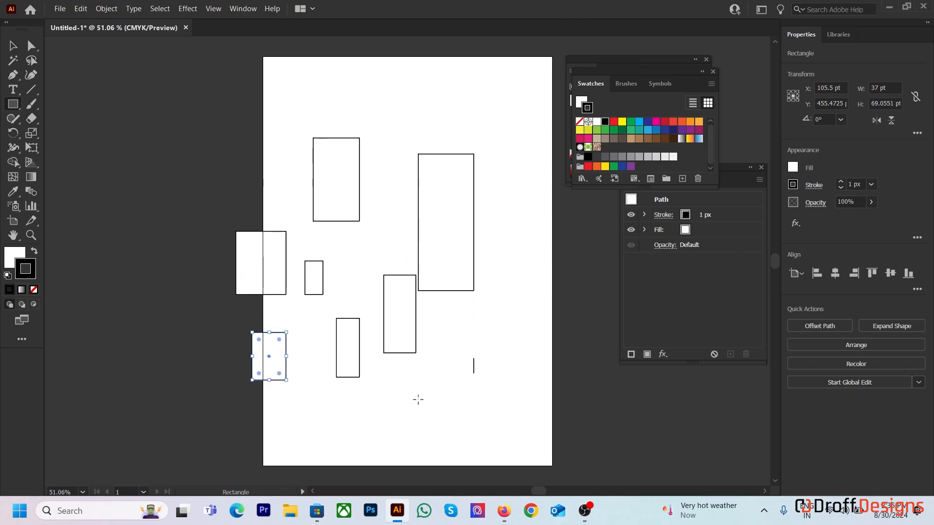
left_click_drag(392, 359, 418, 393)
left_click_drag(459, 308, 489, 348)
left_click_drag(458, 386, 489, 435)
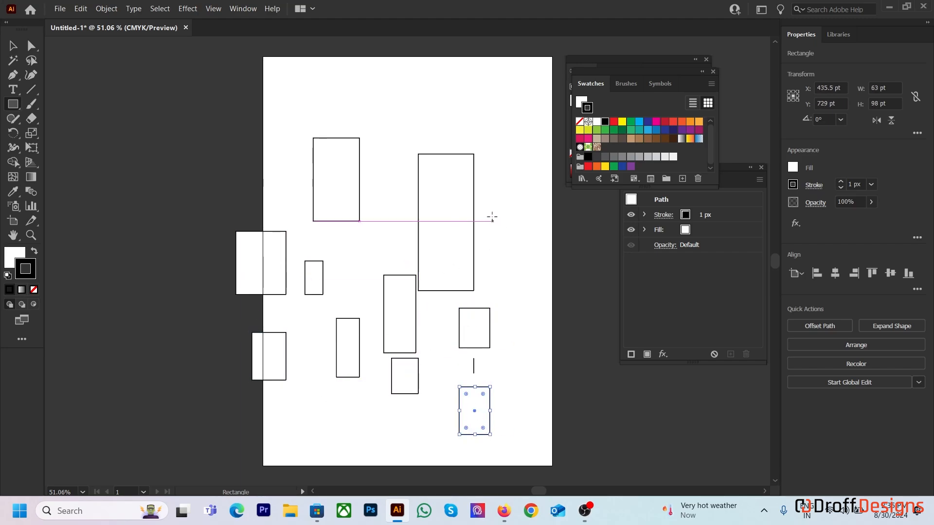
scroll(428, 205, "up", 2)
scroll(333, 182, "down", 2)
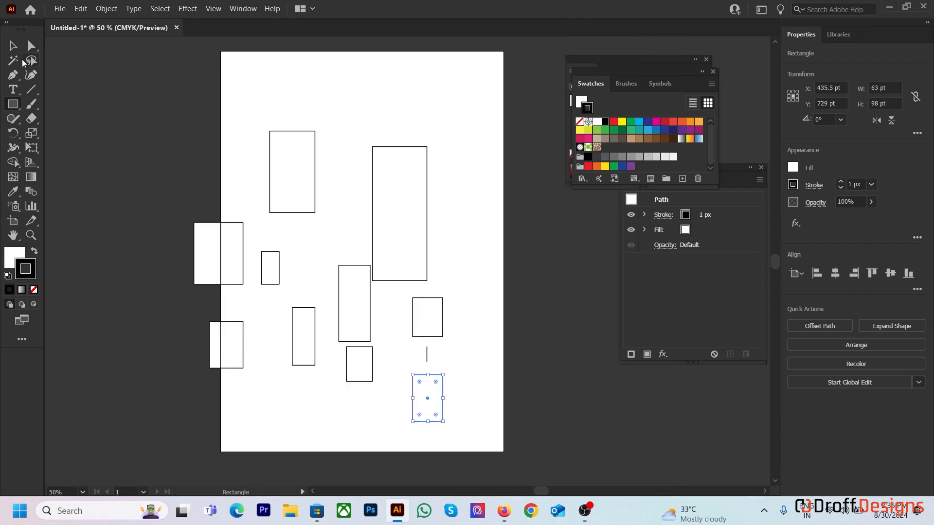
Step: Select one corner anchor each on the upper-left, largest and central tall rectangles with Direct Selection, and clear the selection
left_click(31, 45)
left_click(367, 110)
left_click_drag(354, 114, 308, 142)
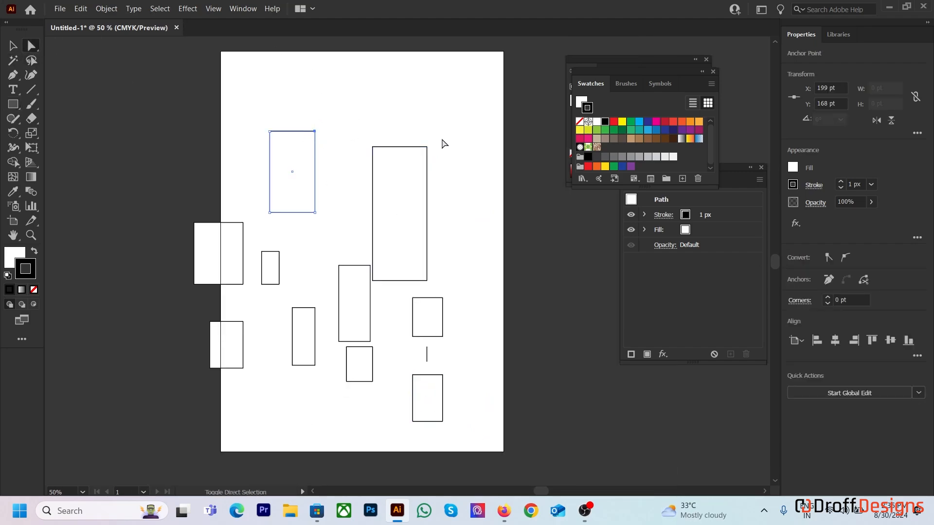
left_click_drag(442, 141, 417, 219)
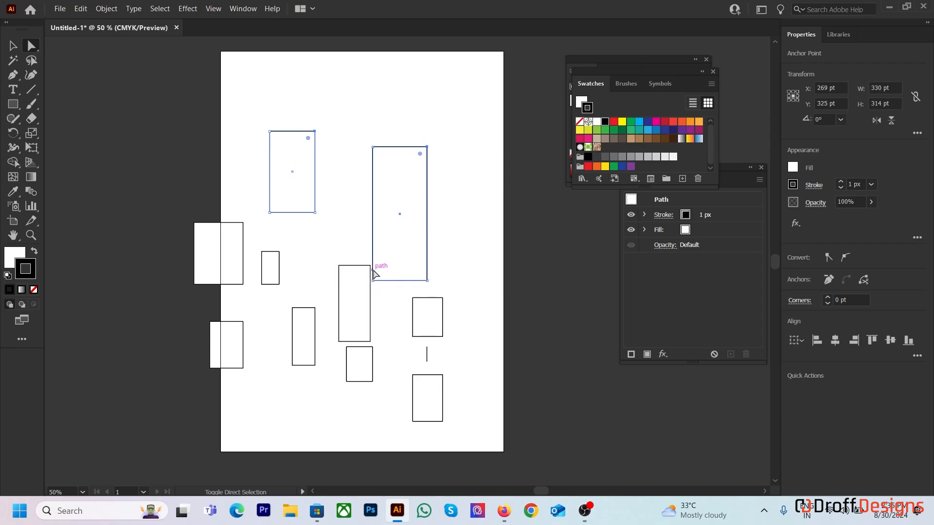
left_click_drag(389, 318, 368, 351)
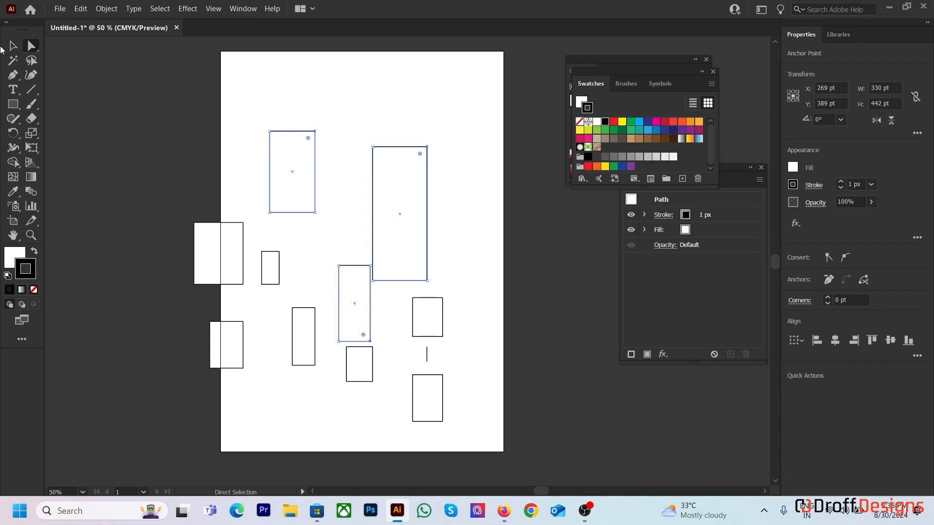
left_click(321, 93)
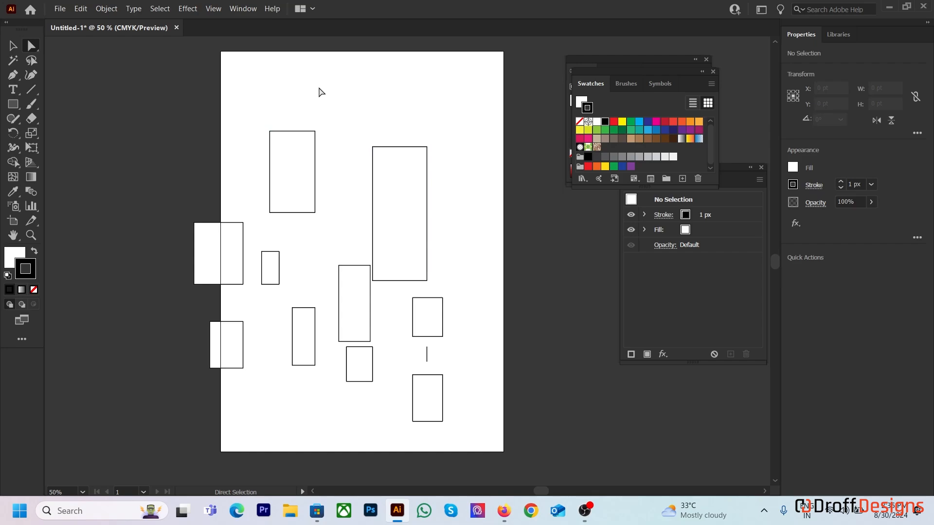
Step: Lasso the neighbouring corner anchors of five inner rectangles and round those corners to about 25.5 pt
left_click(37, 60)
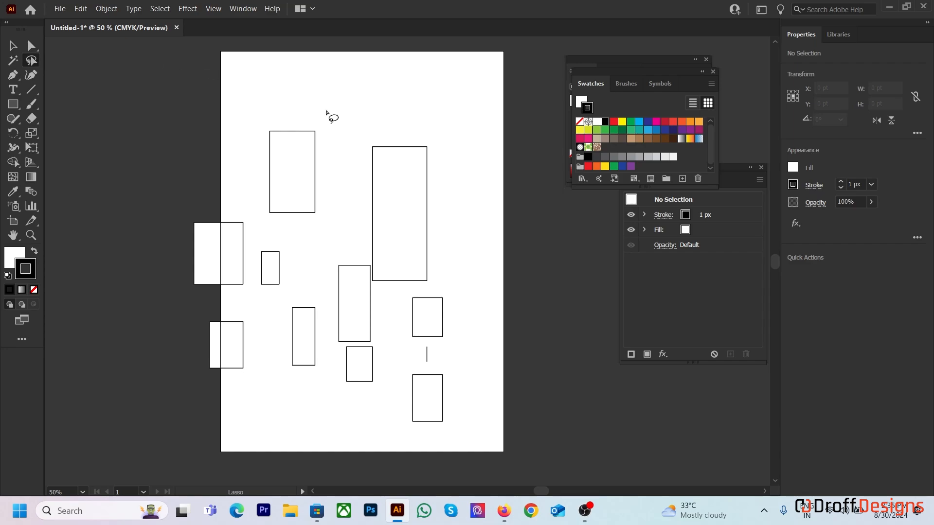
mouse_move(334, 191)
left_mouse_down()
mouse_move(276, 239)
mouse_move(305, 298)
mouse_move(307, 329)
mouse_move(341, 361)
mouse_move(352, 349)
mouse_move(334, 263)
mouse_move(345, 226)
mouse_move(349, 234)
mouse_move(340, 197)
left_mouse_up()
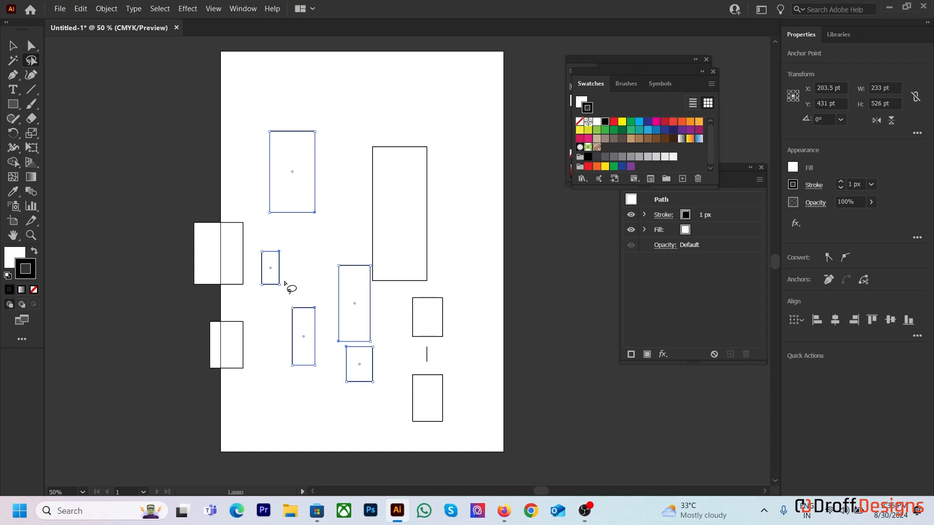
left_click(31, 45)
scroll(317, 336, "up", 2)
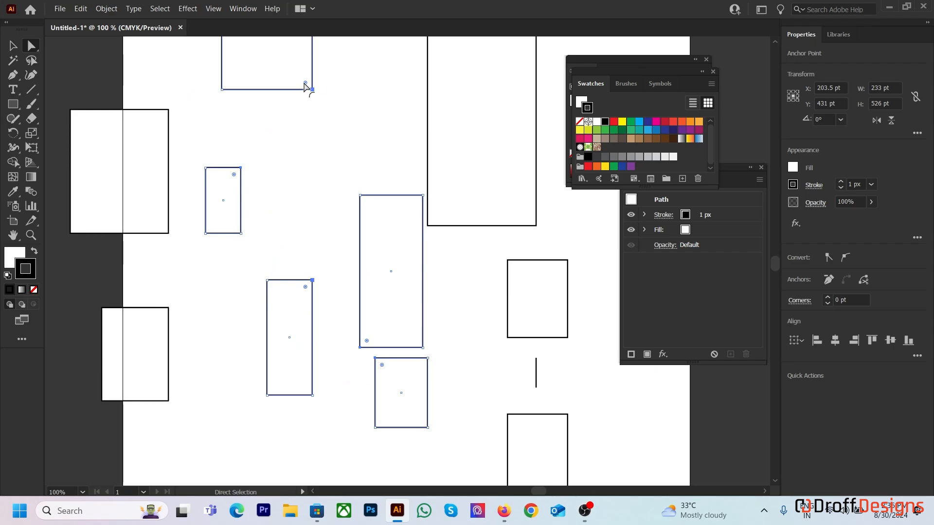
left_click_drag(307, 85, 288, 74)
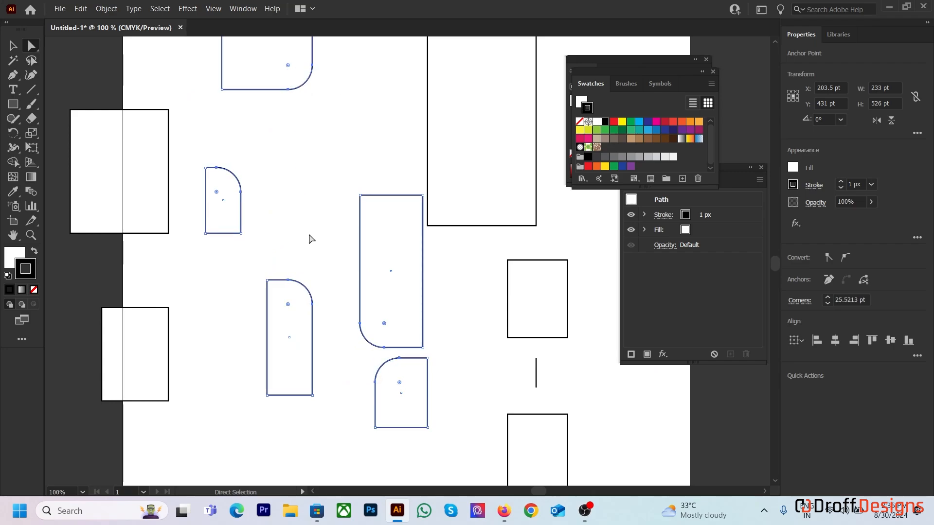
left_click(308, 238)
Step: Select all the rectangles and delete them to leave the artboard blank
scroll(311, 239, "down", 2)
scroll(312, 239, "up", 1)
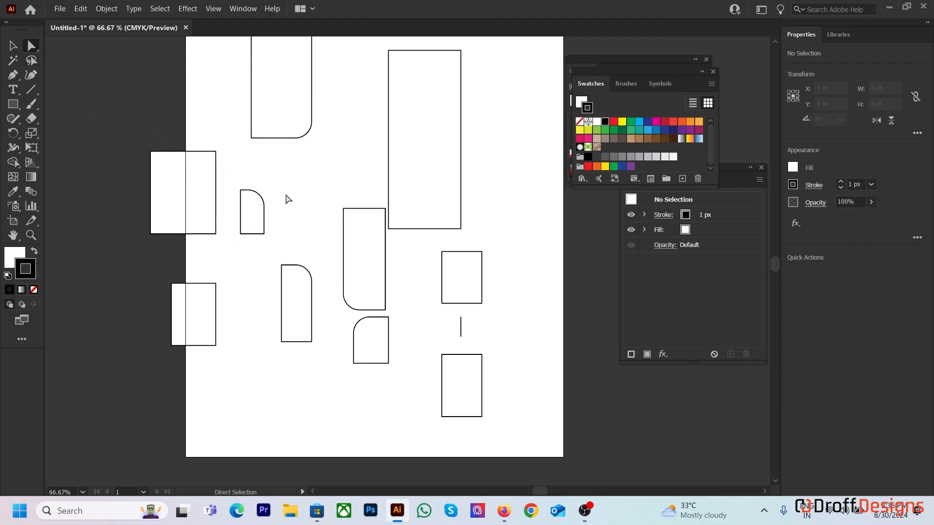
scroll(287, 198, "down", 2)
scroll(287, 198, "up", 1)
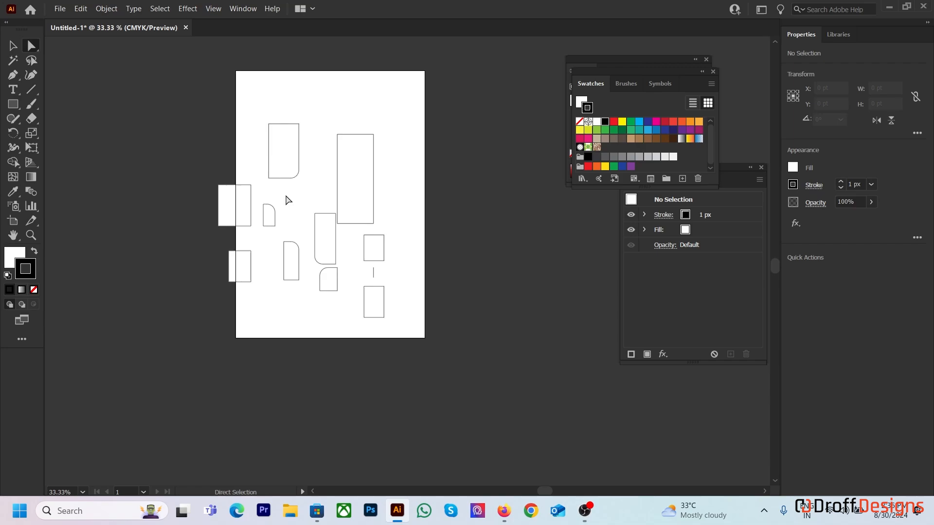
scroll(287, 197, "up", 1)
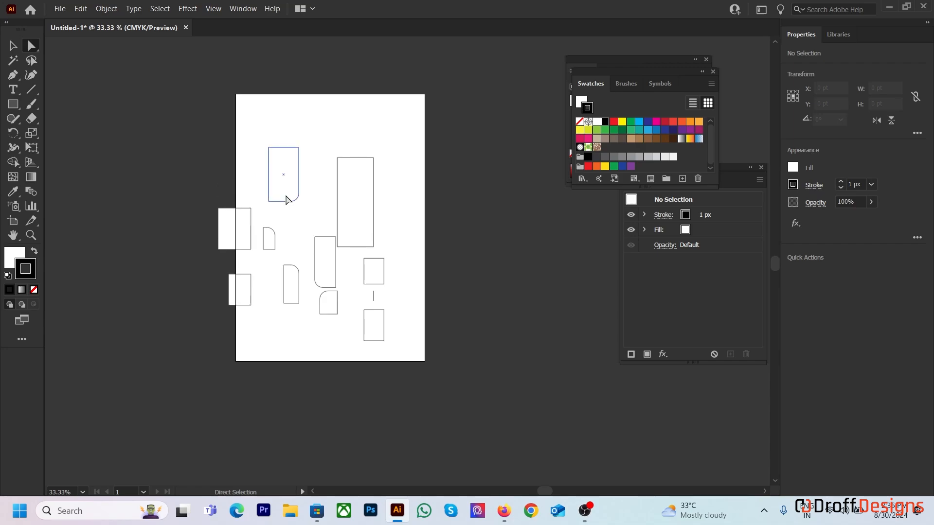
left_click_drag(144, 144, 387, 362)
left_click(387, 363)
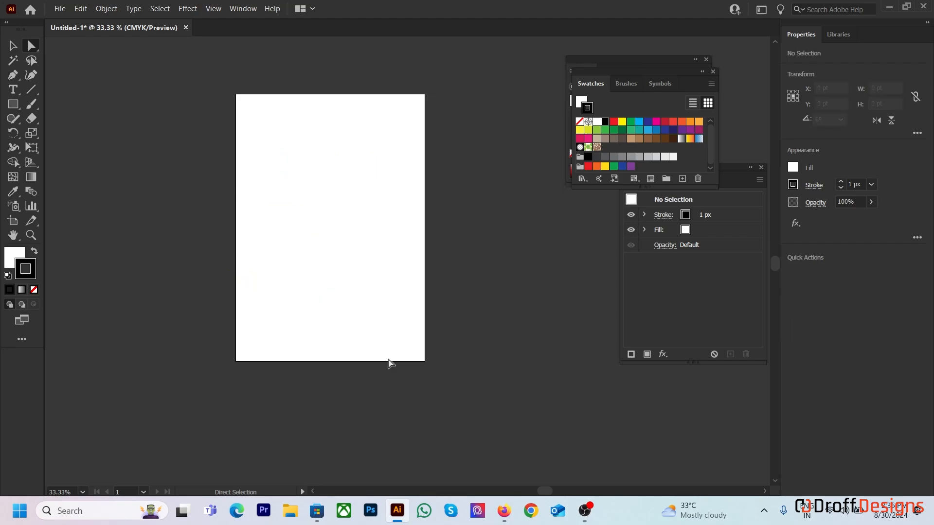
scroll(234, 187, "up", 1)
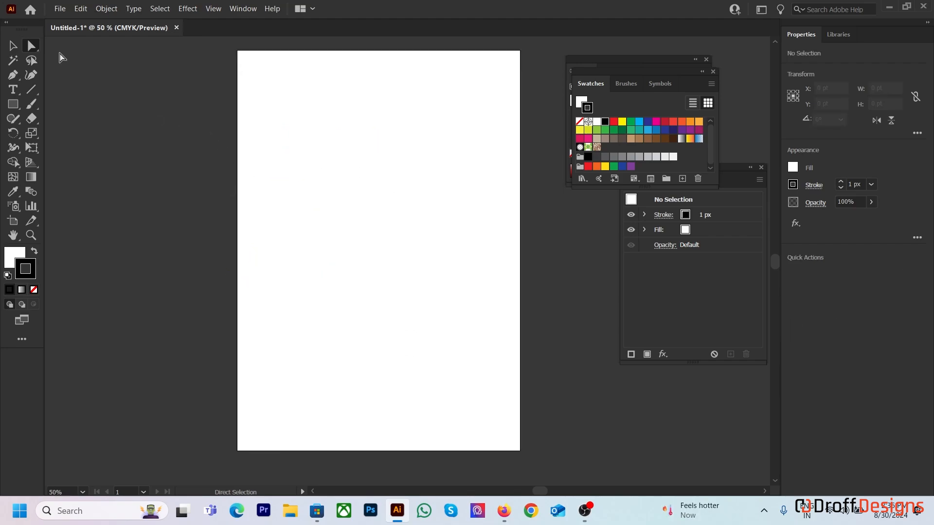
Step: Activate the Magic Wand tool and open the recent file logo samples.ai
left_click(13, 62)
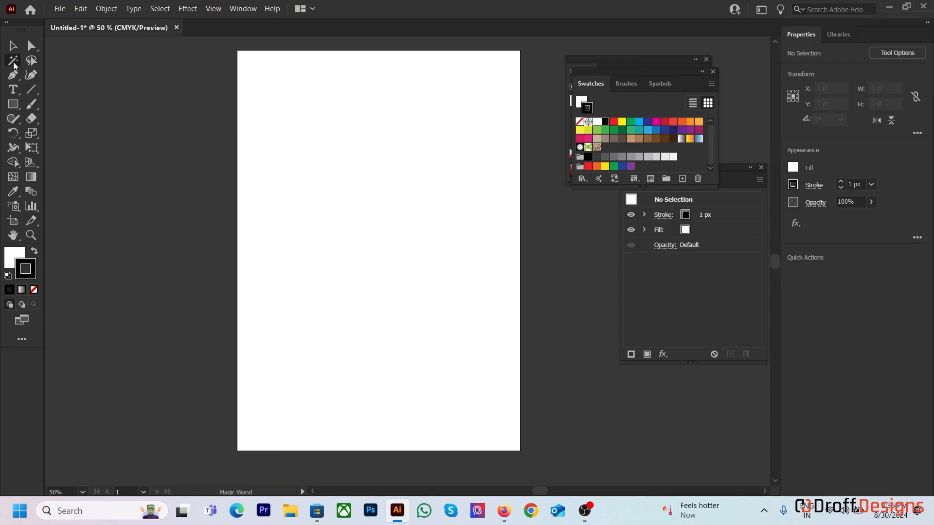
left_click(30, 10)
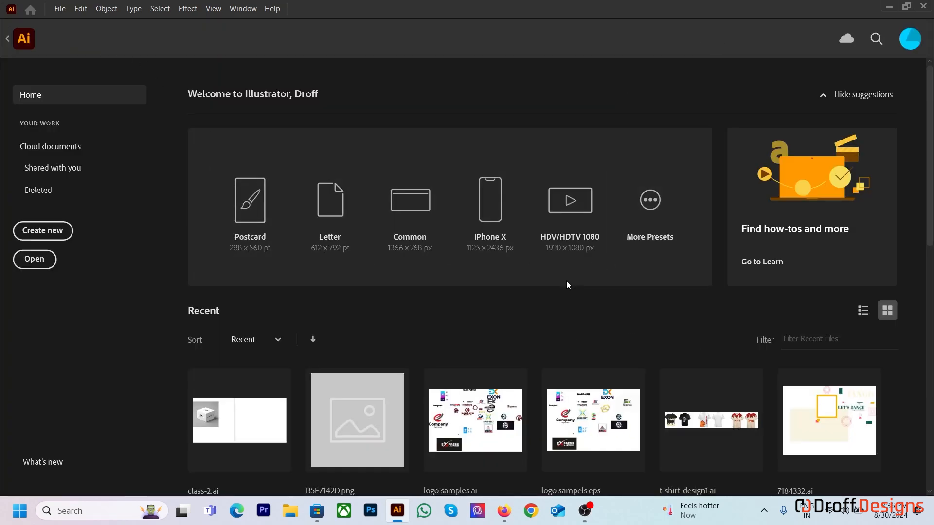
scroll(569, 286, "down", 3)
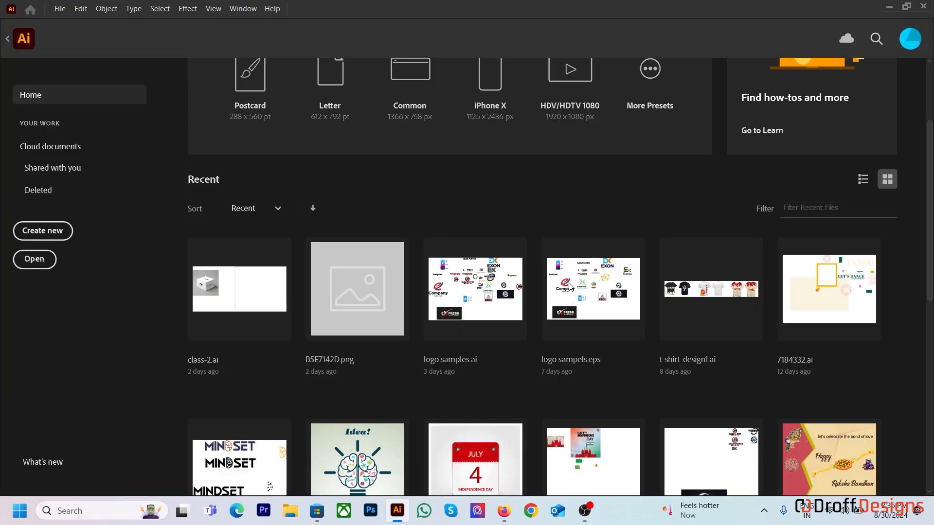
left_click(495, 283)
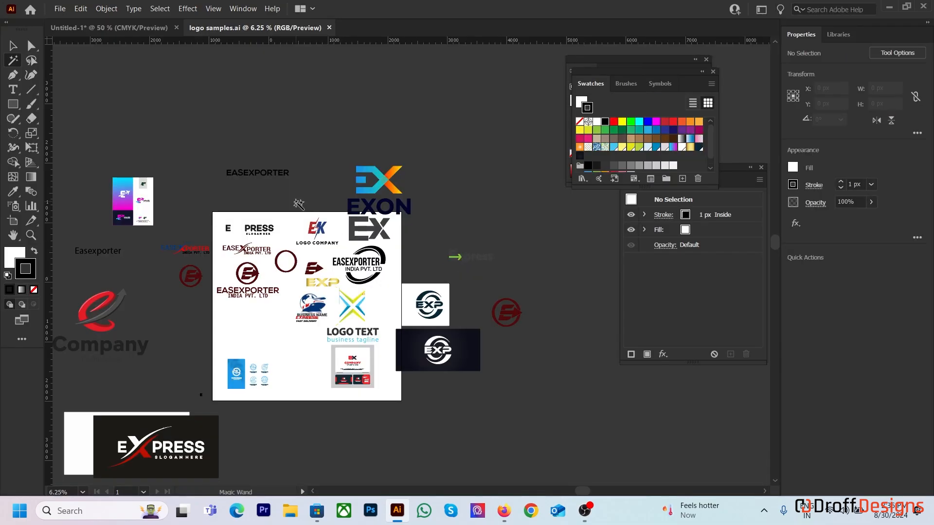
Step: Select all similarly dark-coloured logo shapes with the Magic Wand by sampling the arrow of the circular E logo
scroll(153, 311, "up", 2)
left_click_drag(183, 276, 356, 190)
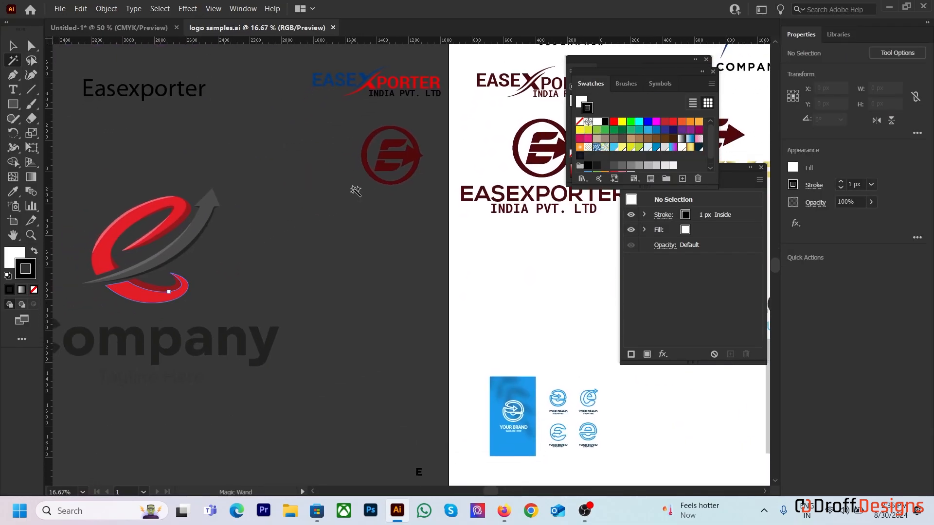
scroll(260, 252, "down", 2)
scroll(400, 256, "up", 2)
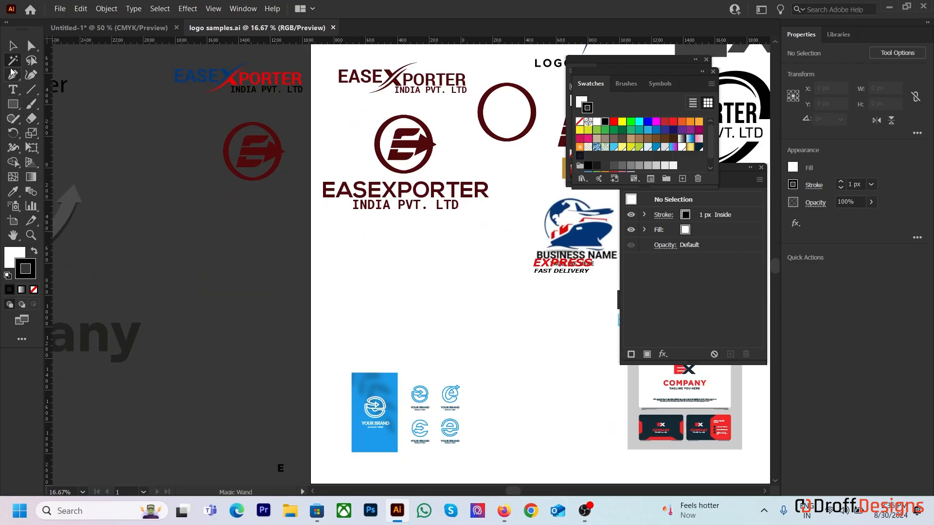
left_click(428, 154)
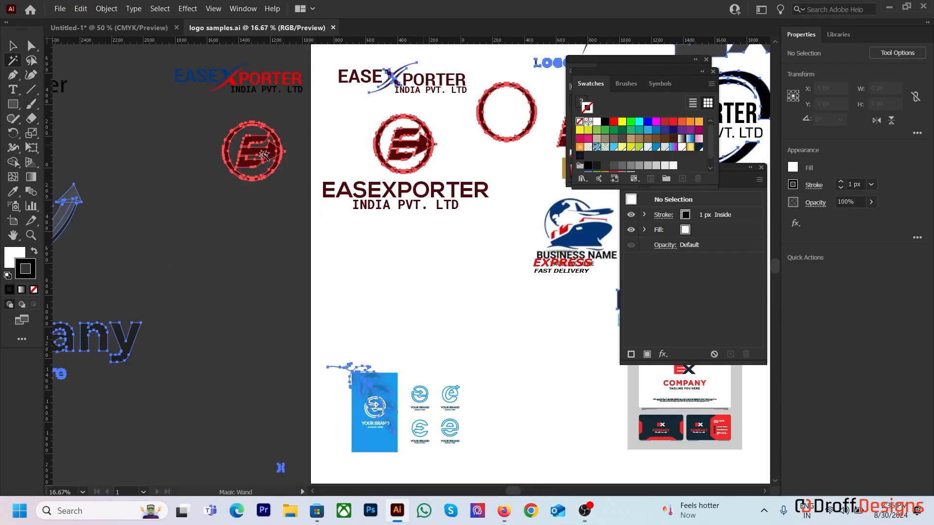
scroll(296, 273, "down", 5)
scroll(404, 255, "up", 1)
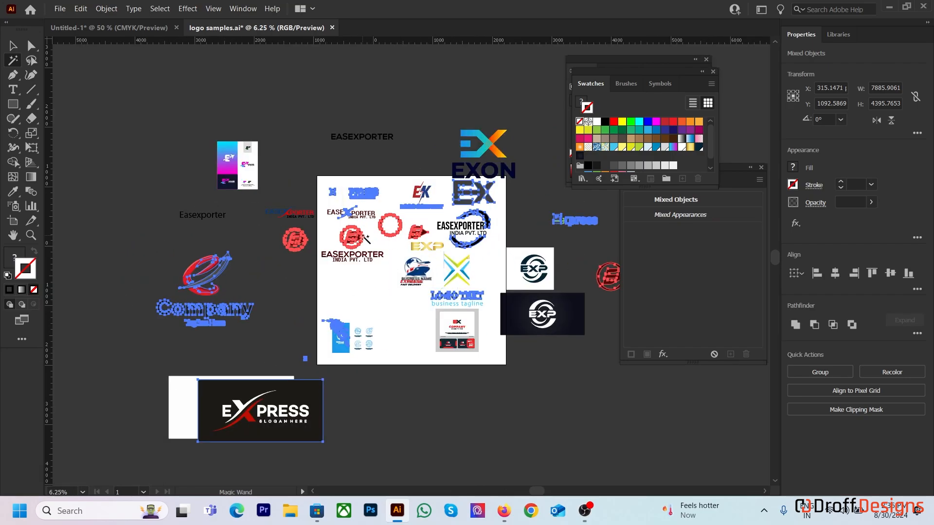
Step: Replace the selection with all white objects by sampling the white card behind the EXP logo with the Magic Wand
left_click(510, 343)
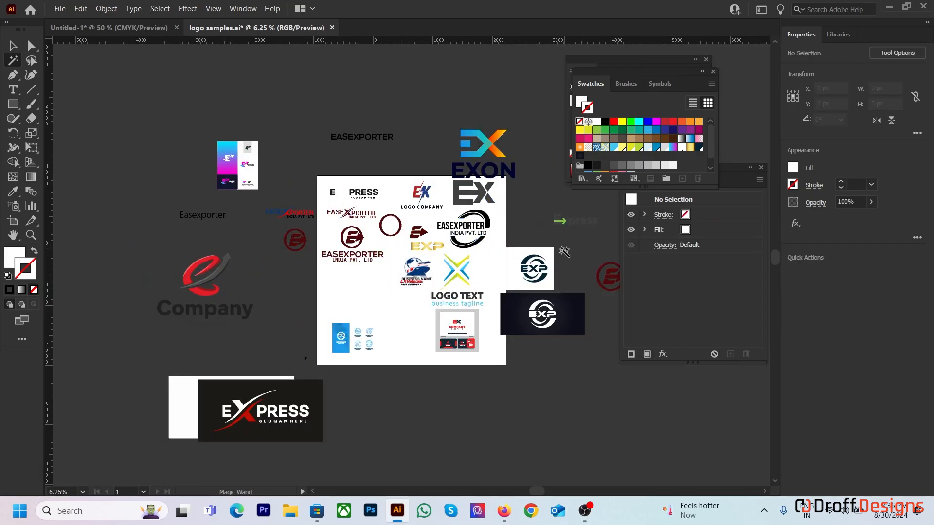
left_click(552, 250)
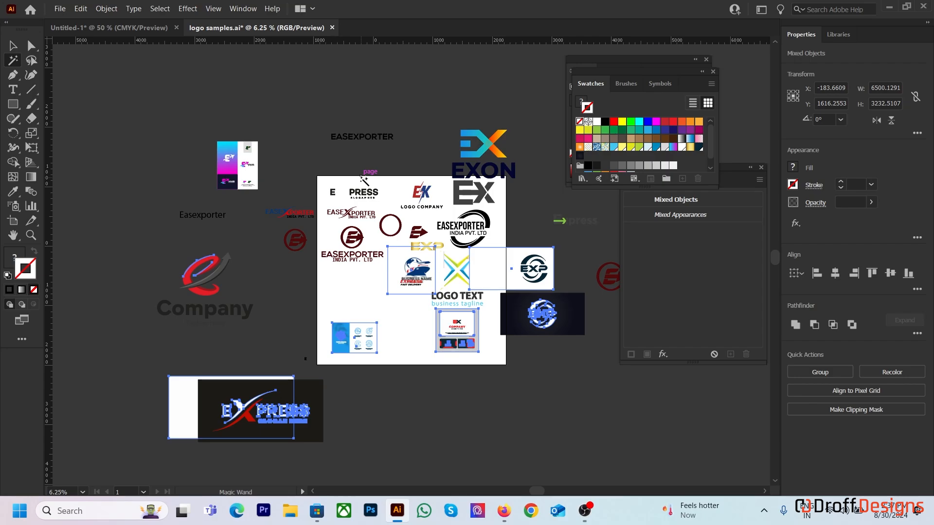
scroll(364, 180, "up", 1)
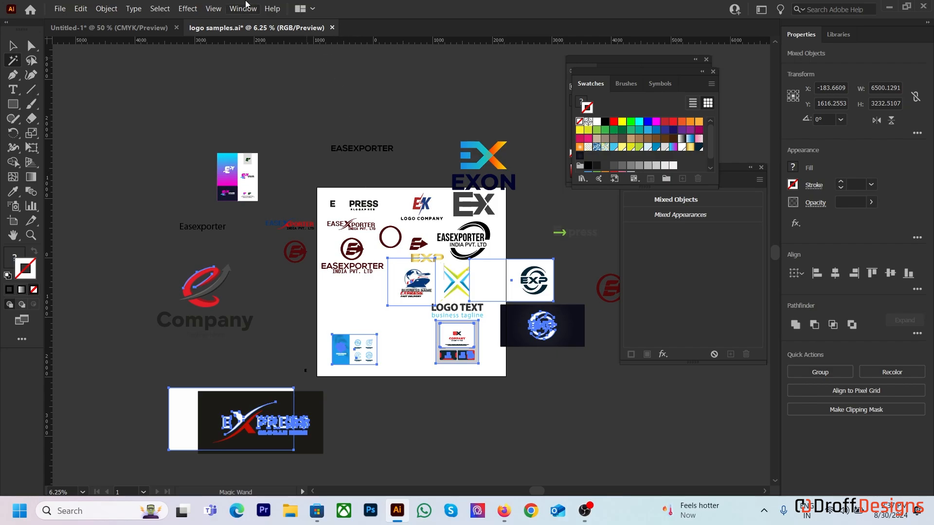
Step: Return to the Untitled-1 document and activate the Pen tool
left_click(152, 27)
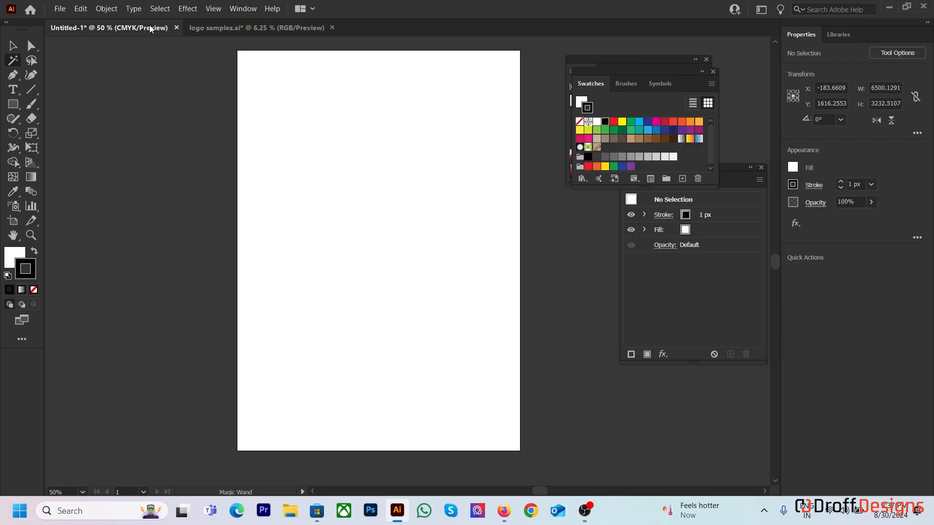
right_click(9, 78)
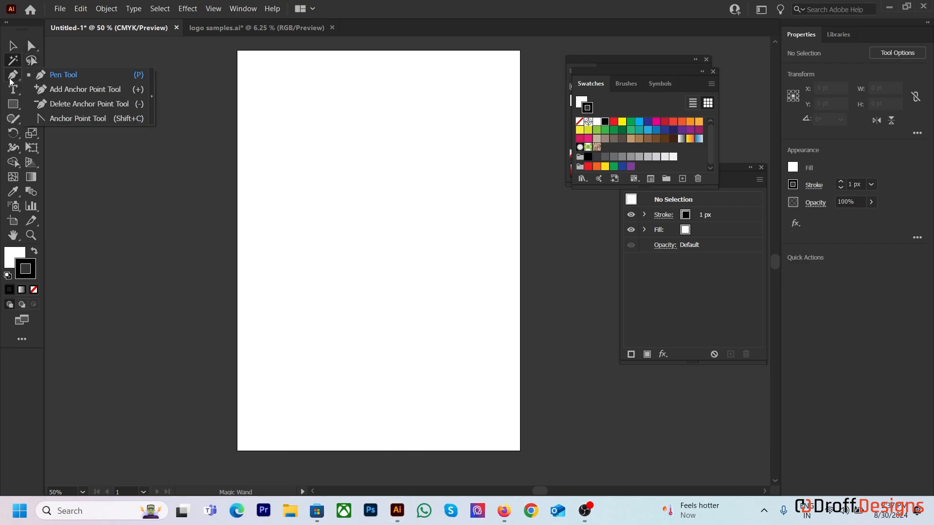
left_click(66, 76)
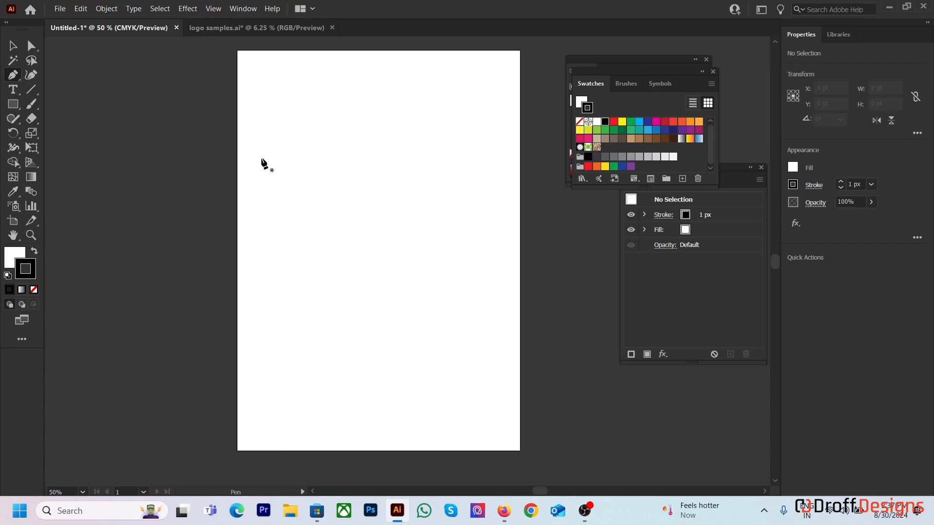
Step: Draw an open Pen path with a horizontal line about 387 pt long and a segment running down from its right end, filled green
left_click(285, 121)
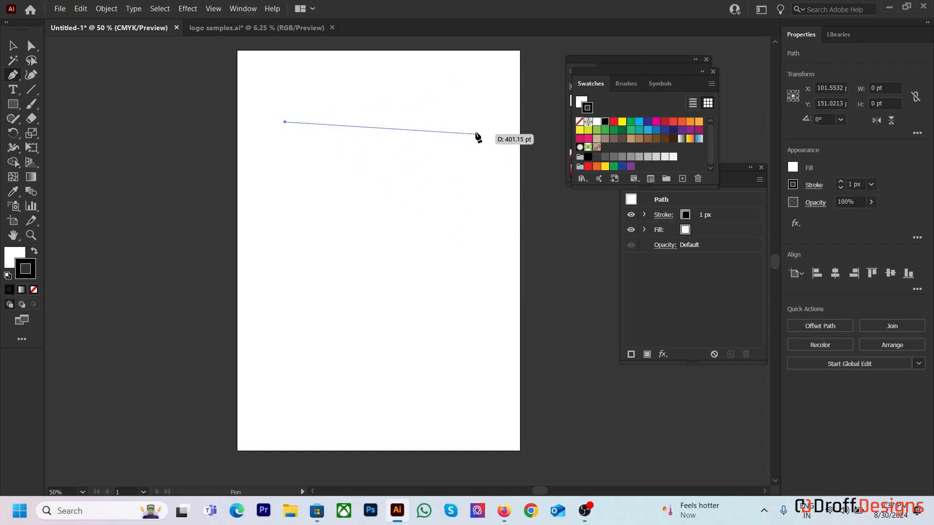
left_click(469, 122)
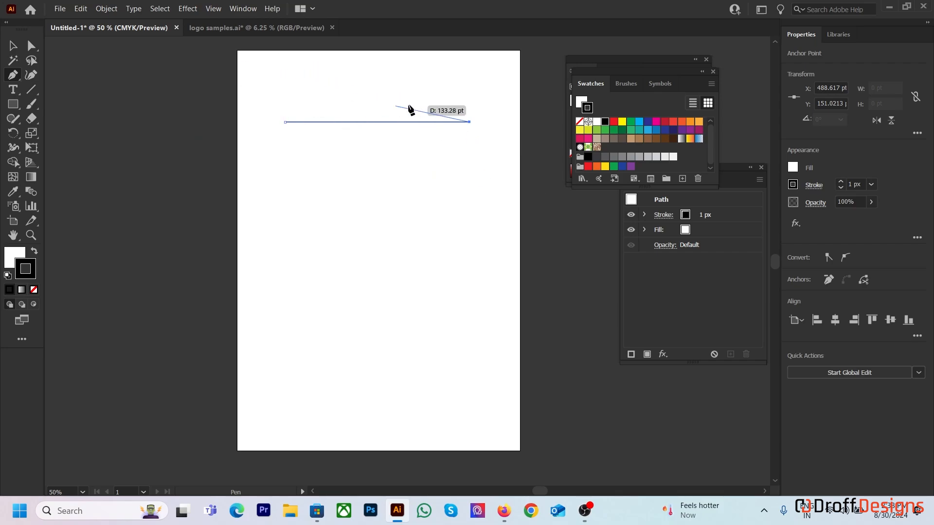
key("alt")
scroll(406, 111, "up", 2)
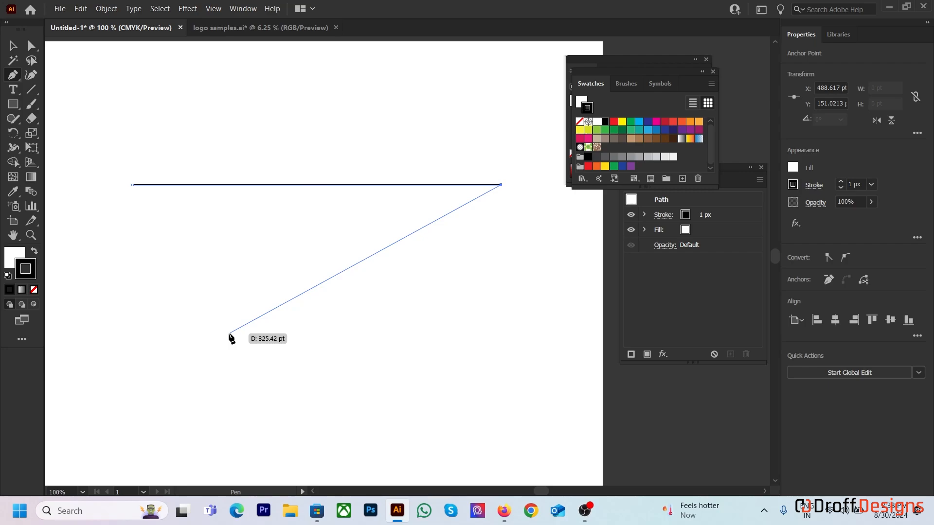
left_click(484, 334)
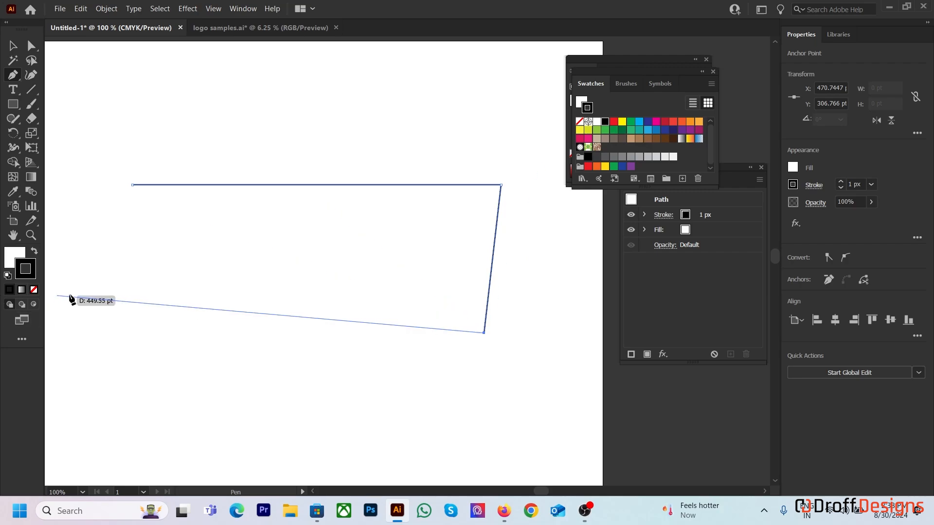
key("x")
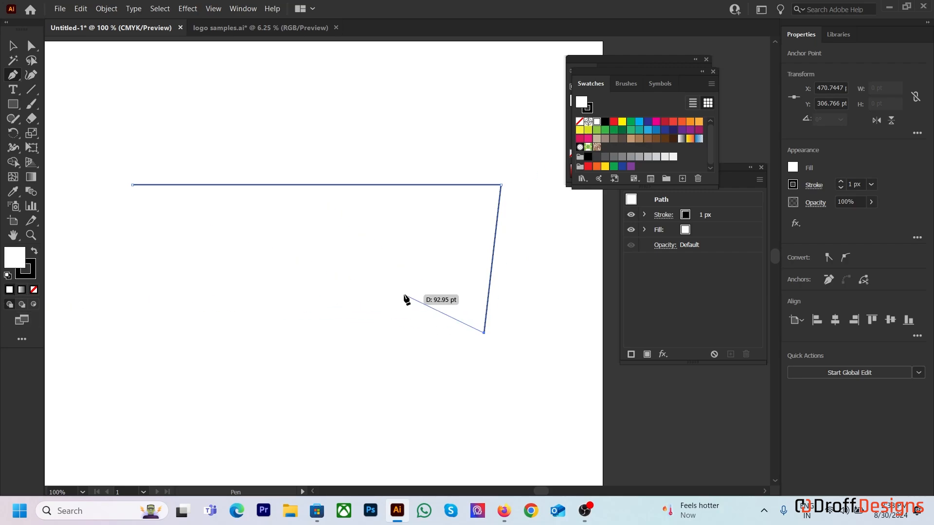
left_click(614, 129)
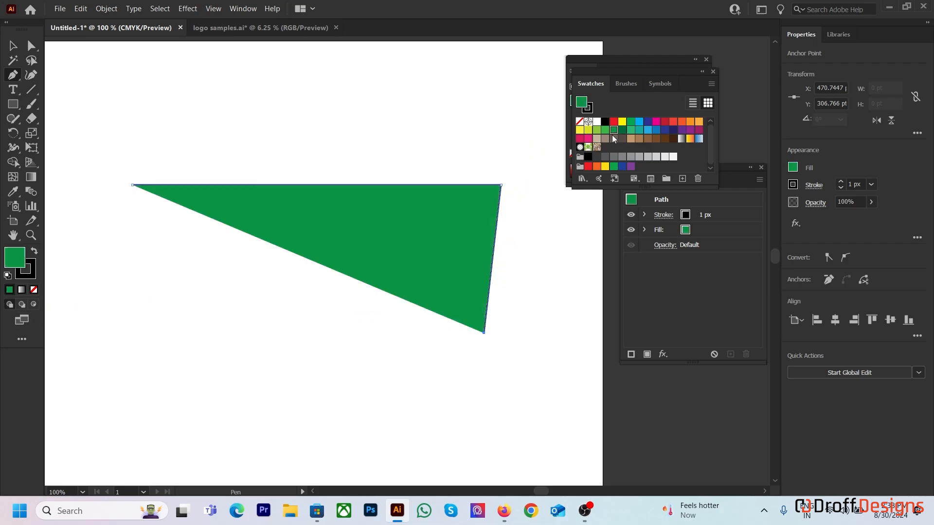
Step: Extend the green path with nine more straight-segment corner points, zigzagging below, past the artboard's left edge and back above the first line
left_click(324, 348)
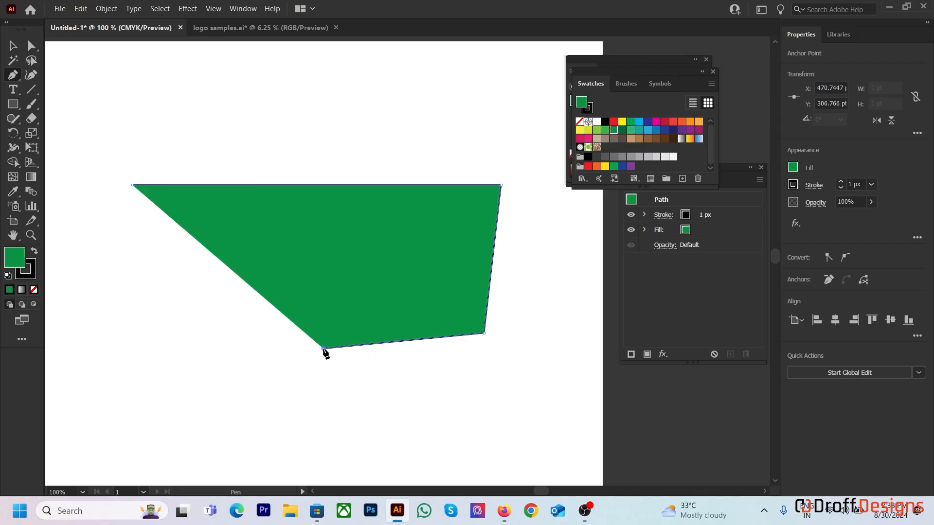
left_click(466, 441)
left_click(181, 443)
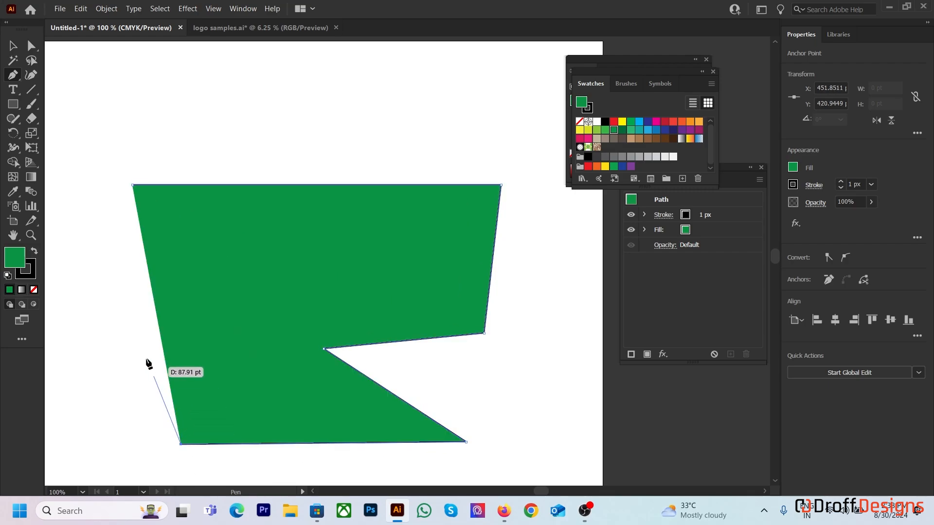
left_click(135, 331)
left_click(108, 409)
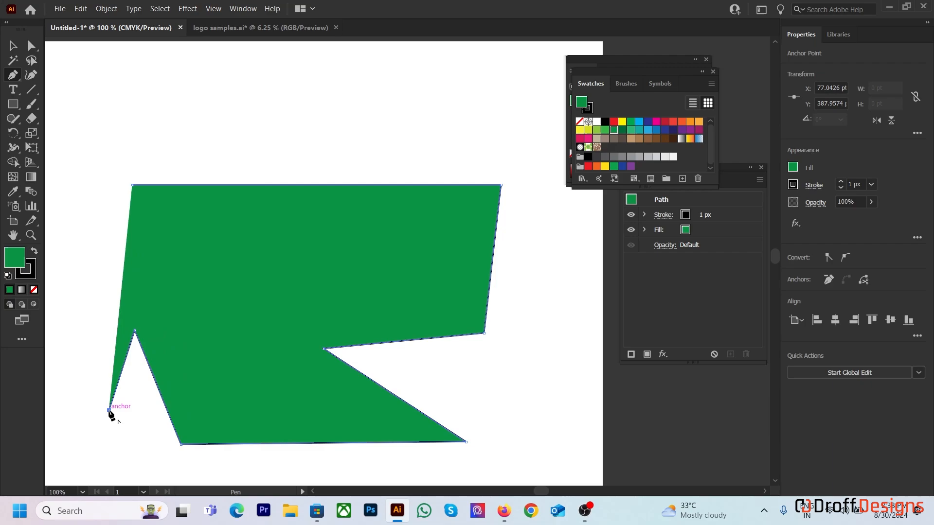
scroll(145, 395, "down", 2)
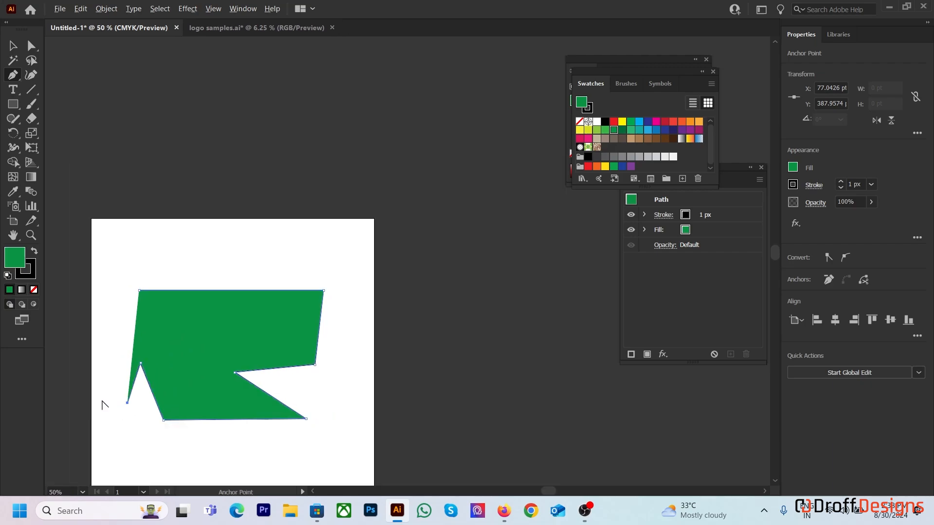
scroll(101, 405, "up", 1)
left_click(95, 396)
left_click(74, 284)
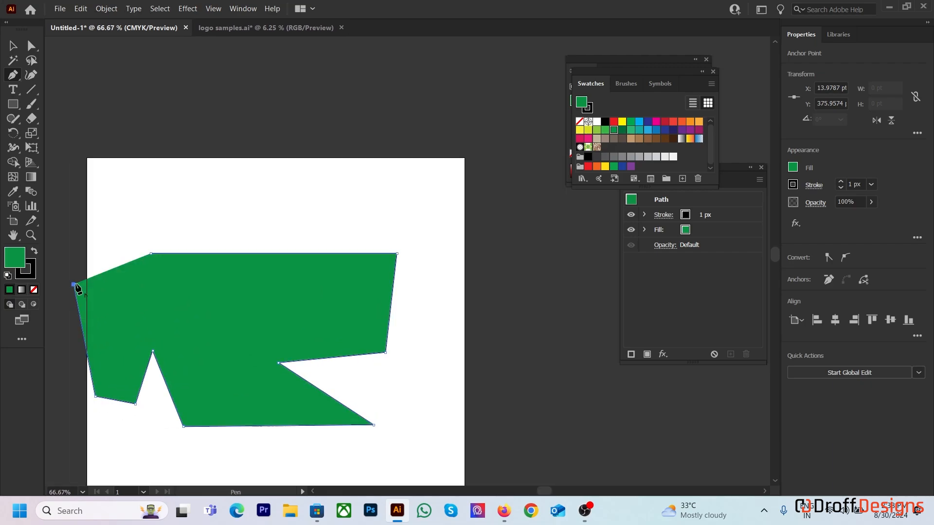
left_click(207, 167)
left_click(325, 190)
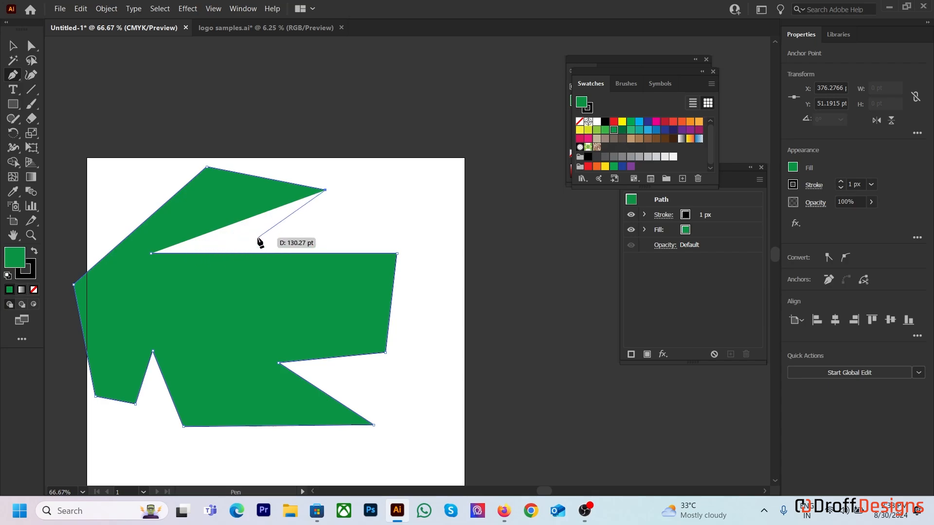
Step: Delete the whole green zigzag path, undo the deletion and redo it to leave the artboard blank
key("Delete")
key("Delete")
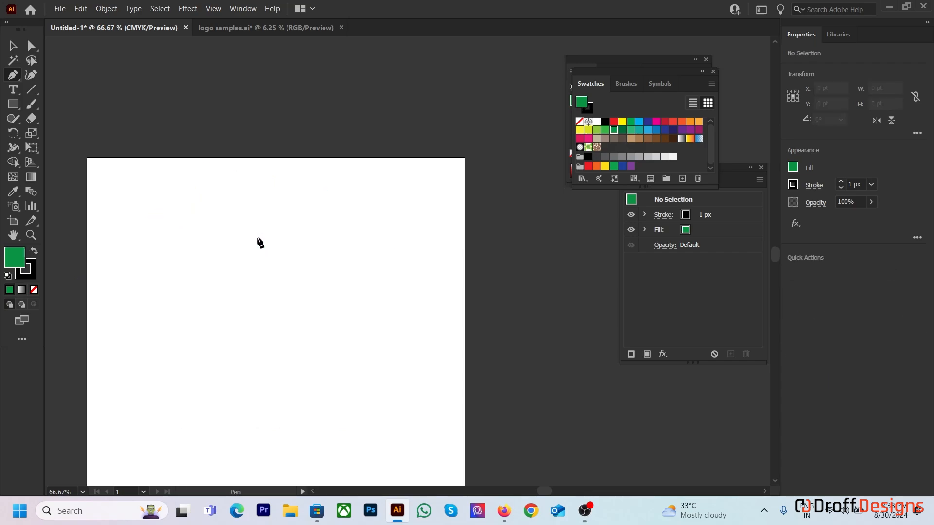
key("ctrl+z")
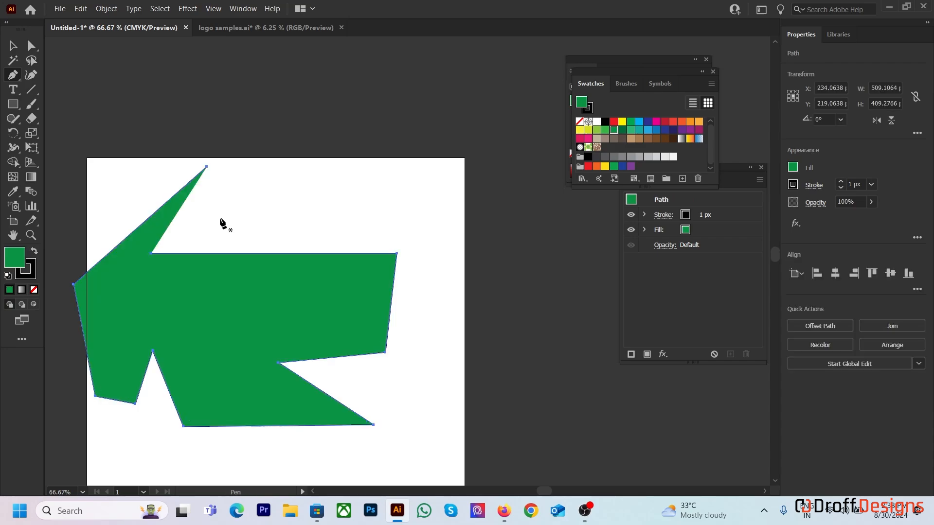
key("ctrl+shift+z")
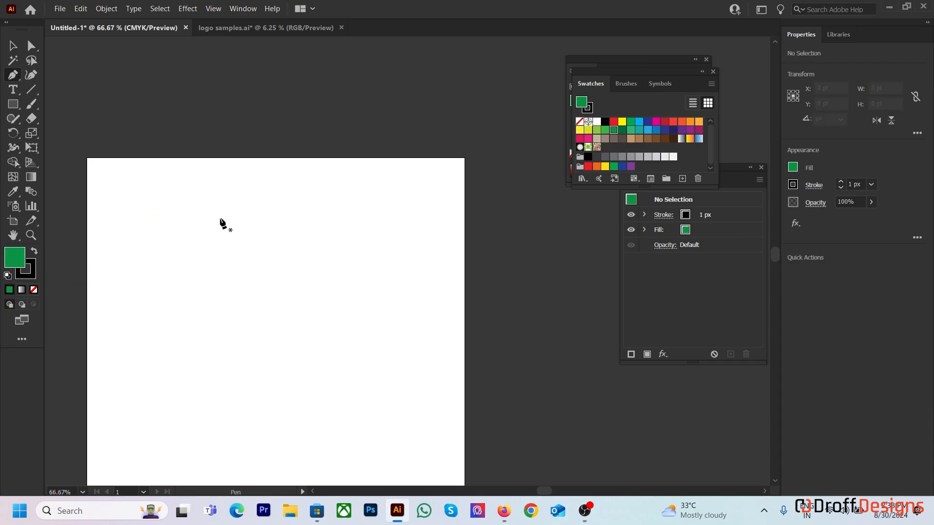
Step: Draw a closed polygon with angle-constrained Pen segments, about 243 pt wide and 381 pt high, with a V-shaped notch in its right side
left_click(163, 209)
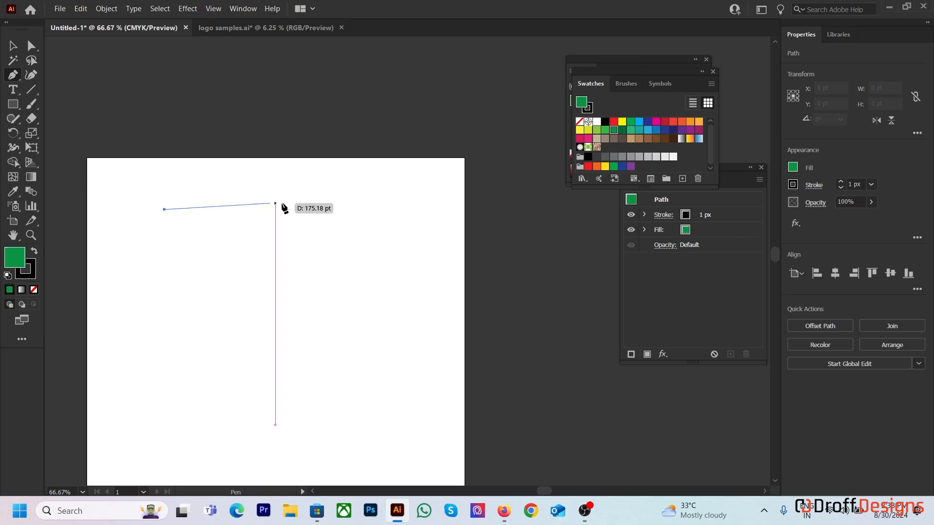
key("shift")
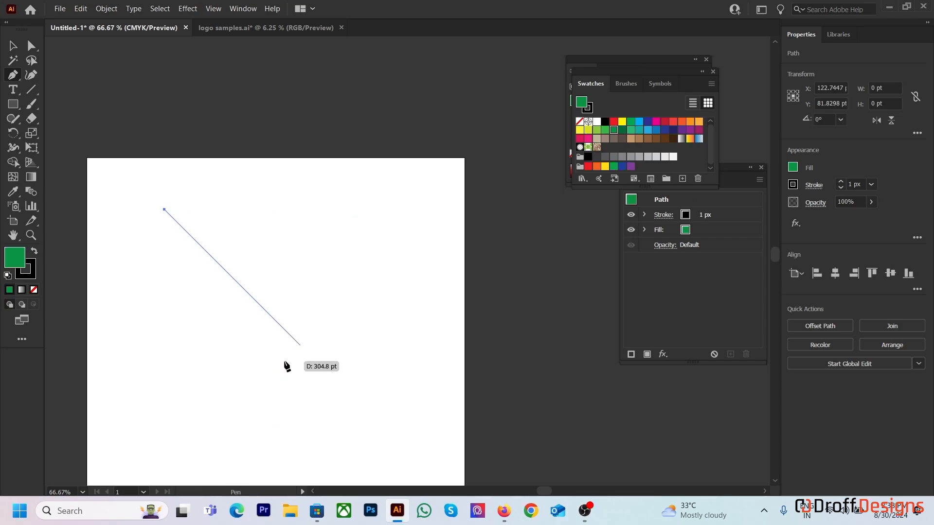
left_click(320, 239, "shift")
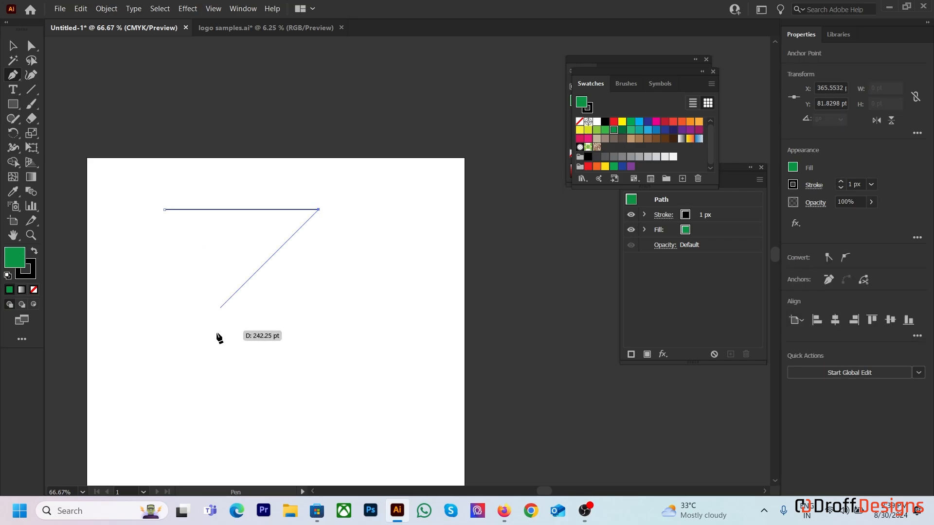
left_click(196, 340, "shift")
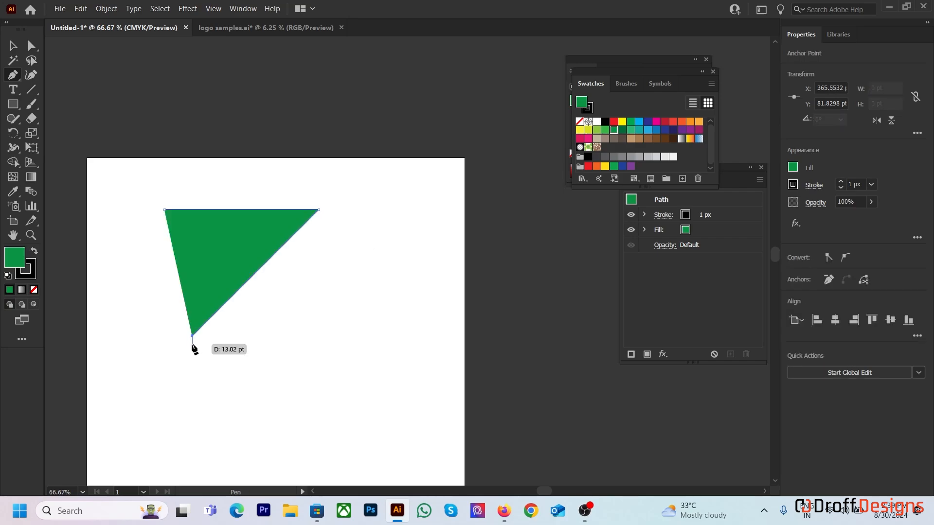
left_click(344, 421, "shift")
left_click(167, 438, "shift")
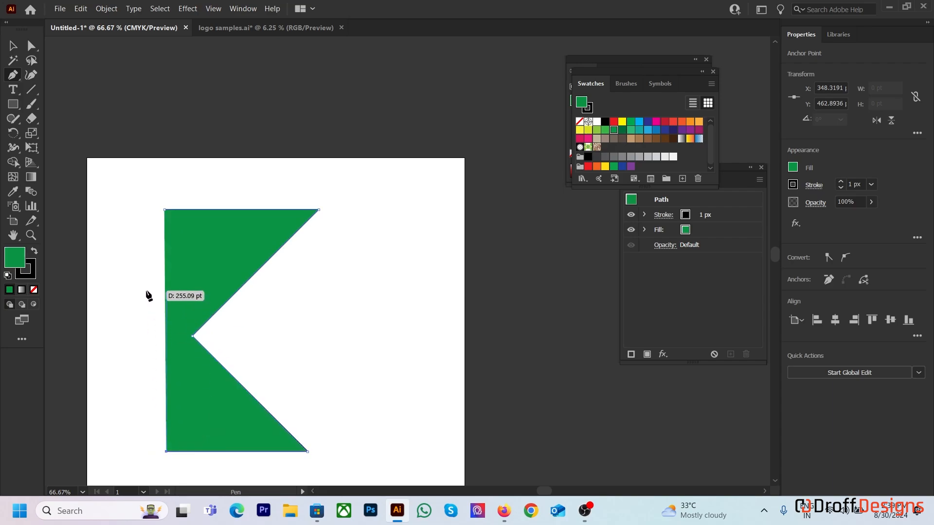
left_click(165, 210)
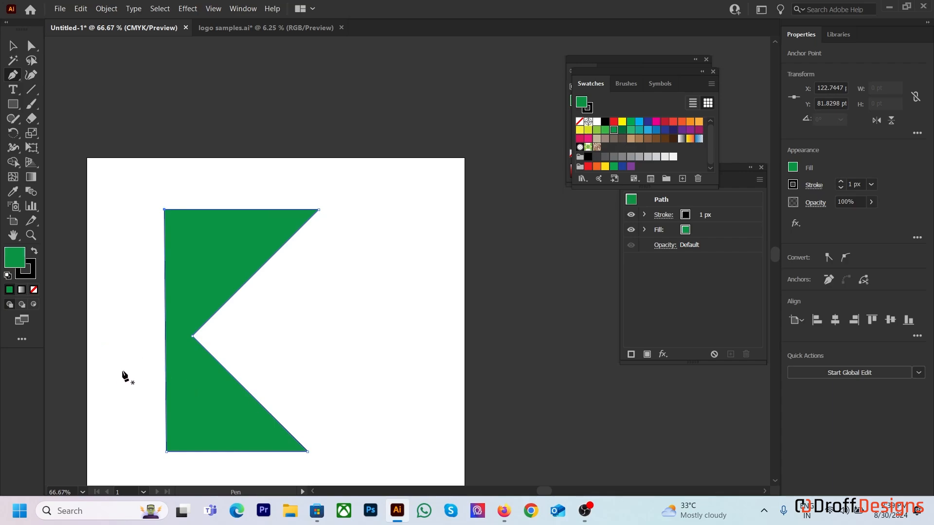
Step: Re-place the polygon's lower-left corner directly beneath the starting point, close the path and move the shape upward by about 53 pt
key("Delete")
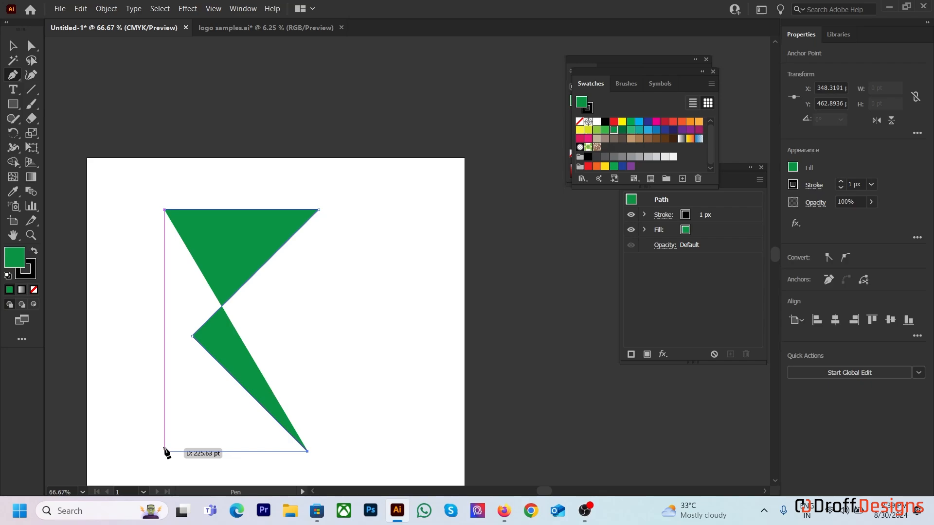
left_click(165, 451)
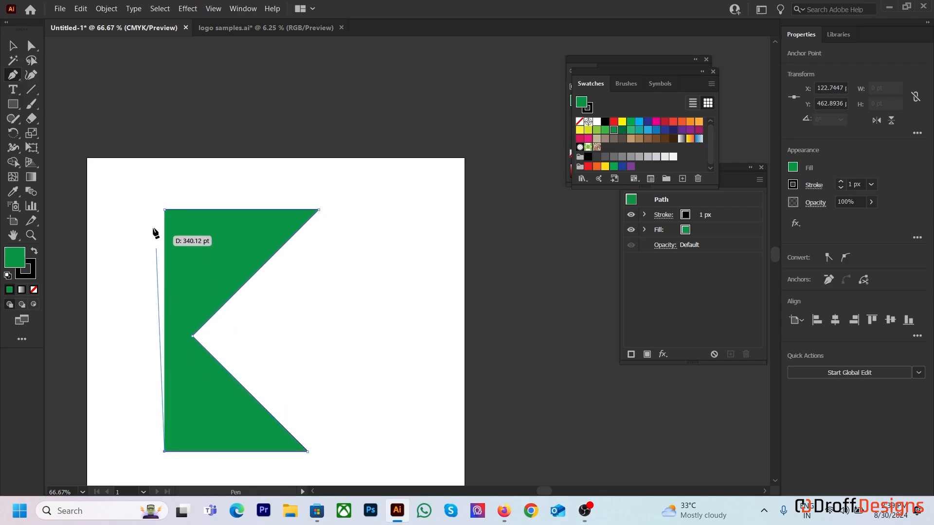
left_click(164, 209)
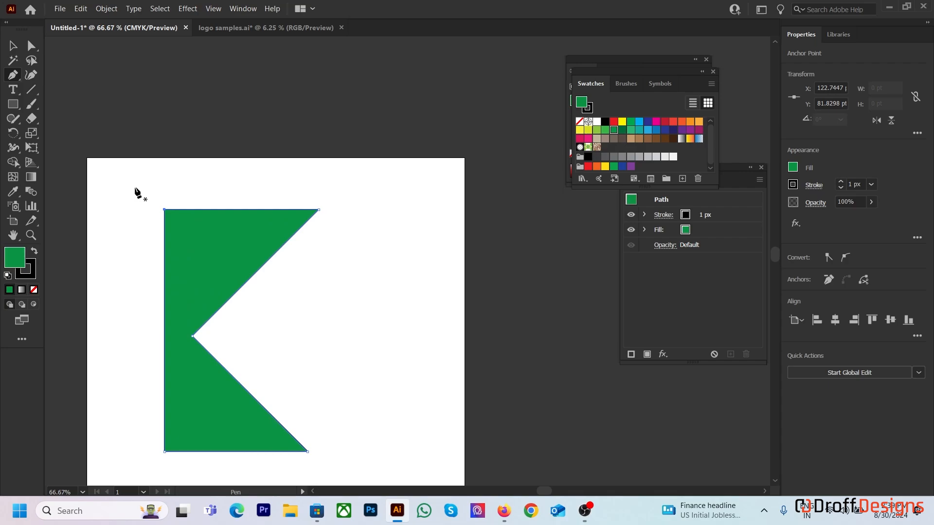
key("v")
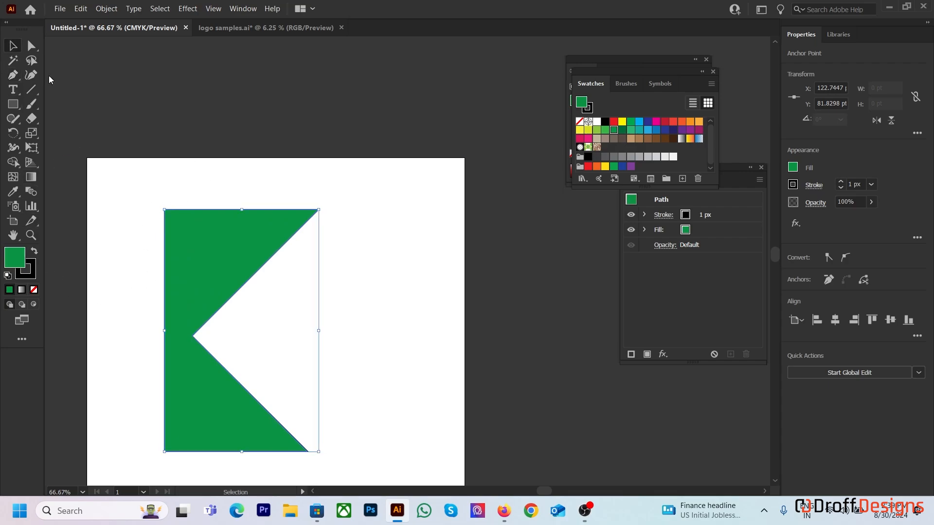
left_click_drag(176, 253, 172, 220)
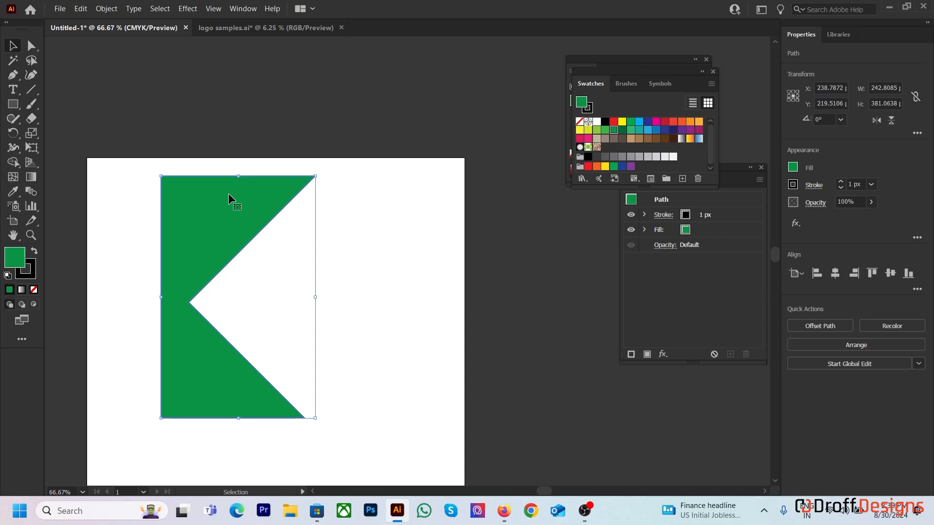
Step: Try removing the polygon's upper-left anchor point with the Pen tool, and undo the removal
scroll(218, 203, "up", 1)
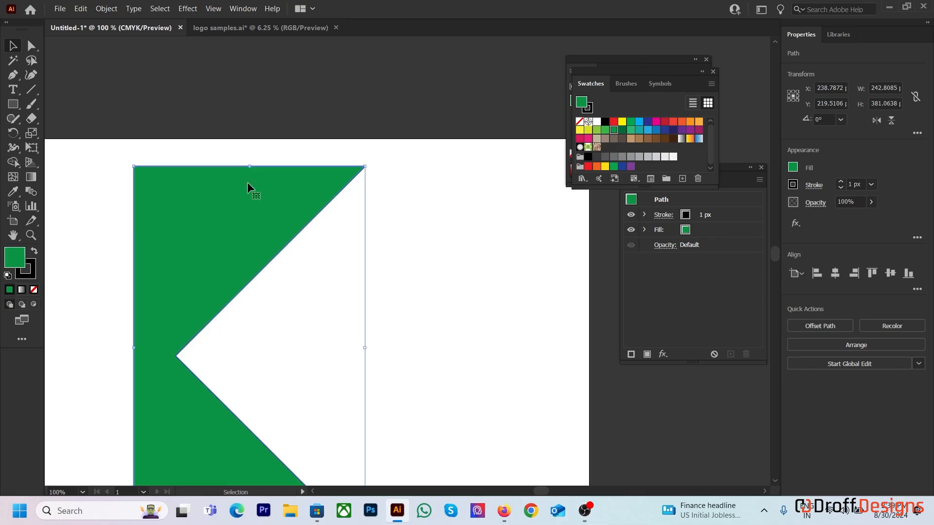
key("p")
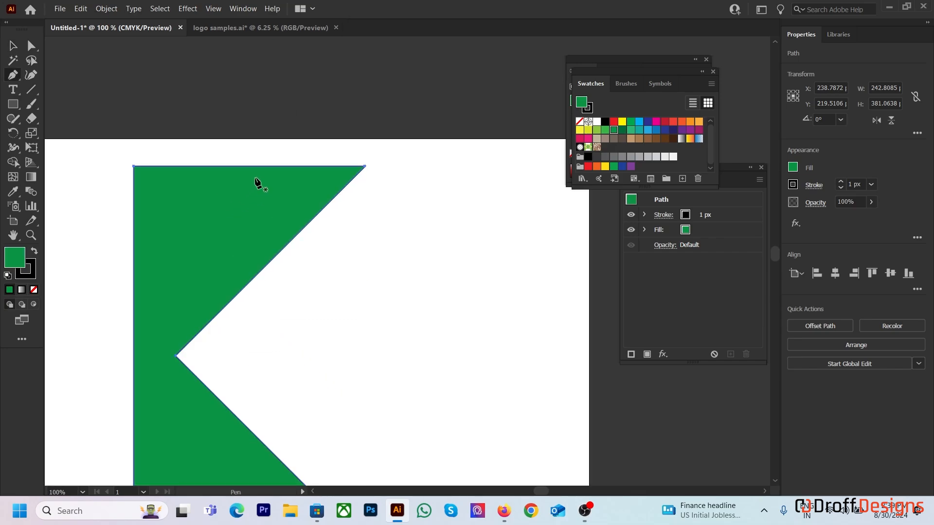
left_click(135, 166)
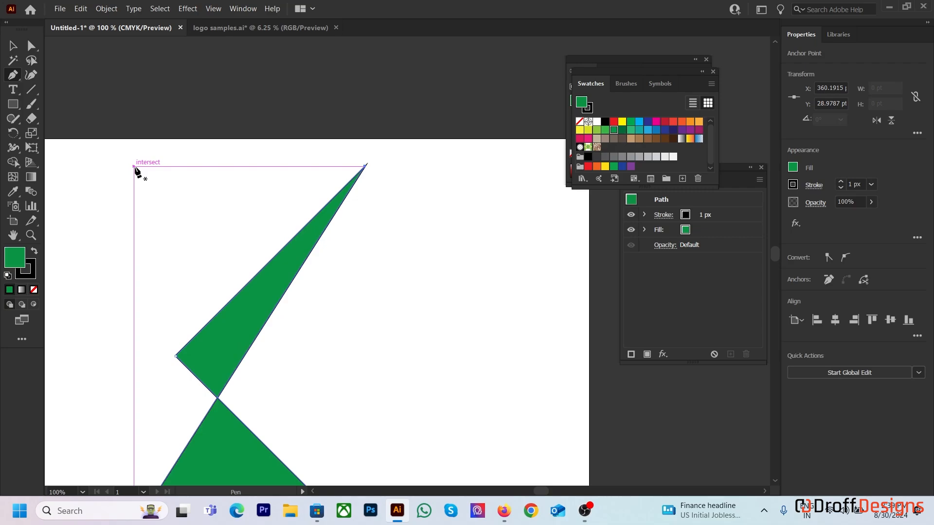
key("ctrl+z")
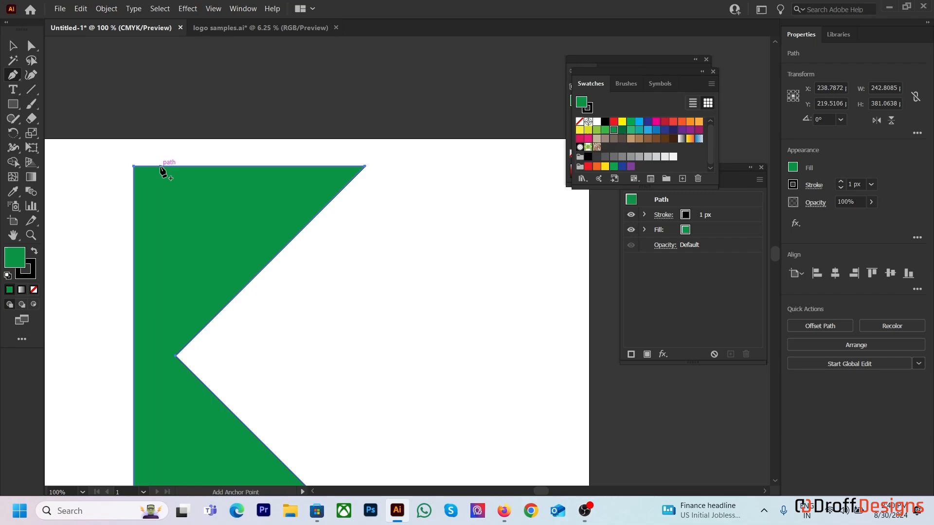
Step: Add an anchor point on the polygon's top edge near the upper-left corner and move it down and to the right
left_click(160, 166)
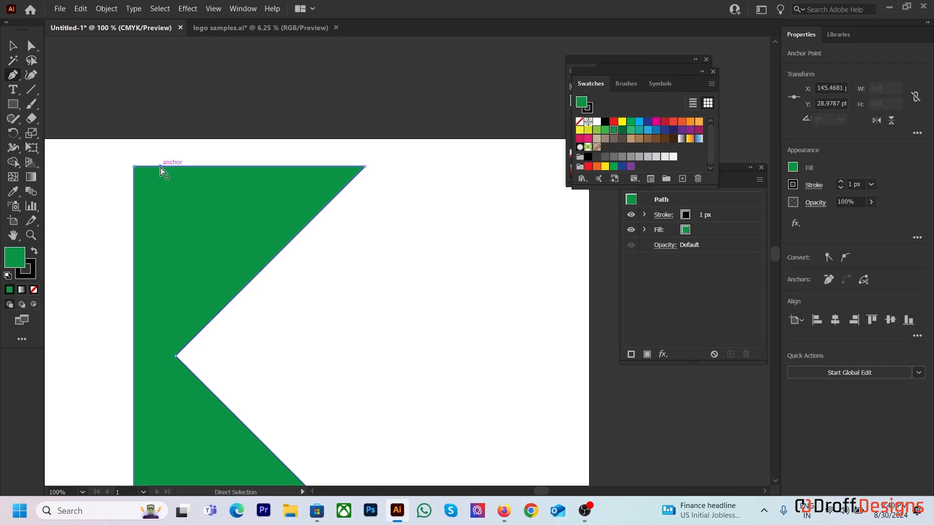
left_click_drag(161, 166, 200, 181)
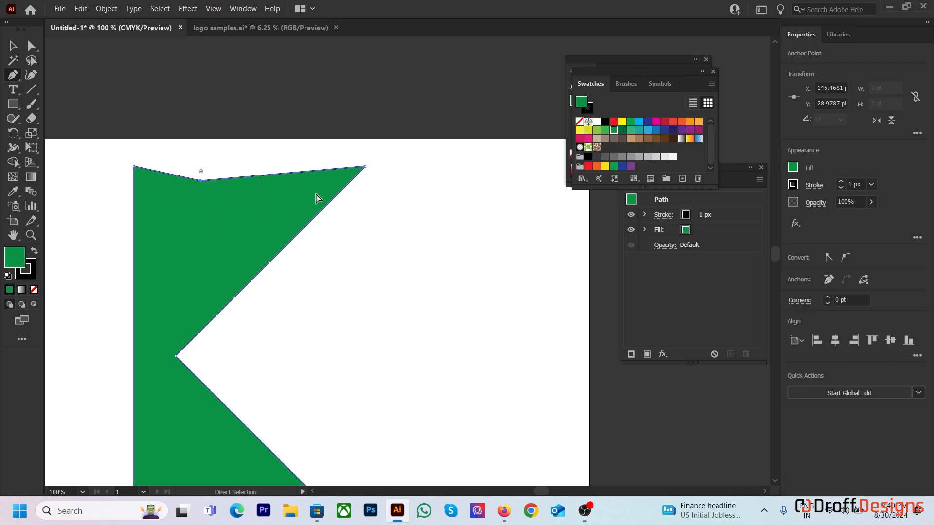
Step: Try moving the polygon's upper-right anchor point down and slightly to the left, and undo the move
left_click_drag(364, 166, 356, 215)
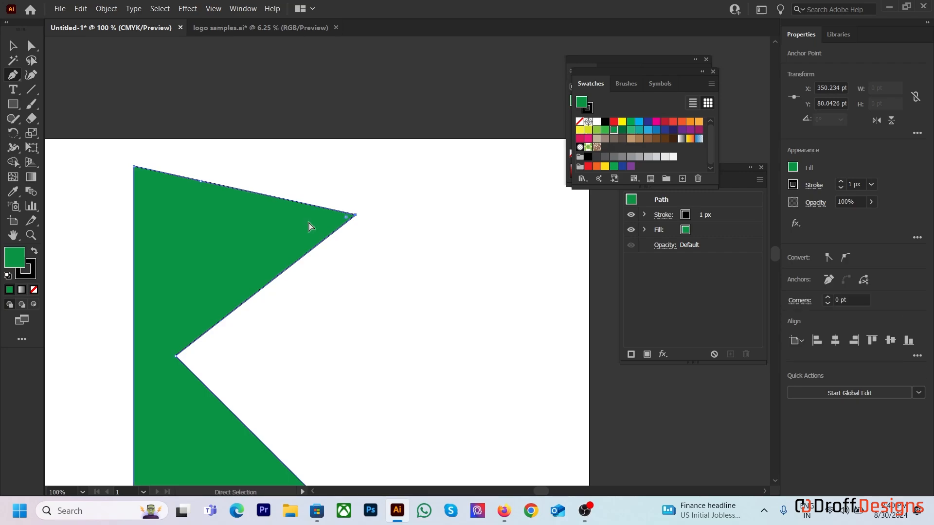
key("ctrl+z")
Step: Draw a straight horizontal line about 197 pt long with the Pen tool in the empty area beside the polygon's notch
scroll(288, 282, "down", 3)
scroll(393, 273, "up", 1)
scroll(265, 316, "up", 4)
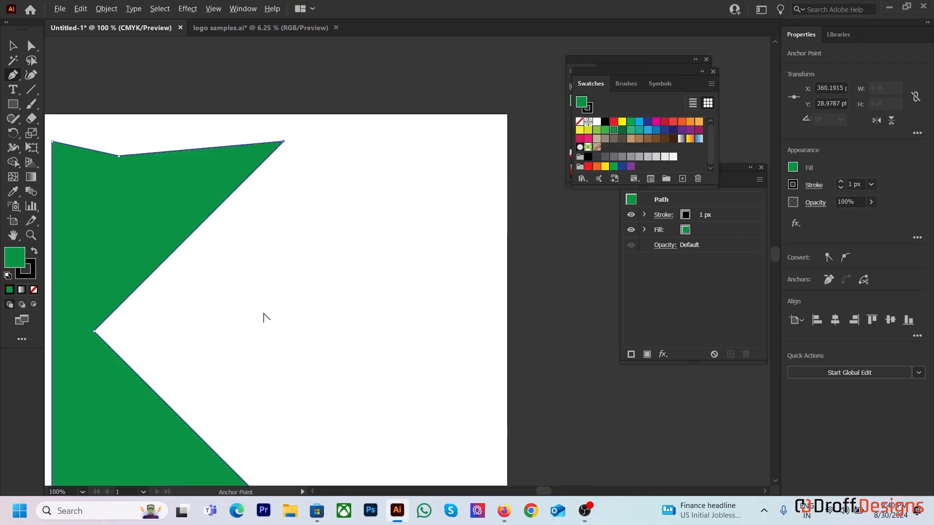
left_click(248, 246)
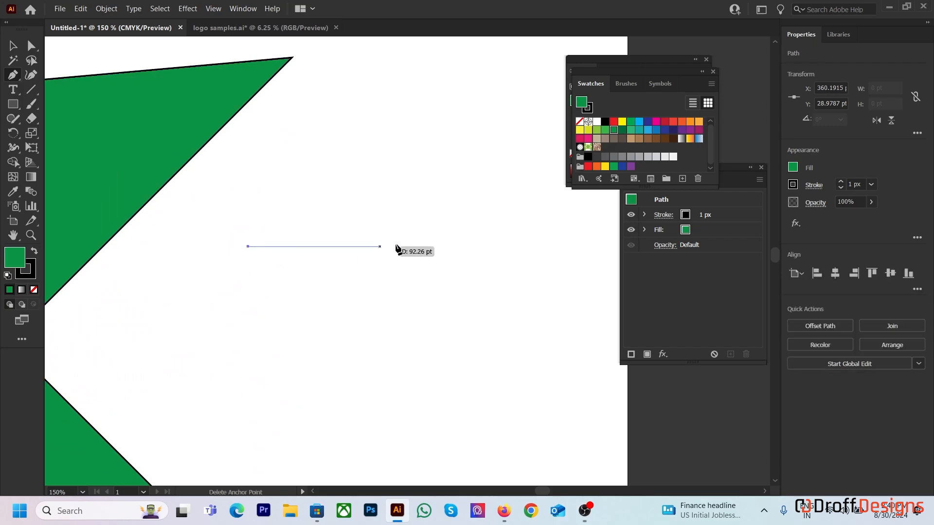
left_click(530, 247)
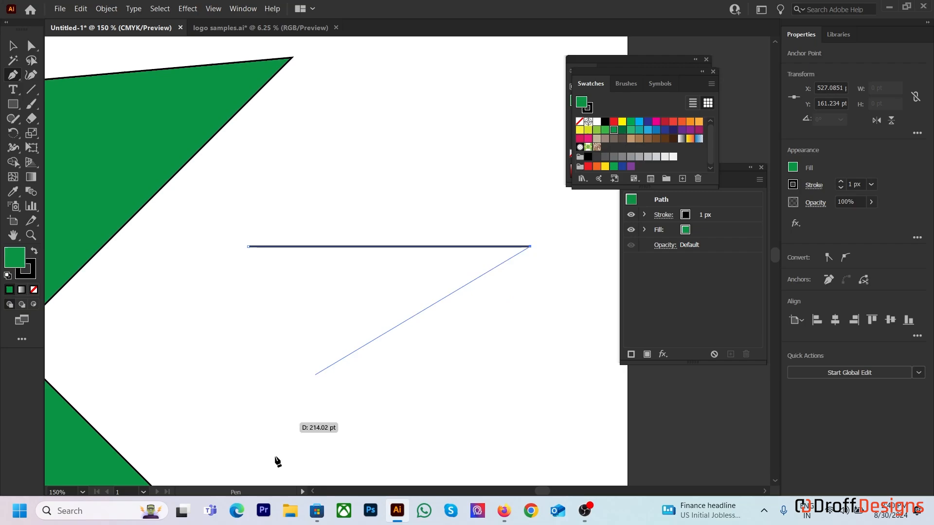
Step: Try continuing the line with two more Pen segments in a zigzag below it, and undo both segments
left_click(280, 384)
left_click(480, 396)
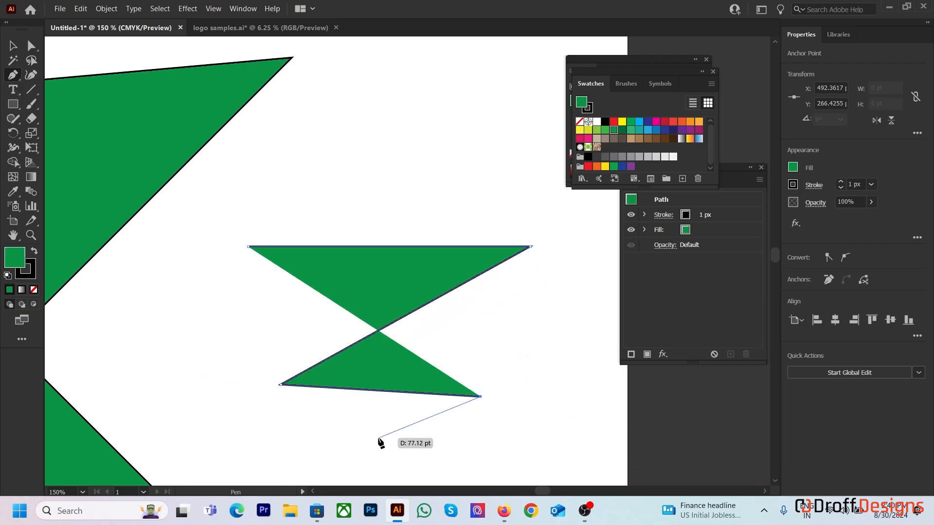
key("ctrl+z")
key("ctrl+z")
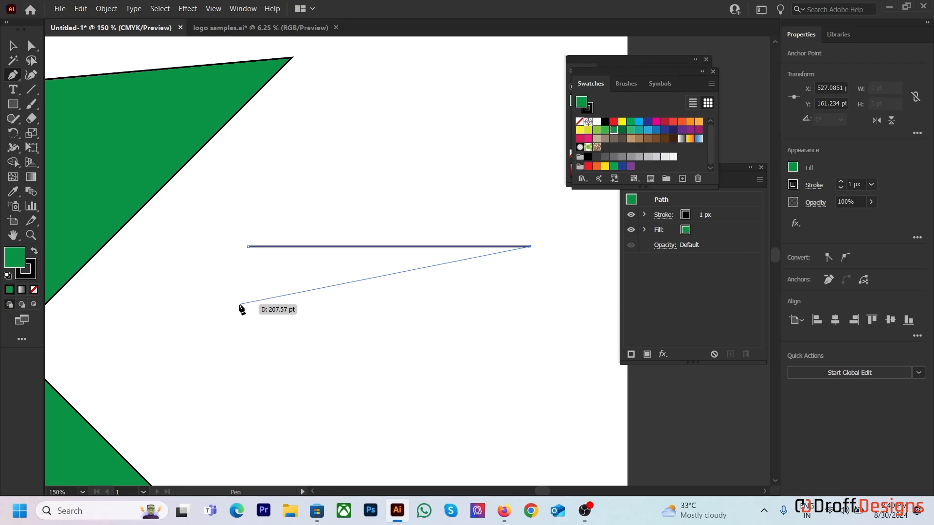
Step: Deselect the first line to end its path, and draw a separate horizontal Pen line below it, slightly longer than the first
key("v")
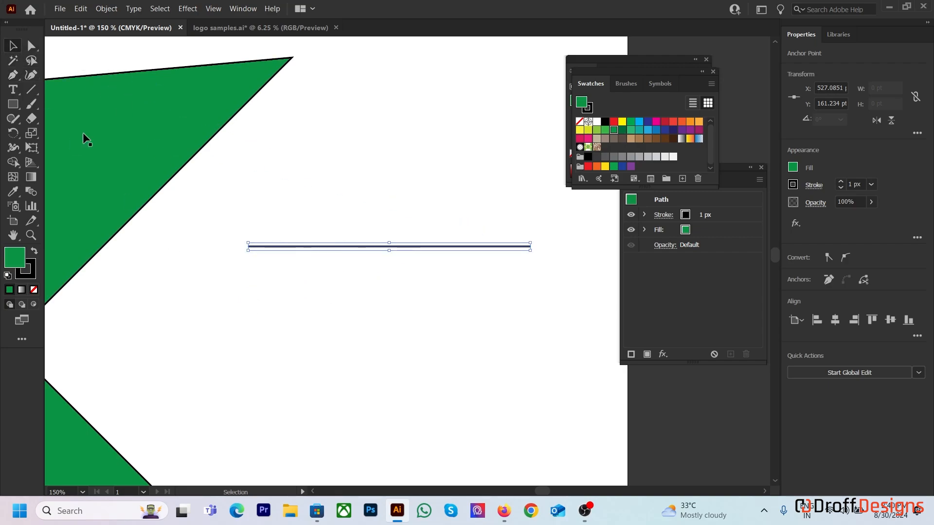
key("p")
key("ctrl+shift+a")
left_click(284, 305)
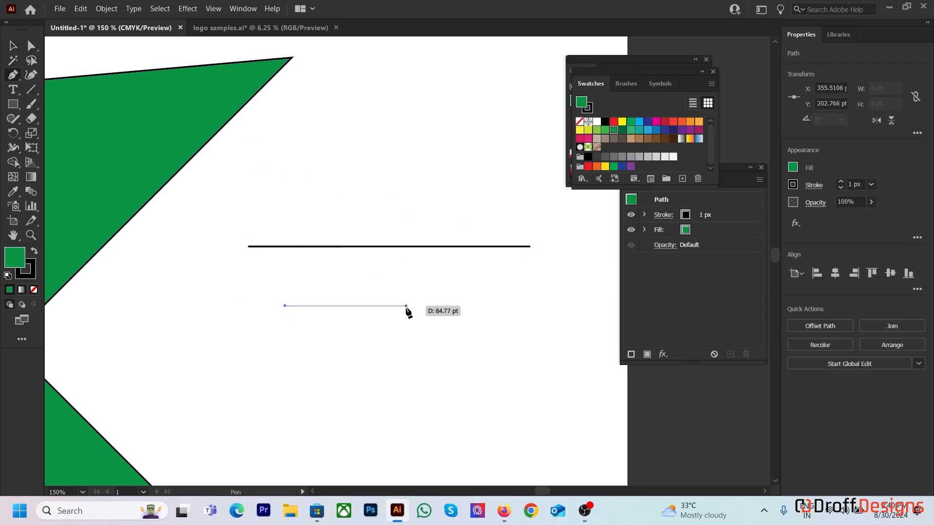
key("ctrl")
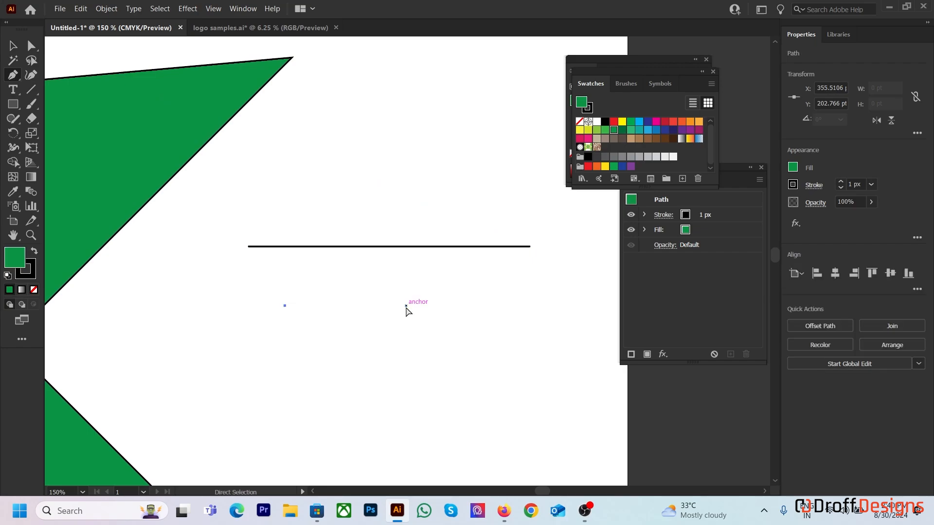
key("ctrl+z")
left_click(242, 307)
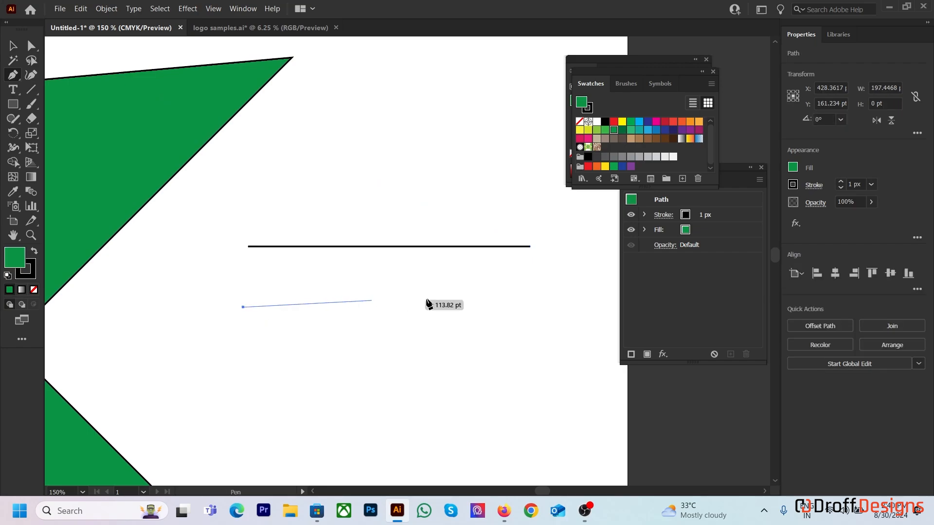
left_click(533, 306)
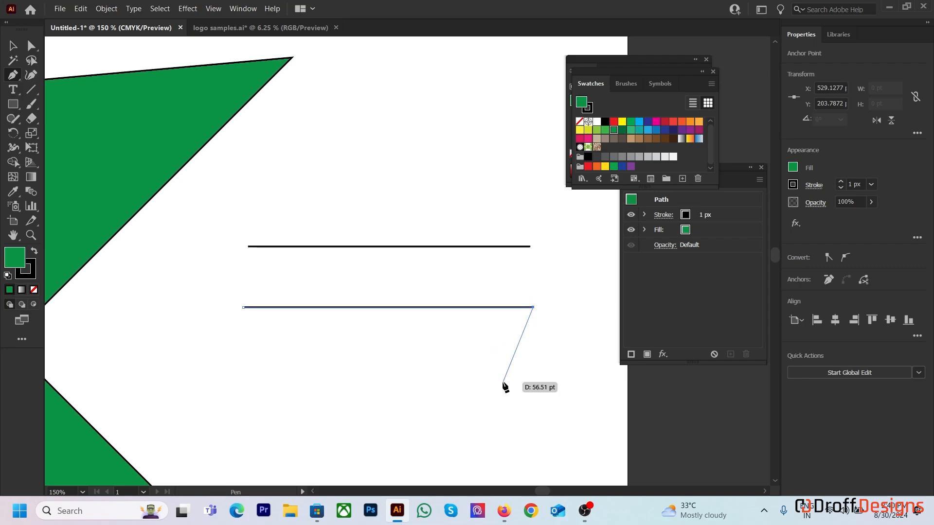
Step: Try moving the second line's right end point downward, undo the move, and end the path by deselecting it
key("ctrl")
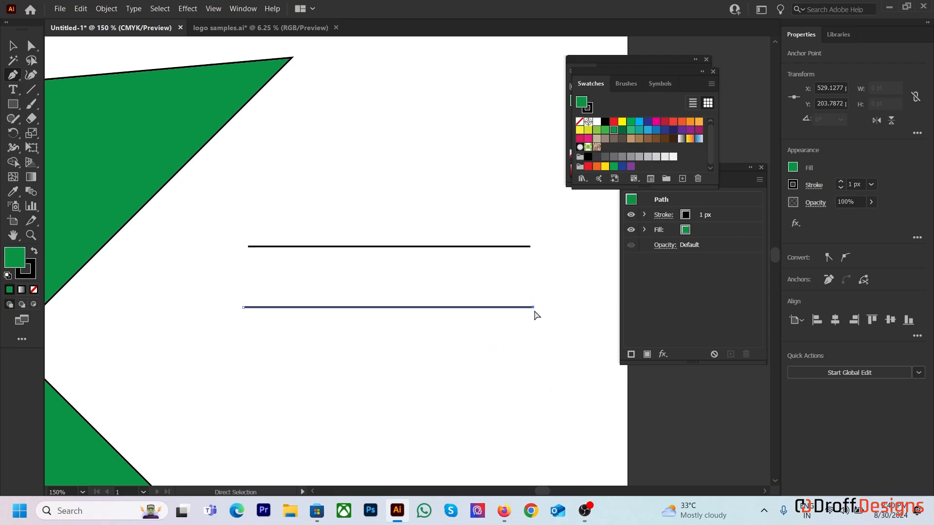
left_click_drag(533, 307, 537, 346)
key("ctrl+z")
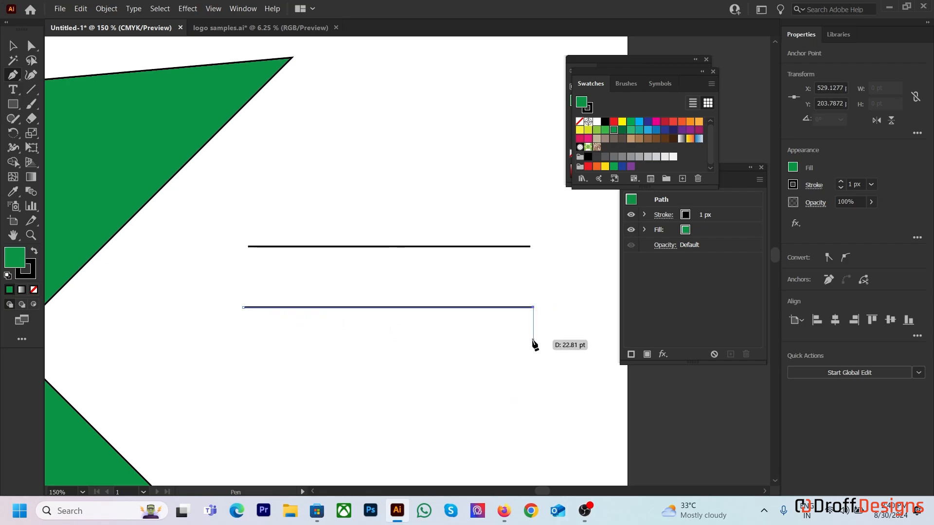
left_click(461, 362, "ctrl")
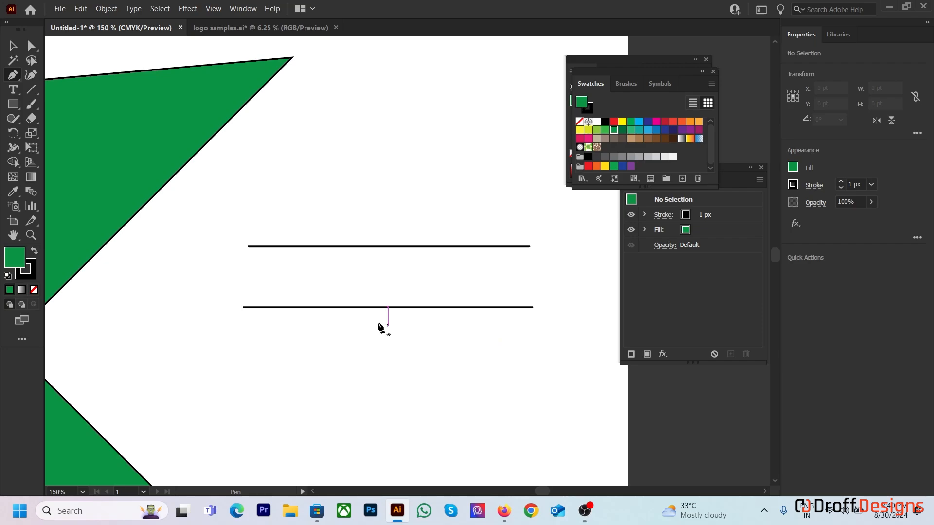
Step: Start a third Pen path just below the second line's left end, try a horizontal segment from it, and undo that segment
left_click(243, 336)
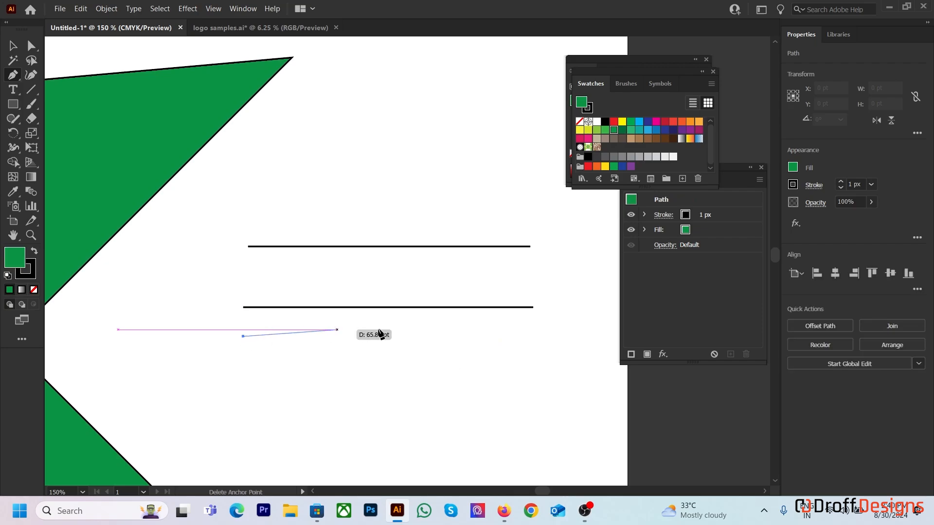
left_click(524, 341, "shift")
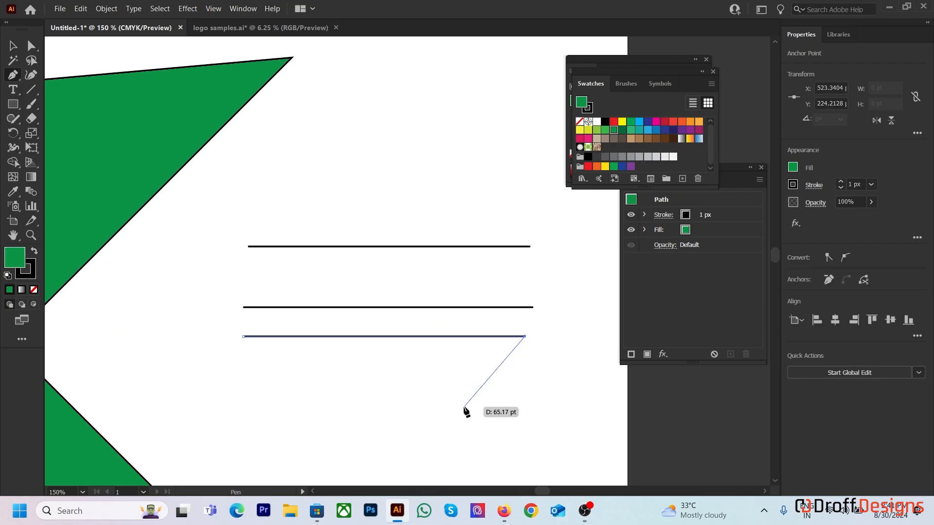
key("ctrl+z")
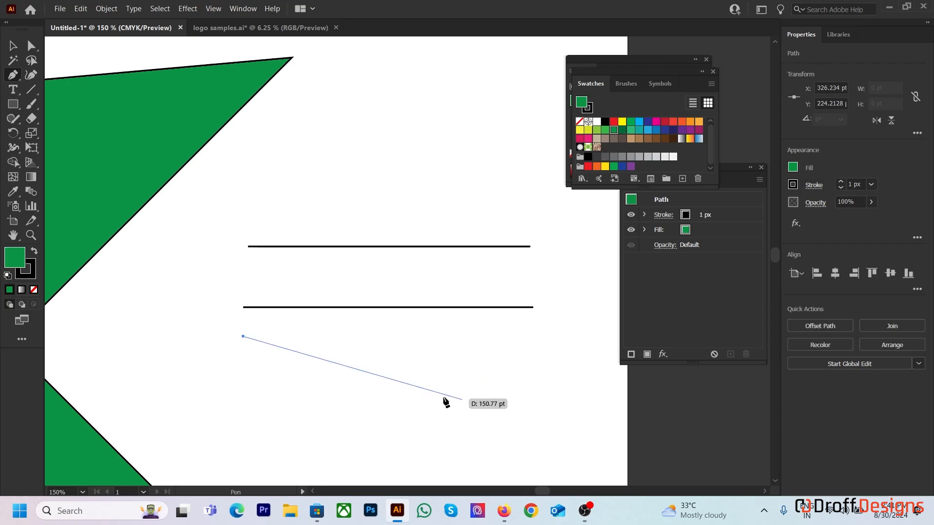
Step: Continue the third path through five more points into an open boat-like shape beneath the two lines, and deselect it
left_click(538, 348)
left_click(332, 466)
left_click(198, 412)
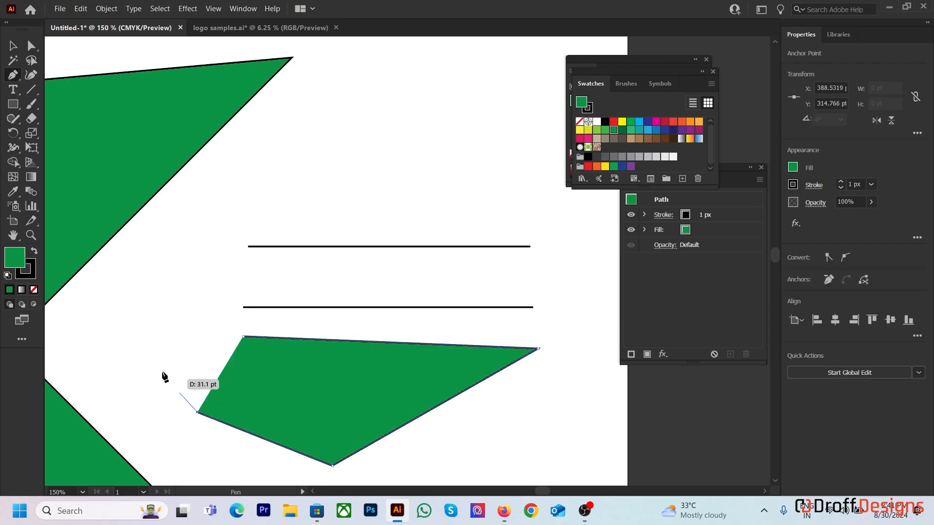
left_click(144, 330)
left_click(195, 274)
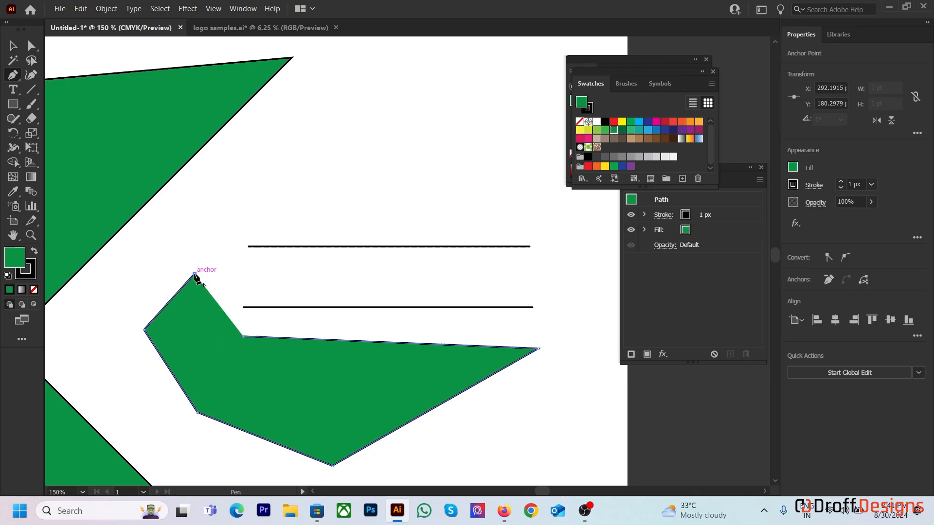
key("v")
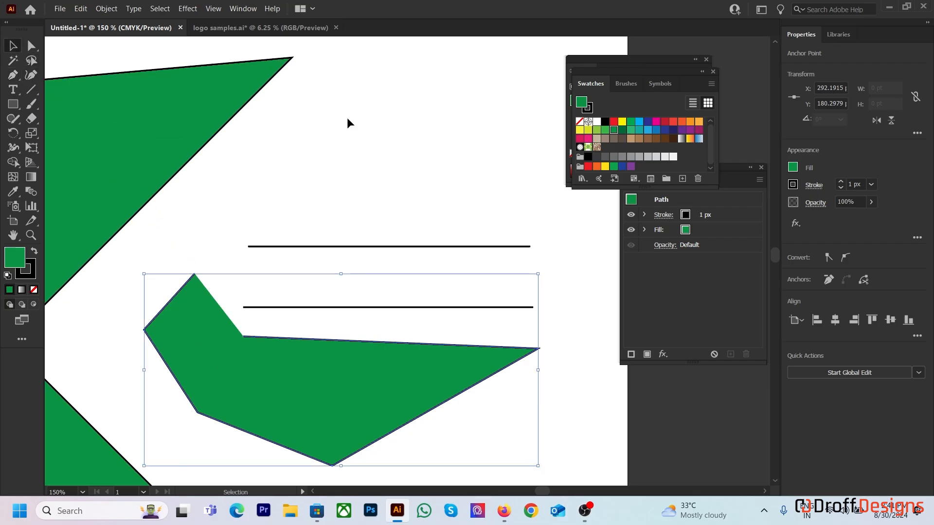
left_click(346, 118)
Step: Examine the paths in Outline mode to see which are open or closed, and return to Preview mode
key("ctrl+y")
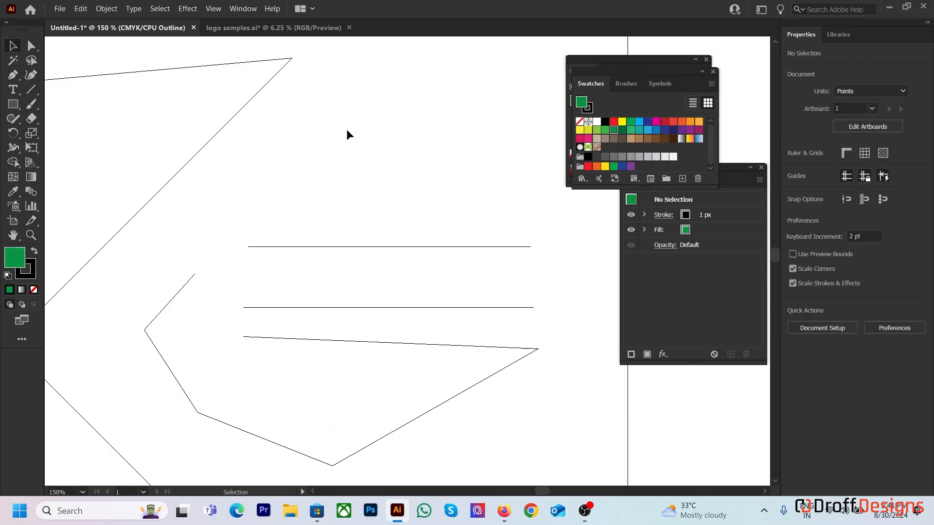
left_click_drag(258, 201, 319, 202)
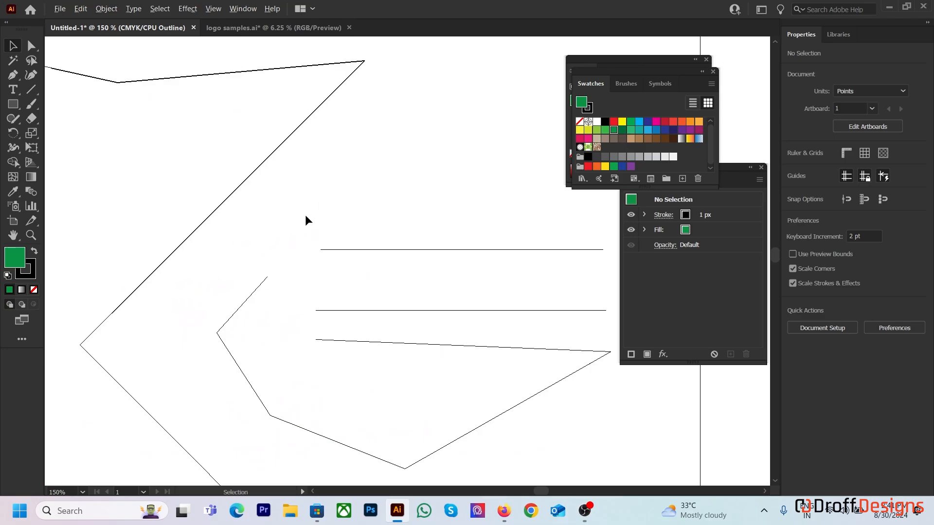
scroll(306, 217, "down", 1)
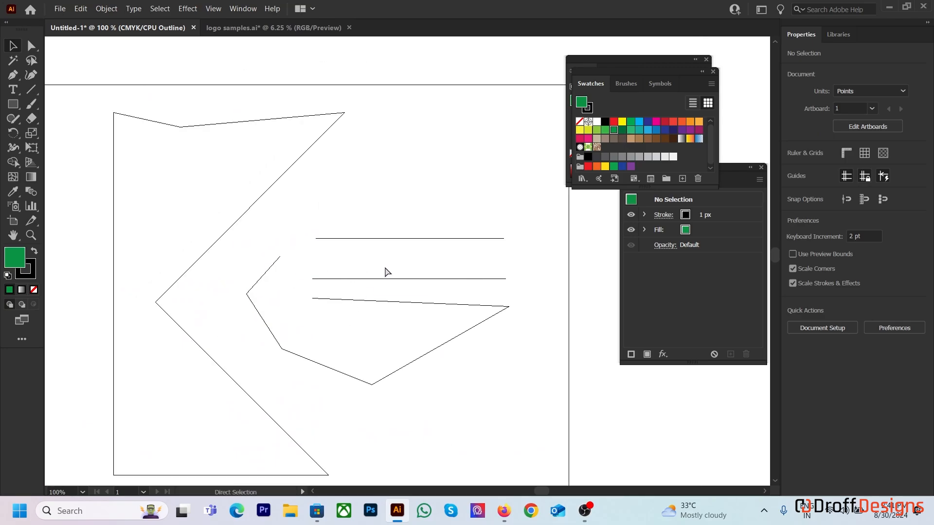
key("ctrl+y")
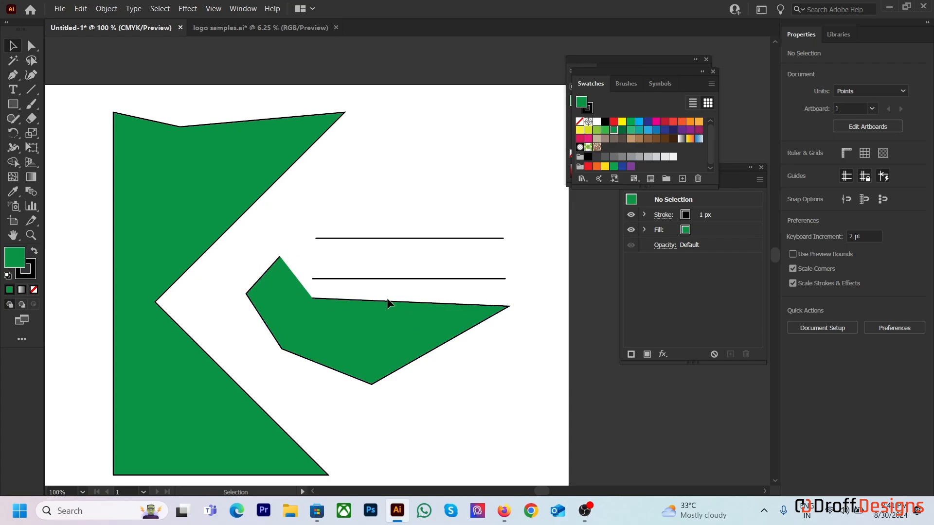
Step: Set both the fill and the stroke of the large notched polygon to None, and deselect it
left_click(145, 231)
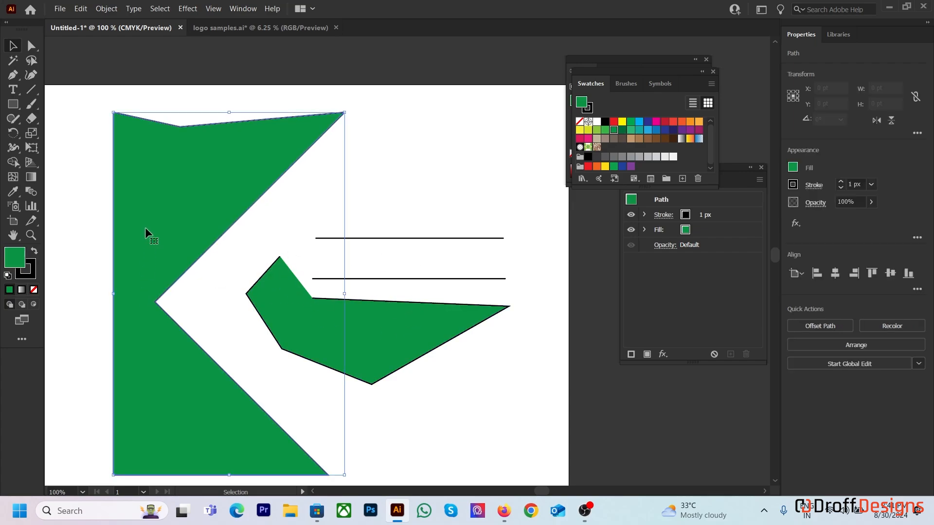
left_click(34, 289)
left_click(27, 272)
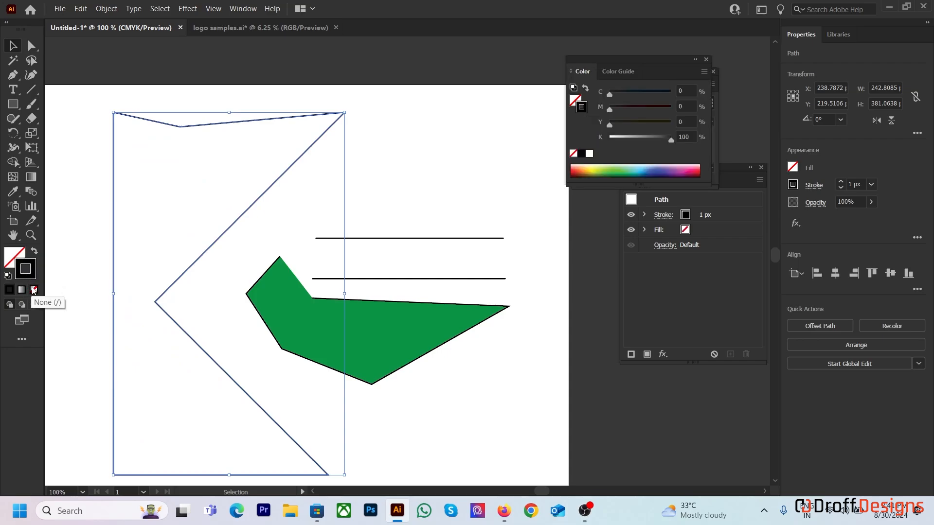
left_click(34, 290)
left_click(347, 100)
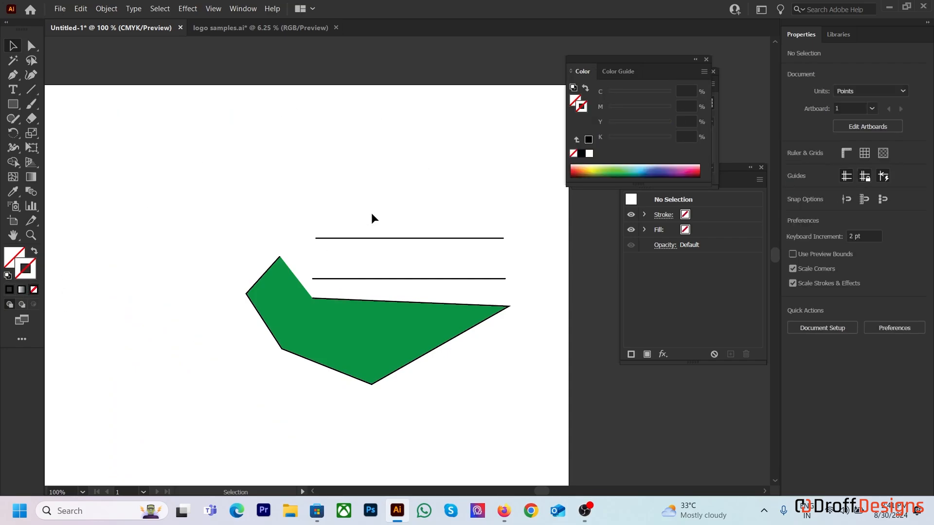
Step: Select the invisible notched polygon, give it a dark blue stroke (C 100, M 87.84, Y 41.18, K 54.12), and deselect it
left_click(291, 166)
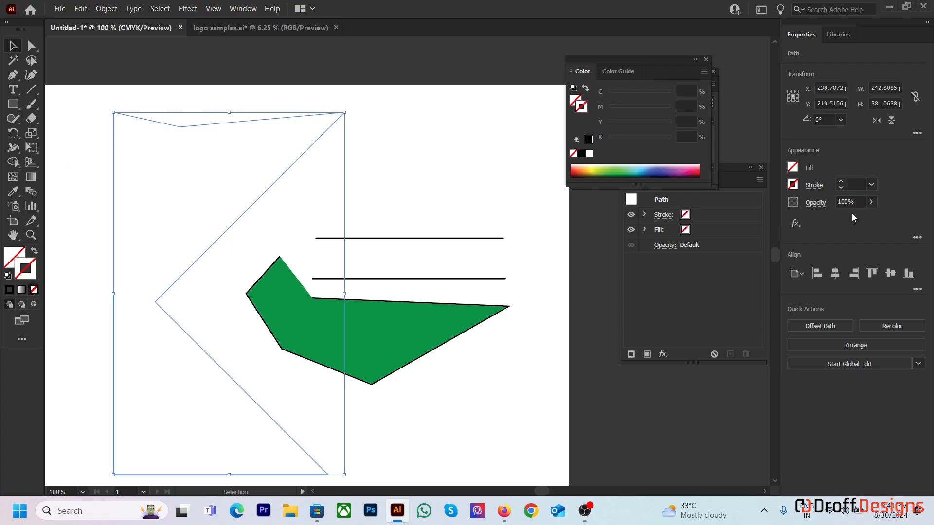
left_click(650, 171)
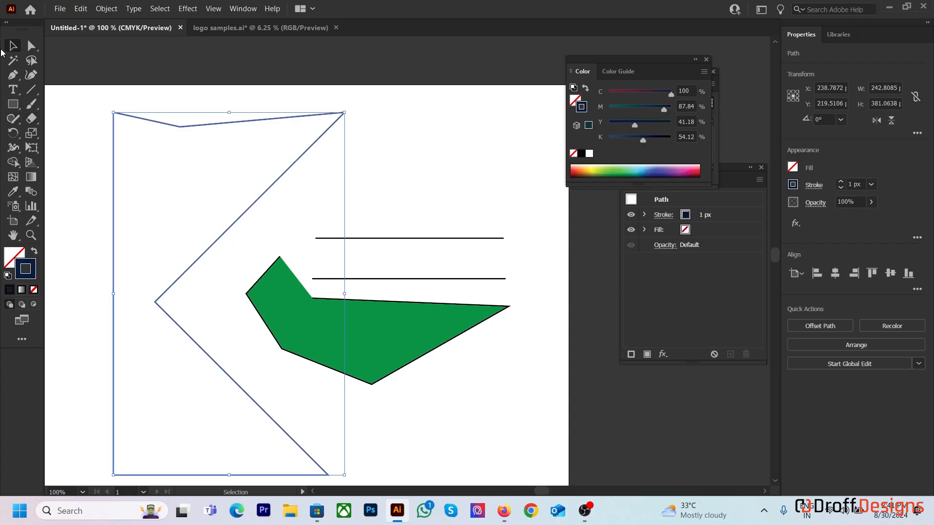
left_click(180, 255)
Step: Select all the paths on the artboard and delete them
key("ctrl+minus")
key("ctrl+minus")
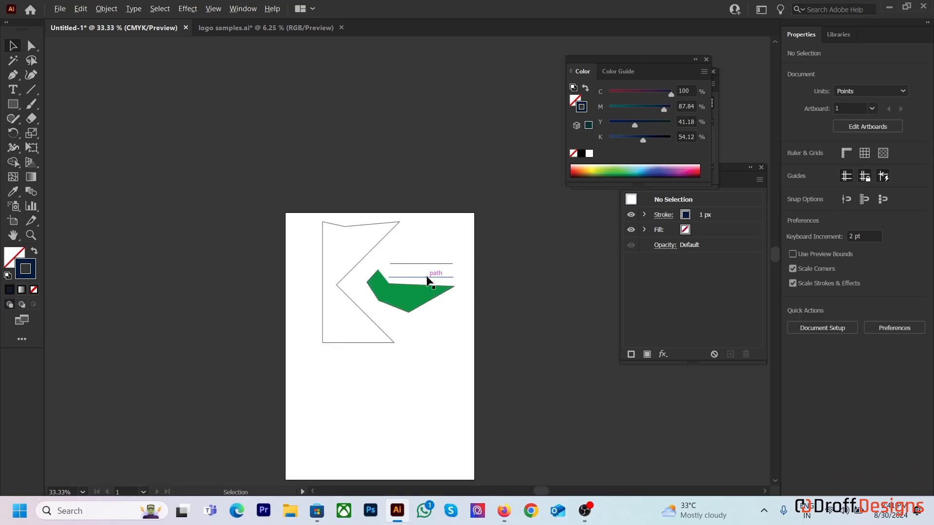
left_click_drag(247, 178, 495, 433)
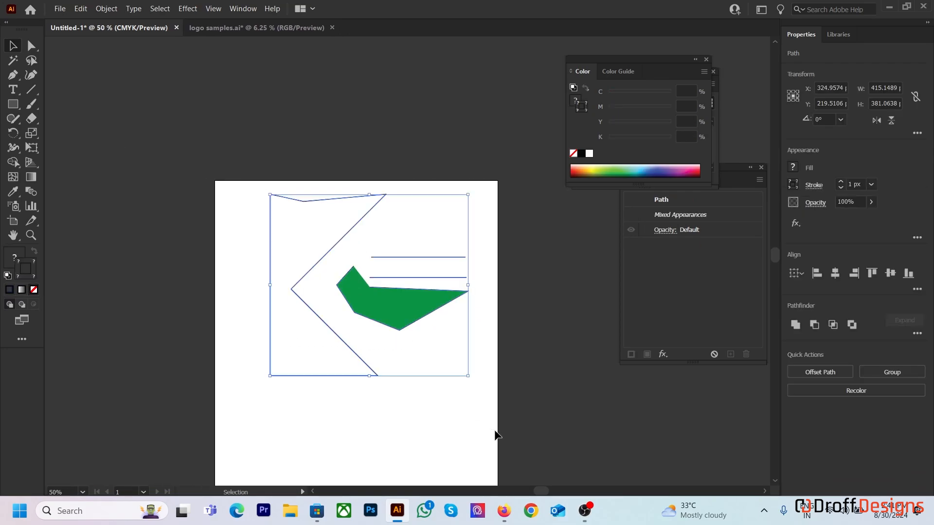
key("Delete")
Step: Draw a curved Pen segment near the artboard's upper left, with anchors about 206 pt apart horizontally and long direction handles on the second anchor
scroll(332, 276, "up", 2)
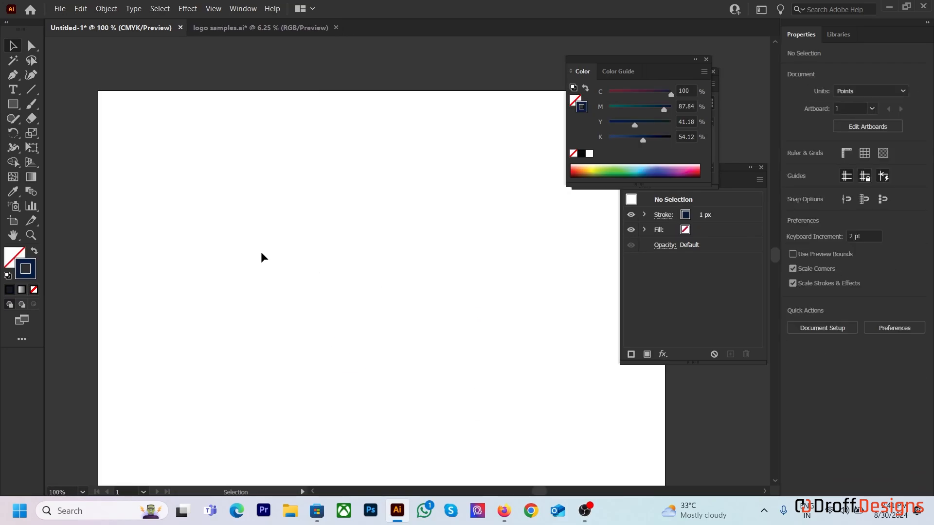
key("p")
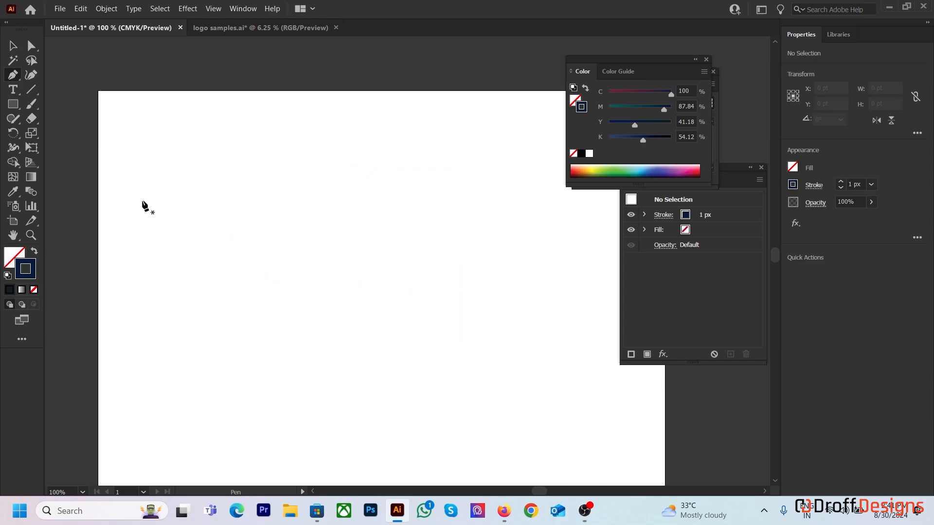
left_click(162, 178)
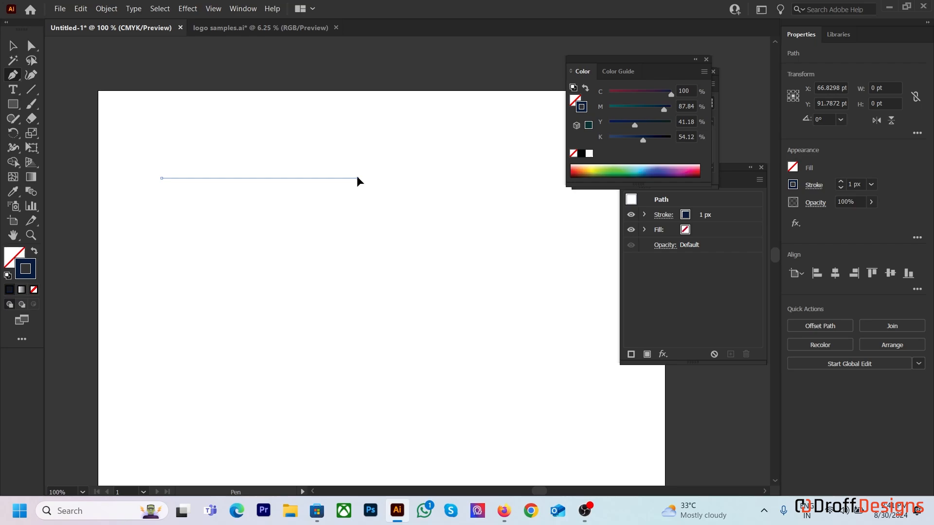
left_click_drag(358, 178, 173, 223)
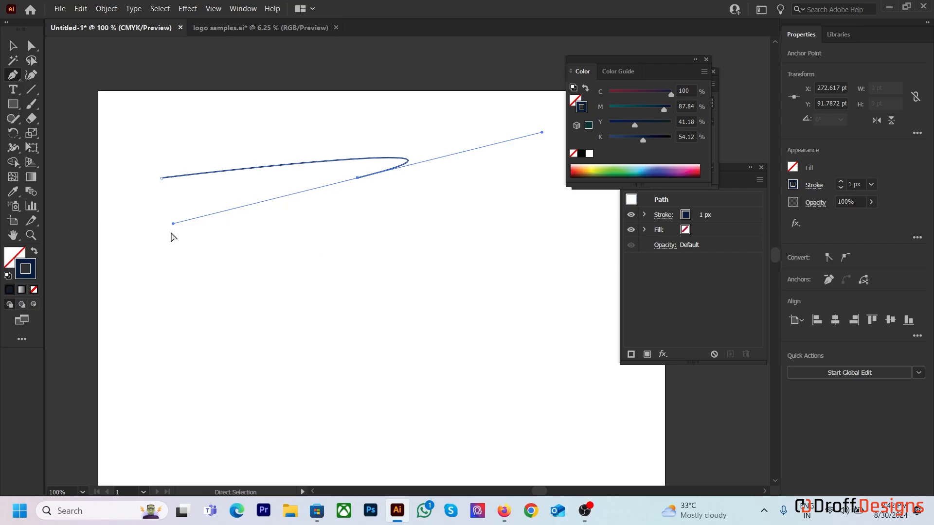
Step: Swing the second anchor's direction handle down to arch the first segment, and add a descending curve to an anchor about 164 pt below
left_click_drag(174, 224, 408, 225)
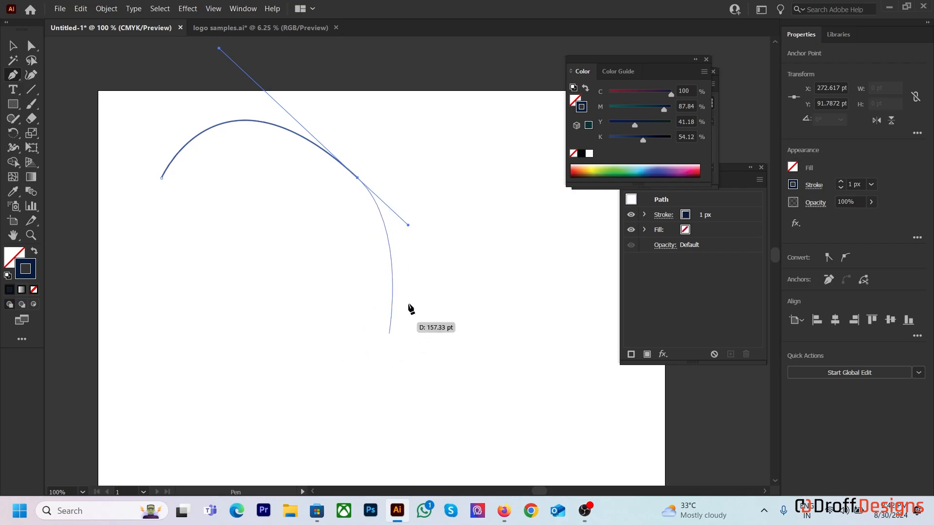
left_click_drag(388, 336, 241, 242)
Step: Continue the path inward from the curve's lower end with a zigzag of five straight segments ending below the arch's starting point
left_click(241, 238, "shift")
left_click(253, 334, "shift")
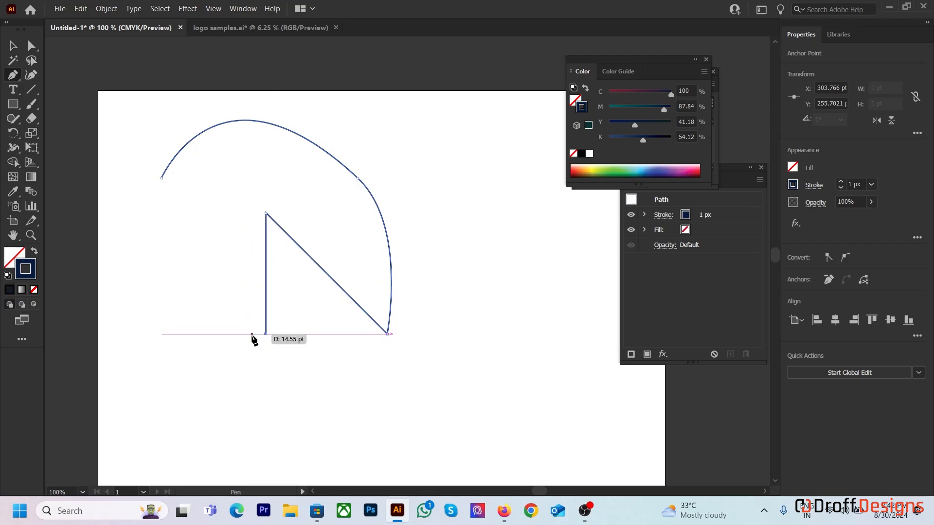
left_click(208, 282)
left_click(218, 184)
left_click(162, 311)
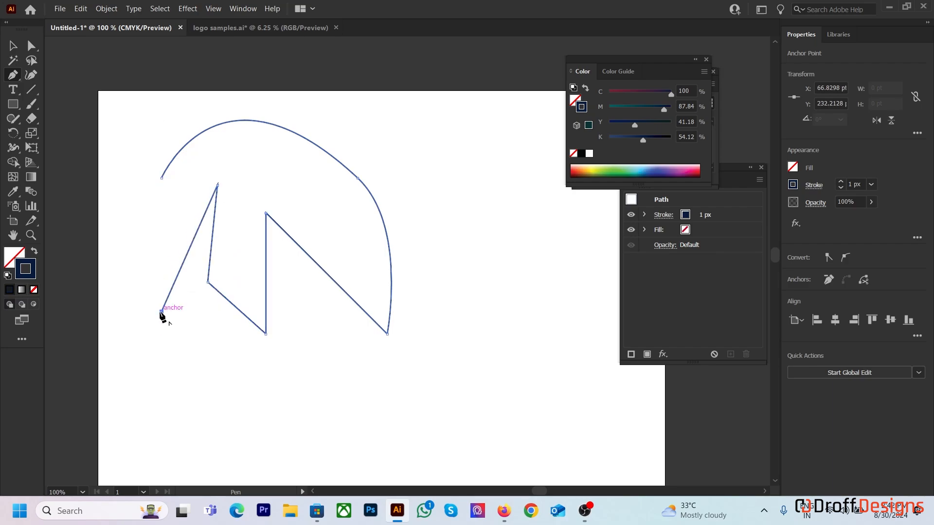
Step: Extend the path with smooth curved segments that wave across to a tall peak, loop around the far side and return along the underside
left_click_drag(216, 384, 380, 420)
left_click_drag(444, 345, 545, 286)
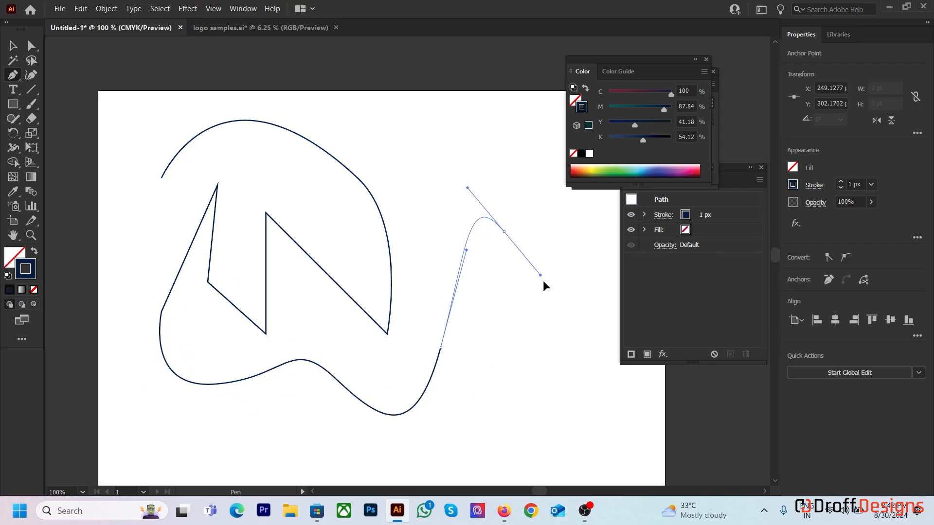
left_click_drag(551, 326, 604, 315)
left_click_drag(581, 386, 550, 440)
left_click_drag(494, 444, 411, 455)
left_click_drag(284, 436, 254, 419)
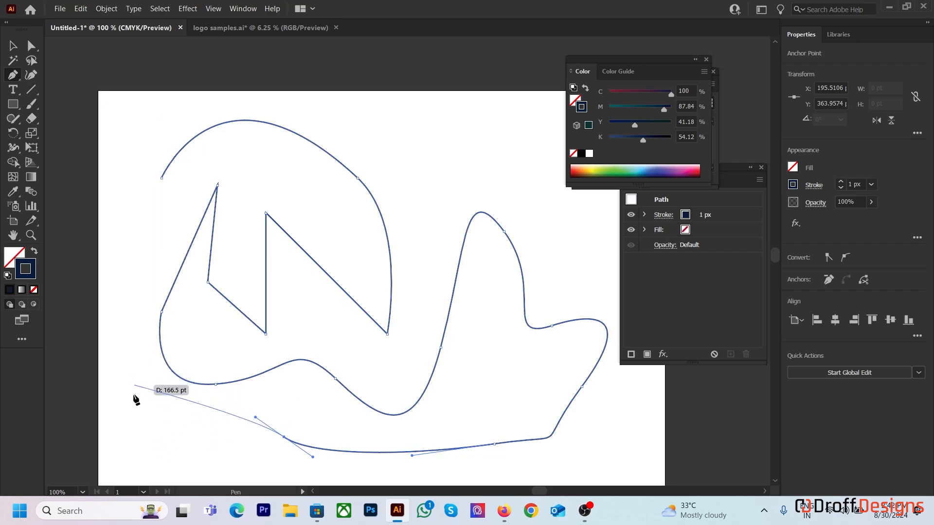
Step: Add two straight-sided corner points at the outer edge of the shape and close the path at its starting anchor
left_click(123, 415)
left_click(112, 289)
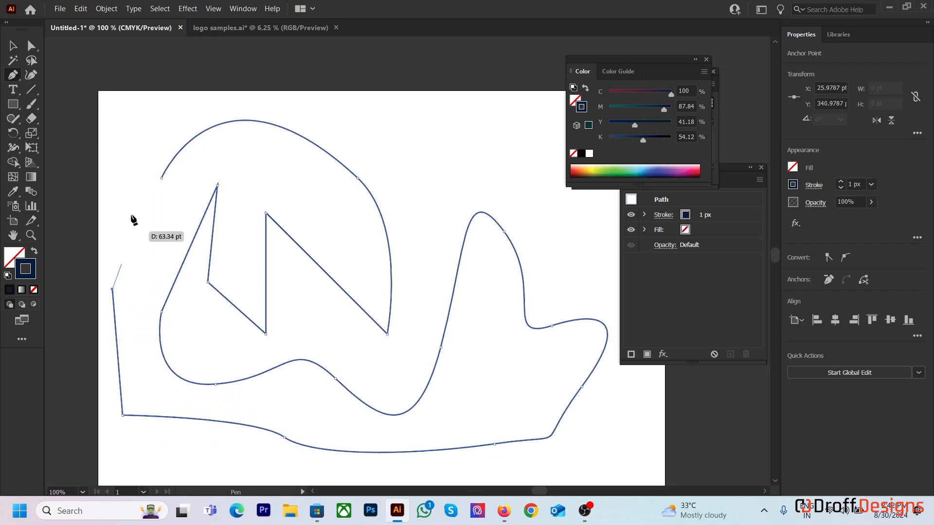
left_click(161, 178)
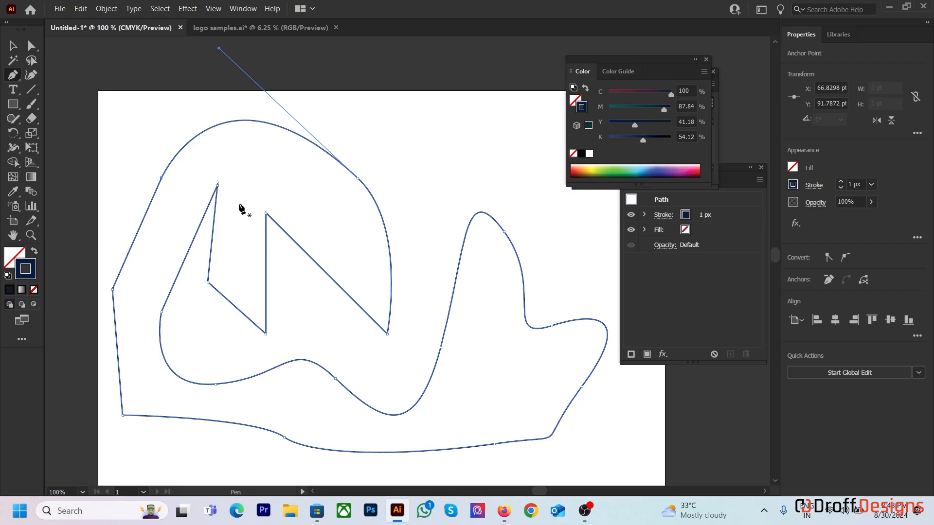
Step: Reshape the large arch by moving its second anchor with the Direct Selection tool to about X 213 pt, Y 68 pt
key("ctrl")
left_click_drag(358, 179, 348, 147)
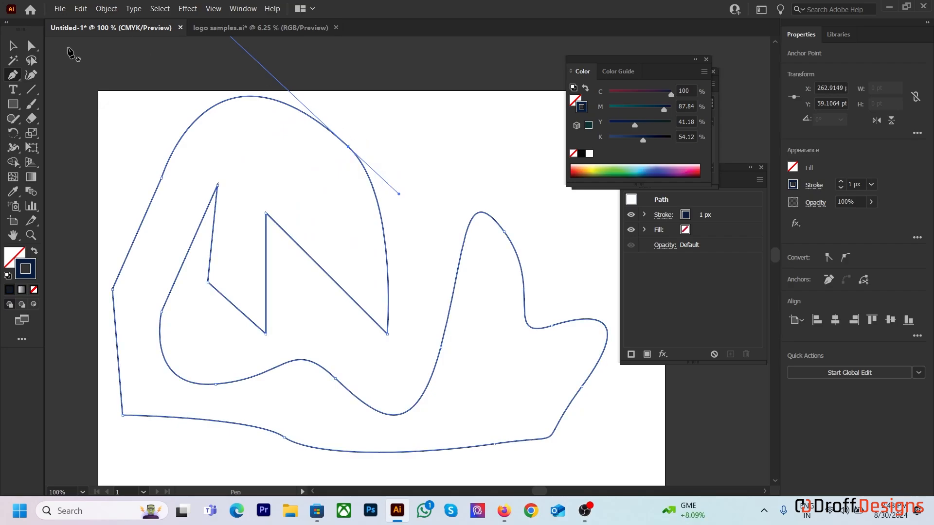
left_click(33, 47)
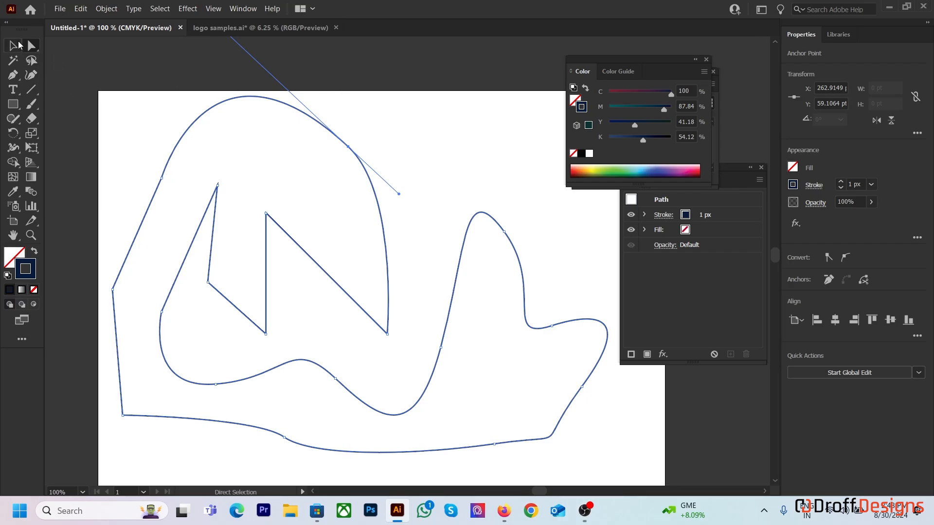
left_click_drag(347, 147, 300, 157)
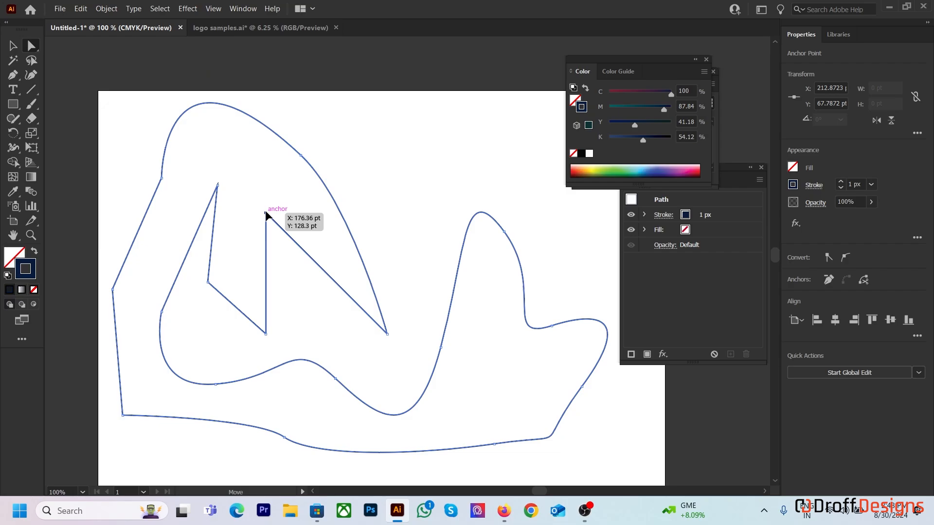
Step: Reposition the inner zigzag's peak anchor, round its corner to a radius of about 21.9 pt, and deselect the path
left_click_drag(266, 213, 323, 276)
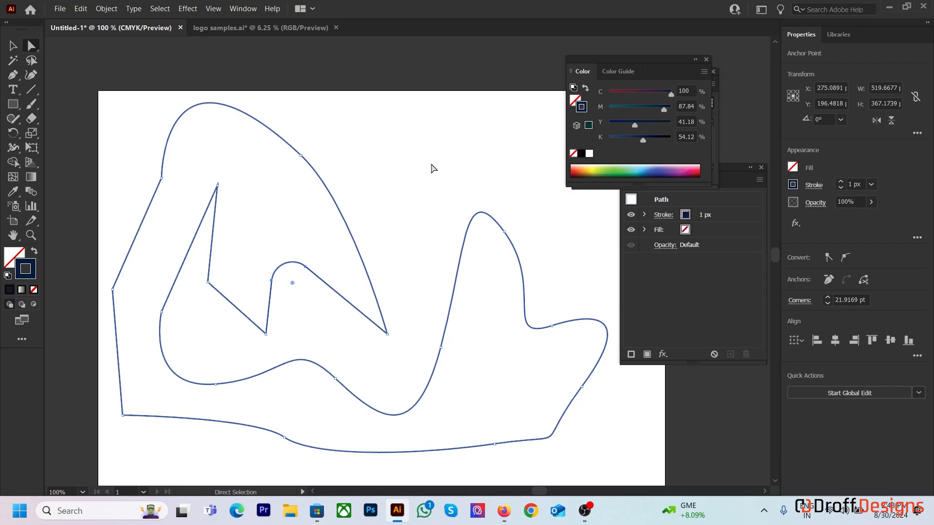
left_click(322, 248)
scroll(299, 249, "down", 1)
scroll(300, 252, "up", 1)
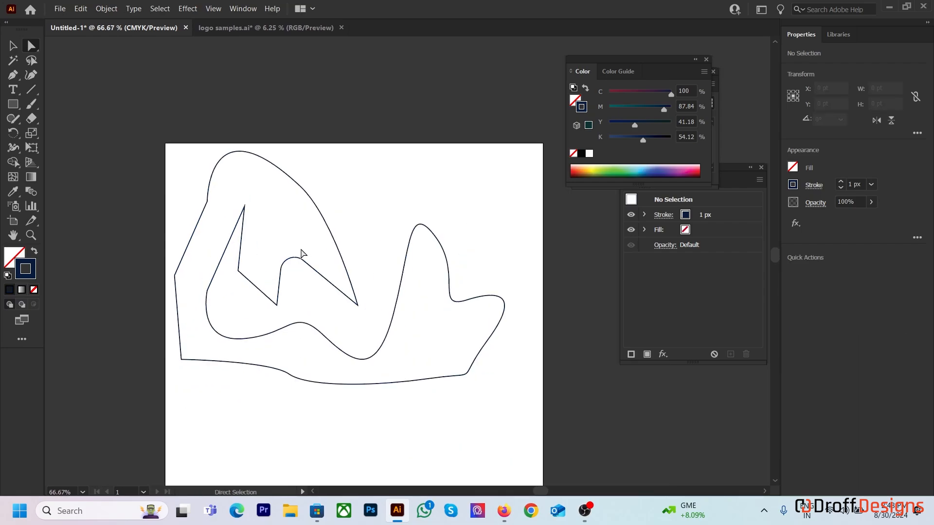
Step: Select the whole closed path with the Selection tool and delete it from the artboard
left_click(13, 46)
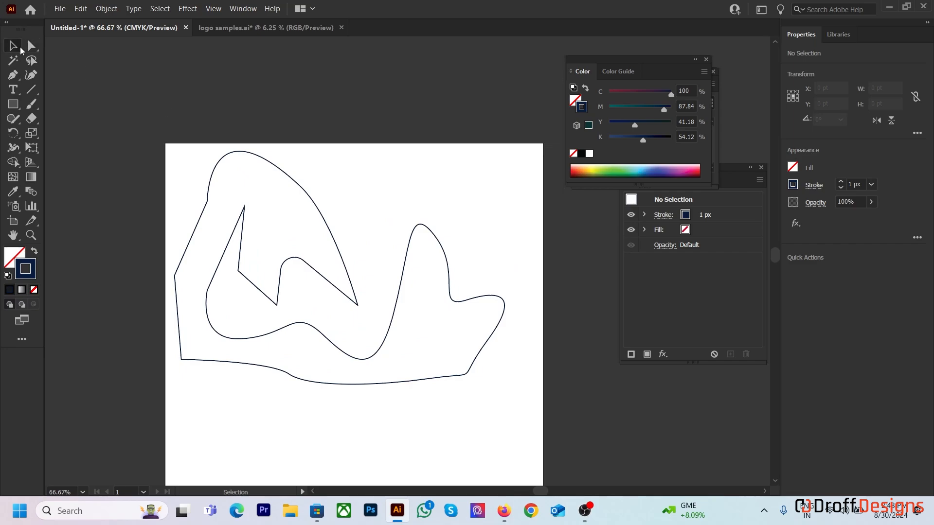
left_click_drag(148, 123, 605, 440)
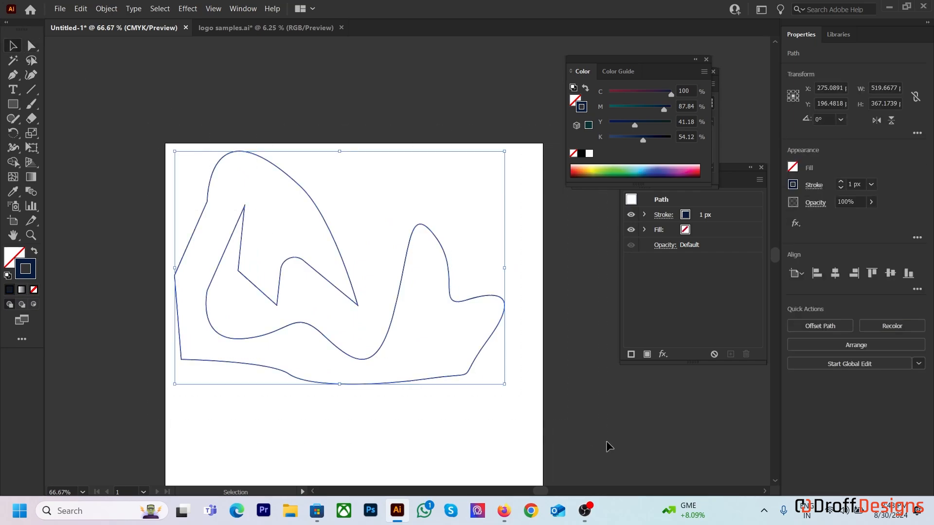
key("Delete")
scroll(298, 149, "down", 2)
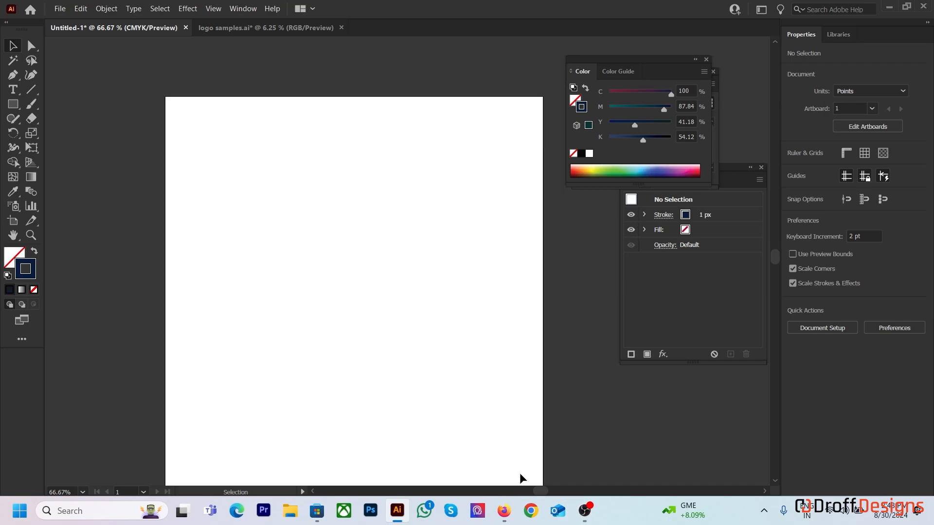
Step: Switch to Firefox and run a Google image search for "2d character vector" in a new browser tab
left_click(503, 510)
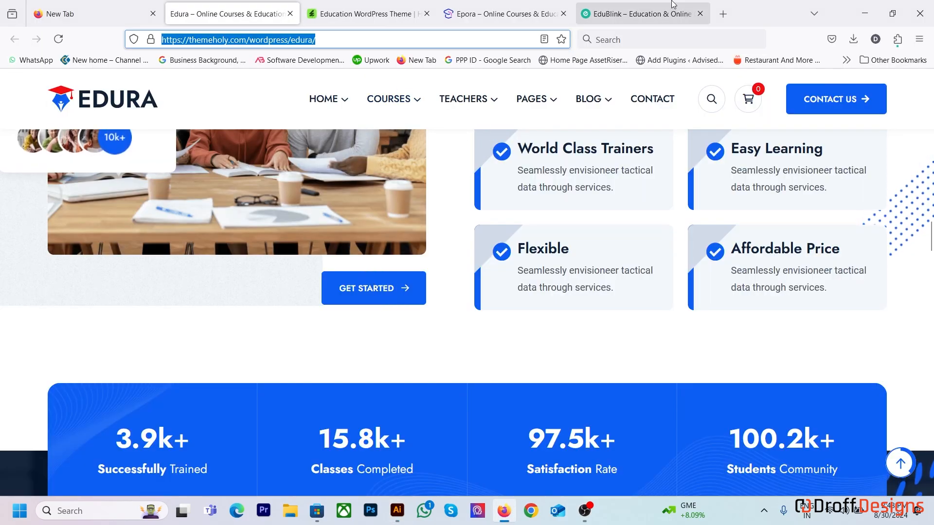
left_click(722, 14)
type("2d")
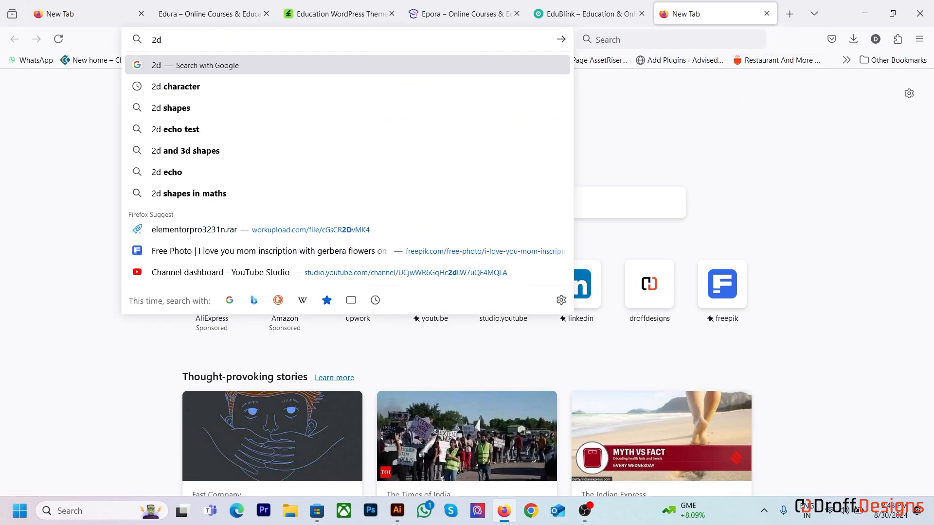
key("Down")
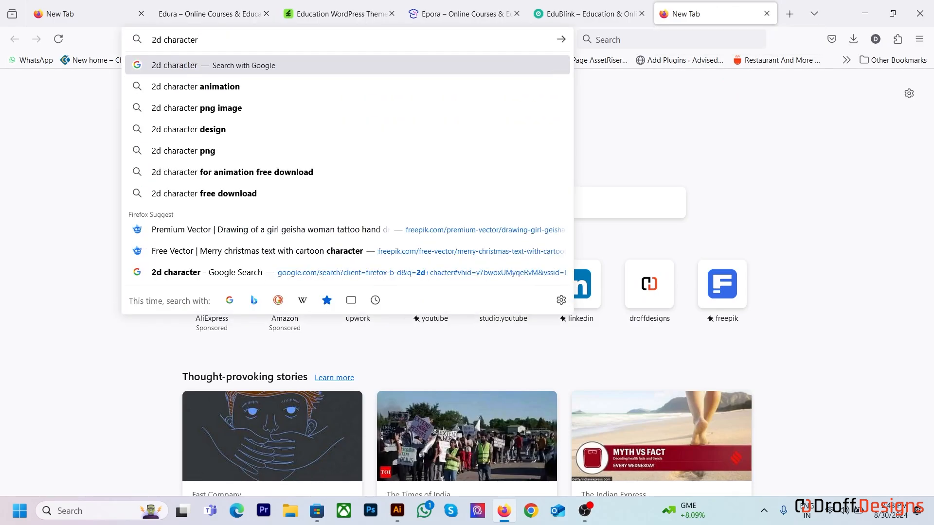
type("vector")
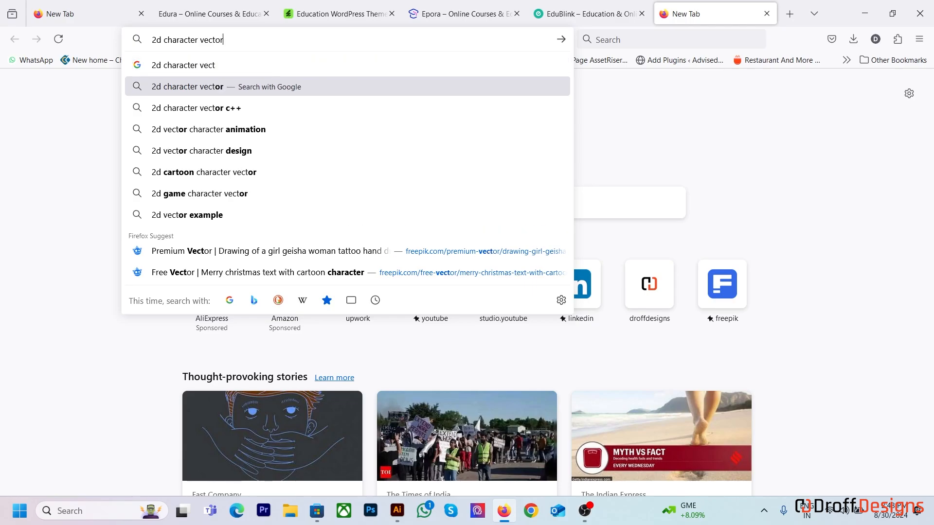
key("Return")
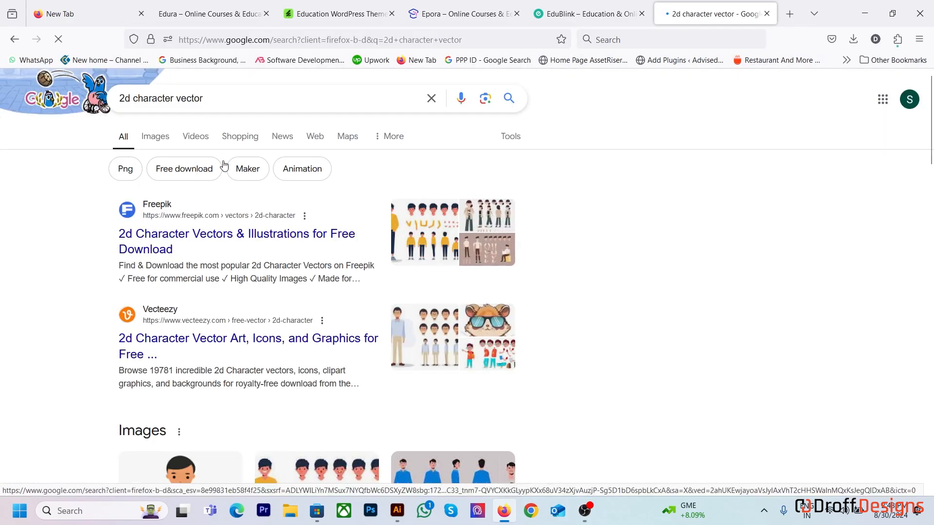
left_click(157, 138)
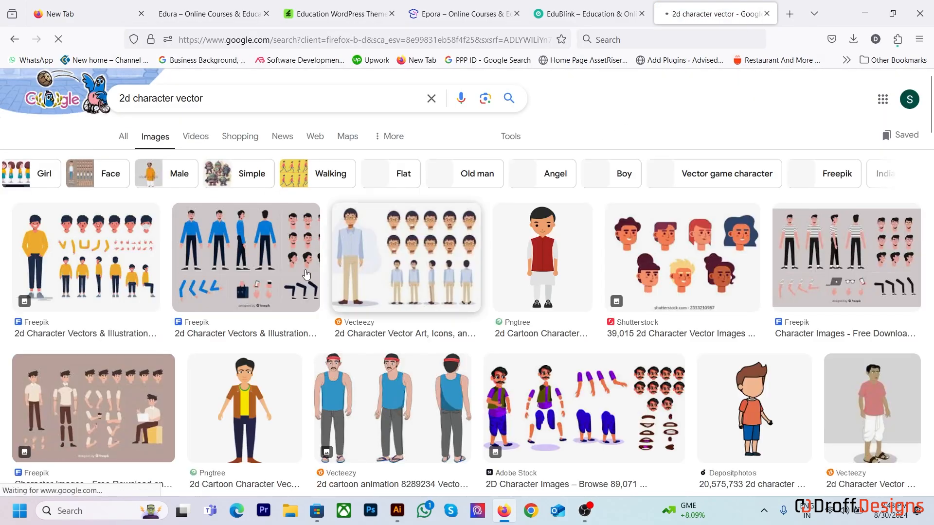
Step: Preview the Pngtree cartoon boy in the red vest and copy the image to the clipboard
left_click(542, 258)
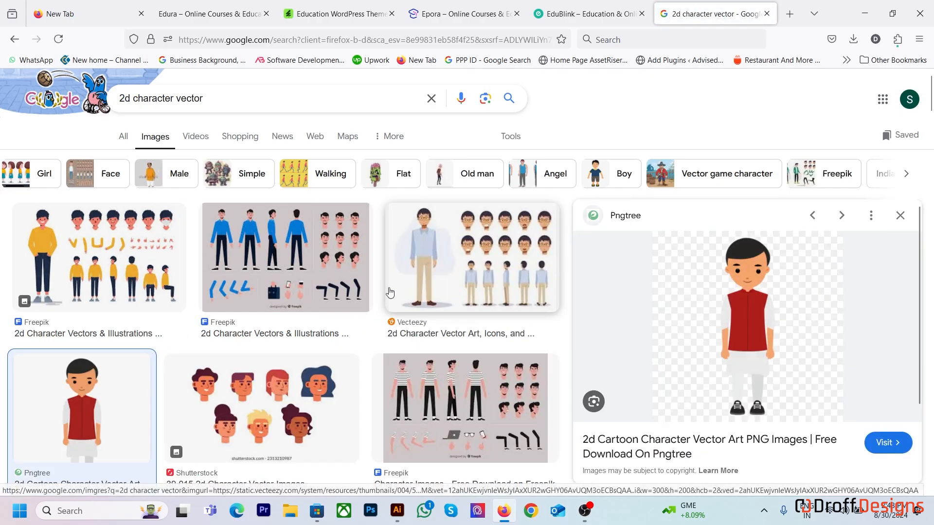
scroll(388, 291, "down", 5)
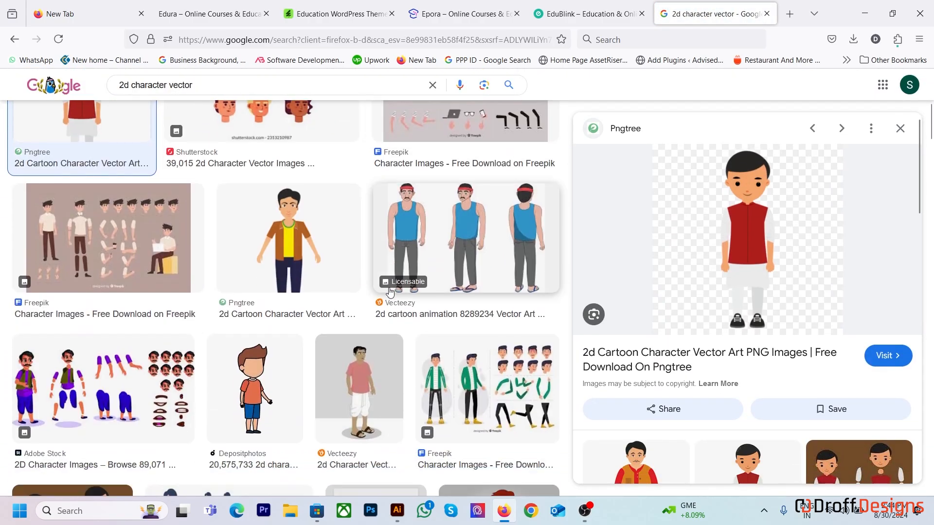
right_click(732, 234)
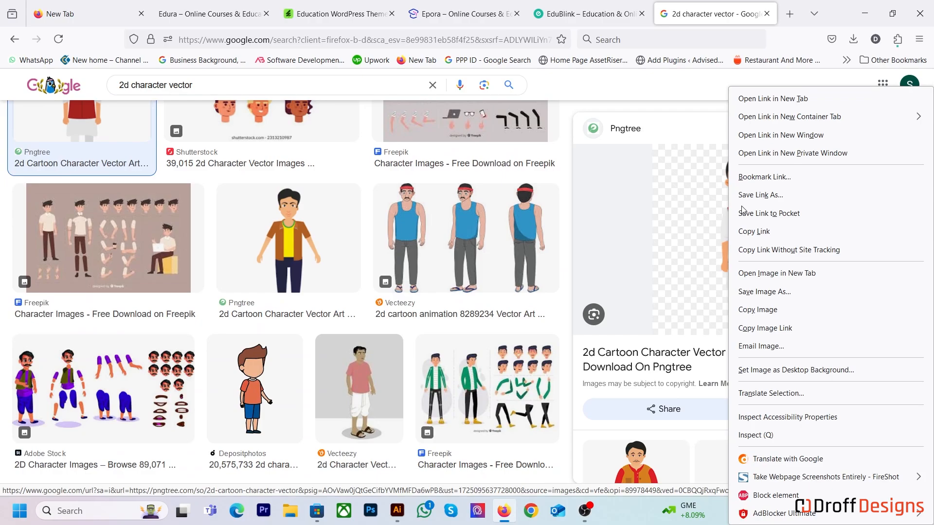
left_click(757, 310)
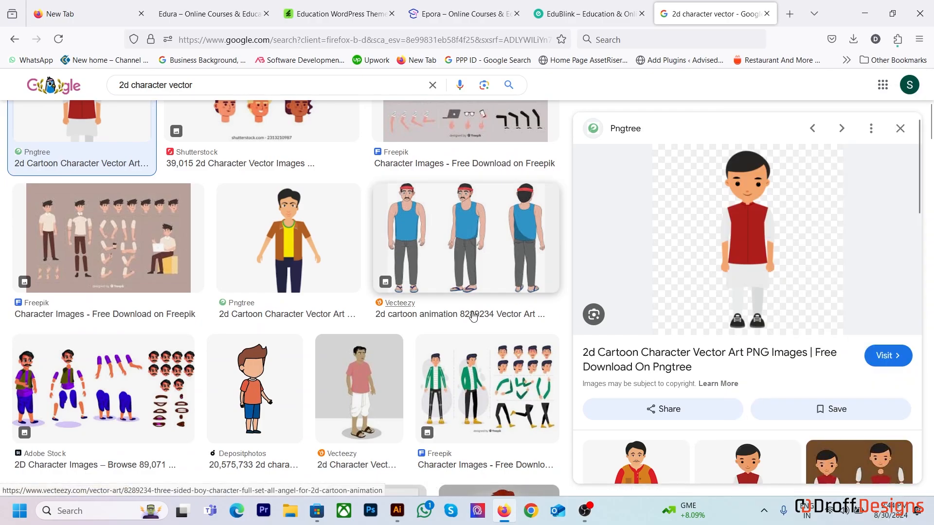
Step: Switch back to Illustrator and paste the copied cartoon boy image onto the empty artboard
key("alt+Tab")
key("ctrl+v")
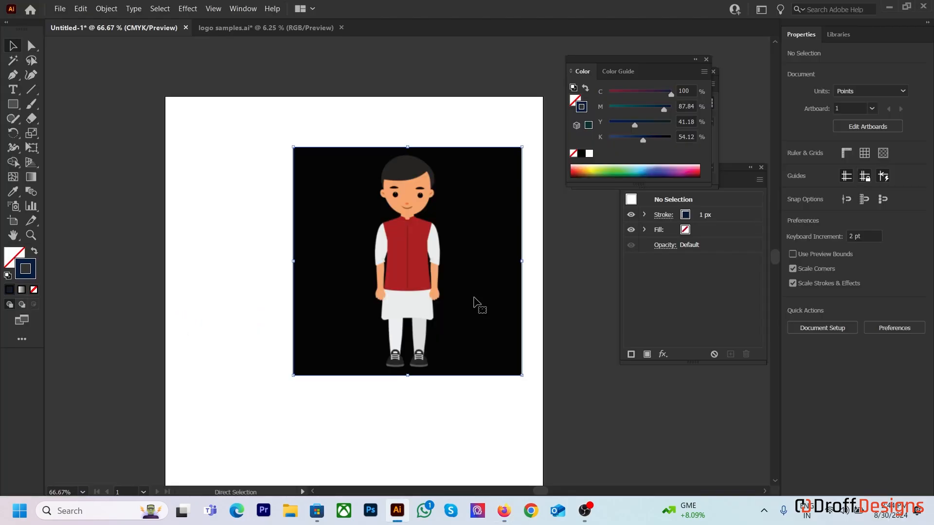
scroll(429, 235, "up", 2)
scroll(429, 235, "down", 1)
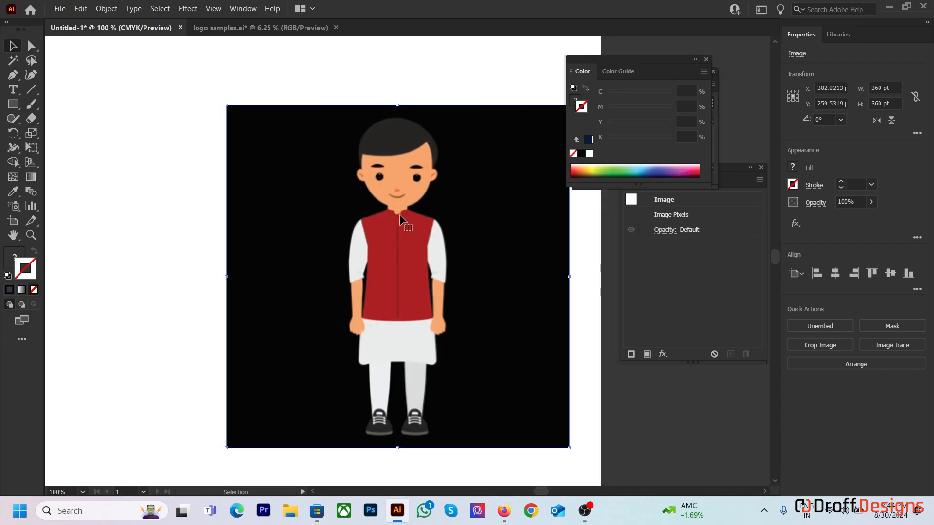
Step: Move the cartoon boy image to about X 272 pt, Y 241 pt on the artboard, and deselect it
left_click_drag(399, 214, 330, 234)
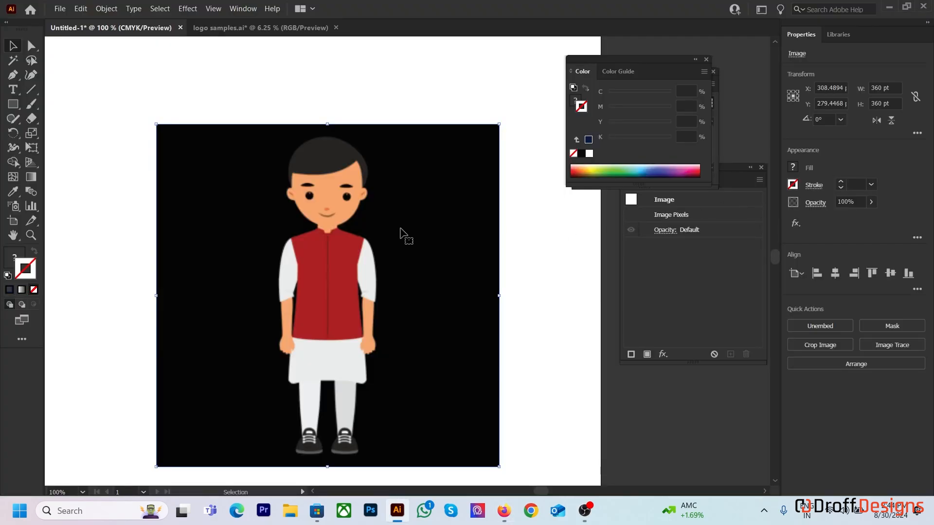
scroll(334, 167, "up", 3)
scroll(331, 174, "down", 4)
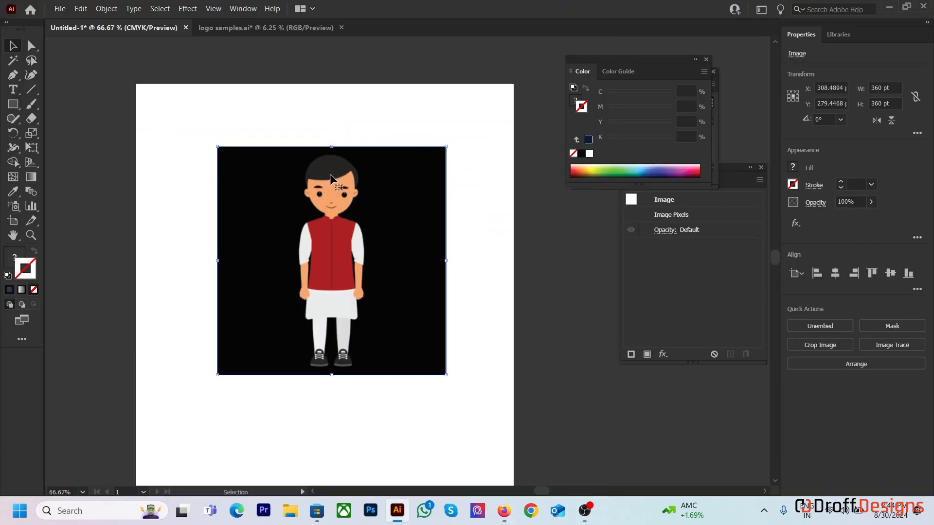
left_click_drag(328, 236, 312, 229)
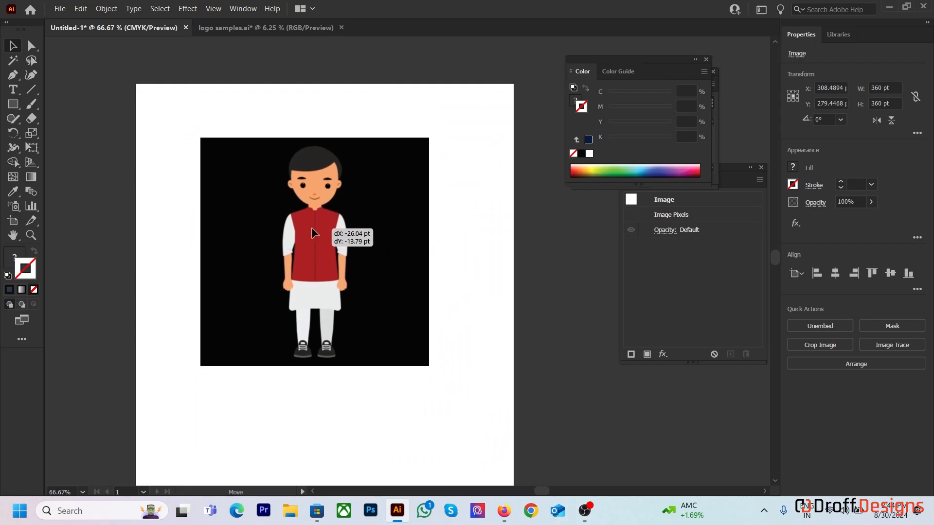
left_click_drag(311, 228, 337, 223)
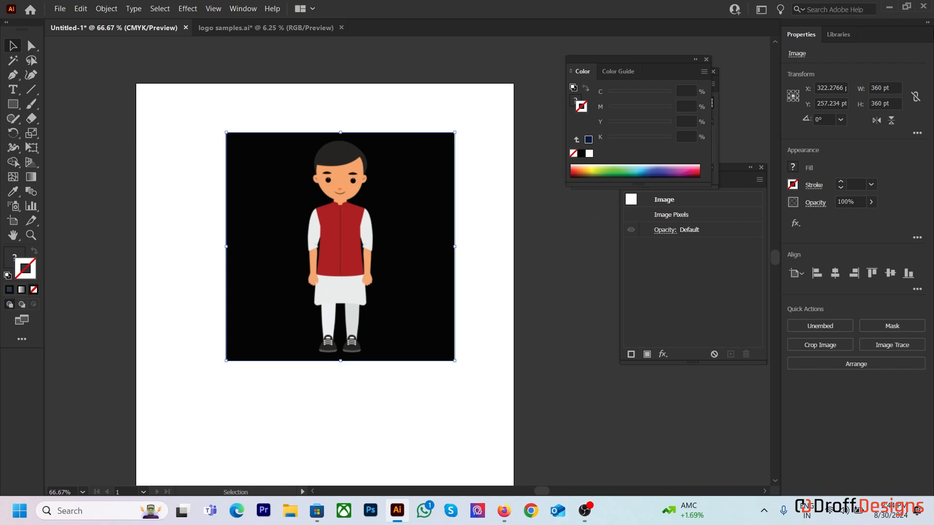
left_click_drag(358, 238, 325, 203)
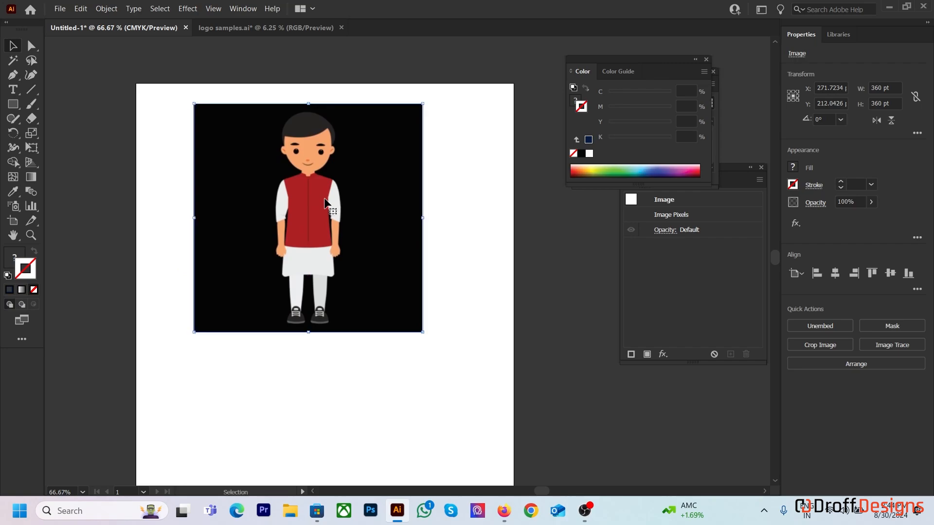
right_click(325, 203)
left_click_drag(321, 166, 320, 184)
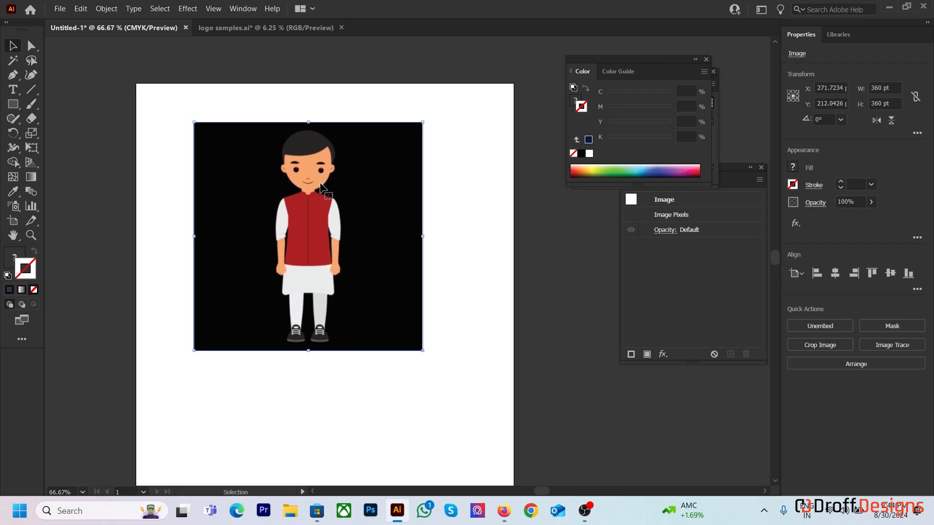
key("a")
key("ctrl+shift+a")
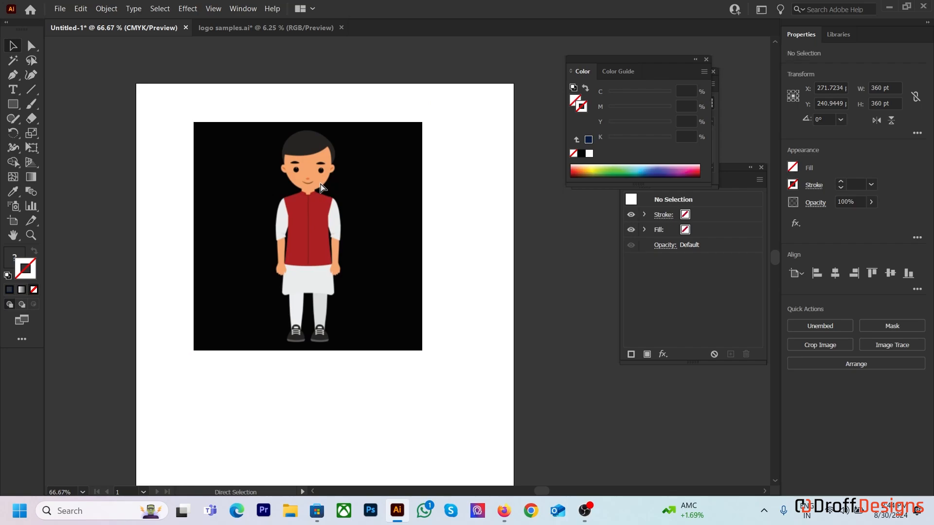
key("v")
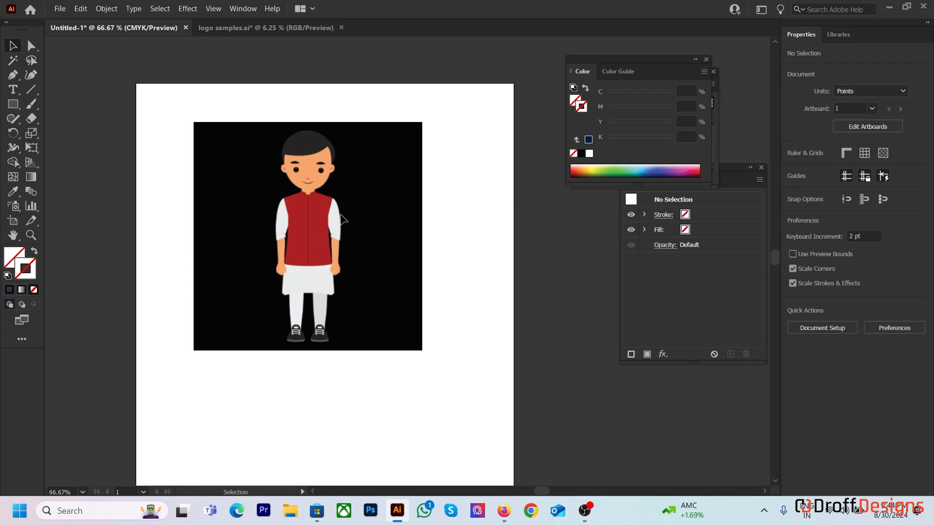
Step: Try to move the locked cartoon boy image and look at the Unlock option offered for it
left_click_drag(369, 244, 382, 274)
left_click_drag(335, 163, 387, 306)
left_click_drag(356, 211, 419, 320)
right_click(281, 186)
mouse_move(282, 188)
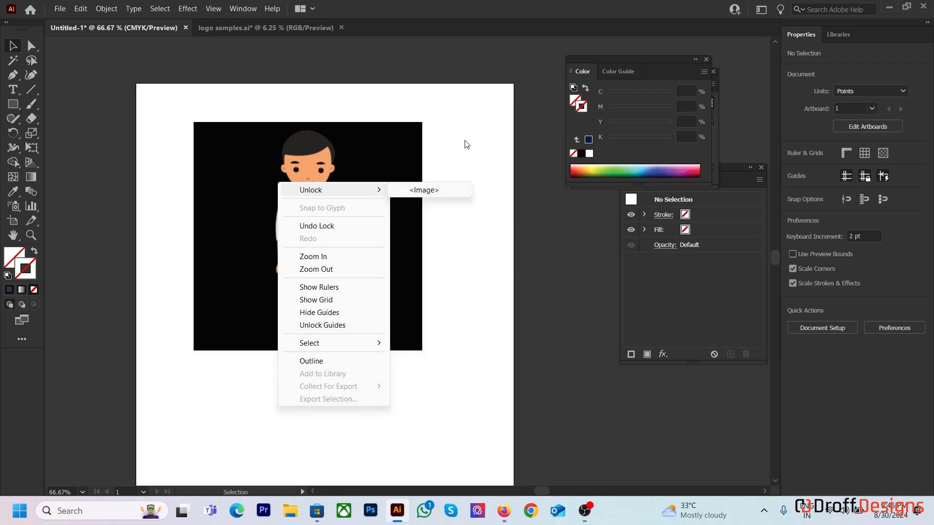
right_click(285, 153)
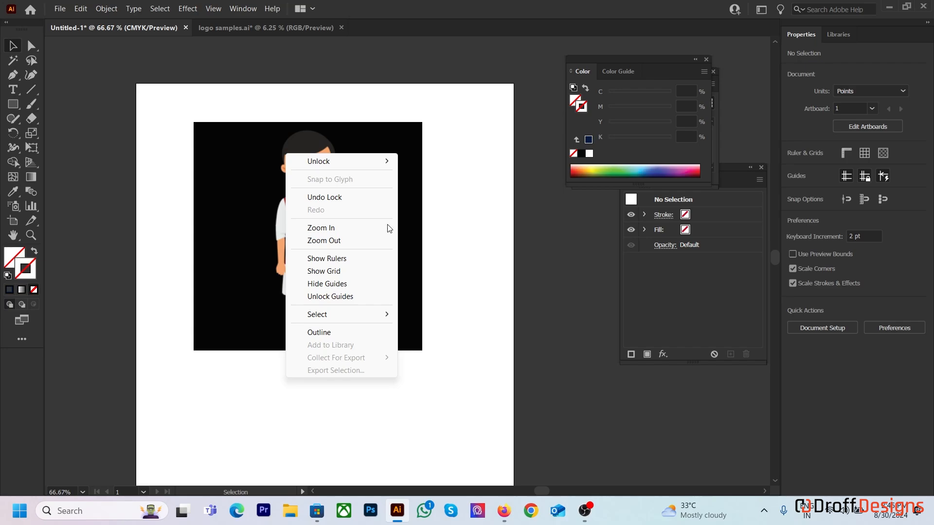
mouse_move(346, 164)
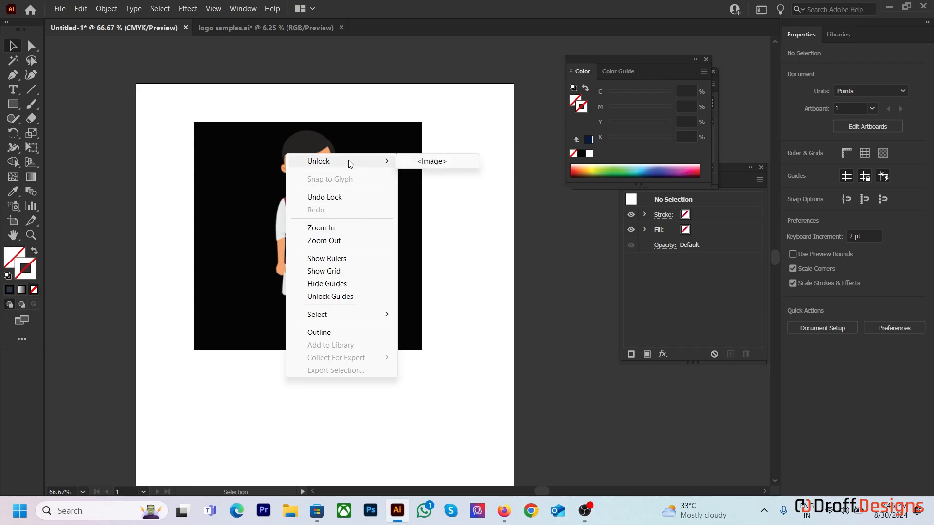
left_click(249, 132)
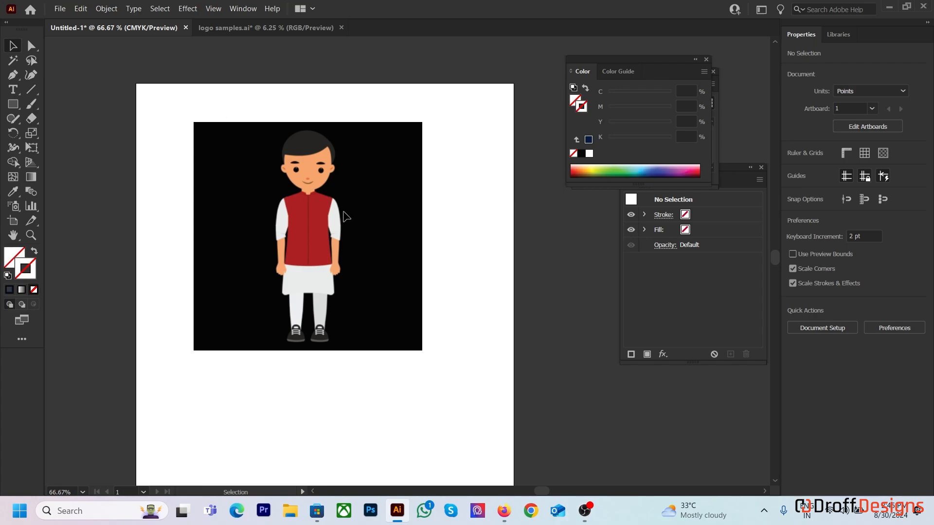
Step: Unlock the cartoon boy image and move it to about X 298 pt, Y 283 pt on the artboard
right_click(303, 177)
mouse_move(352, 185)
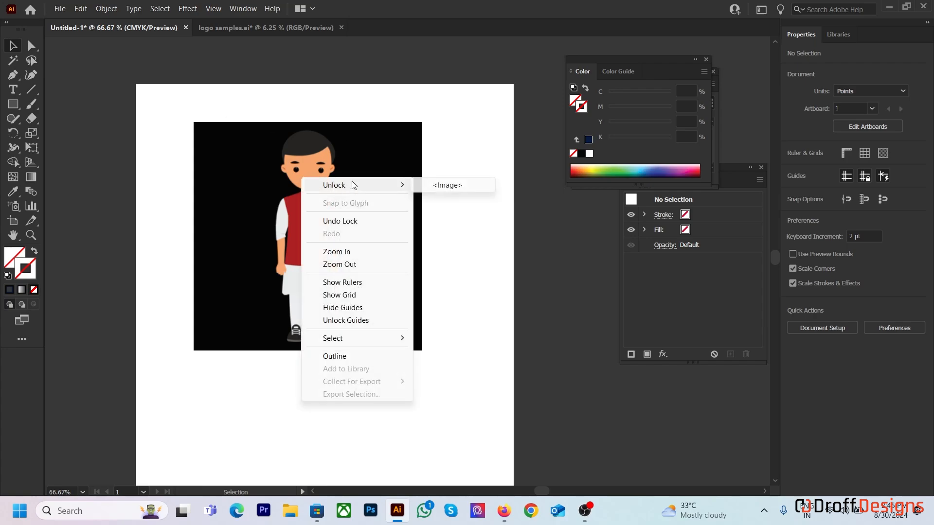
left_click(431, 188)
left_click_drag(337, 197, 353, 223)
Step: Lock the cartoon boy image in its new position
right_click(354, 223)
left_click(313, 191)
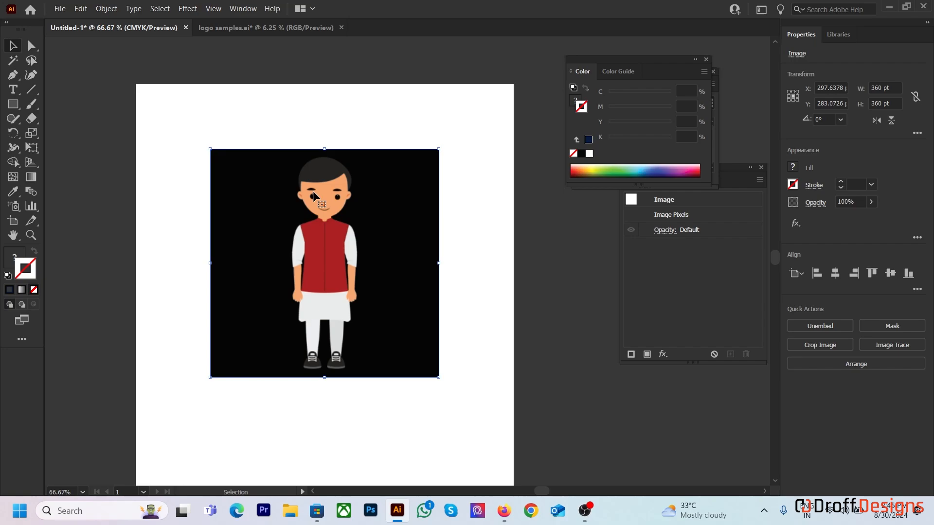
key("ctrl+2")
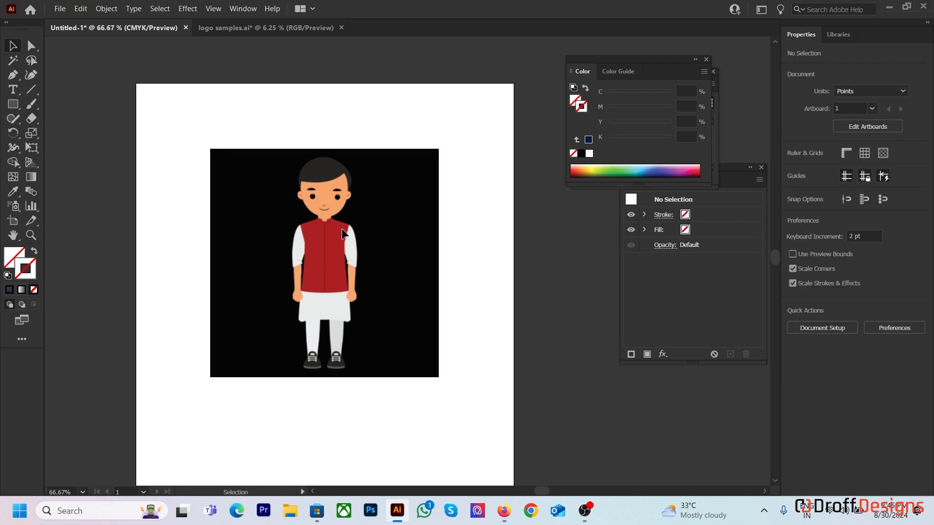
Step: Start a Pen tool path at the left side of the boy's neck and curve it along the left jaw to below the ear
scroll(315, 173, "up", 2)
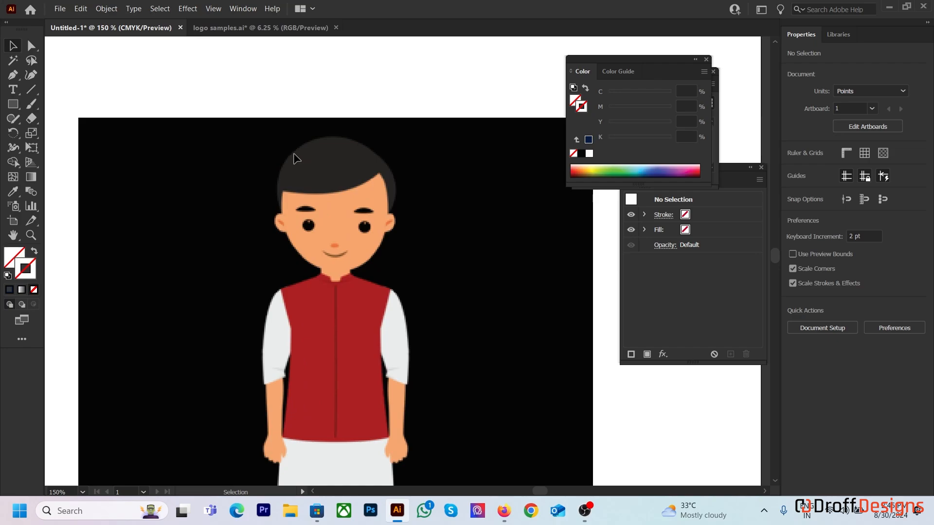
scroll(255, 187, "down", 2)
scroll(258, 225, "up", 1)
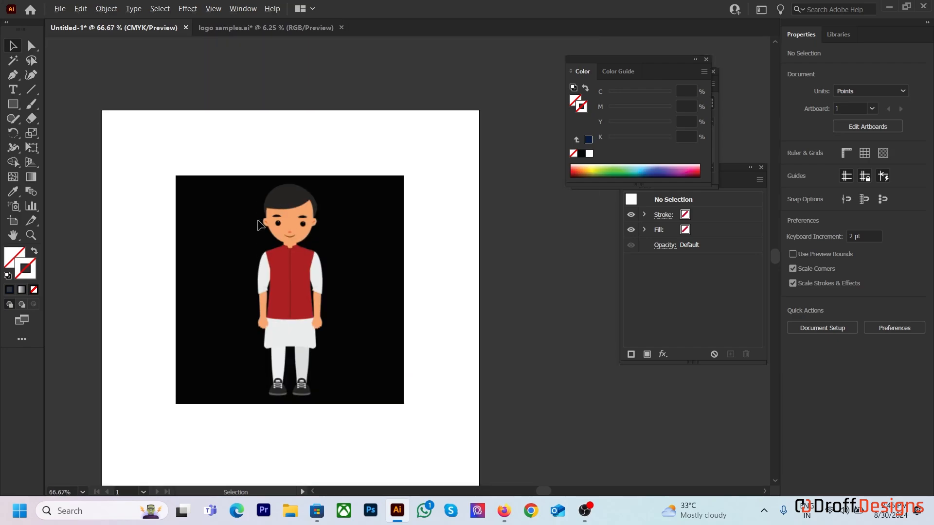
scroll(258, 223, "up", 2)
key("shift+c")
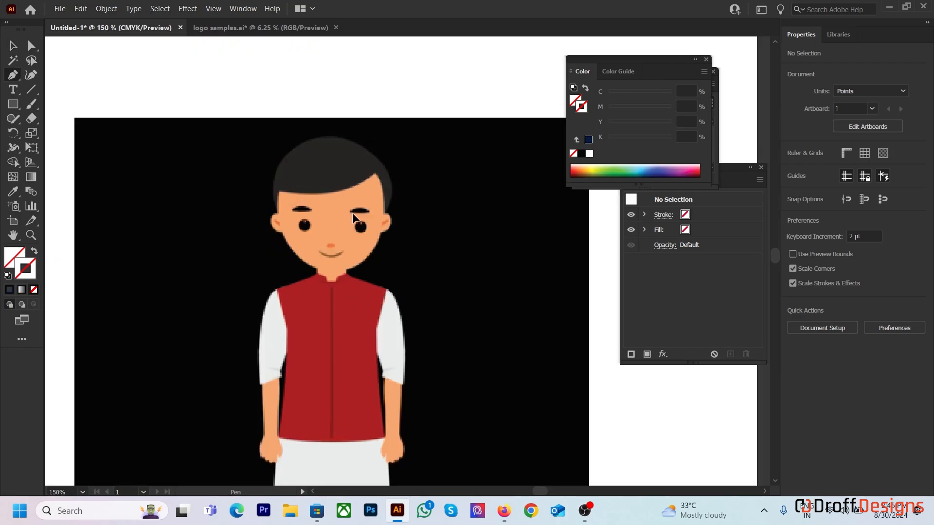
scroll(340, 209, "up", 1)
scroll(333, 214, "up", 2)
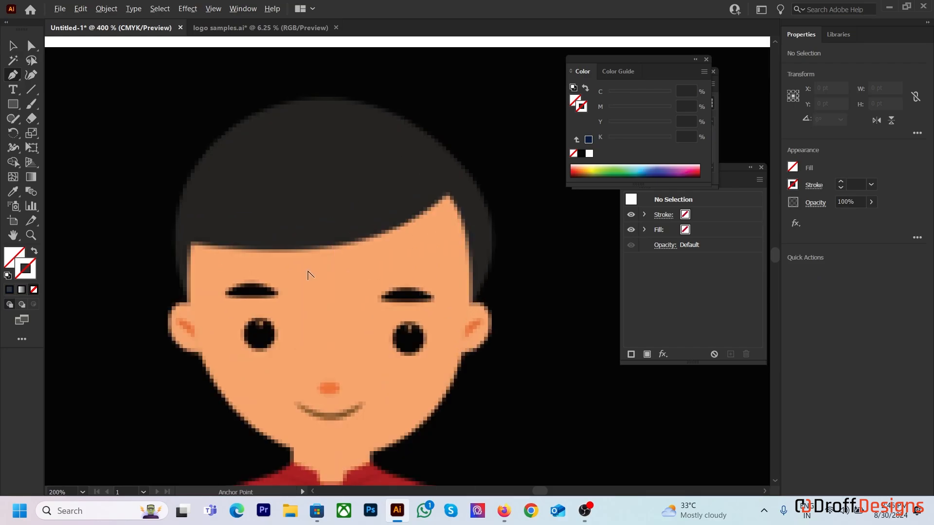
left_click(292, 459)
left_click(289, 446)
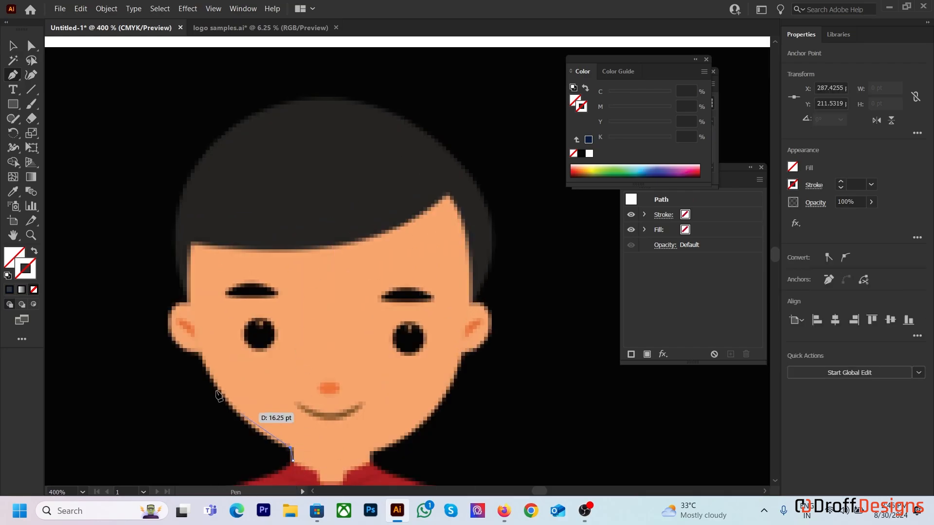
left_click_drag(201, 353, 182, 288)
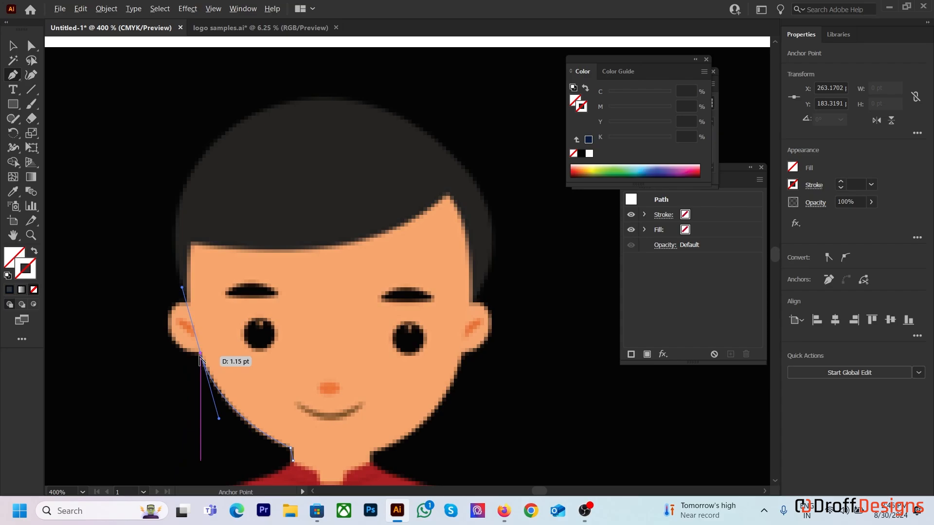
Step: Continue the path around the boy's left-side ear with curved anchors, making sharp corners below and above the ear
scroll(179, 378, "up", 2)
left_click_drag(187, 346, 186, 380)
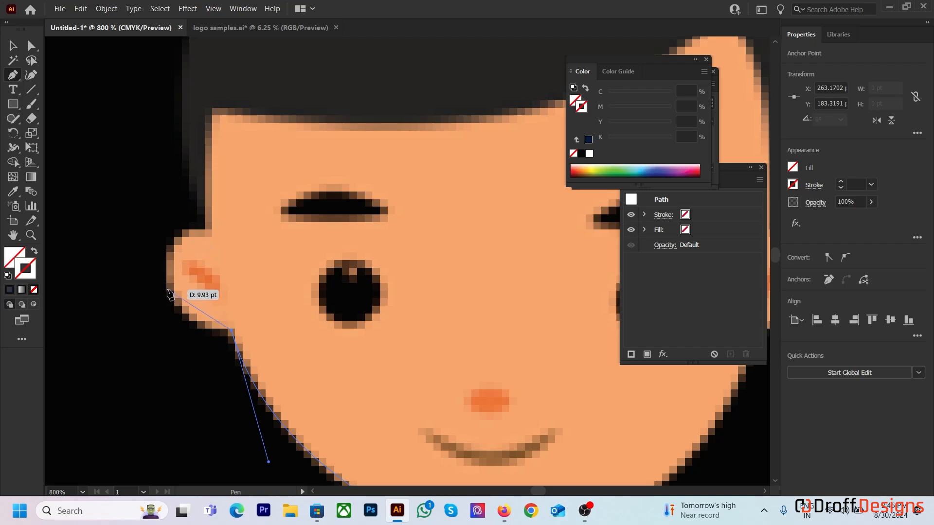
left_click_drag(168, 291, 167, 252)
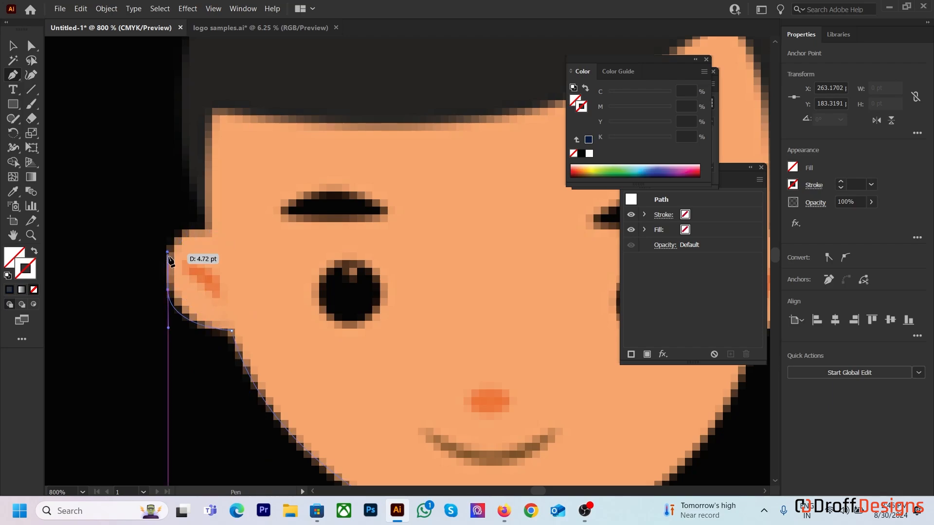
left_click_drag(201, 227, 236, 219)
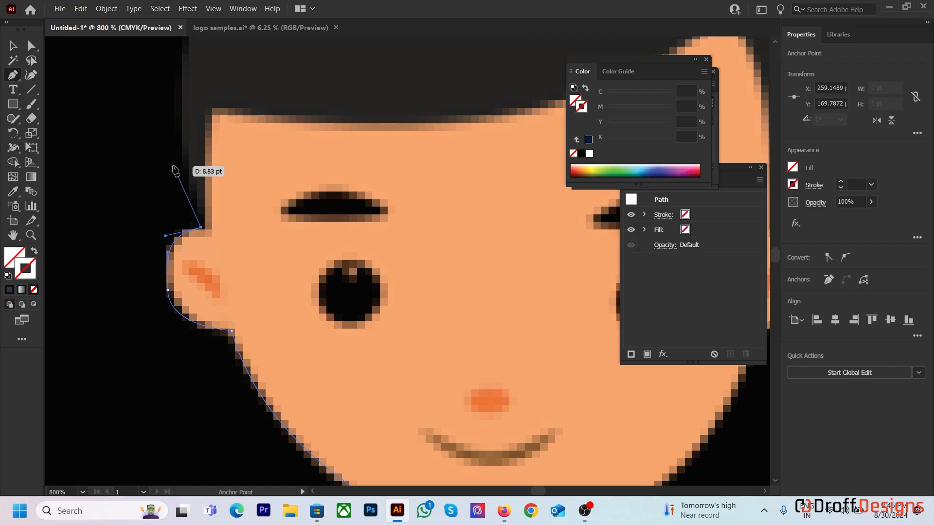
Step: Trace the outer edge of the hair from the left-side ear up to the crown with smooth curved anchors
left_click_drag(180, 171, 190, 253)
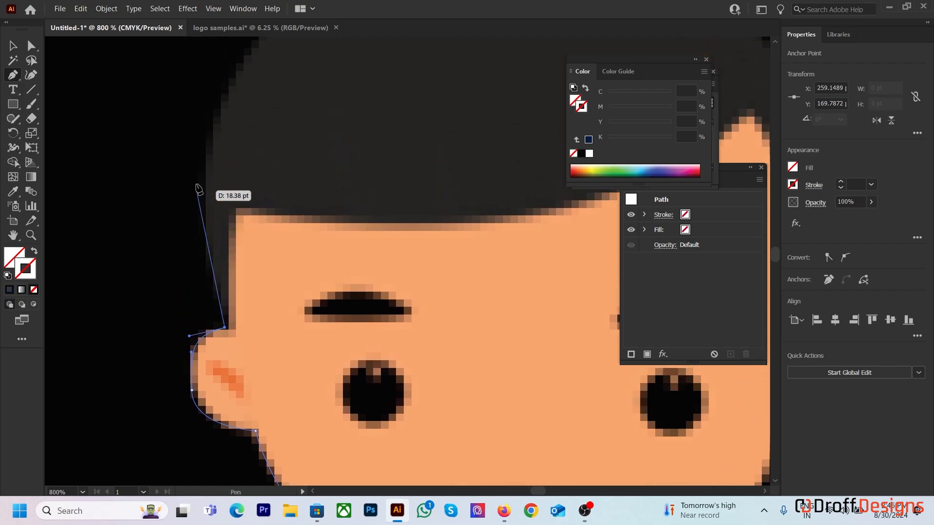
left_click_drag(207, 155, 221, 107)
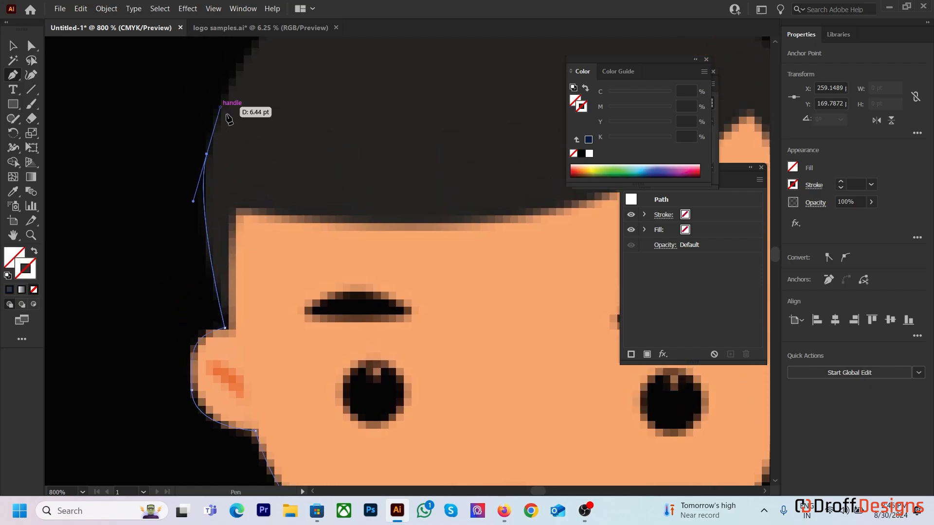
left_click_drag(271, 143, 217, 315)
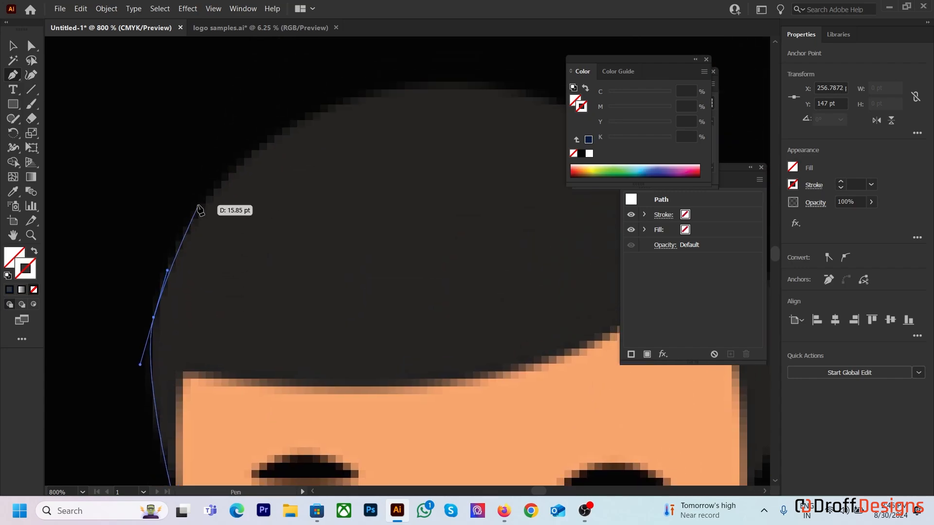
left_click_drag(153, 317, 150, 331)
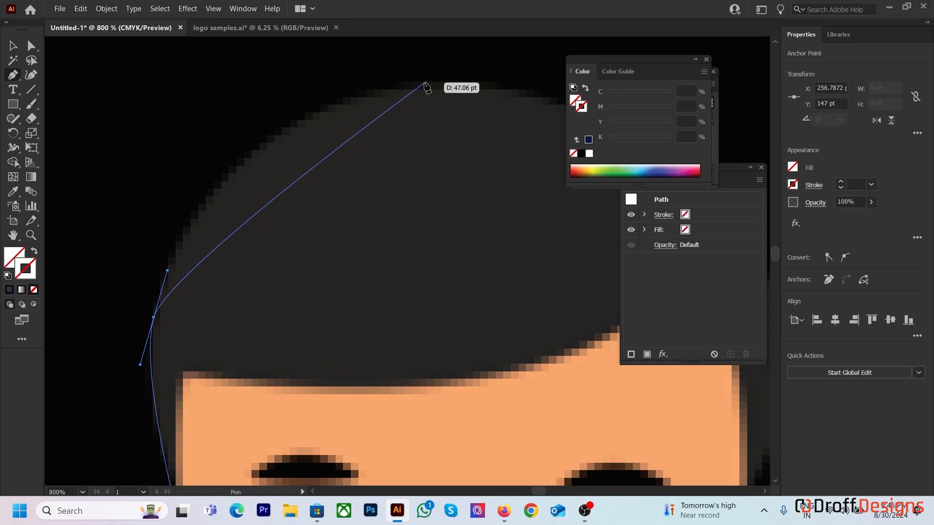
left_click_drag(432, 83, 635, 82)
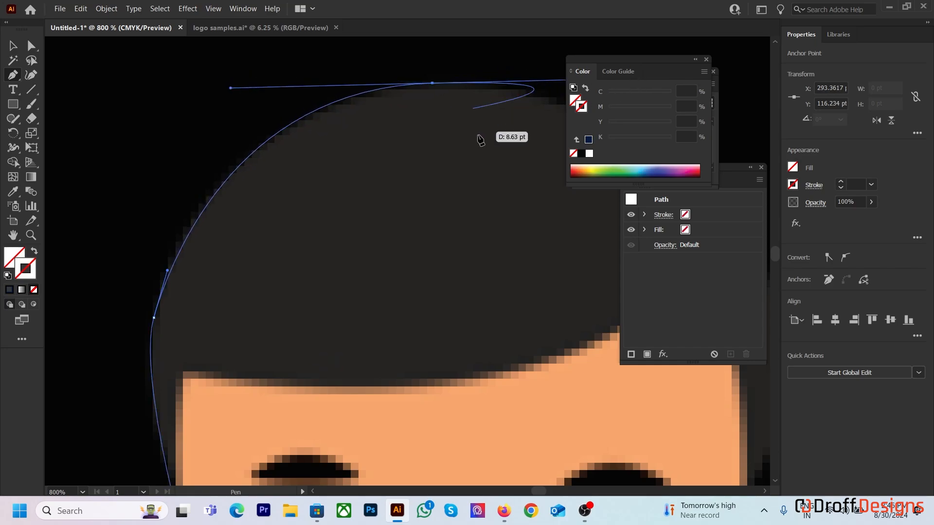
Step: Trace the hair from the crown down to the right-side ear, fine-tune the side anchor, and make the end anchor a corner
left_click_drag(479, 140, 240, 120)
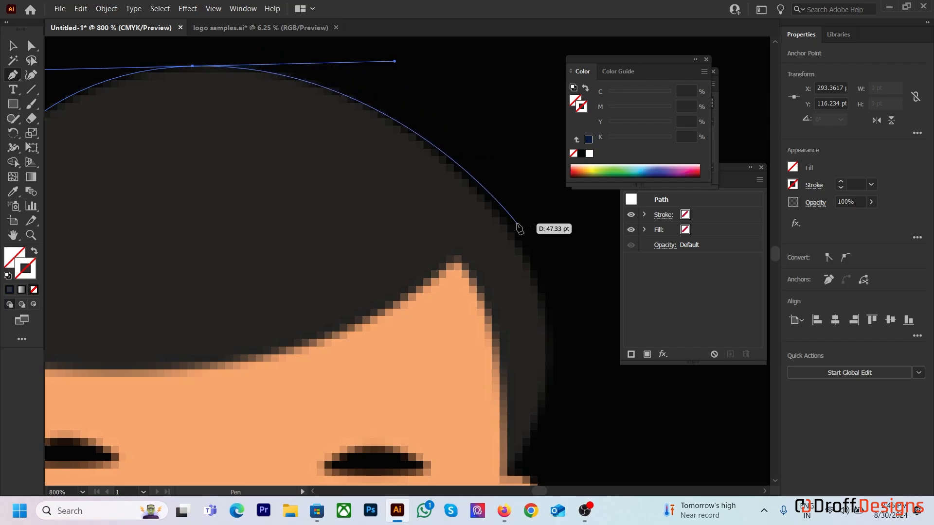
left_click_drag(543, 302, 546, 365)
key("space")
left_click_drag(541, 265, 539, 169)
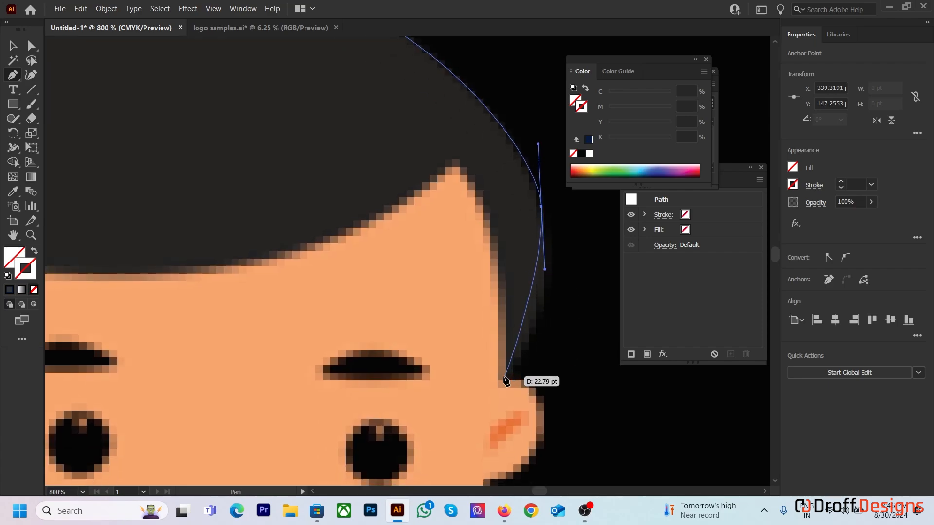
left_click_drag(505, 377, 469, 420)
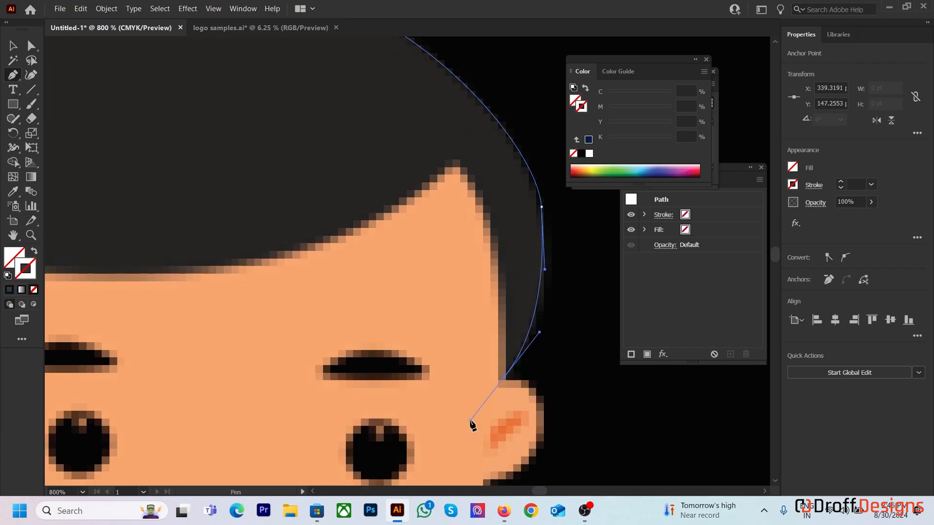
key("space")
left_click_drag(509, 328, 476, 318)
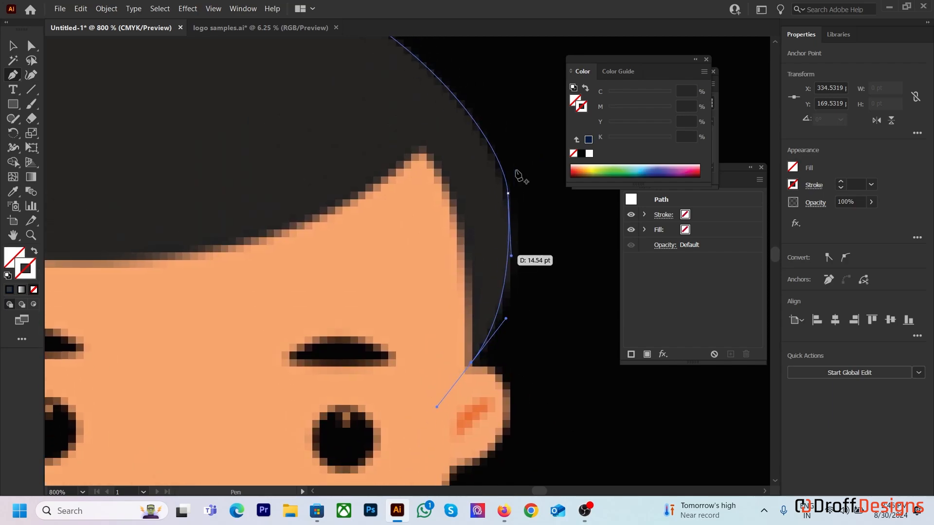
left_click_drag(508, 194, 505, 192)
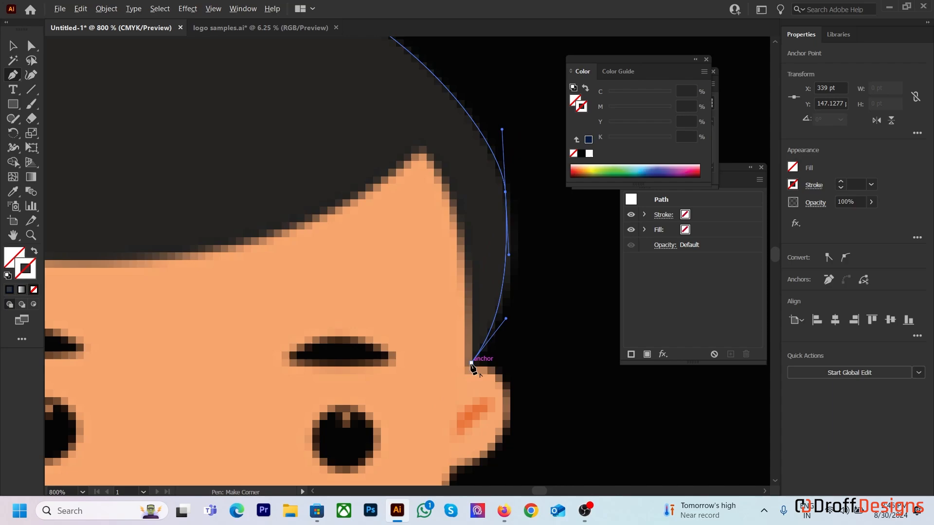
left_click(472, 363, "ctrl")
Step: Curve the path around the right-side ear down to the jaw, replacing the first outer-ear anchor with a higher one
key("space")
left_click_drag(517, 367, 516, 251)
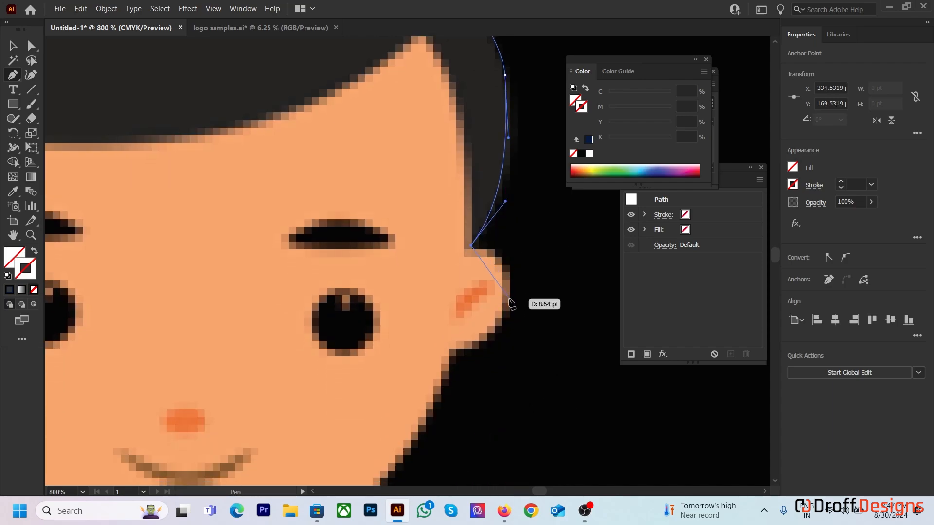
left_click_drag(509, 299, 501, 340)
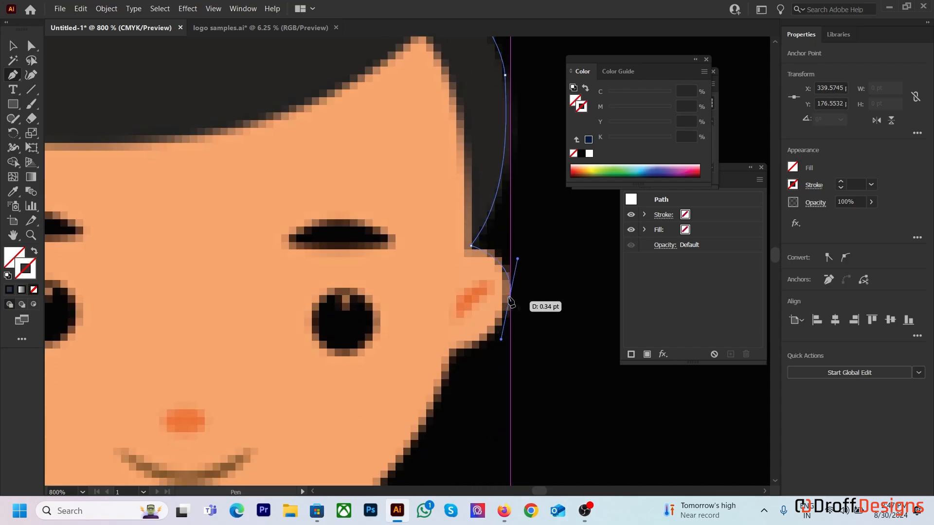
key("ctrl+z")
left_click_drag(511, 273, 509, 298)
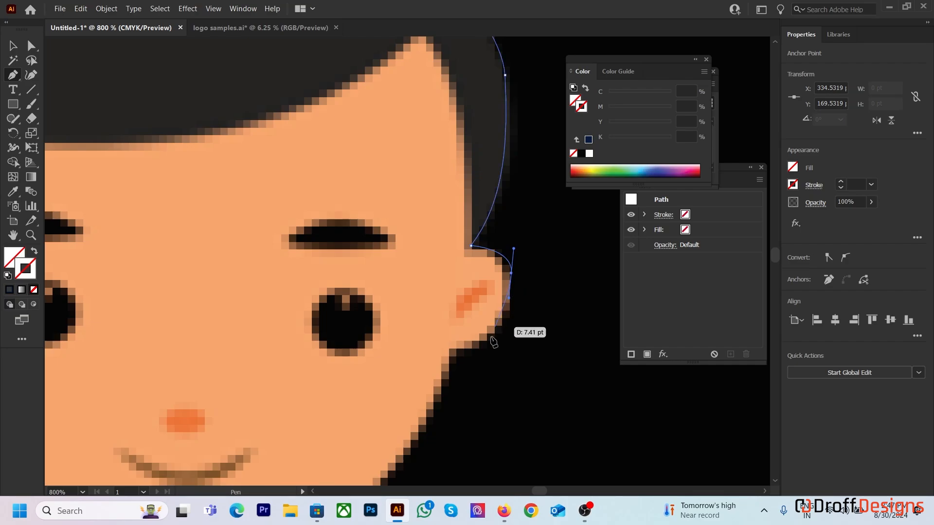
left_click_drag(450, 353, 378, 368)
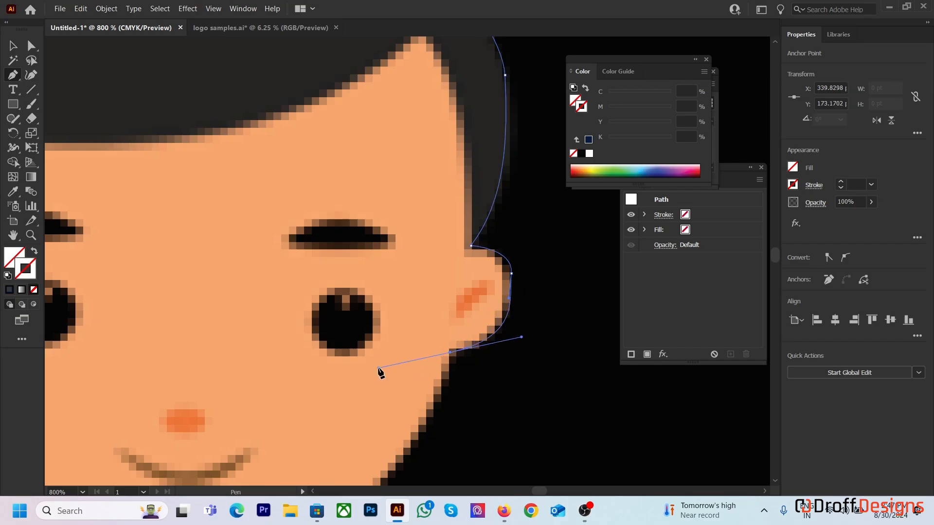
Step: Trace the right jaw from a corner below the ear to the neck in one curve, ending in another corner
left_click_drag(475, 347, 499, 220)
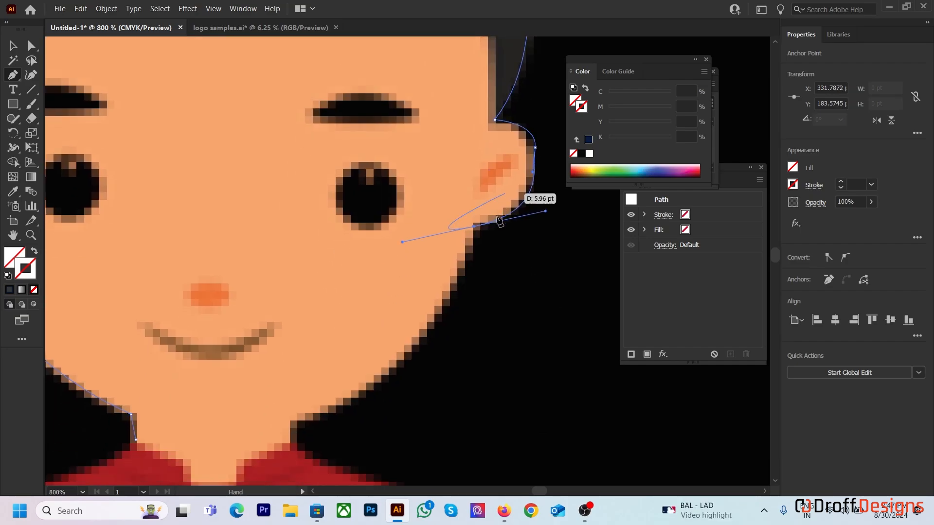
left_click(473, 226)
left_click_drag(294, 423, 122, 482)
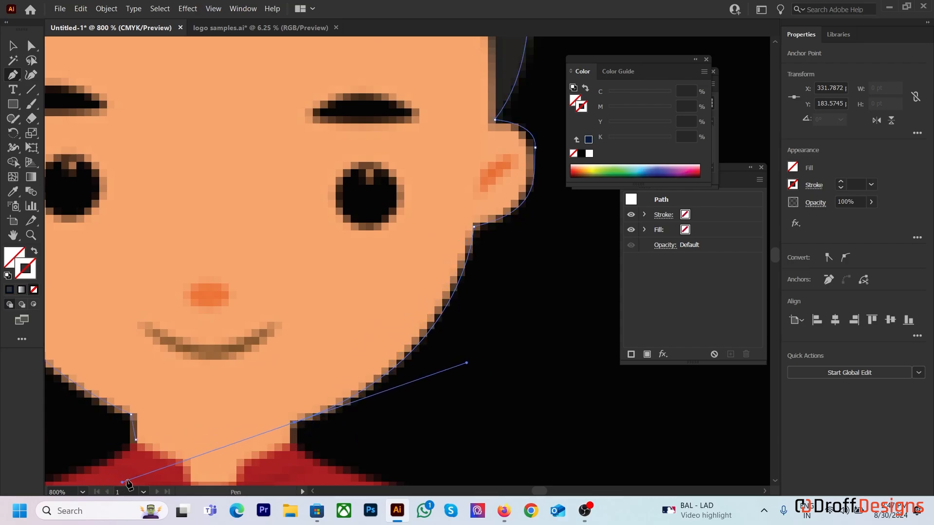
left_click(294, 423)
Step: Trace the neckline with corner anchors down the neck and around the collar notch, closing the head outline at its starting anchor
left_click_drag(286, 432, 316, 379)
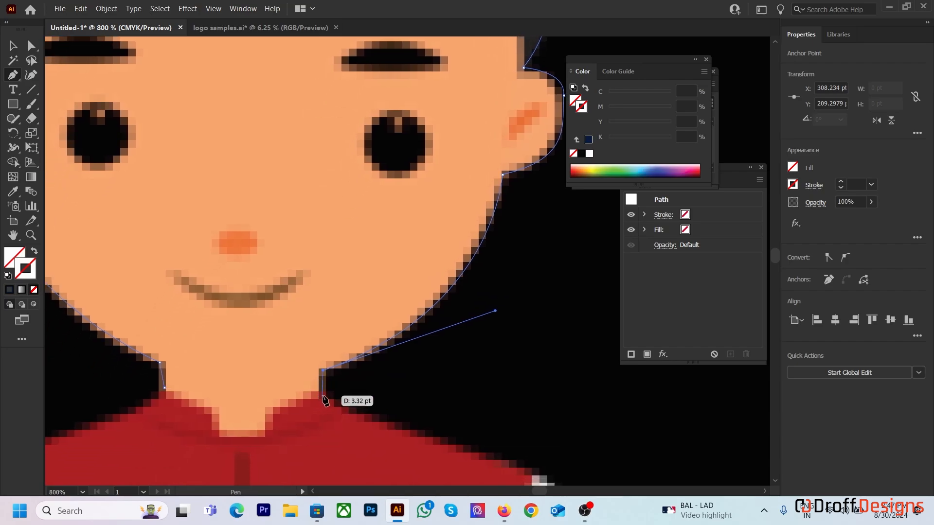
left_click(322, 390)
left_click(269, 416)
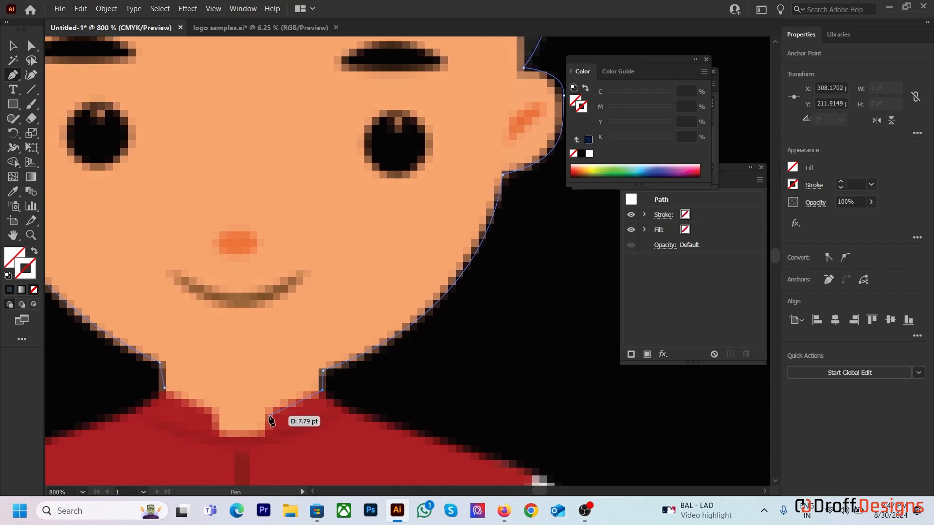
left_click(265, 432)
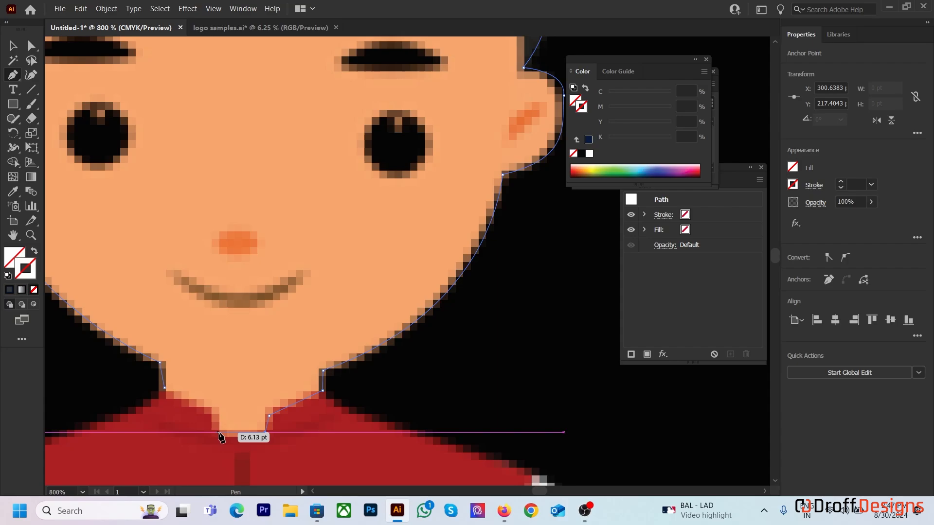
left_click(219, 432)
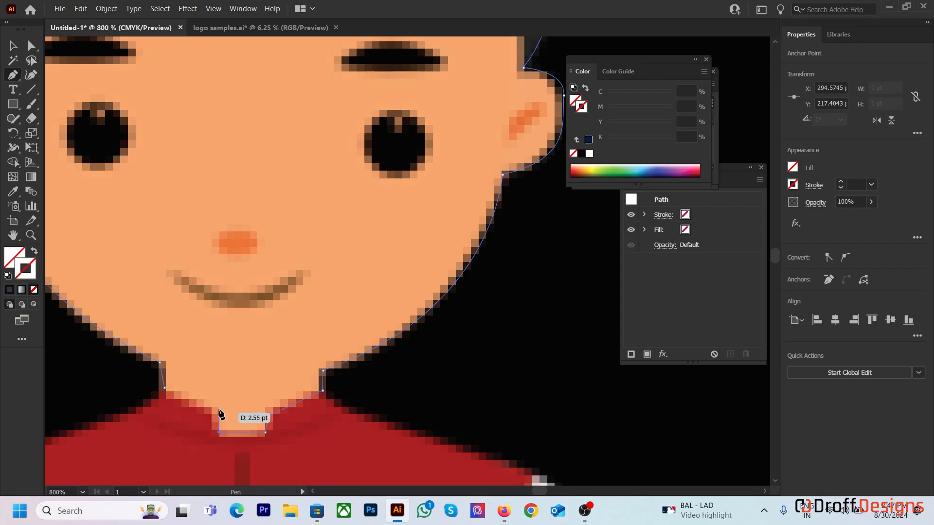
left_click(164, 388)
scroll(290, 396, "down", 2)
scroll(290, 395, "down", 3)
scroll(271, 350, "up", 2)
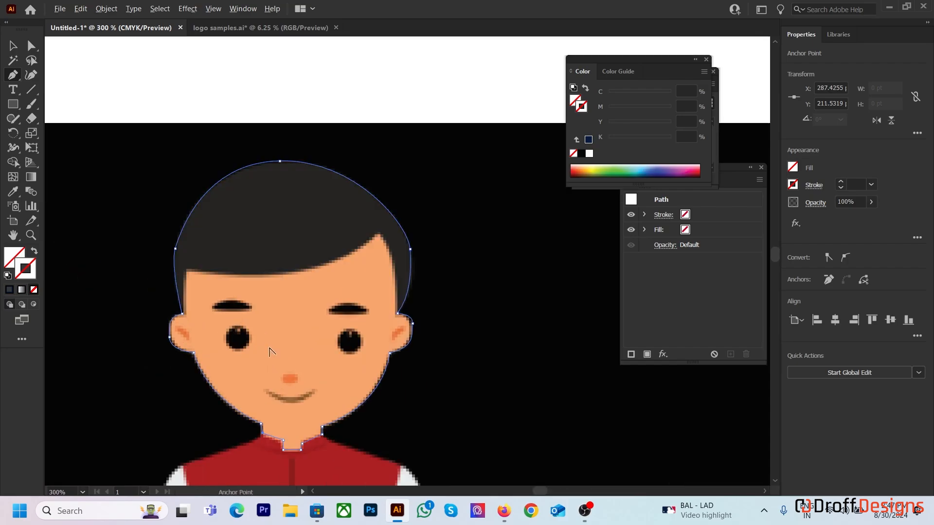
Step: Fill the head outline with the face's skin colour sampled by the Eyedropper, and deselect it
left_click(18, 262)
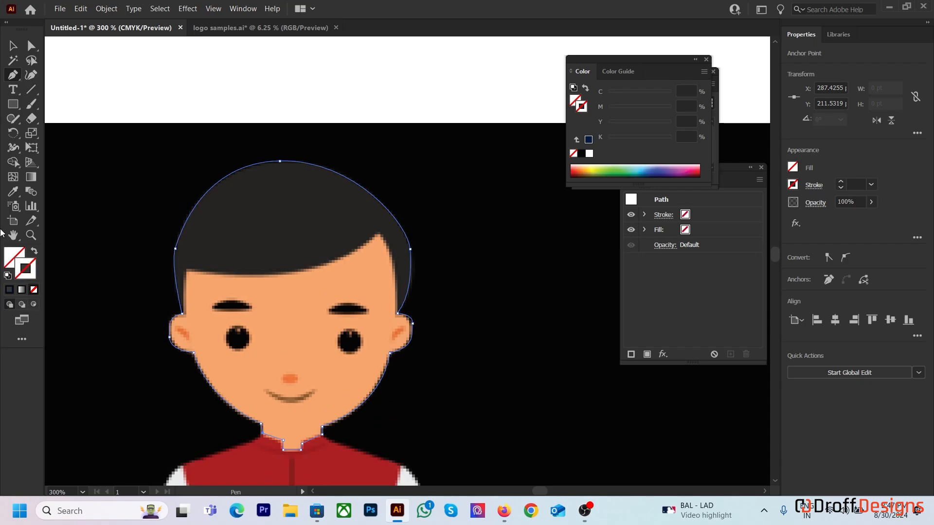
left_click(6, 260)
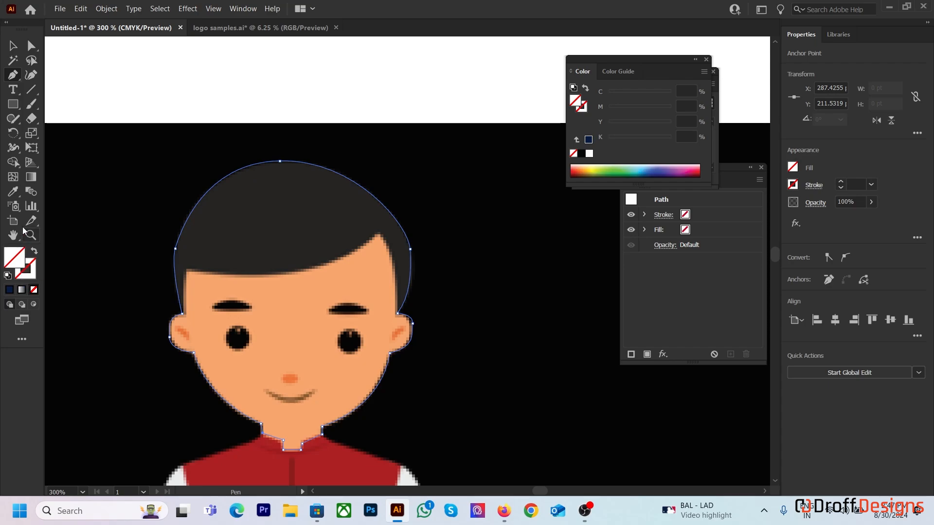
left_click(15, 195)
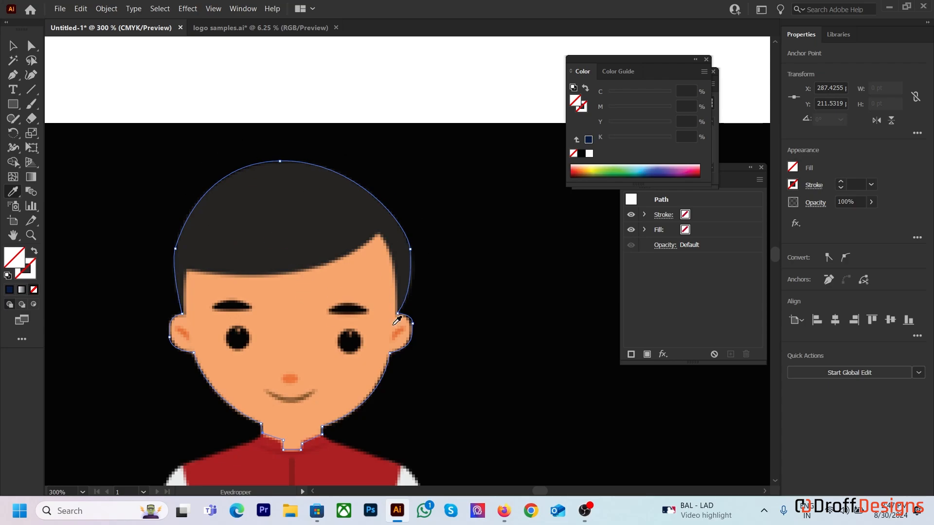
left_click(306, 299)
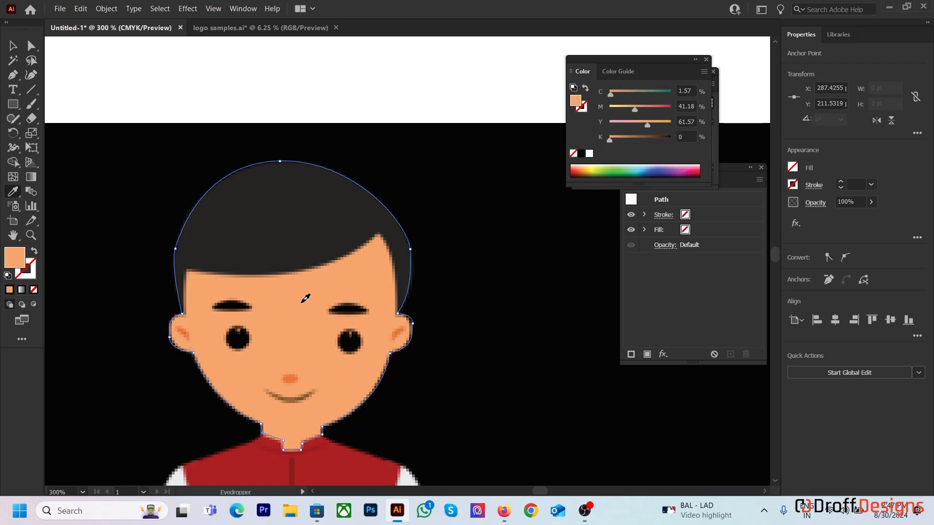
left_click(13, 46)
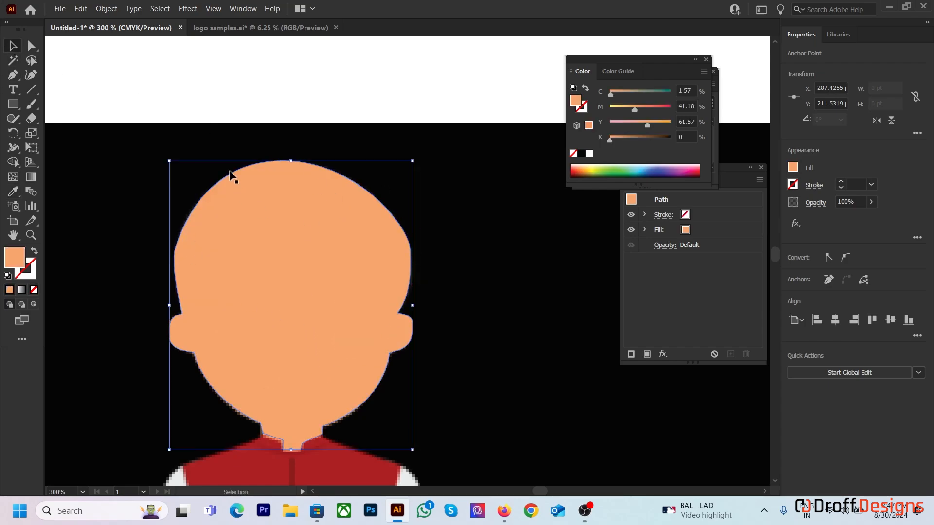
left_click(232, 166)
Step: Move the head shape beside the reference and sample various colours from the image into its fill, ending with the face's skin colour
key("ctrl+1")
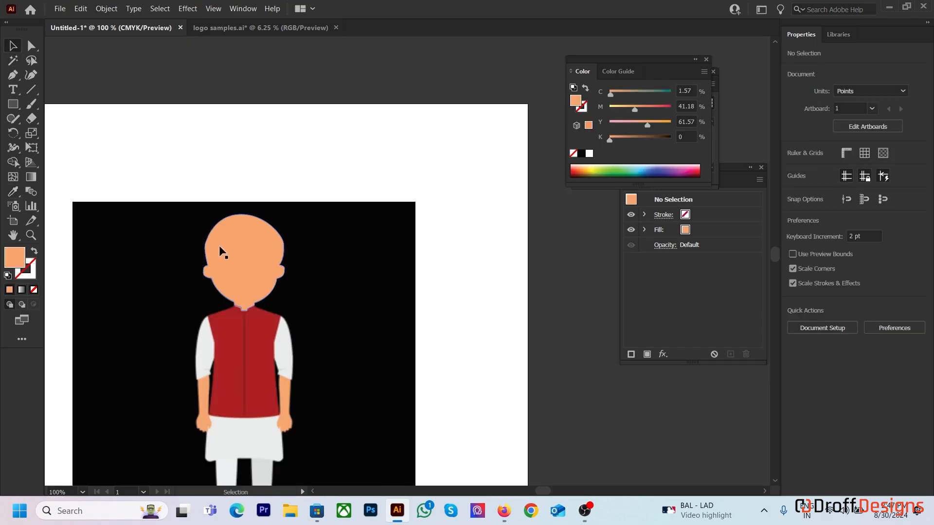
left_click_drag(218, 245, 519, 222)
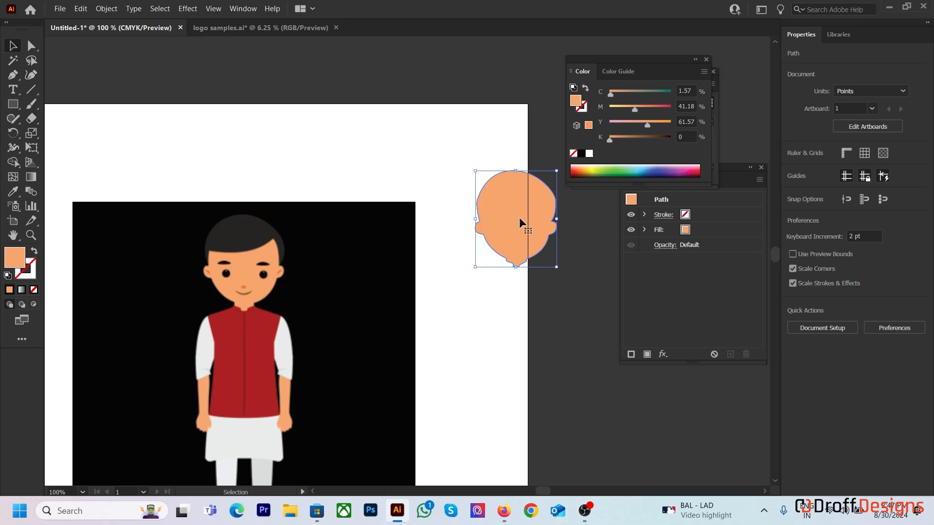
left_click(12, 193)
left_click(331, 292)
left_click(261, 348)
left_click(252, 271)
left_click(212, 408)
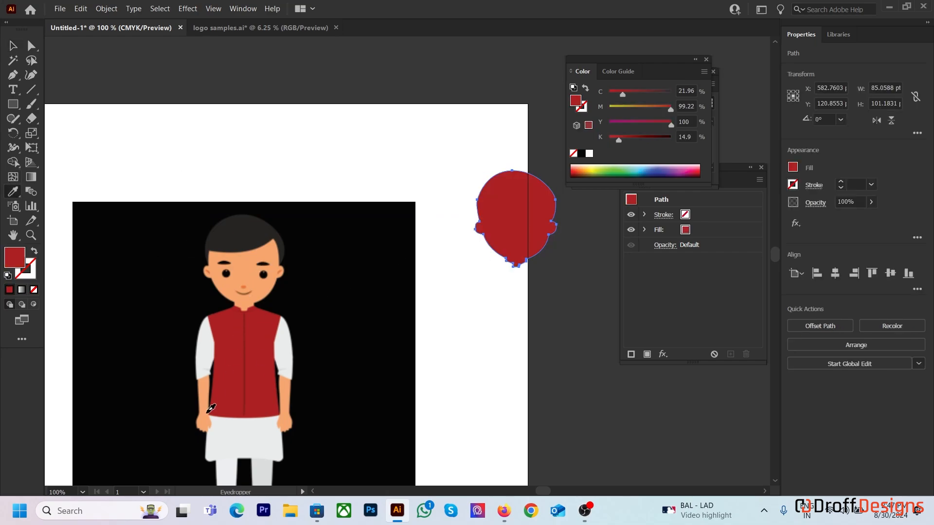
left_click(207, 419)
left_click(241, 439)
left_click(265, 411)
left_click(285, 342)
left_click(269, 261)
left_click(304, 226)
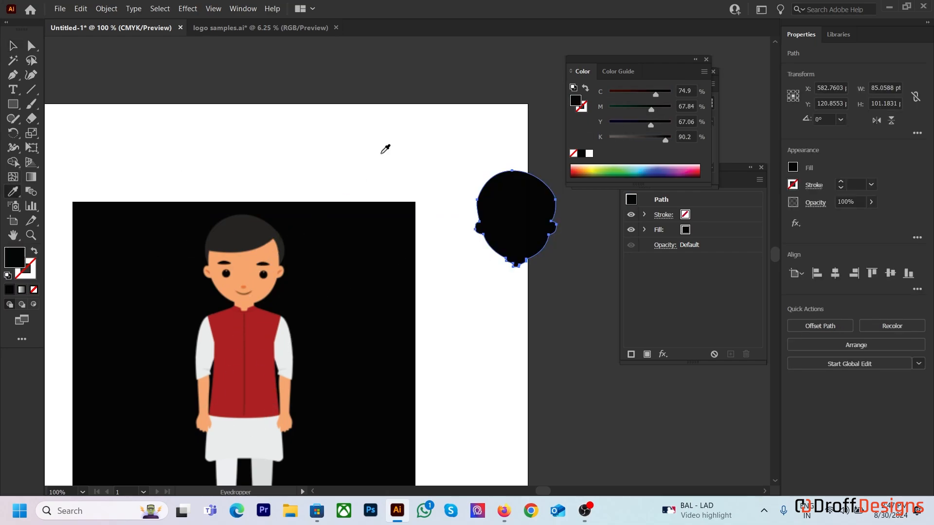
left_click_drag(381, 155, 133, 313)
left_click_drag(91, 139, 245, 322)
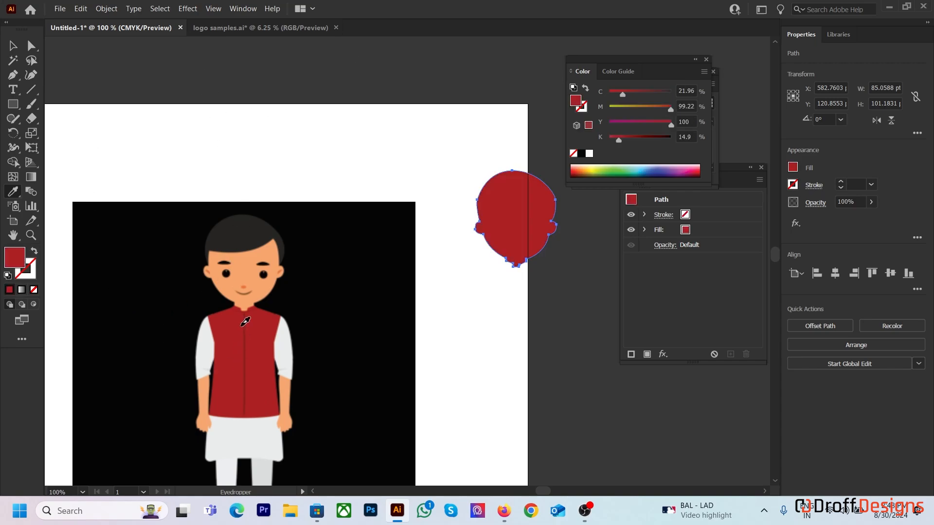
left_click(266, 260)
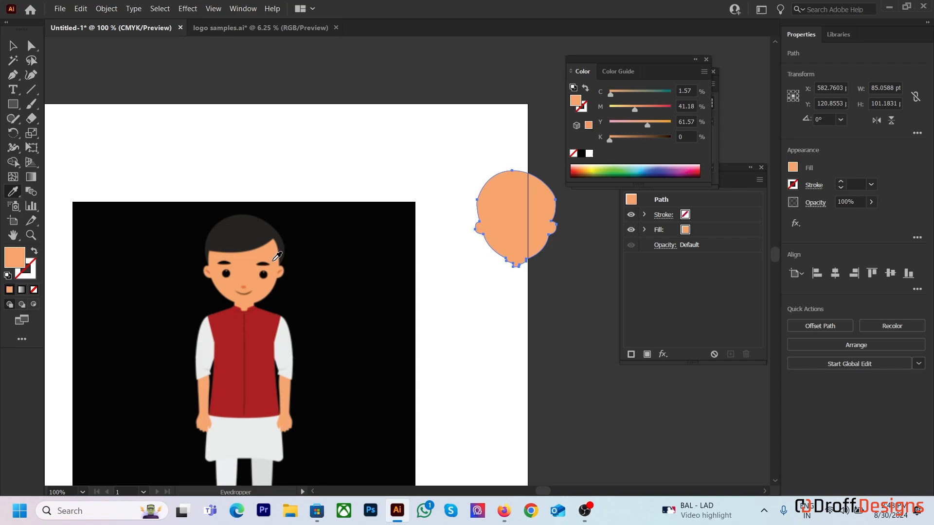
Step: Undo the colour tests and the move, restoring the skin-filled head over the reference
key("v")
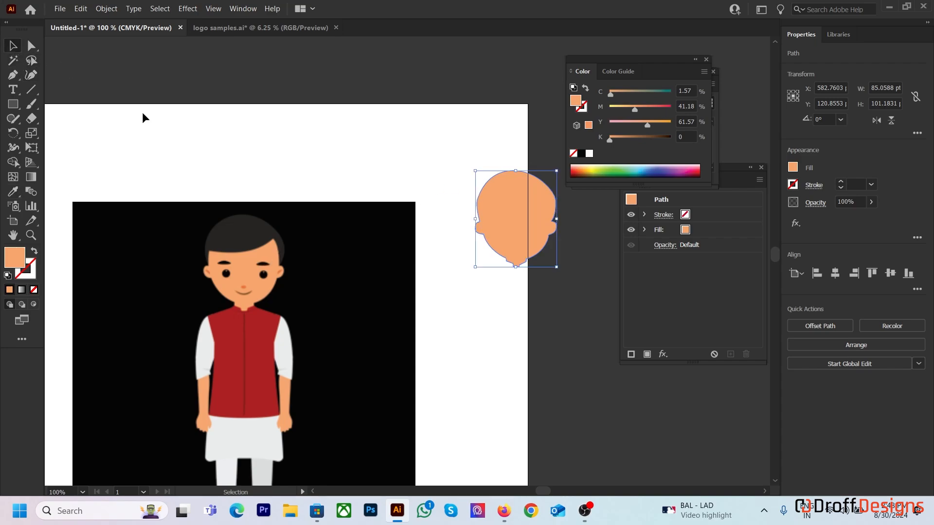
key("ctrl+z")
key("ctrl+z")
key("ctrl+z")
key("ctrl+shift+z")
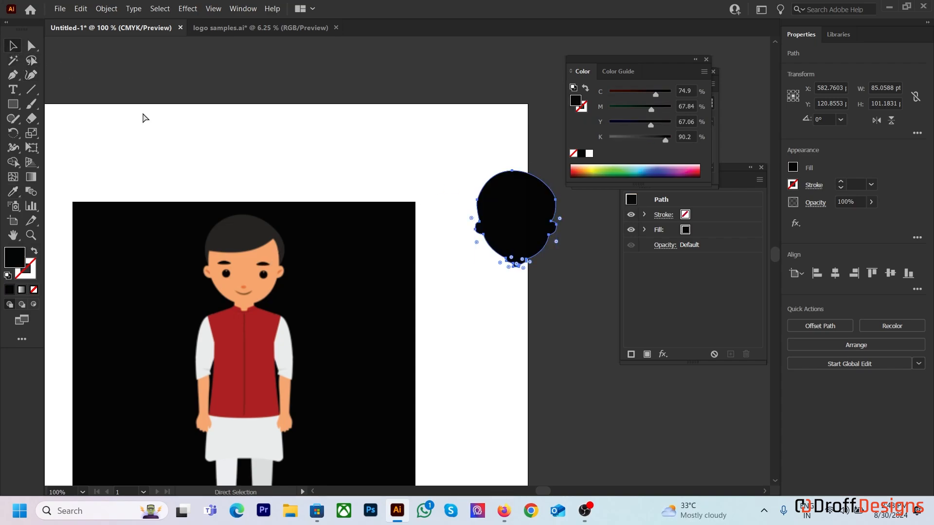
key("ctrl+z")
key("ctrl+shift+z")
key("ctrl+z")
key("ctrl+shift+z")
key("ctrl+shift+z")
key("ctrl+shift+z")
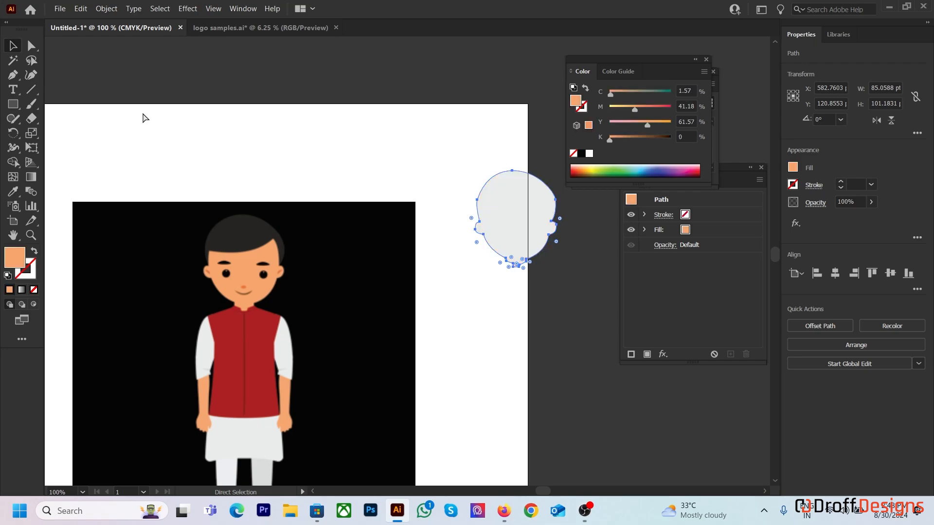
key("ctrl+z")
key("ctrl+z")
key("ctrl+z")
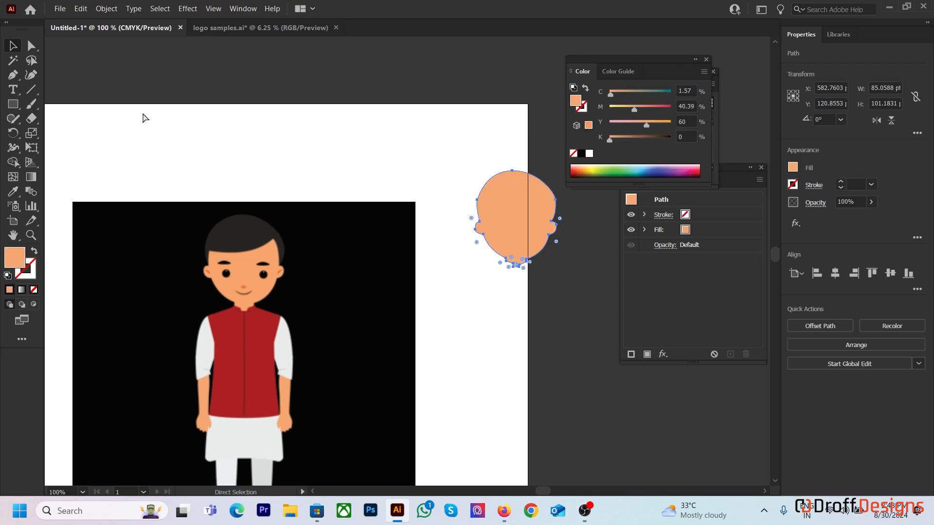
key("ctrl+z")
key("ctrl+z")
key("ctrl+z")
key("ctrl+z")
key("ctrl+z")
key("ctrl+z")
key("ctrl+z")
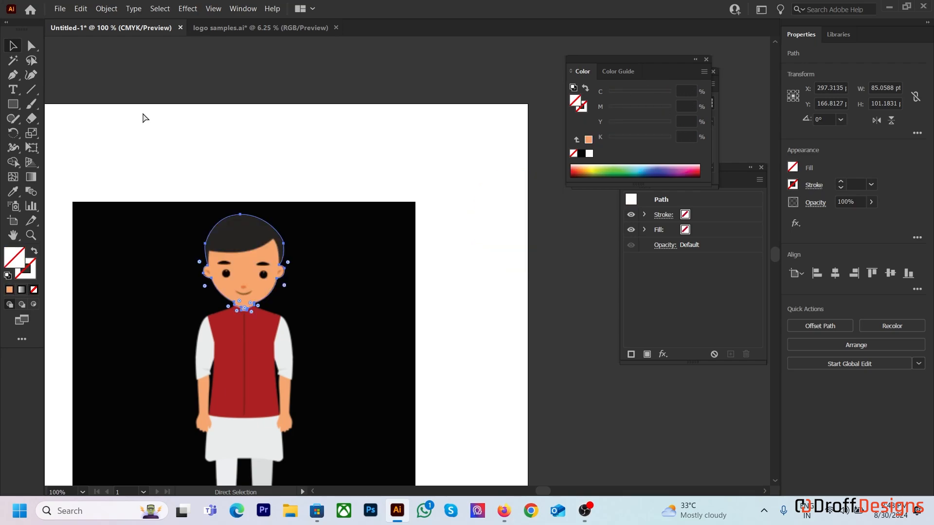
key("ctrl+shift+z")
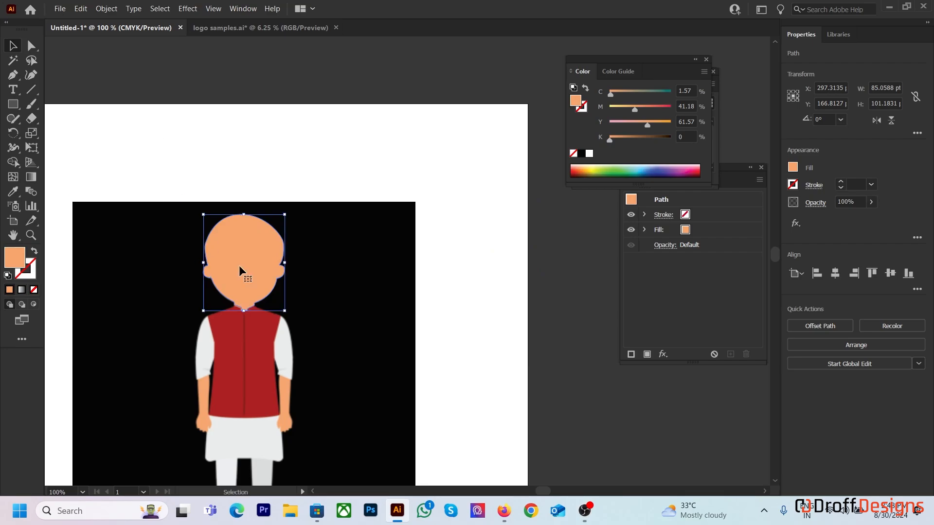
Step: Set the head shape's opacity to 0% and deselect it
key("ctrl+equal")
key("ctrl+equal")
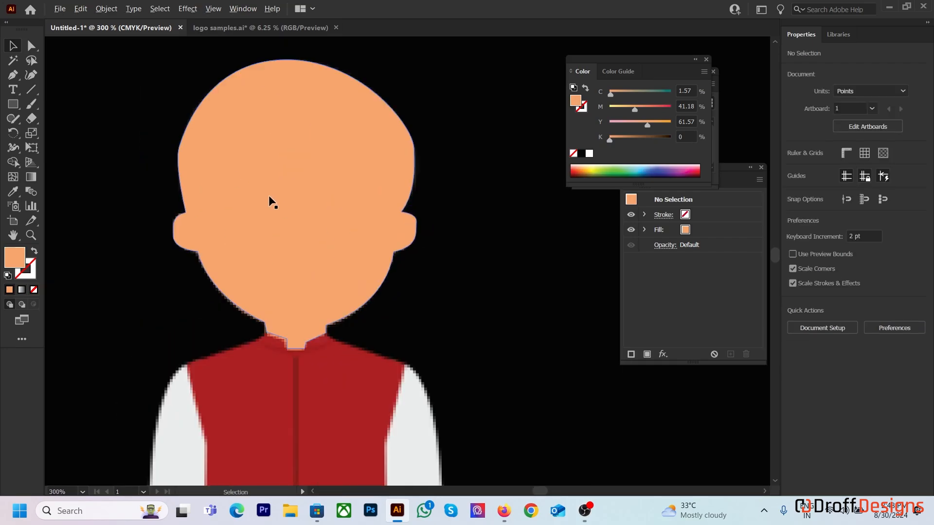
left_click(296, 176)
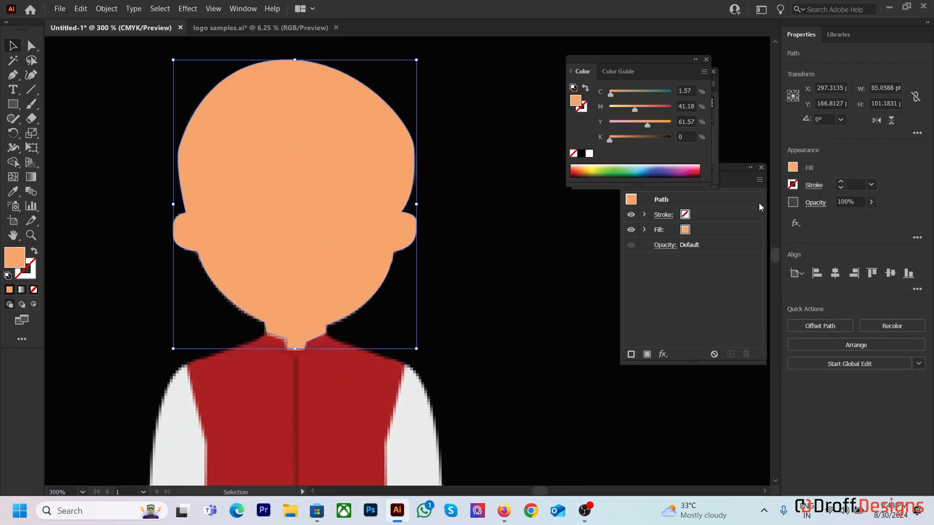
left_click(871, 202)
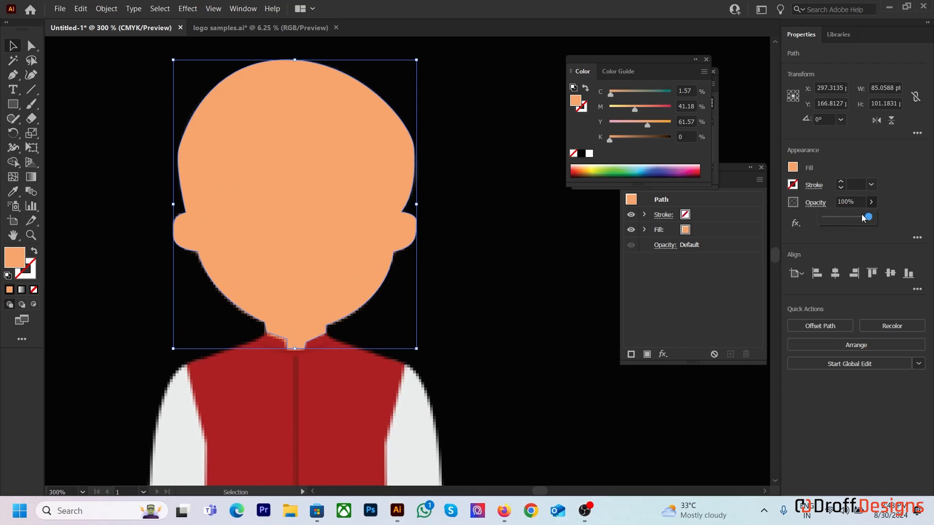
left_click_drag(866, 217, 813, 218)
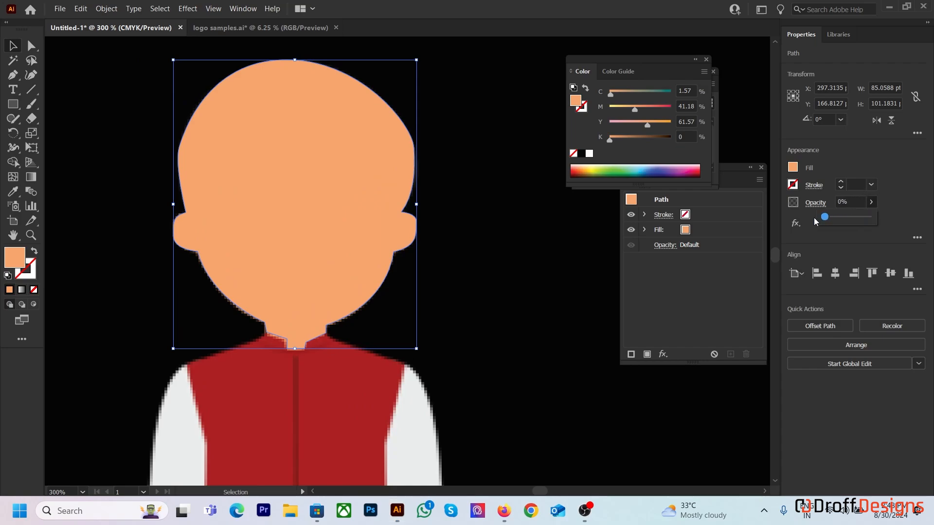
left_click(470, 137)
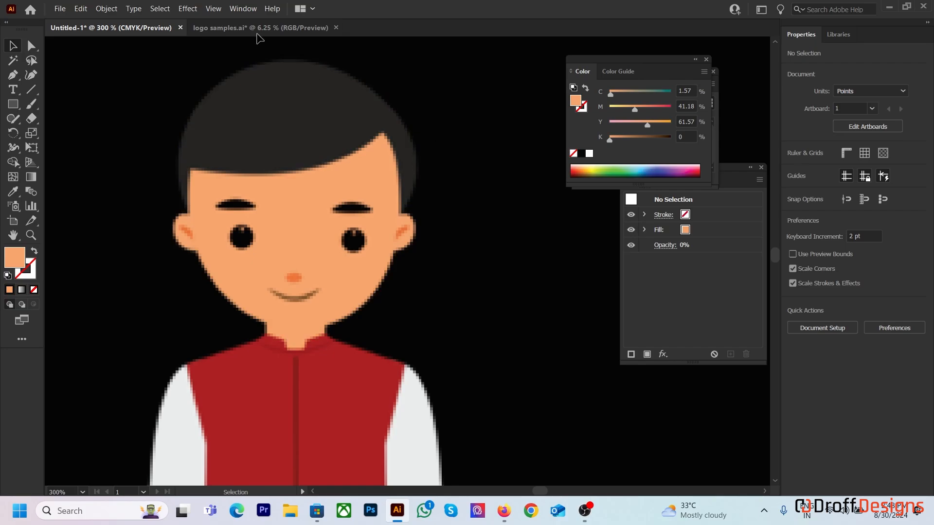
Step: Start a new Pen path above the left-side ear and run it straight up to the corner of the hairline
scroll(208, 115, "up", 2)
key("p")
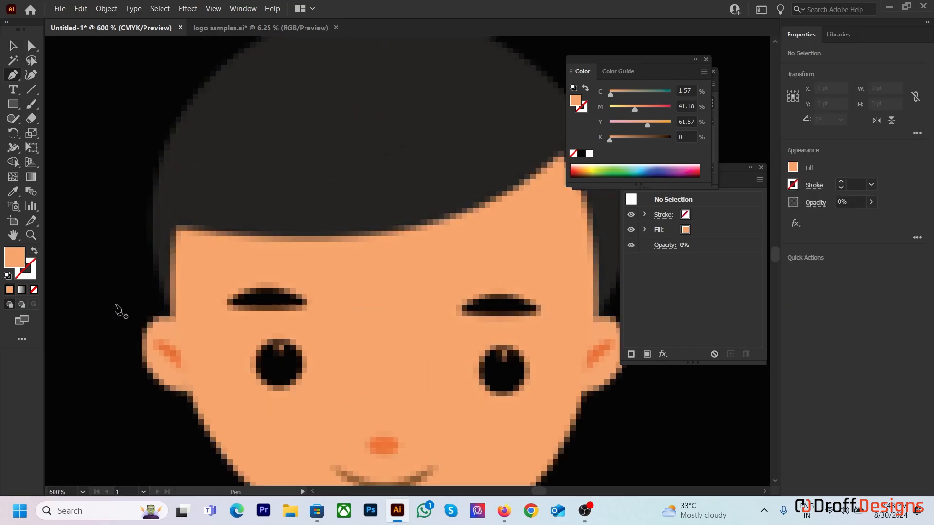
left_click_drag(144, 297, 118, 350)
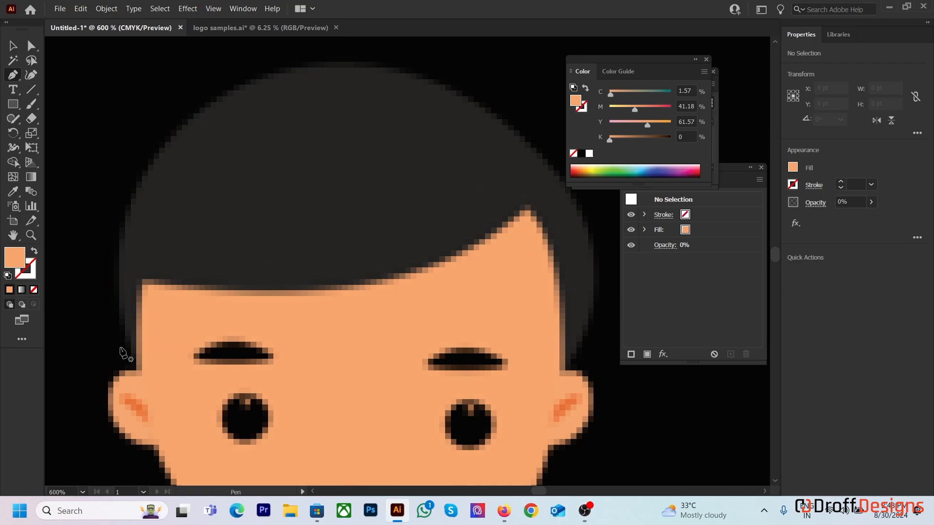
left_click(138, 369)
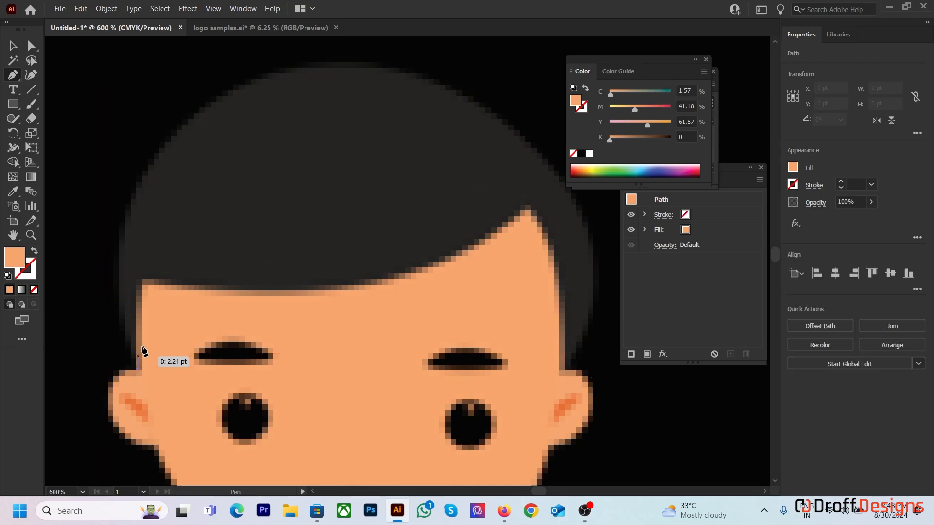
left_click(142, 281)
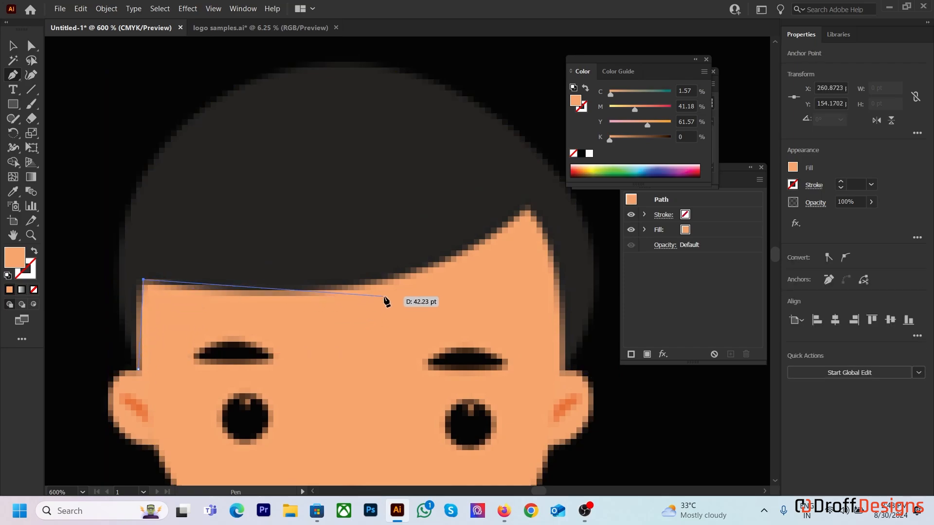
Step: Curve the path along the fringe to its peak, make the peak a corner, and curve down to the right-side ear
left_click_drag(387, 283, 451, 253)
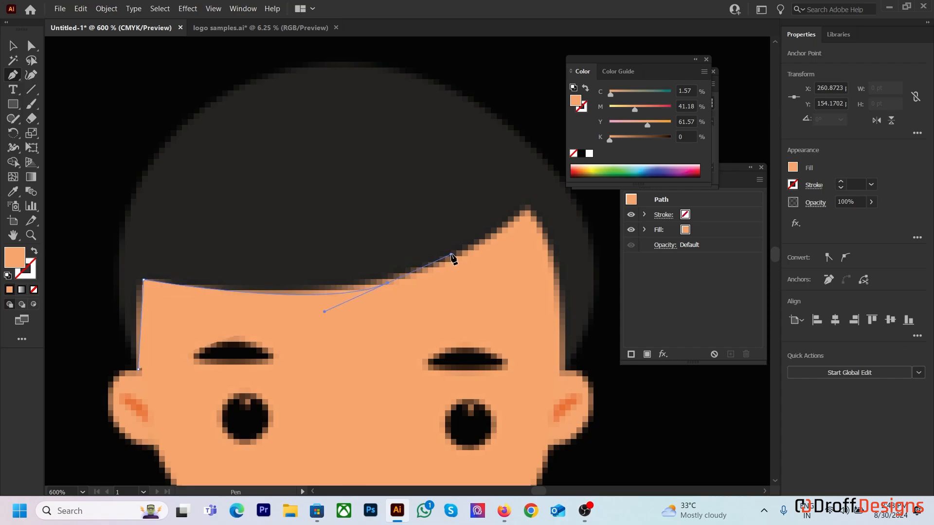
left_click_drag(527, 206, 544, 177)
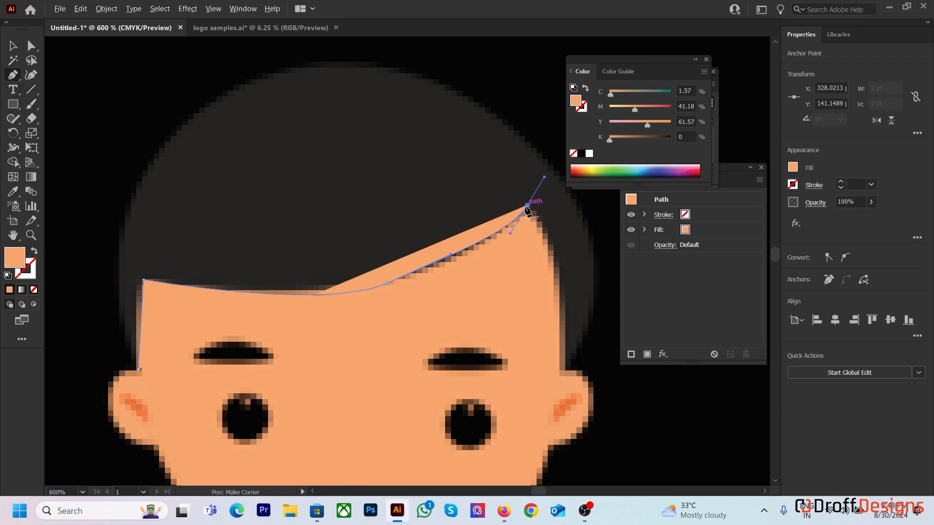
left_click(527, 207)
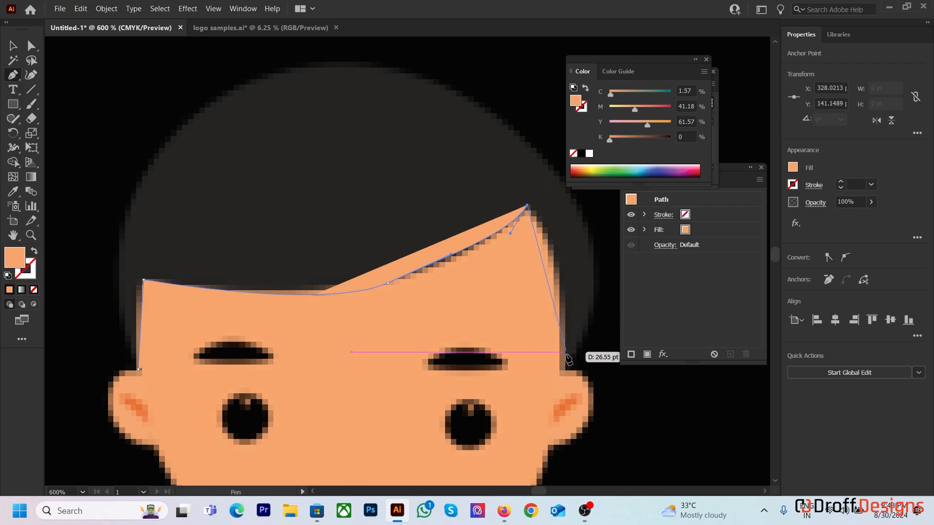
left_click_drag(564, 359, 556, 452)
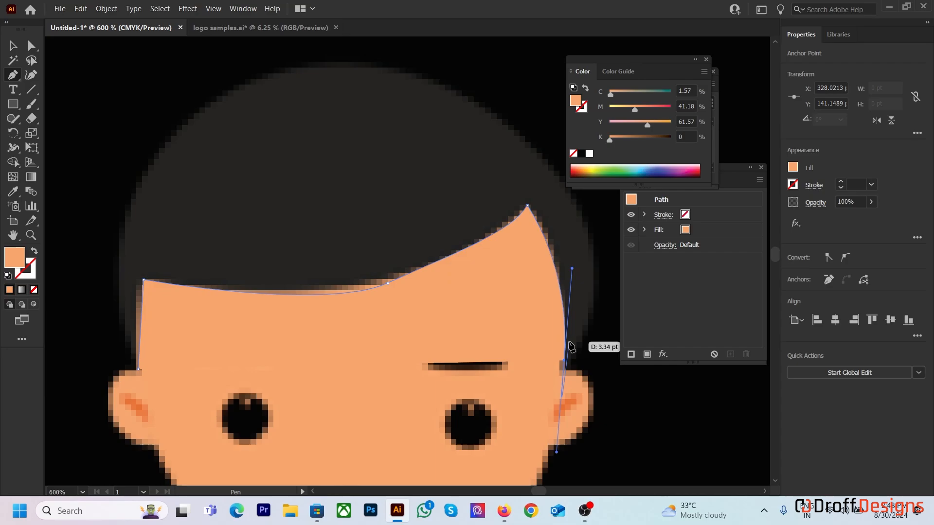
Step: Continue the hair path from the right-side ear loosely around the outside of the hair and close it above the left-side ear
left_click(565, 359)
left_click_drag(601, 309, 607, 264)
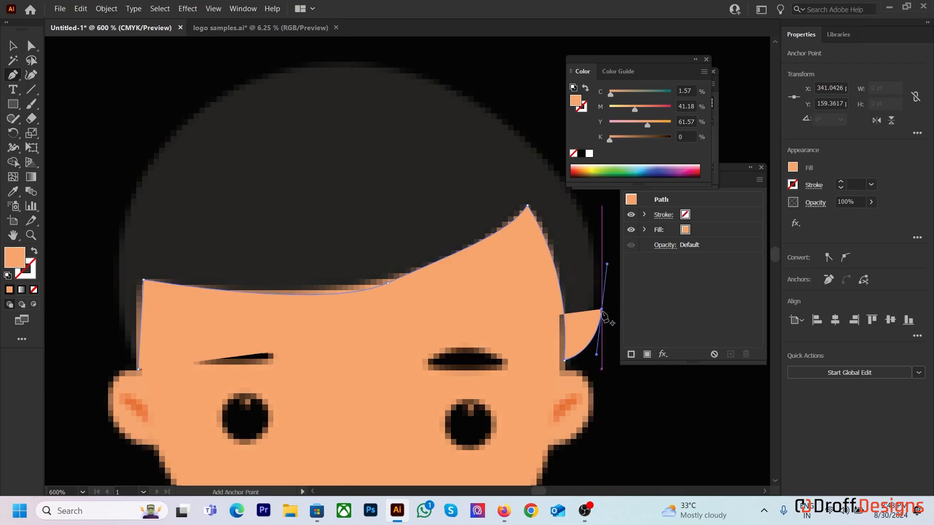
scroll(486, 313, "down", 2)
left_click(609, 141)
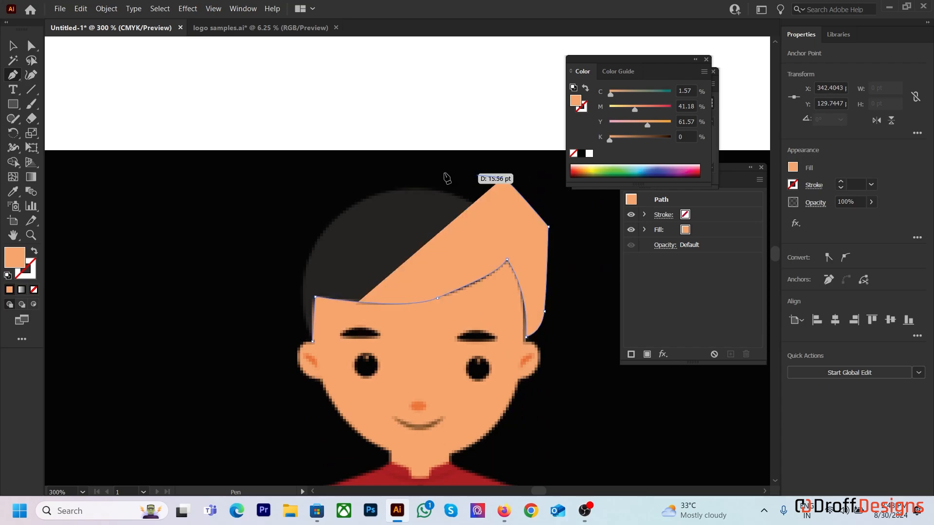
left_click(398, 172)
left_click(292, 166)
left_click(286, 248)
left_click(275, 275)
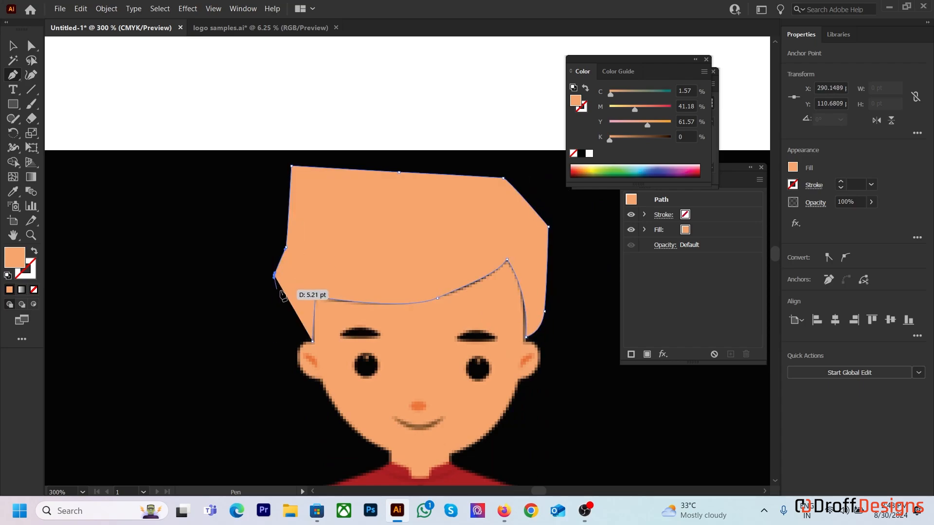
left_click(293, 326)
left_click(312, 341)
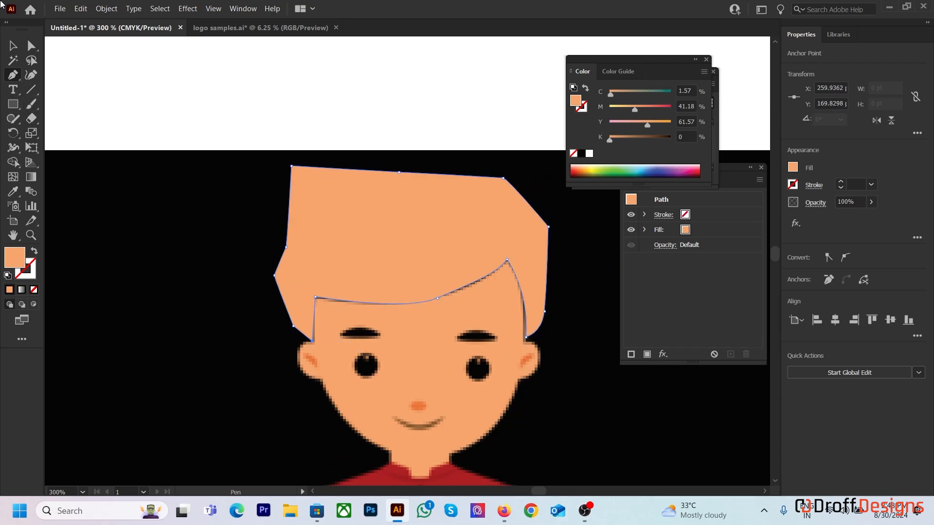
Step: Restore the head shape's opacity to 100% and deselect it
key("v")
left_click(127, 121)
left_click(350, 191)
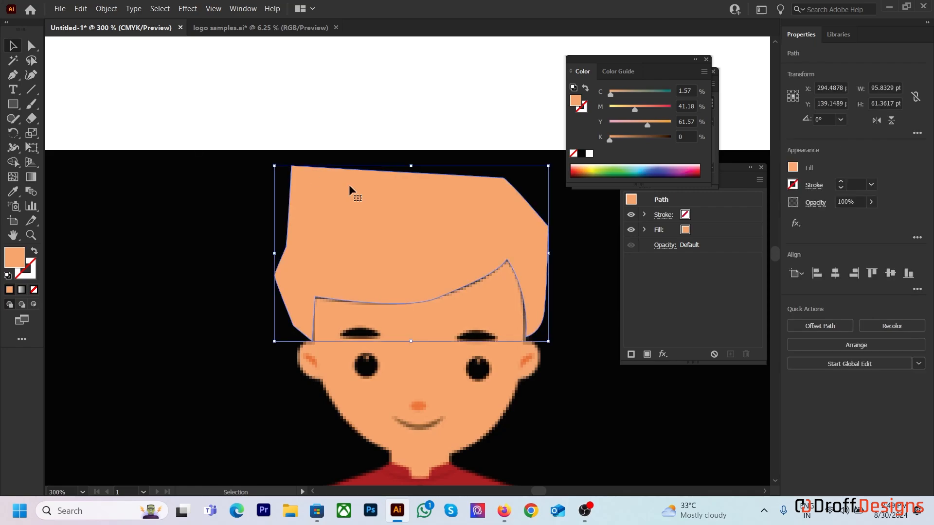
left_click(180, 183)
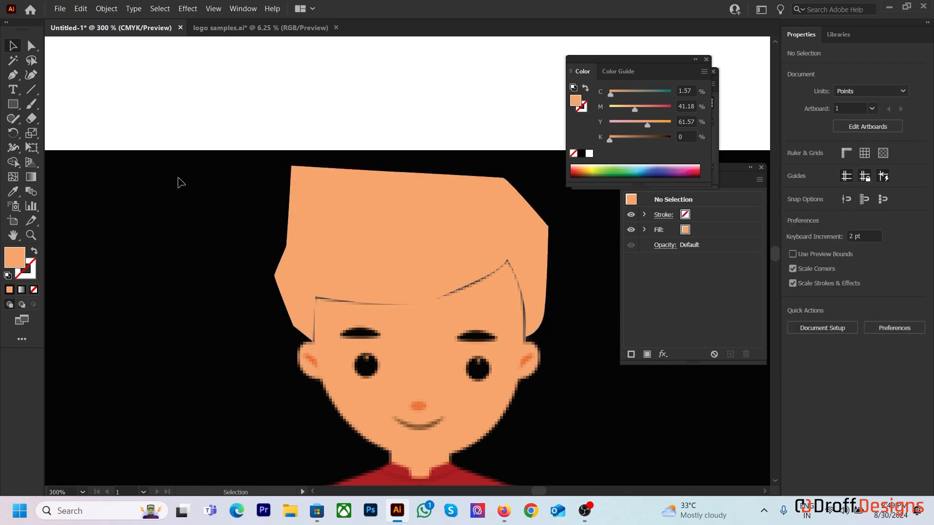
left_click(474, 240)
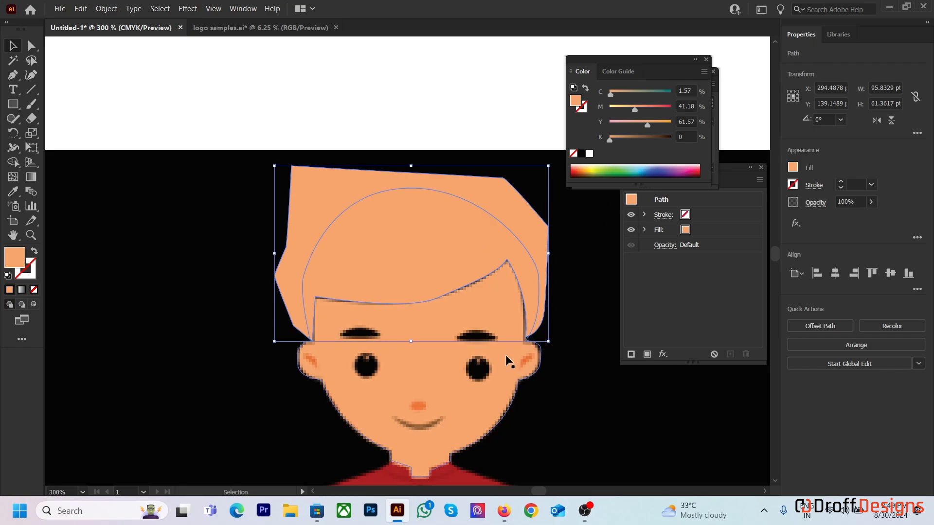
left_click(500, 396)
left_click(483, 406)
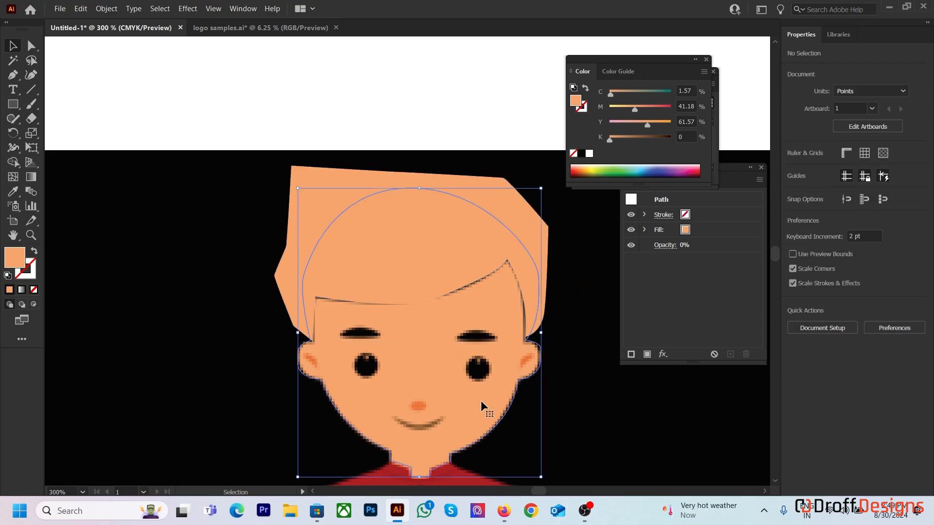
left_click(870, 203)
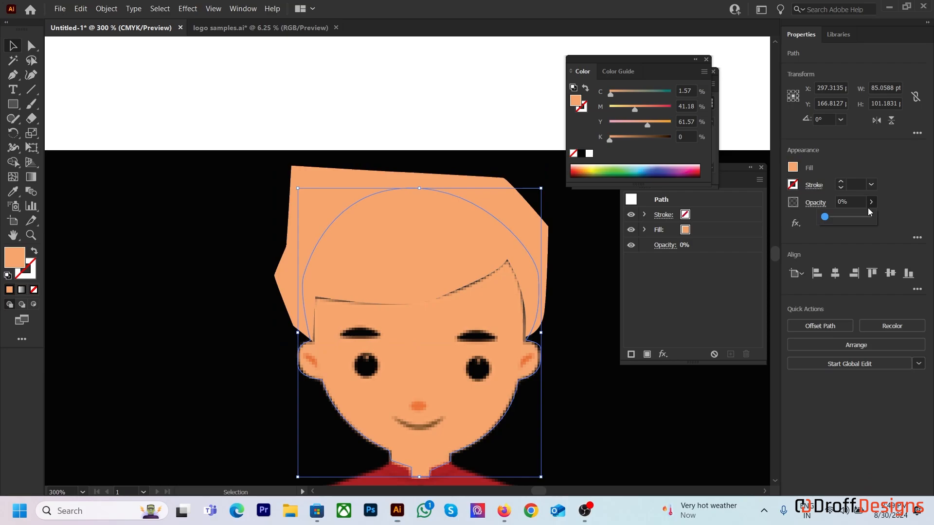
left_click(871, 223)
left_click(546, 406)
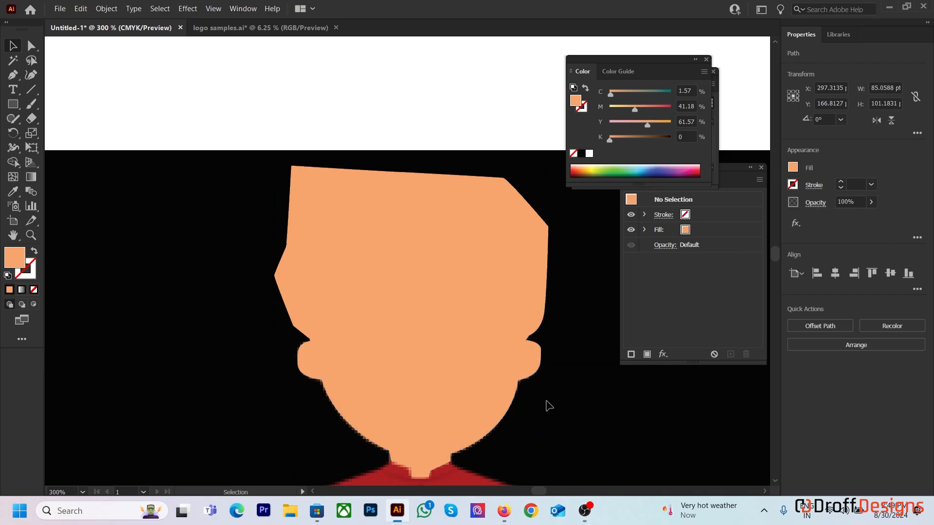
Step: Fill the hair shape with the dark grey 2d2d2d and deselect it
left_click(354, 195)
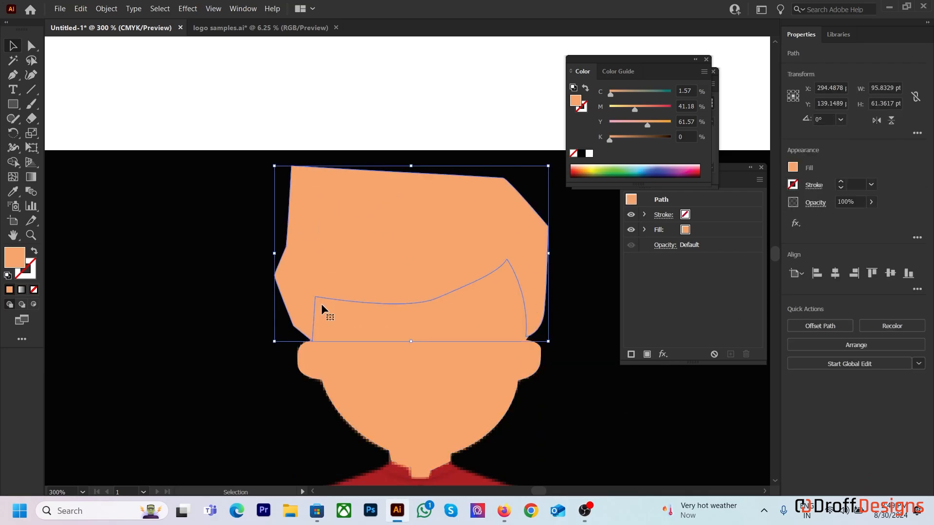
double_click(14, 257)
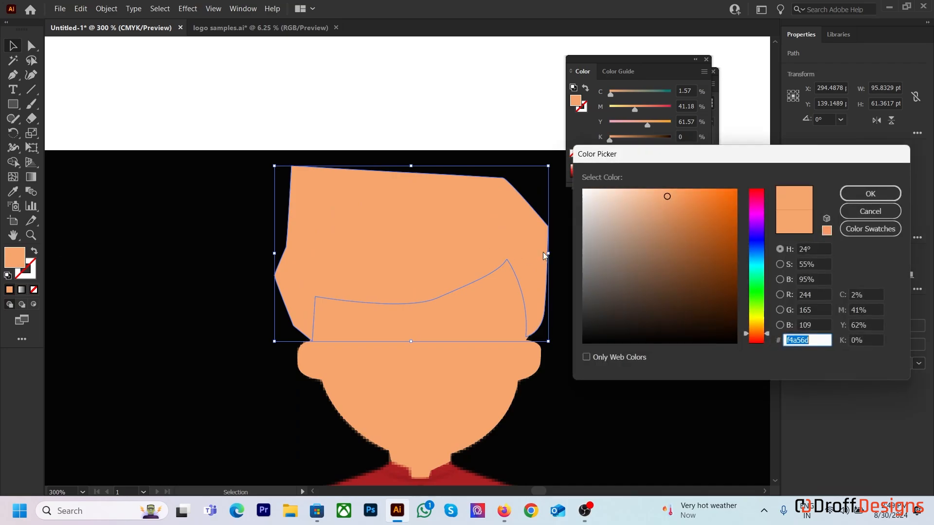
type("5b5b5b")
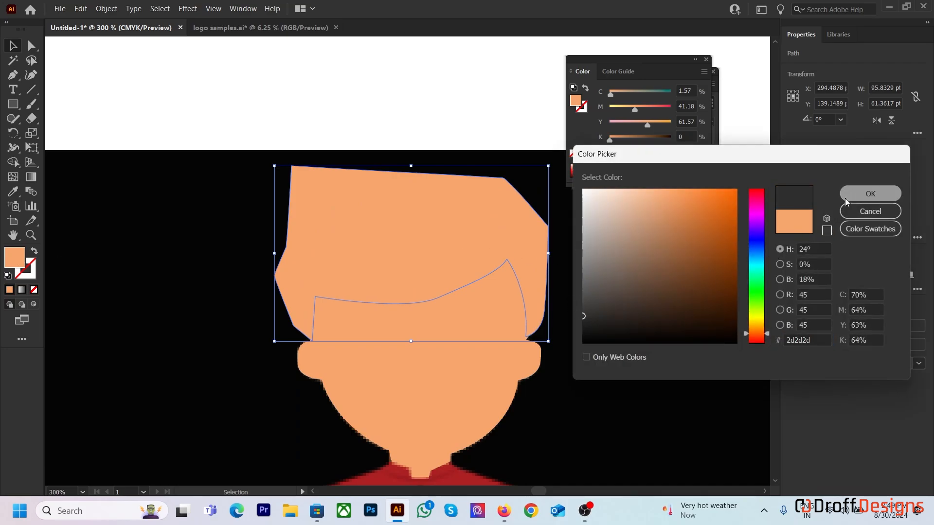
left_click(870, 194)
left_click(495, 109)
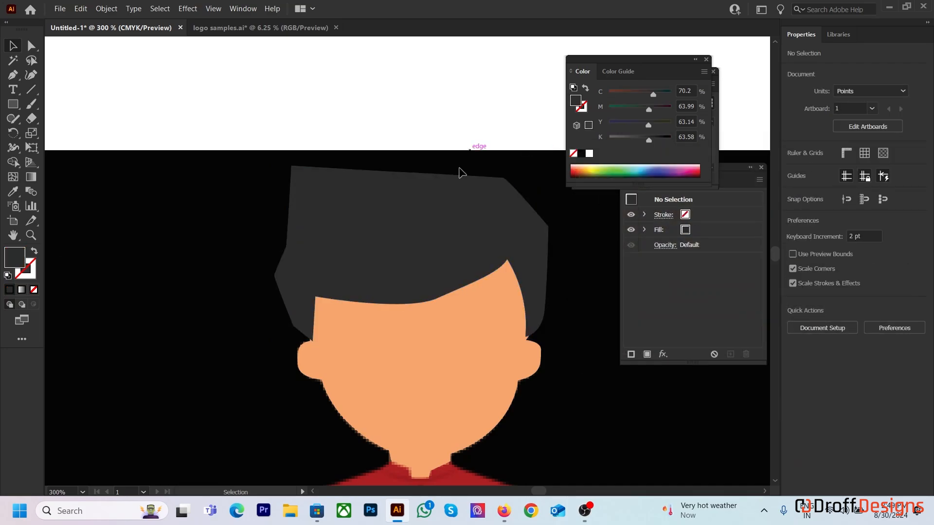
Step: Select the hair and head shapes and remove the excess hair area outside the head outline with the Shape Builder tool
left_click(423, 231)
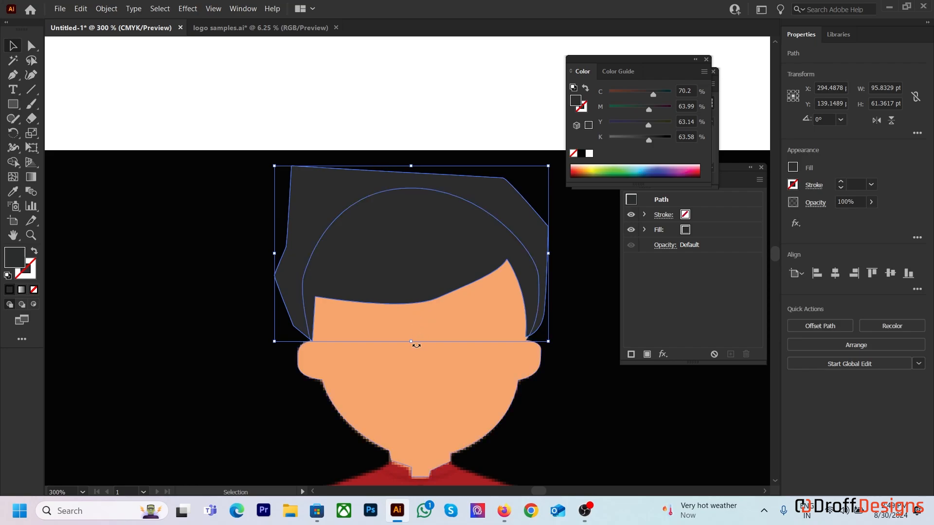
left_click(404, 367, "shift")
left_click_drag(405, 336, 353, 300)
key("ctrl+minus")
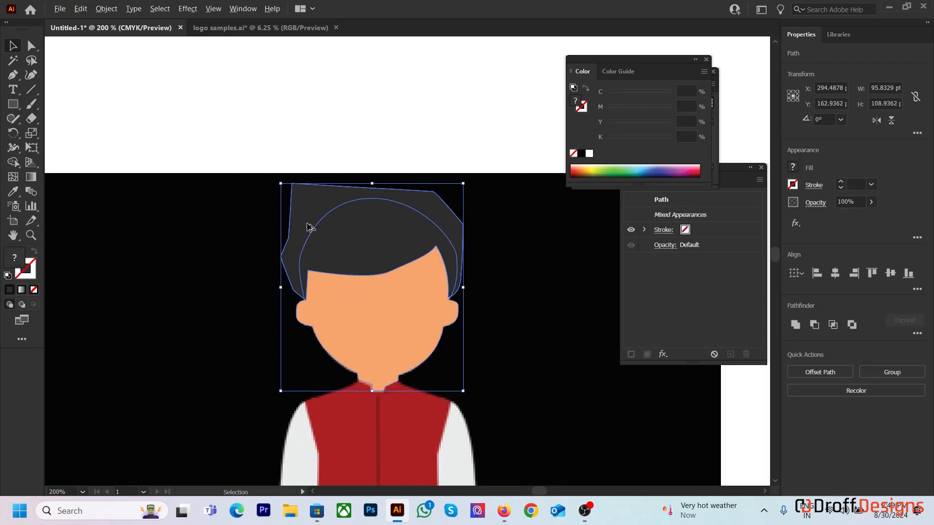
key("ctrl+plus")
key("ctrl+plus")
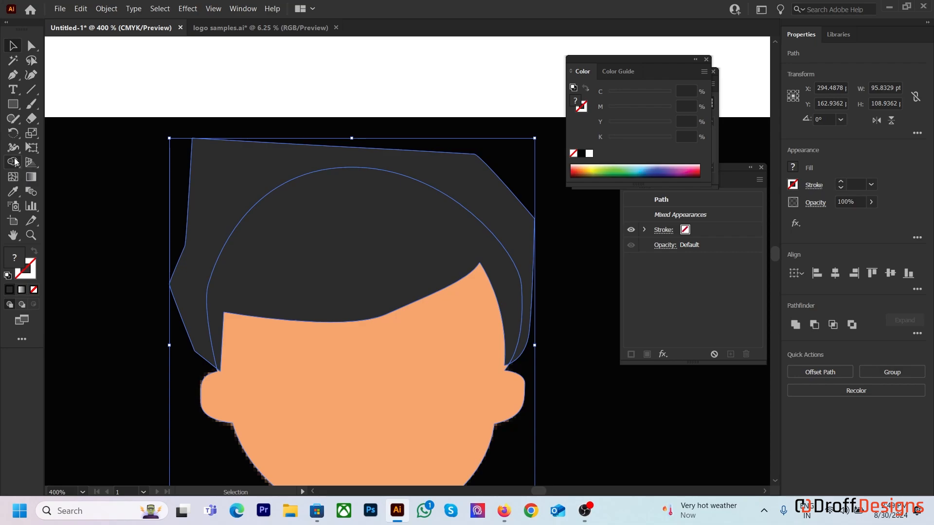
left_click(15, 162)
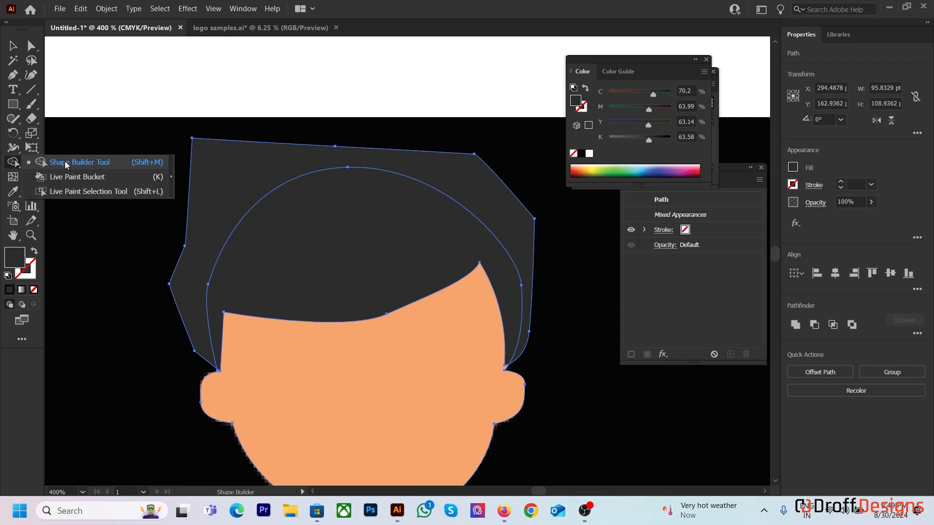
left_click(66, 163)
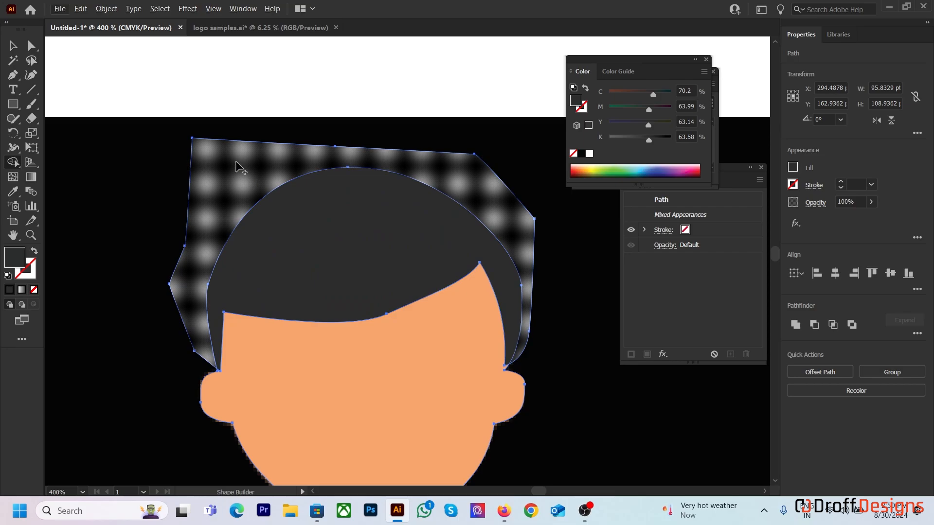
left_click(237, 165, "alt")
left_click(13, 46)
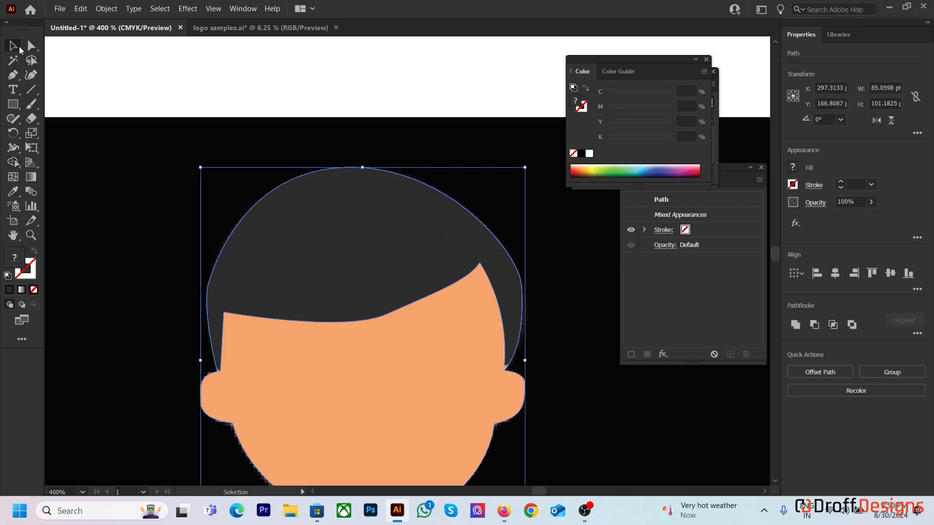
left_click(161, 69)
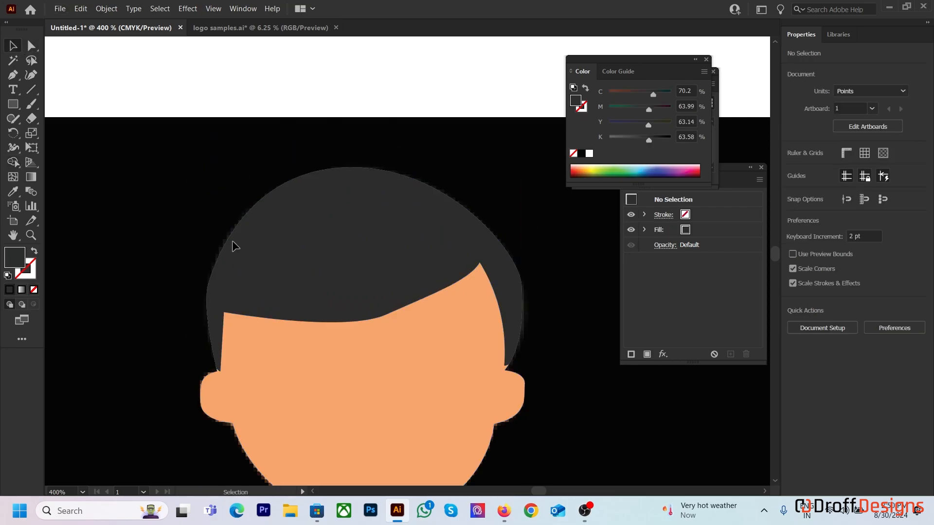
Step: Try moving the trimmed hair and head off the reference image, and undo the move
scroll(267, 167, "down", 1, "alt")
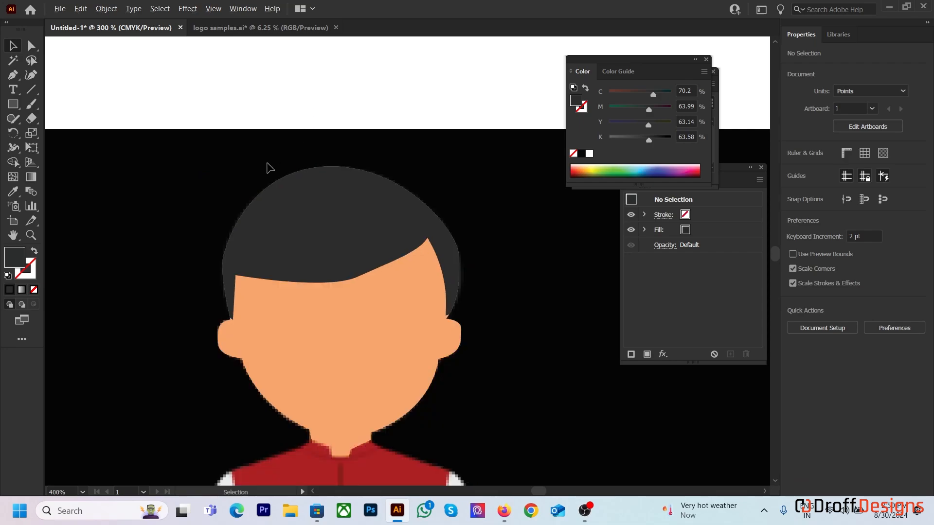
left_click(275, 178)
left_click_drag(339, 239, 247, 161)
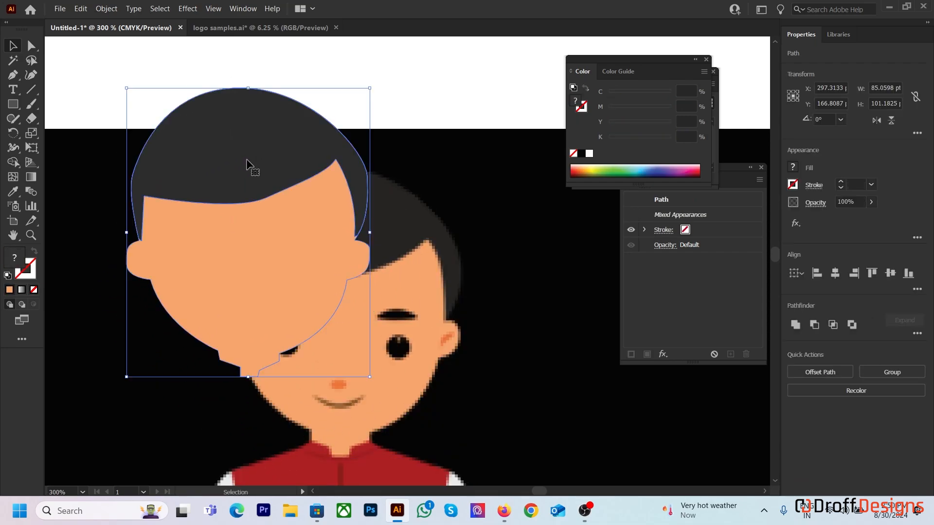
key("ctrl+z")
left_click(224, 87)
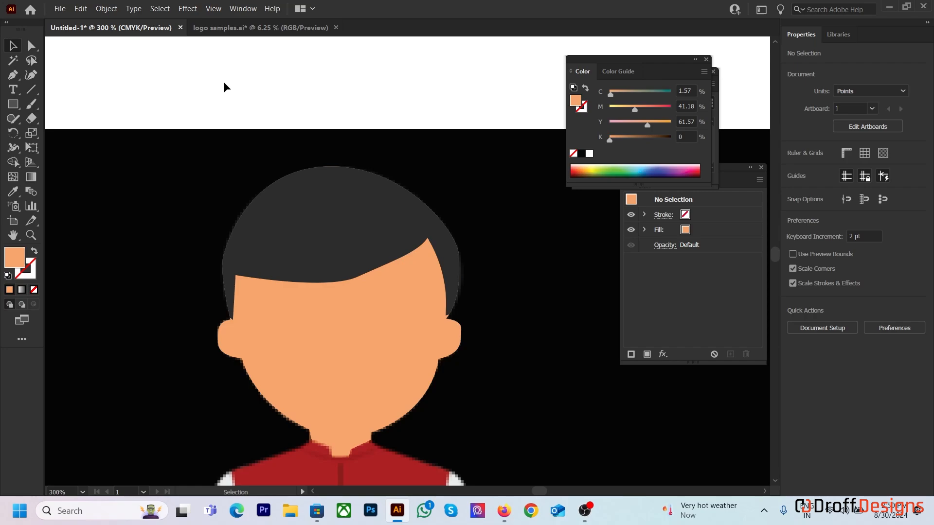
Step: Move the hair and head shapes together beside the reference character's head, on the right within the black background, and deselect them
scroll(223, 81, "down", 1)
scroll(229, 192, "down", 3, "alt")
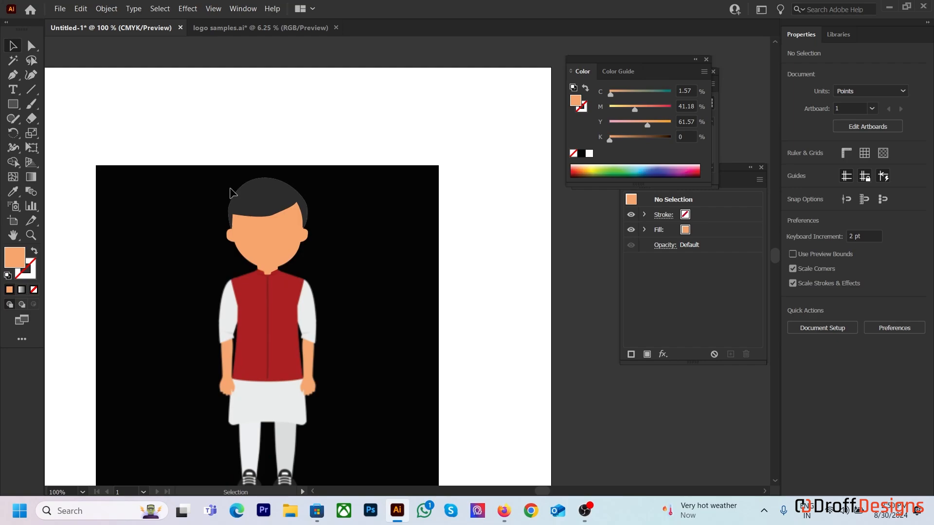
scroll(232, 192, "down", 1)
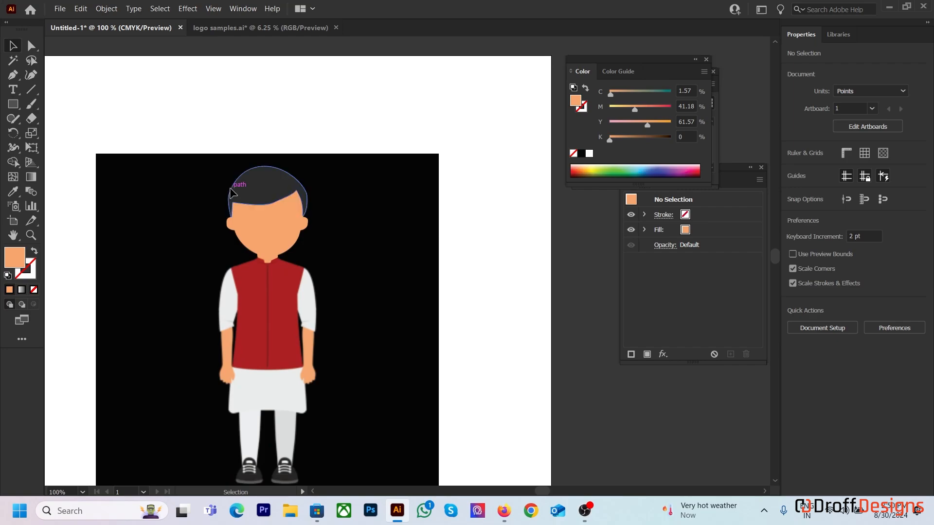
left_click(259, 198)
left_click(272, 226, "shift")
left_click_drag(272, 224, 449, 231)
key("ctrl+z")
left_click_drag(260, 226, 361, 229)
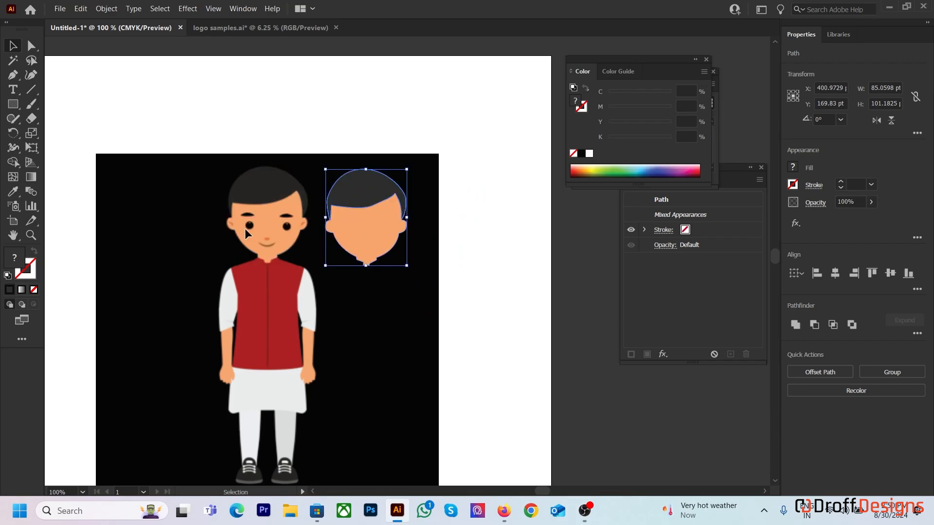
scroll(252, 233, "up", 5)
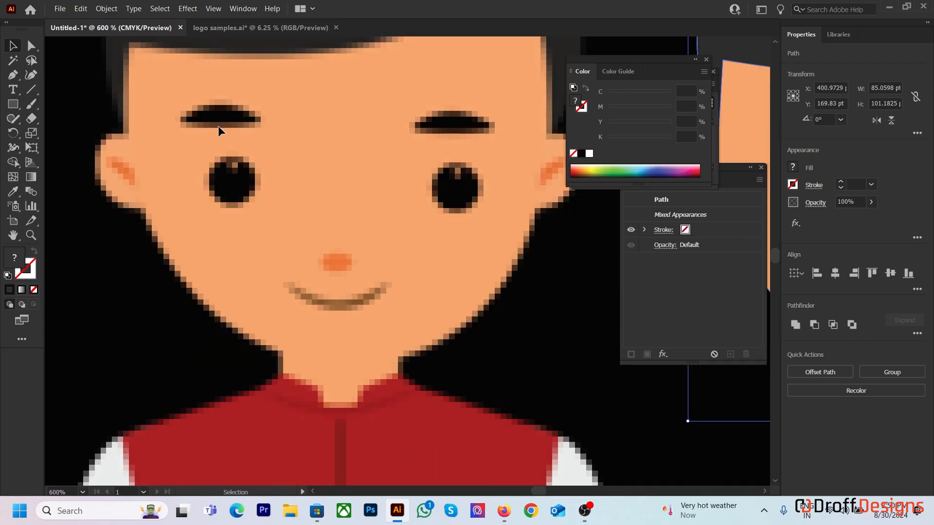
key("ctrl+shift+a")
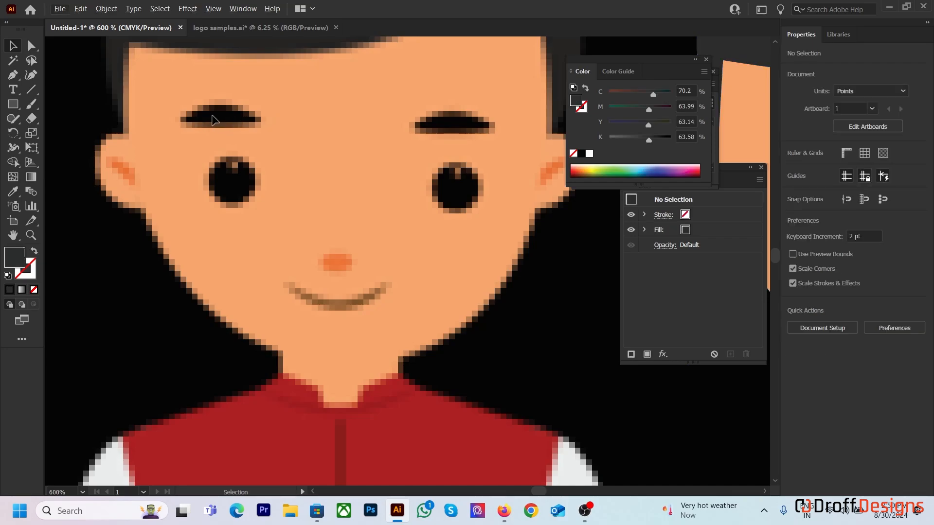
Step: Draw a dark grey ellipse about 14.5 by 3.4 pt over the reference's left-side eyebrow
scroll(215, 121, "up", 3)
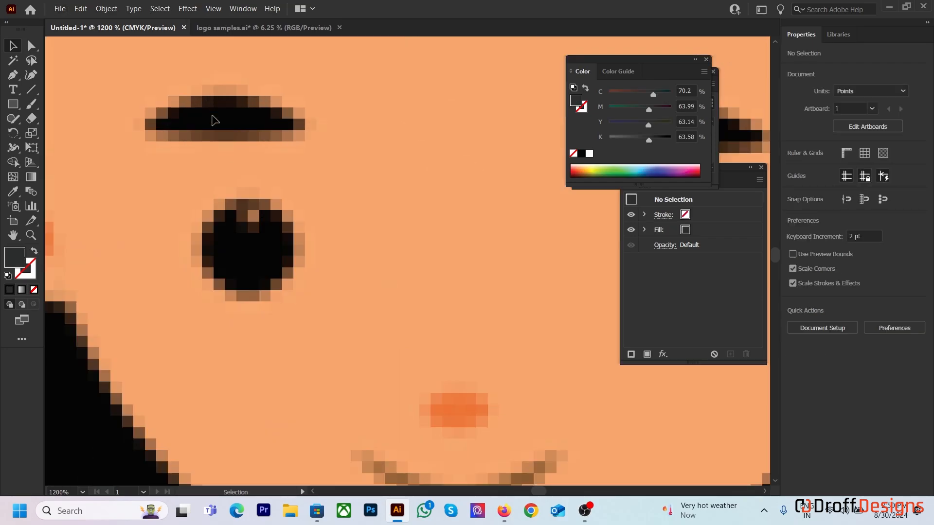
left_click_drag(13, 104, 48, 130)
left_click_drag(142, 101, 307, 141)
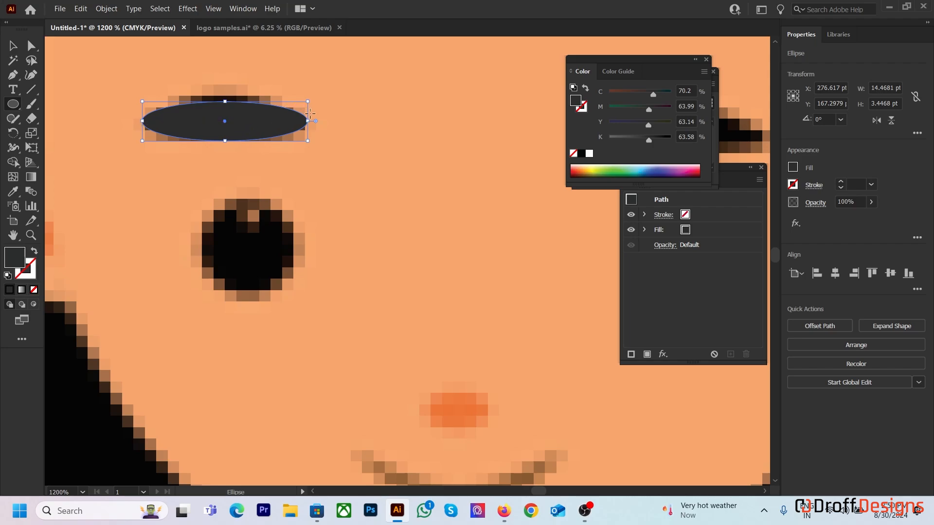
Step: Flatten the ellipse's underside with the Direct Selection tool to form an arched eyebrow, positioned over the reference eyebrow
left_click(31, 45)
left_click(224, 178)
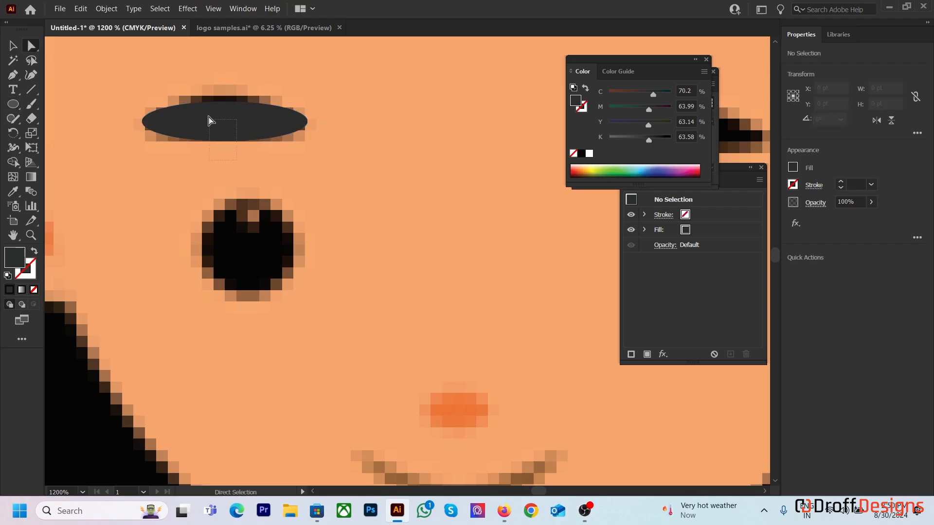
left_click(224, 100)
mouse_move(224, 103)
left_mouse_down()
mouse_move(226, 84)
mouse_move(221, 111)
left_mouse_up()
left_click(14, 48)
left_click(210, 84)
left_click(177, 202)
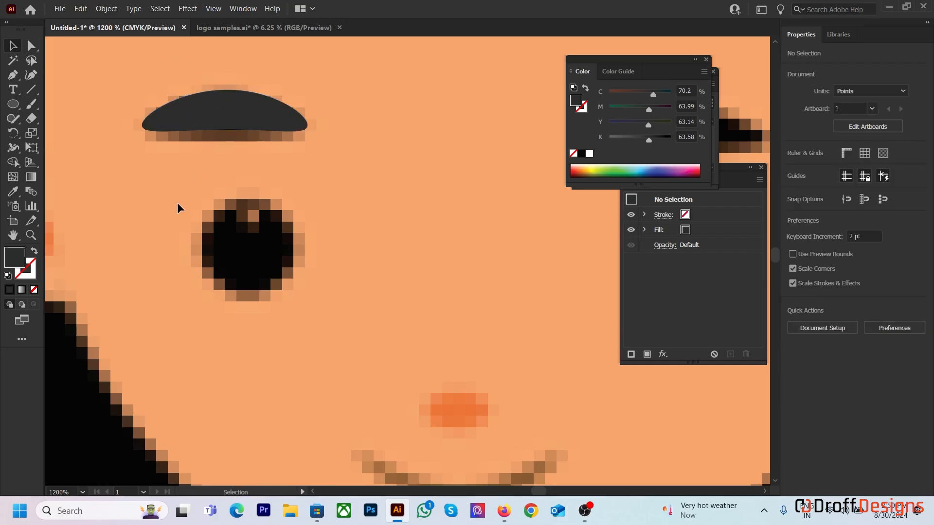
scroll(158, 196, "down", 4)
scroll(159, 196, "down", 1)
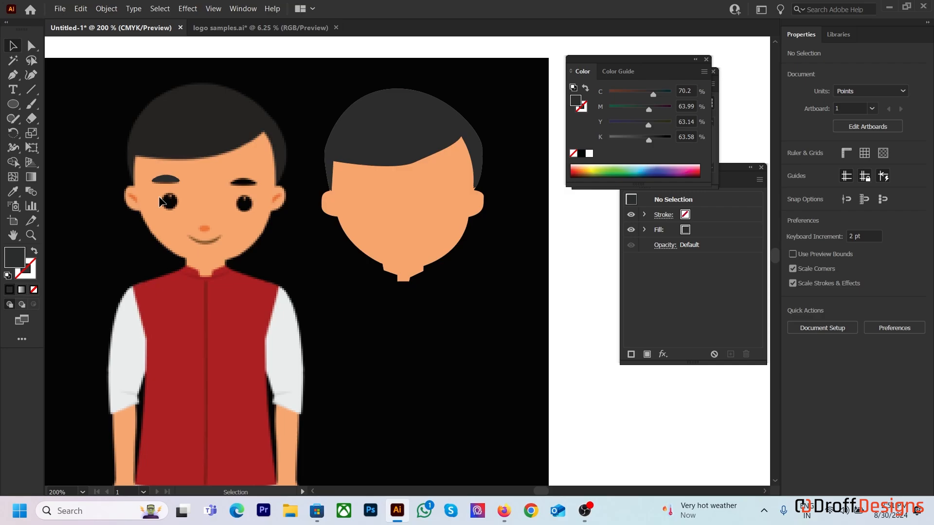
scroll(202, 249, "up", 3)
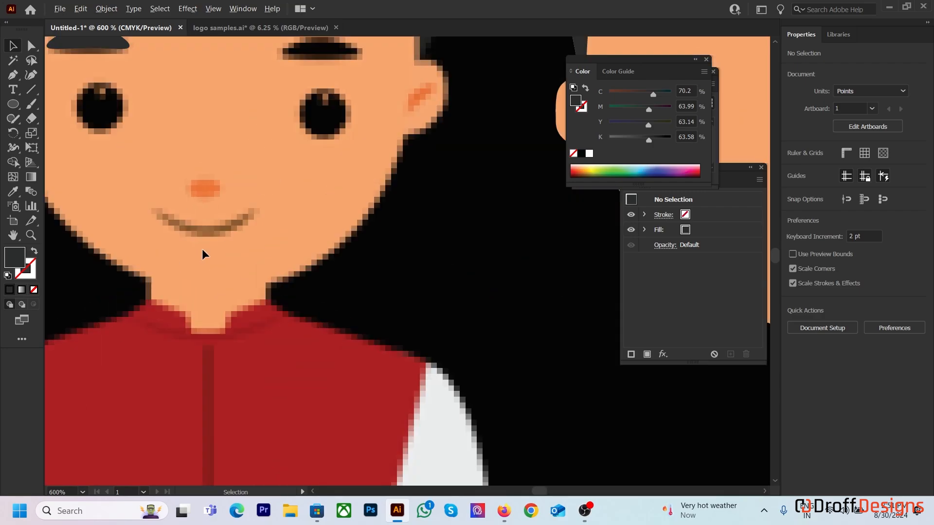
Step: Draw a curved mouth path about 17 pt wide along the reference's smile with the Pen tool
scroll(202, 249, "down", 2)
scroll(186, 226, "up", 2)
scroll(186, 226, "down", 1)
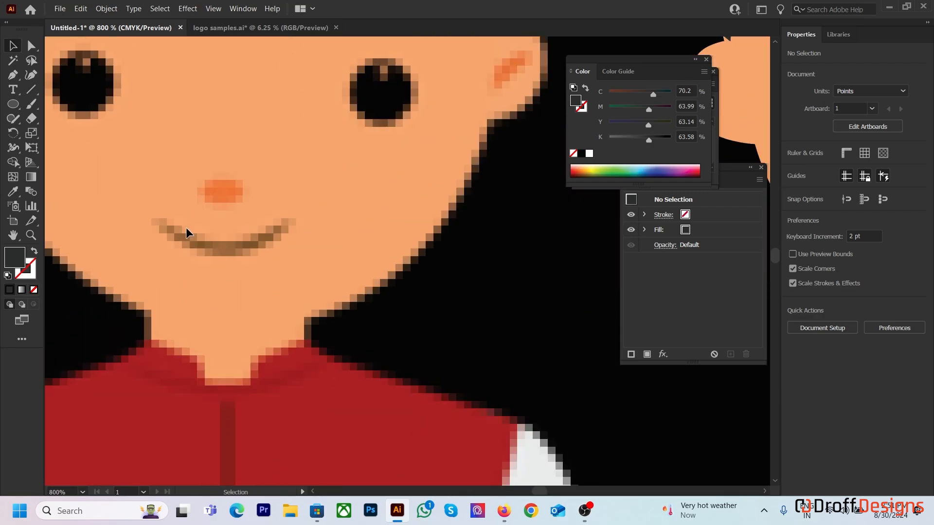
left_click(6, 77)
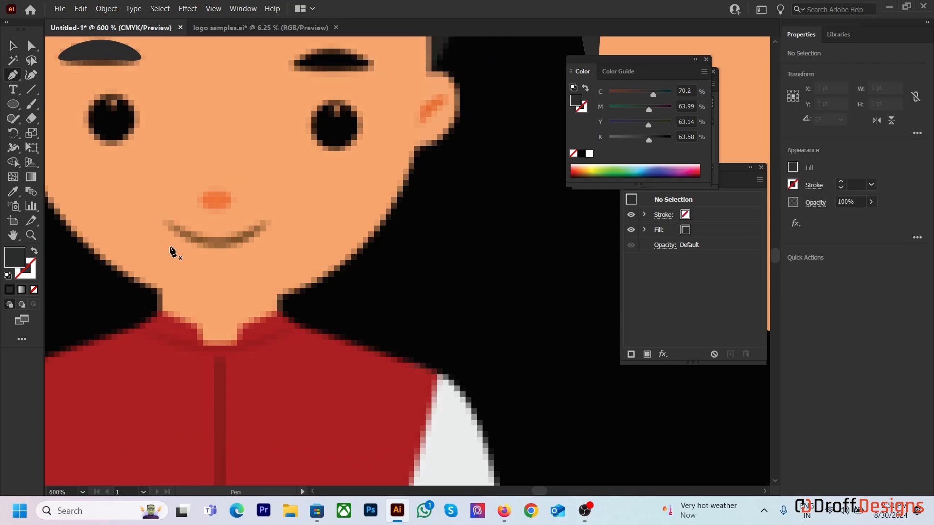
left_click(168, 222)
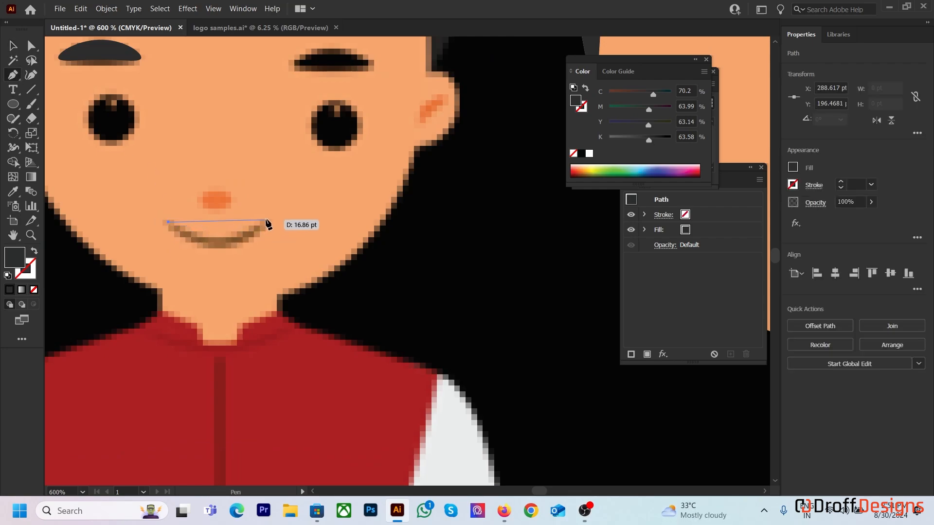
left_click_drag(267, 219, 328, 165)
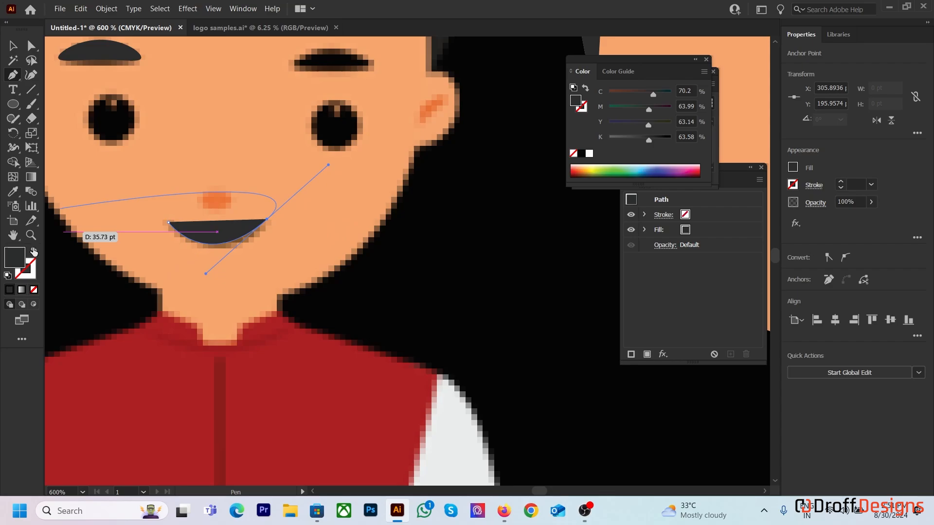
Step: Swap the mouth's dark grey fill to its stroke and set the stroke weight to 2 px
left_click(34, 249)
left_click(859, 182)
scroll(859, 182, "up", 2)
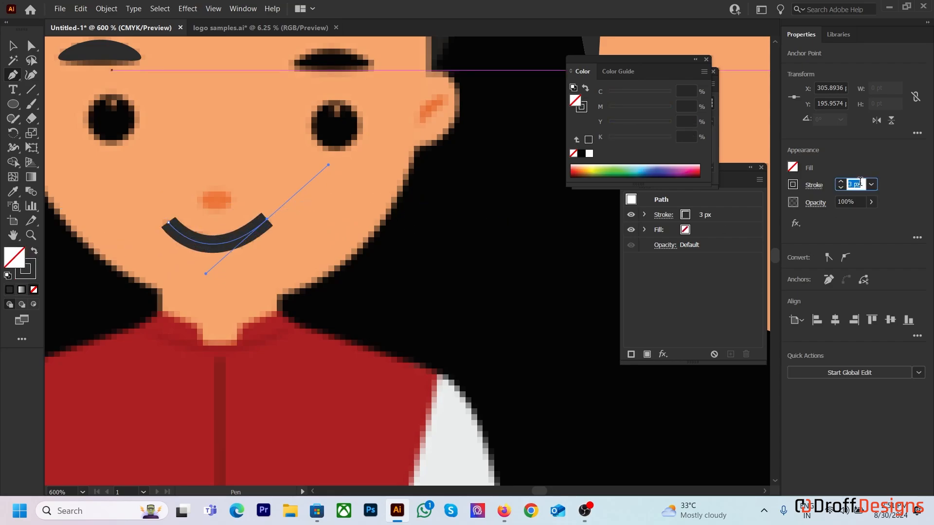
scroll(860, 182, "down", 1)
left_click(17, 46)
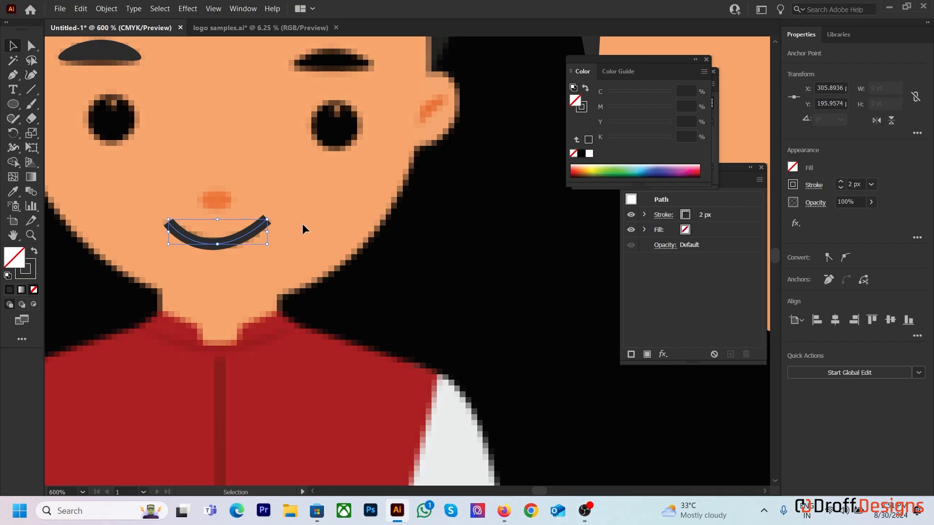
Step: Apply the elliptical width profile with tapered ends to the mouth's stroke and deselect it
left_click(814, 184)
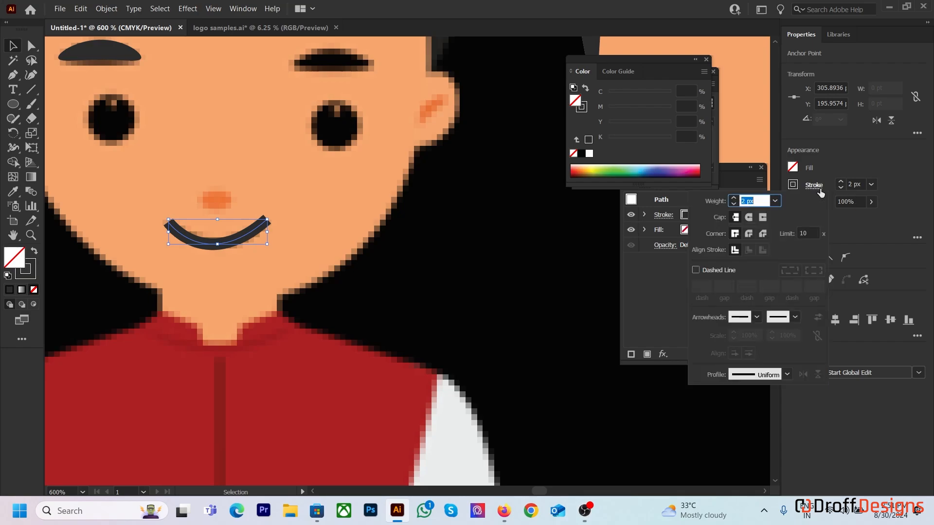
left_click(795, 318)
left_click(795, 317)
left_click(788, 379)
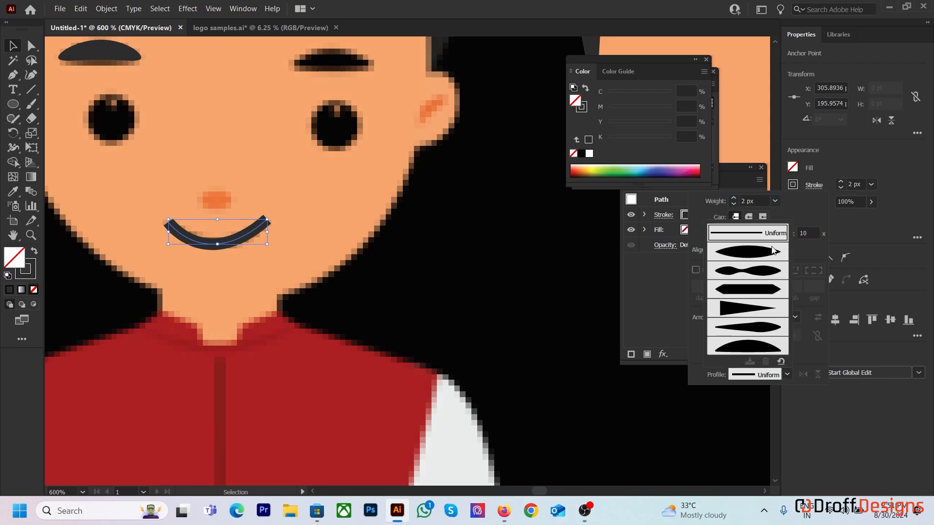
left_click(747, 255)
left_click(277, 166)
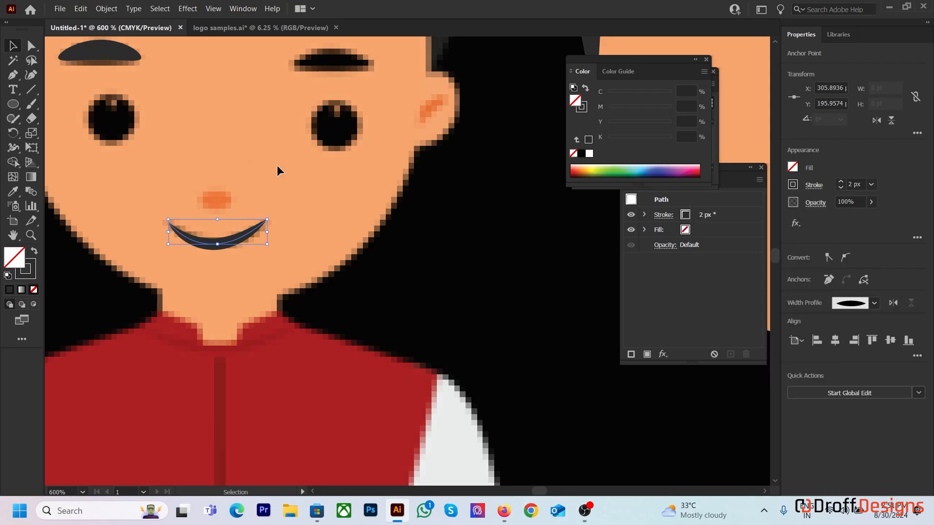
left_click(277, 166)
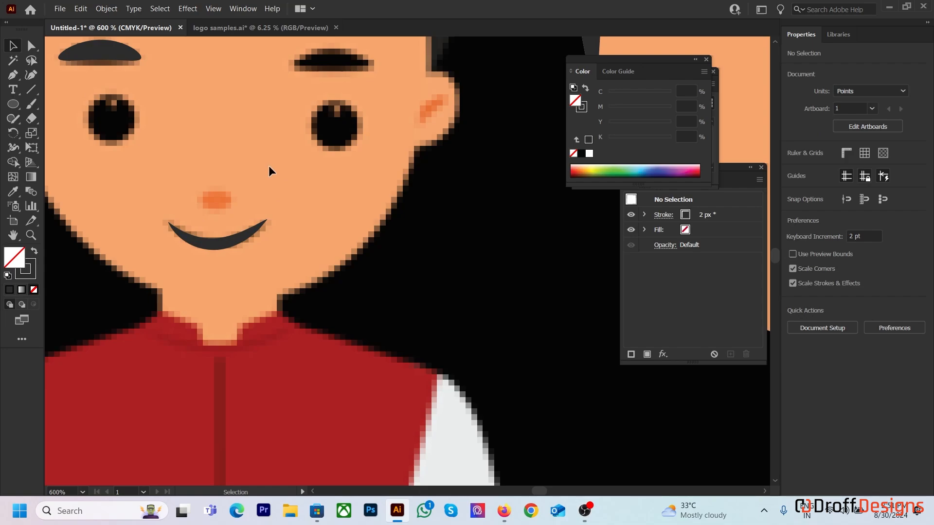
Step: Delete all traced character shapes, and unlock and delete the reference image to empty the artboard
scroll(254, 289, "down", 5)
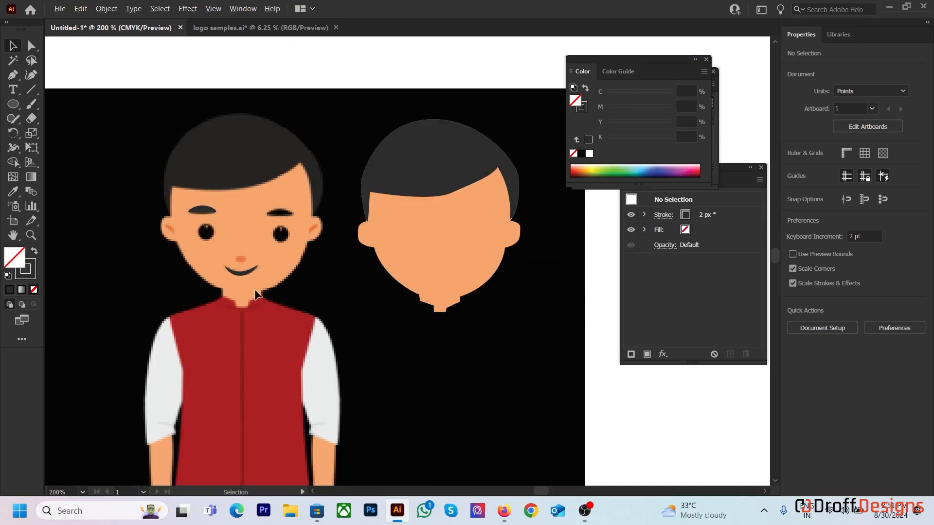
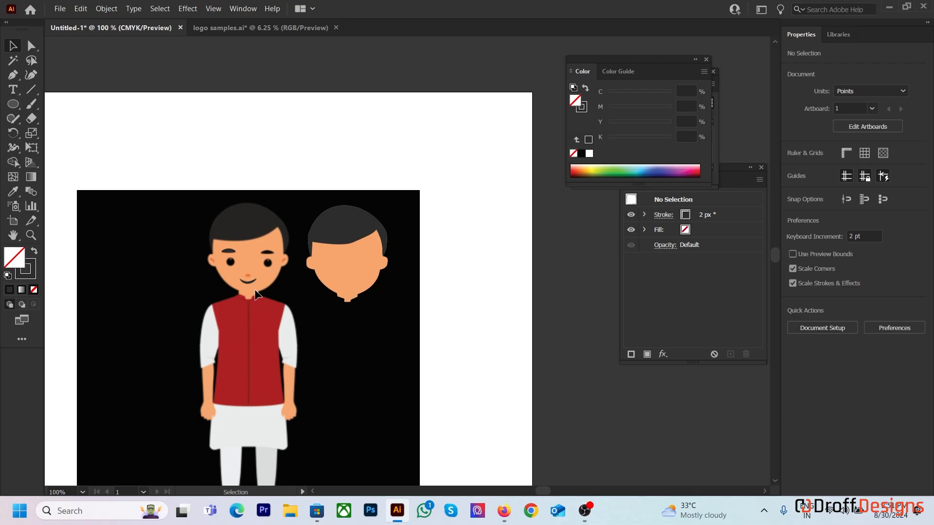
left_click_drag(216, 152, 422, 373)
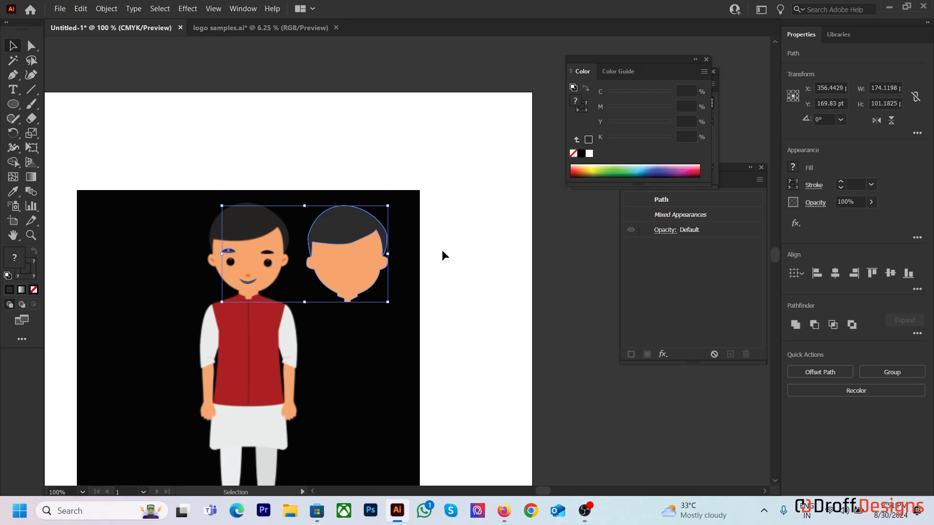
key("Delete")
right_click(288, 232)
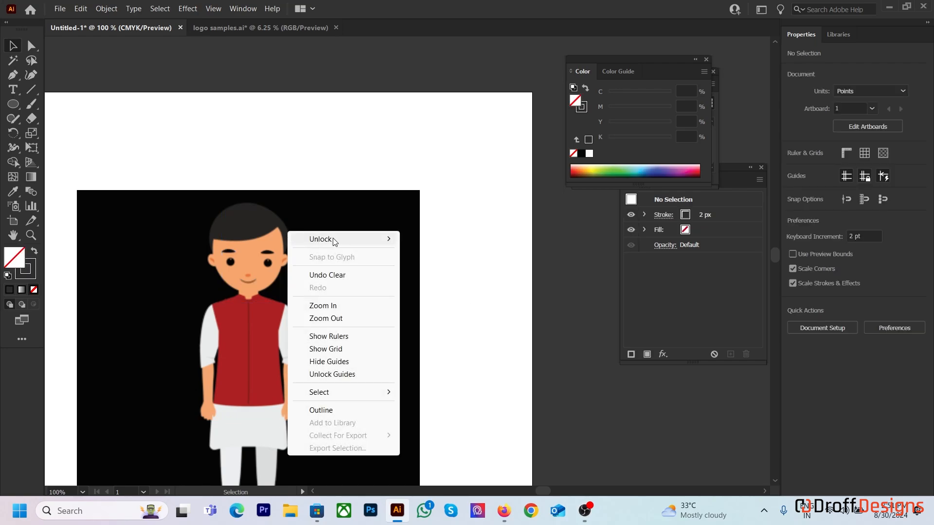
mouse_move(333, 239)
left_click(430, 239)
key("Delete")
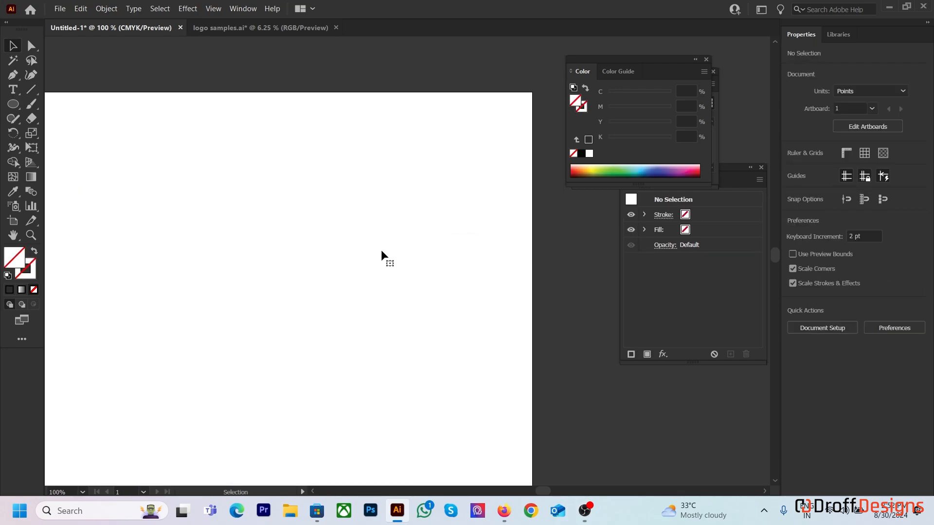
Step: Draw an open S-shaped Pen path about 92 by 274 pt on the empty artboard, its lower end curving to the right
key("p")
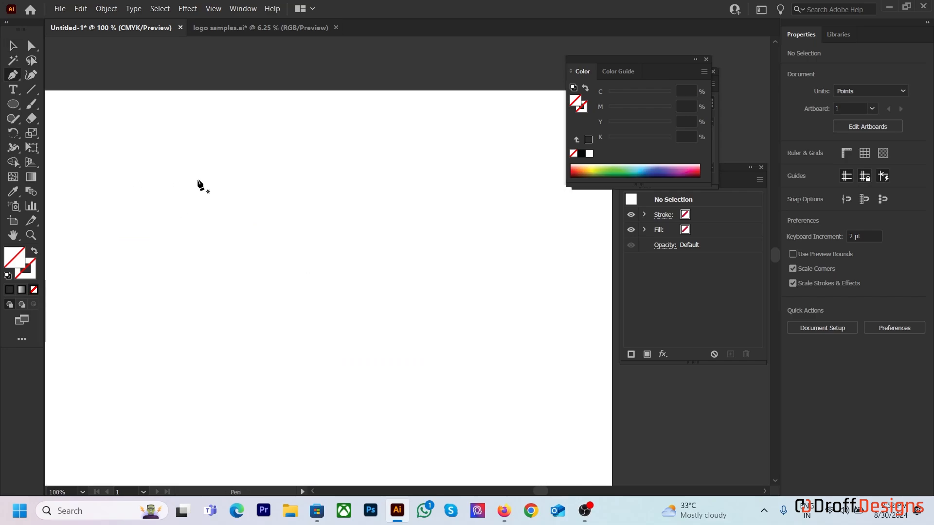
left_click(145, 135)
left_click_drag(166, 286, 149, 371)
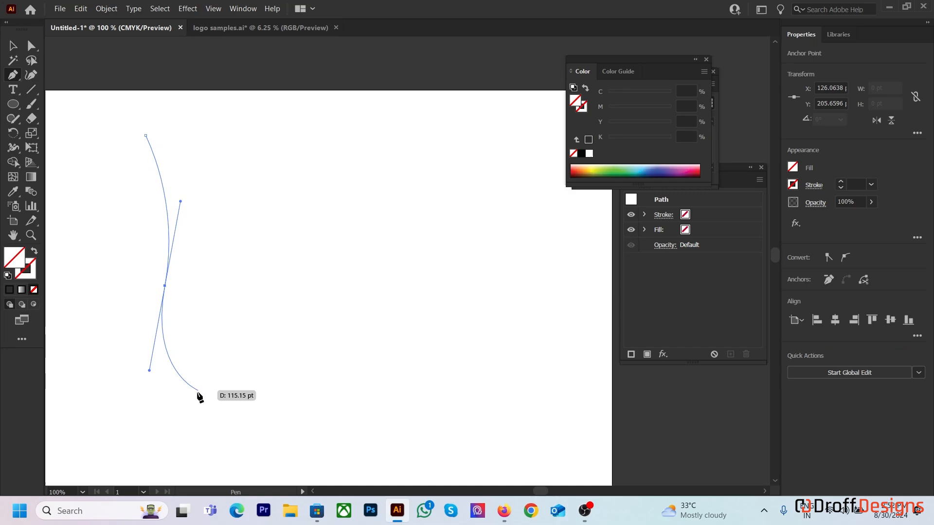
left_click_drag(232, 395, 259, 397)
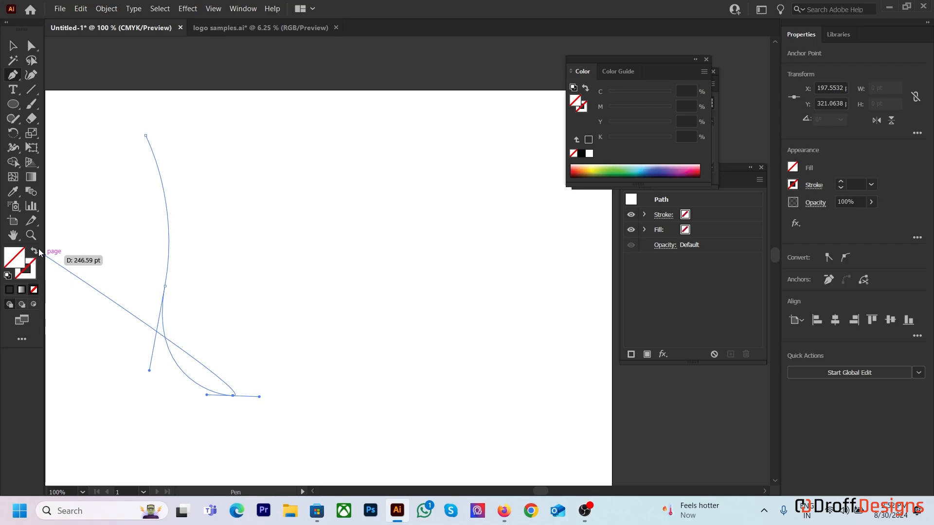
Step: Give the curve a blue stroke of C 76.47, M 54.9, Y 0, K 0 with no fill, and deselect it
key("x")
left_click(627, 166)
left_click(650, 168)
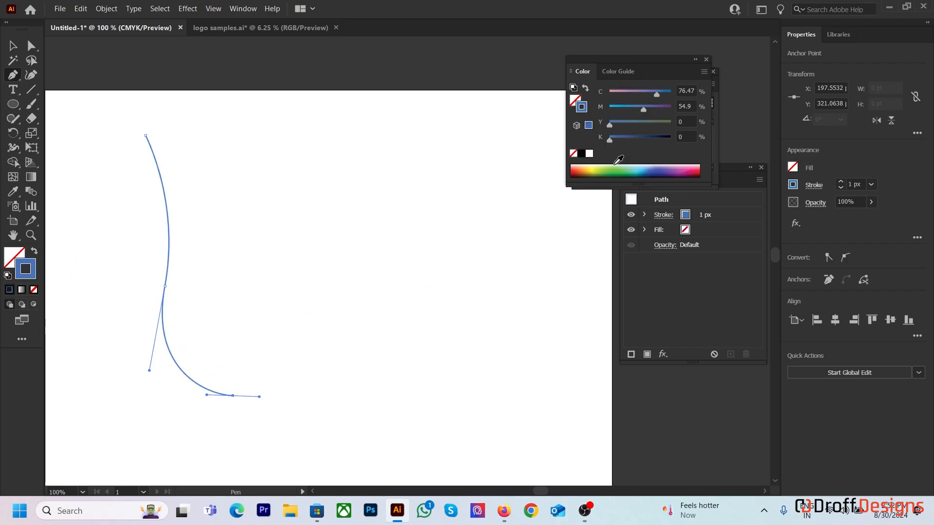
key("v")
left_click(291, 134)
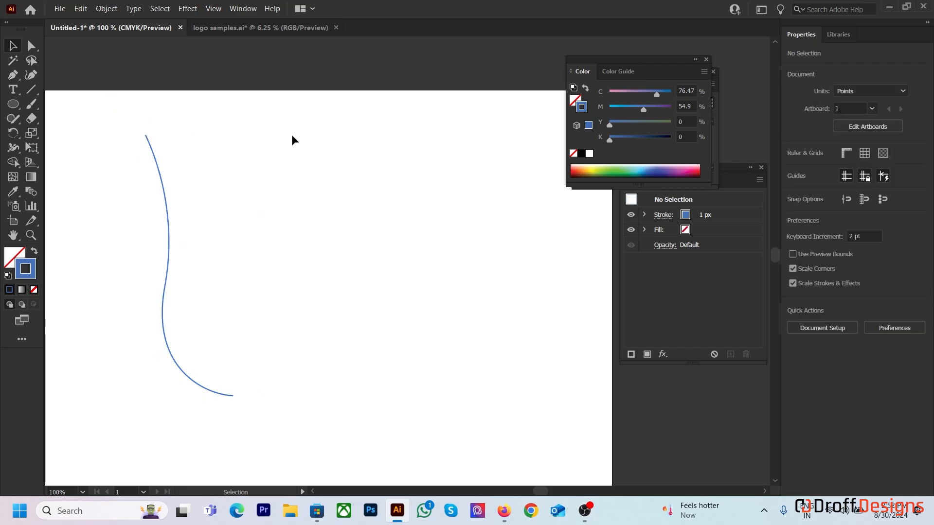
Step: Create a mirrored copy of the blue curve by reflecting it across the vertical axis, and deselect it
left_click_drag(142, 168, 283, 404)
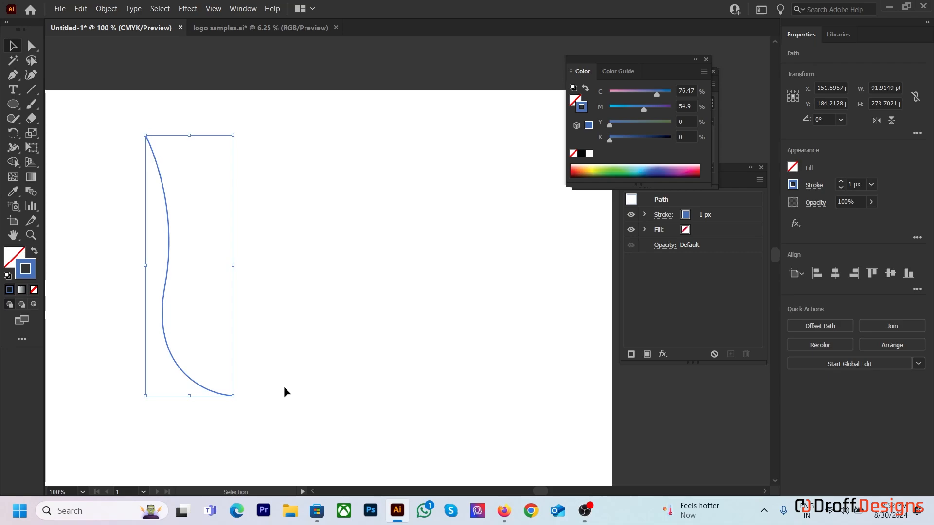
right_click(196, 221)
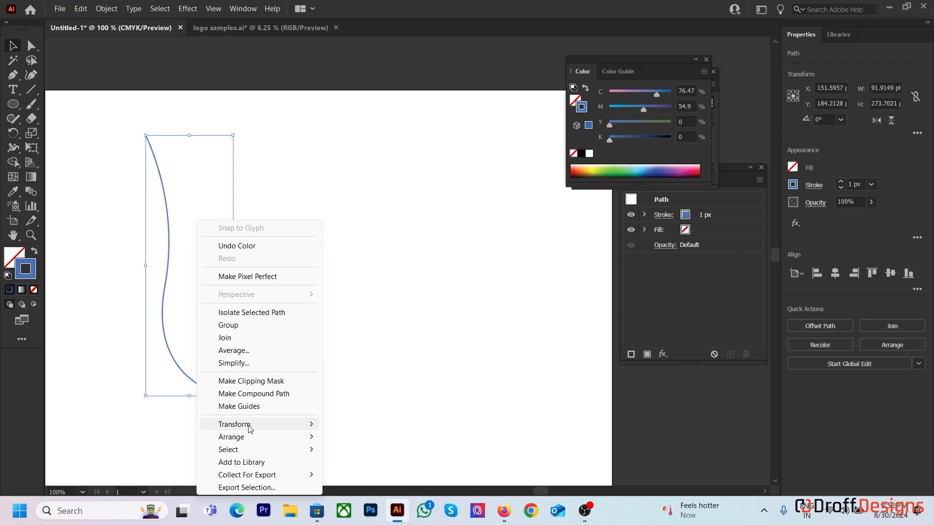
mouse_move(250, 427)
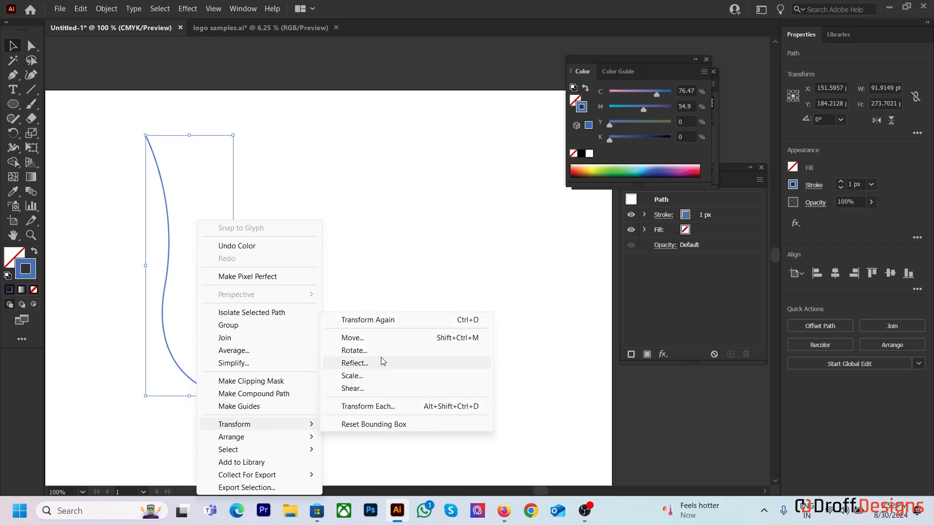
left_click(355, 362)
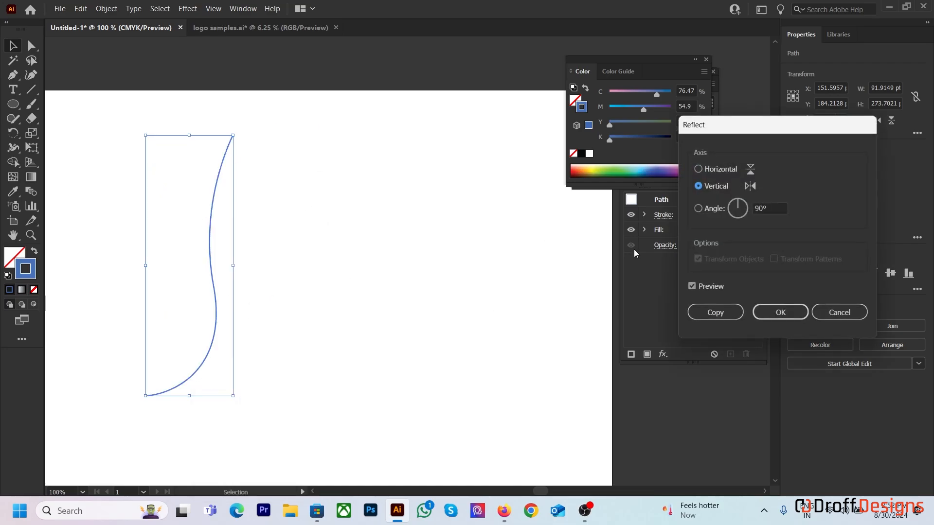
left_click(710, 313)
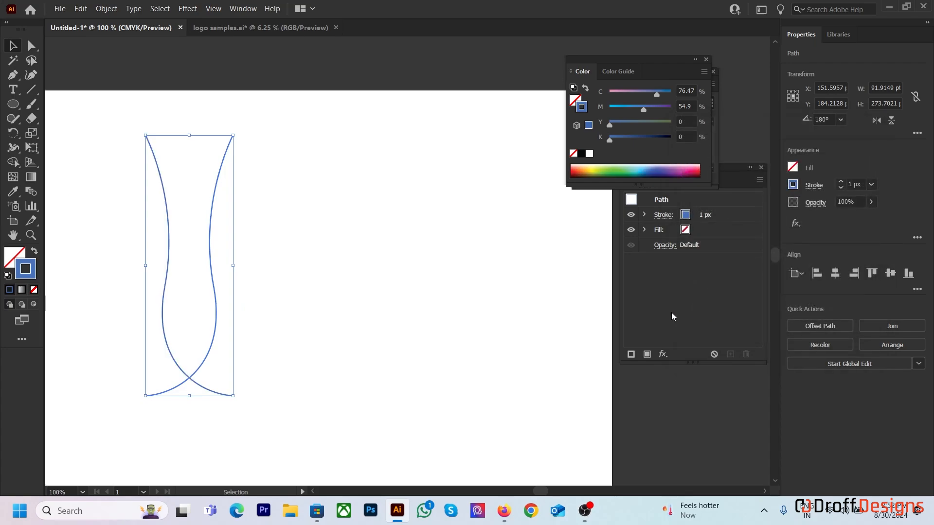
left_click(377, 267)
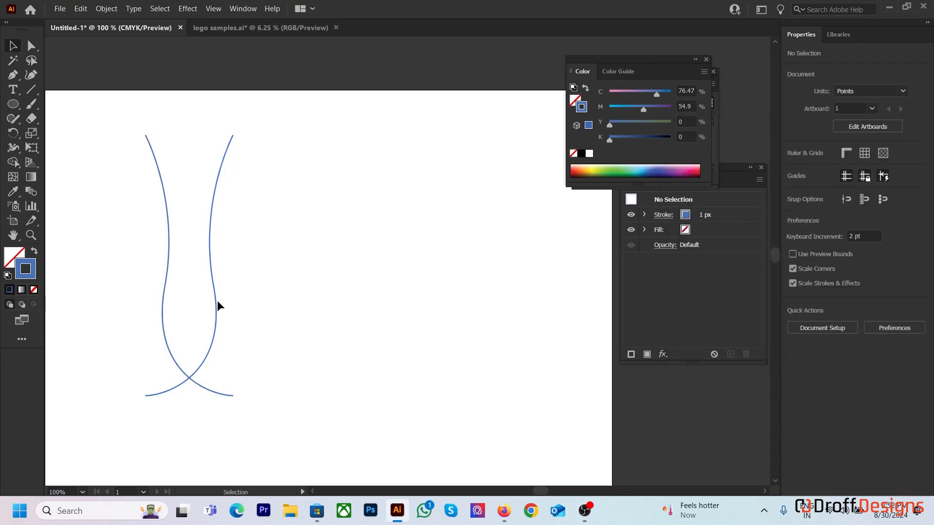
Step: Move the mirrored curve to meet the original's lower end, and shift it further right to leave a gap between them
left_click_drag(217, 299, 308, 301)
left_click(374, 328)
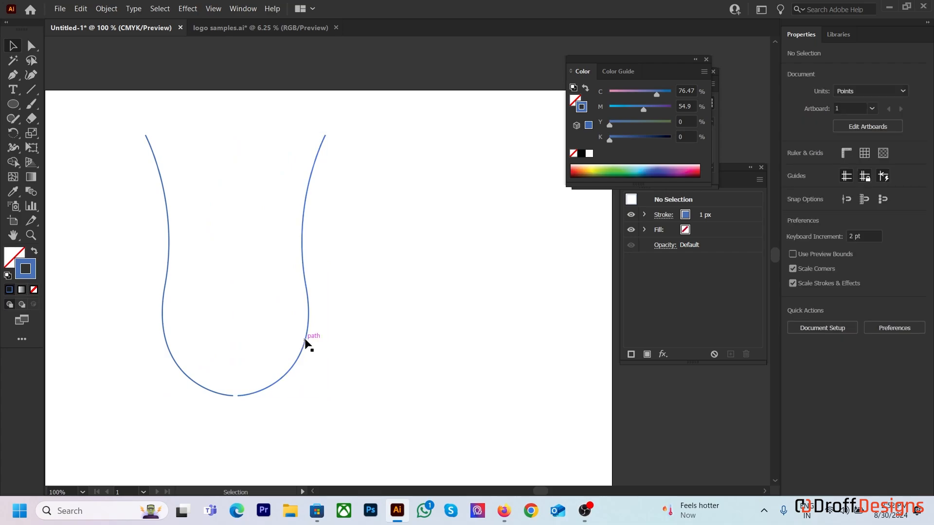
left_click_drag(305, 340, 301, 340)
left_click(370, 328)
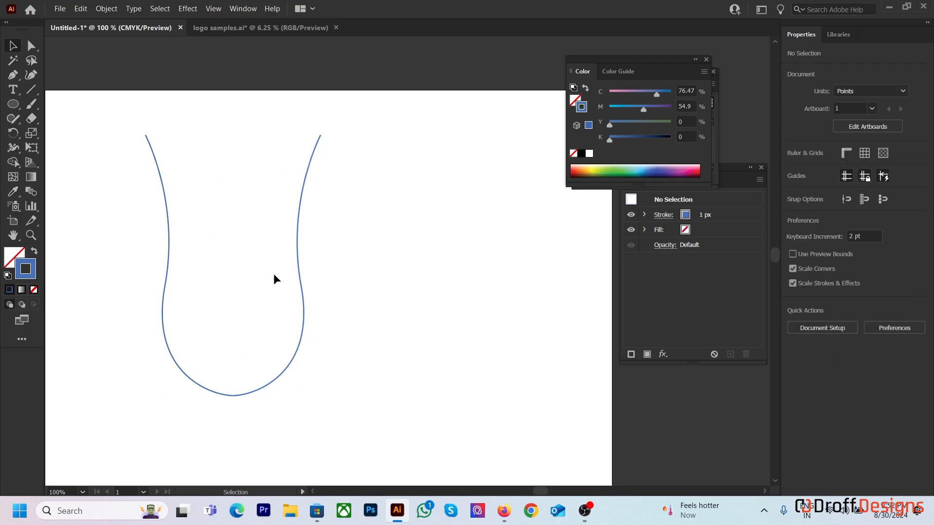
left_click_drag(302, 294, 366, 281)
left_click(465, 320)
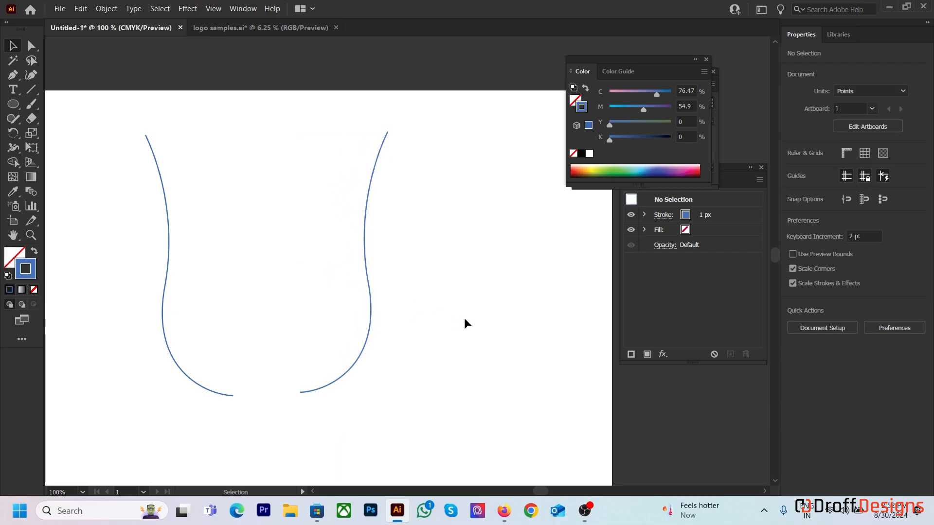
Step: Draw two separate slanted straight lines below the curves with the Pen tool, one rising and one falling, with a gap between their upper ends
scroll(233, 413, "up", 2)
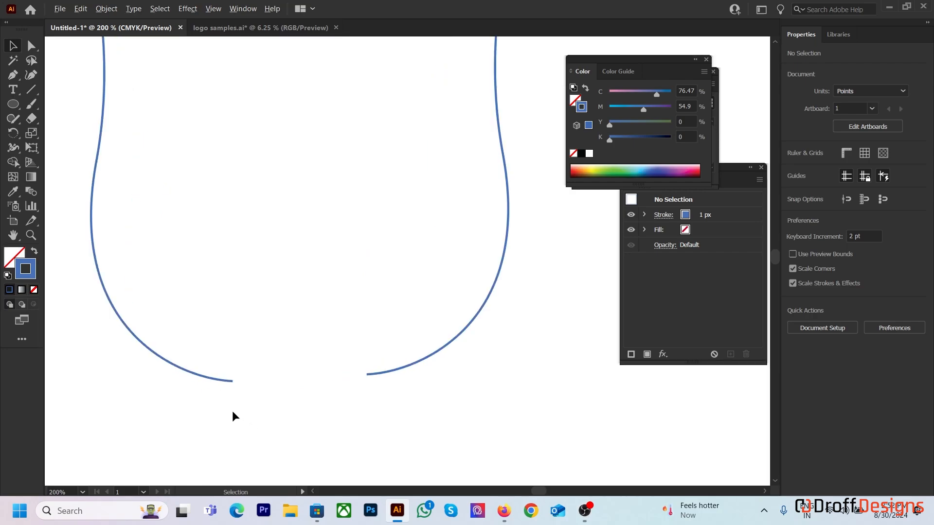
left_click_drag(340, 267, 369, 123)
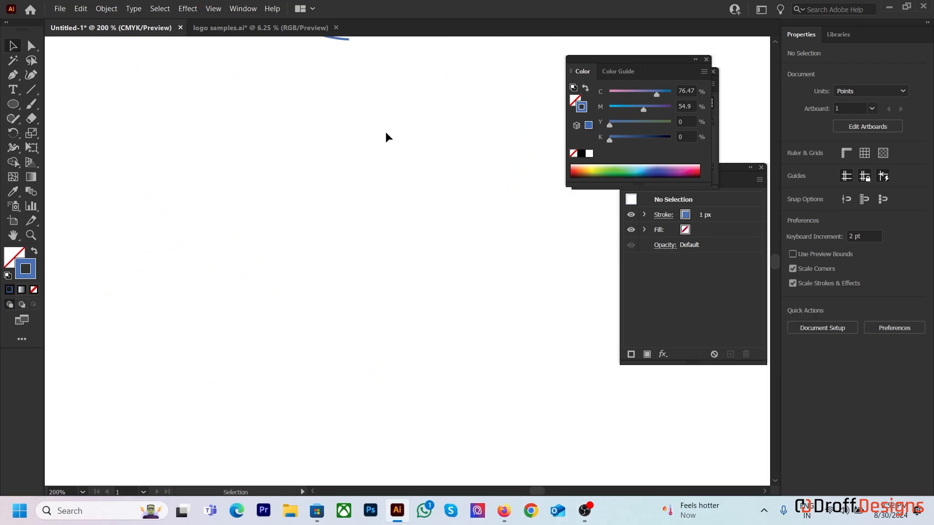
key("p")
left_click(189, 200)
left_click(304, 127)
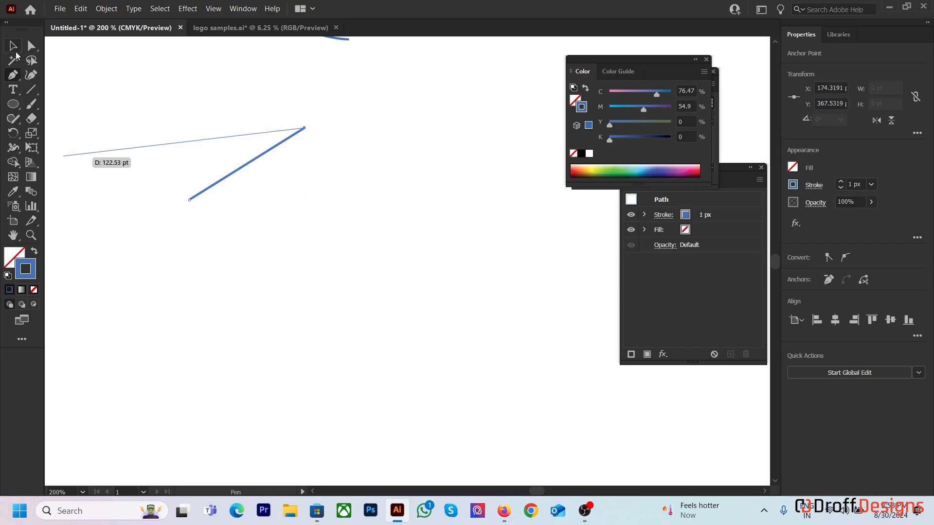
key("Escape")
left_click(354, 132)
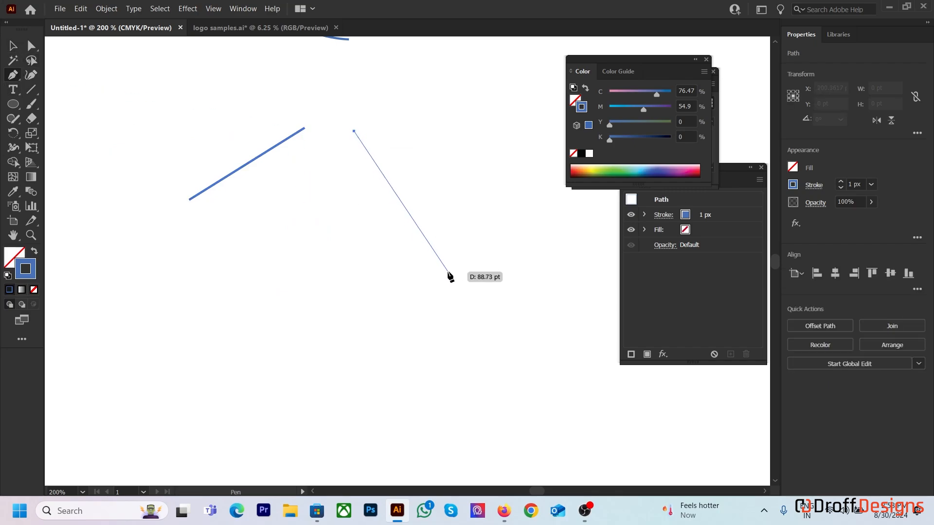
left_click(448, 271)
left_click(19, 51)
left_click(286, 148)
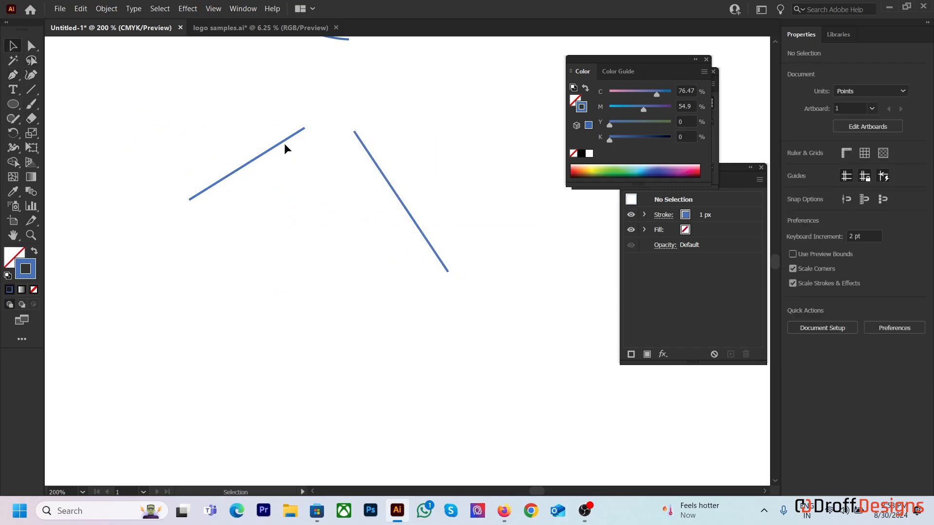
Step: Move both slanted lines a little further down the artboard, keeping a gap between their upper ends
left_click_drag(255, 163, 252, 242)
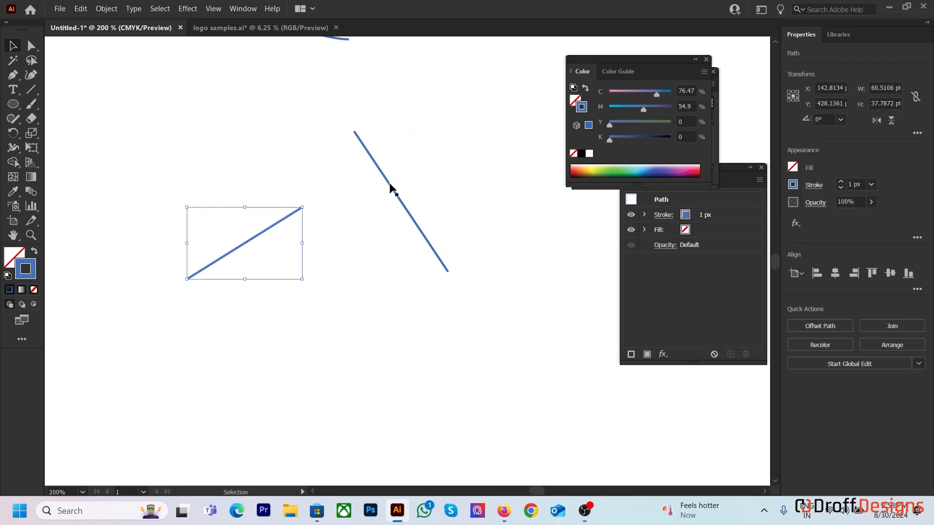
left_click_drag(392, 189, 405, 253)
left_click(274, 157)
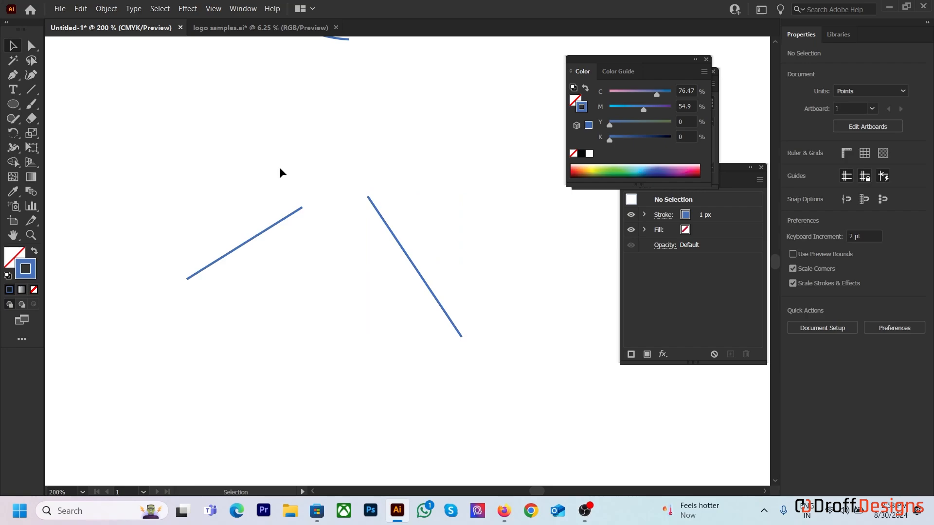
Step: Join the upper endpoints of the two slanted lines into one path
left_click(32, 45)
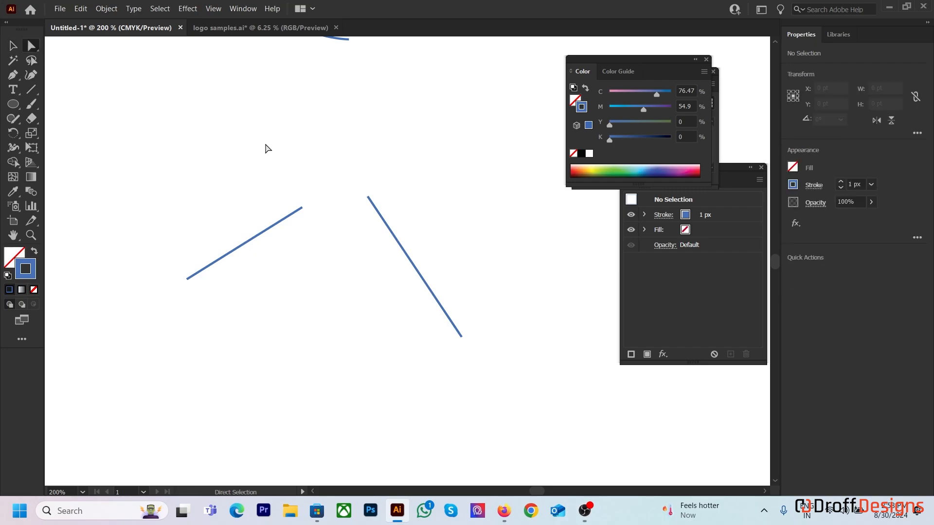
scroll(267, 148, "up", 1)
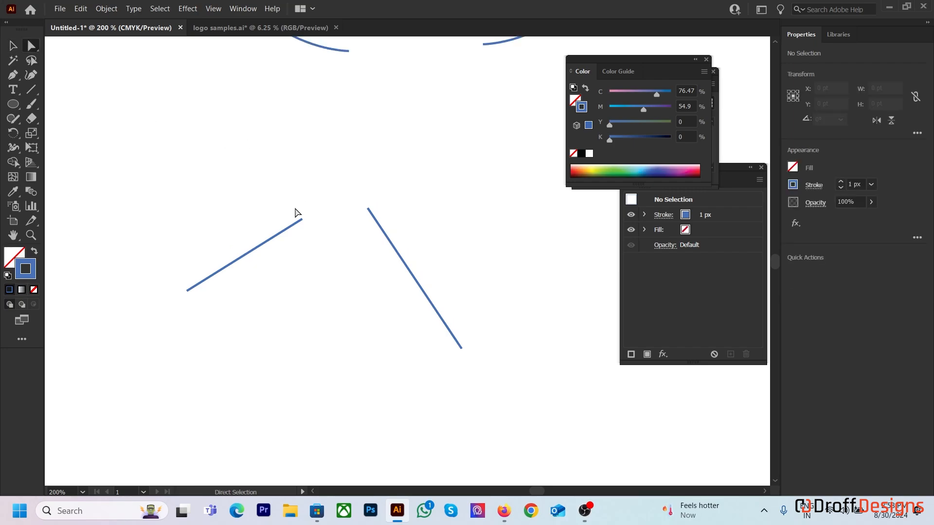
left_click_drag(291, 203, 319, 239)
left_click_drag(343, 194, 375, 212)
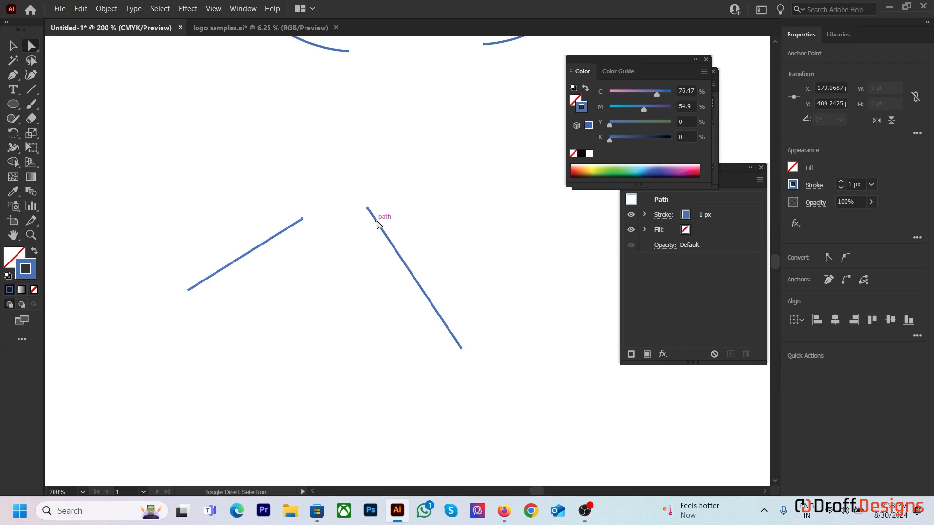
right_click(341, 204)
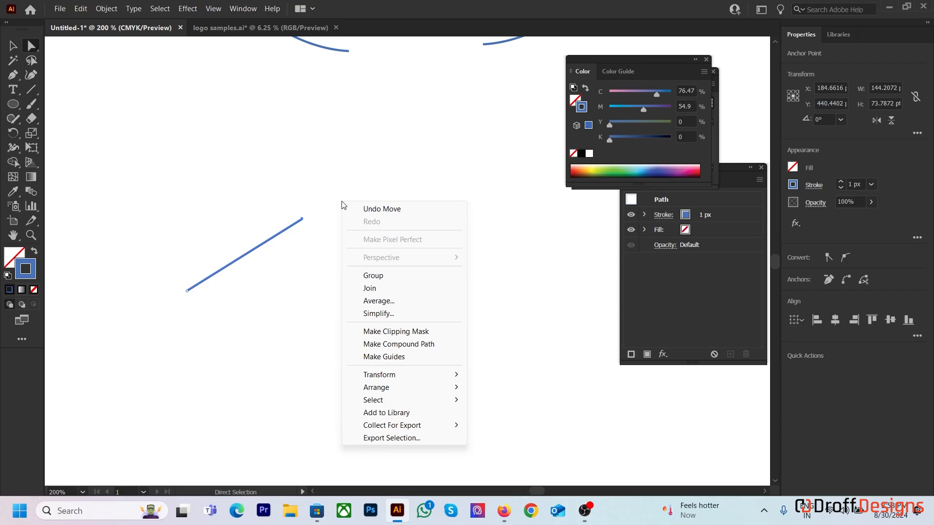
left_click(370, 288)
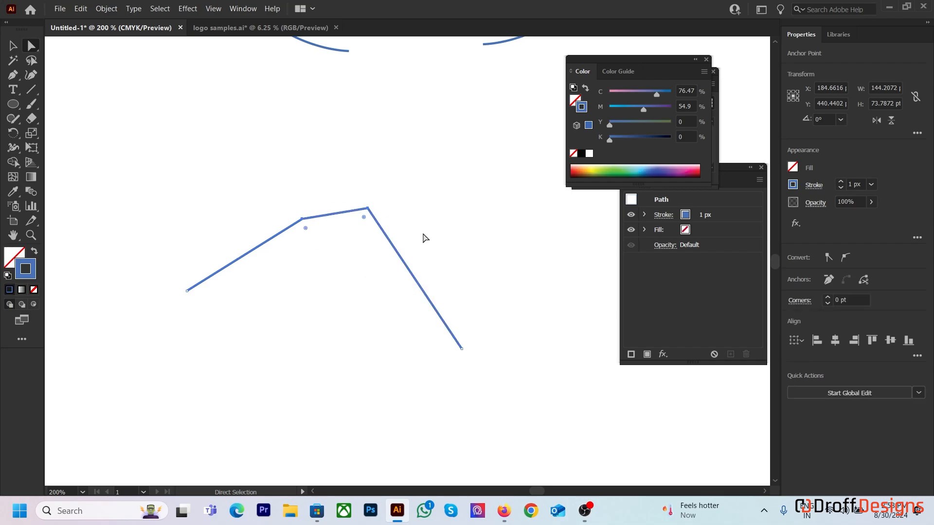
Step: Try joining the uneven lower endpoints of the two large curves, and undo the join
left_click(428, 164)
scroll(435, 171, "up", 2)
left_click_drag(495, 158, 345, 110)
right_click(387, 128)
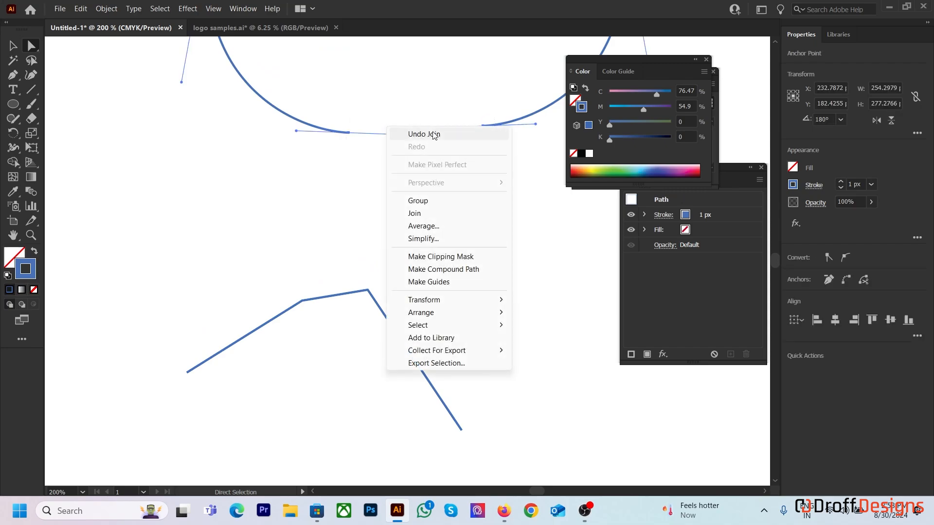
left_click(437, 214)
scroll(352, 243, "down", 2)
scroll(354, 244, "down", 3)
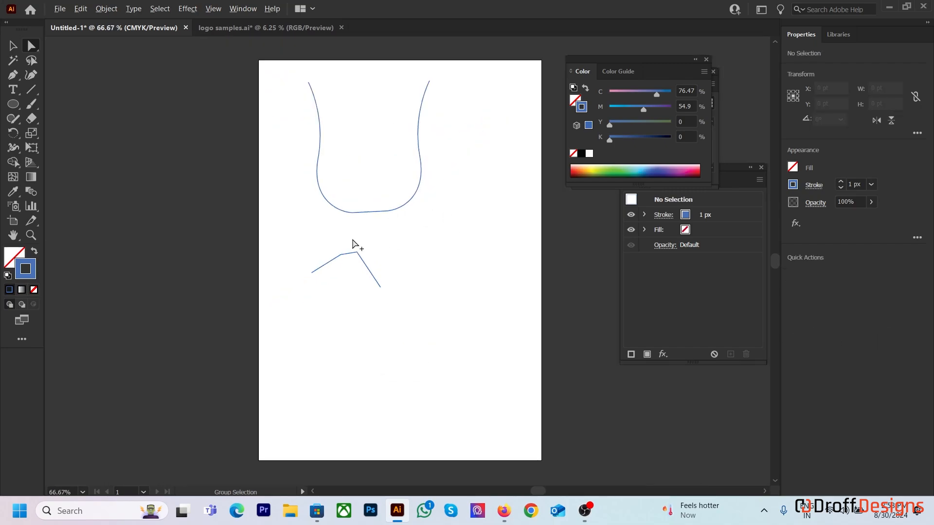
scroll(311, 195, "up", 1)
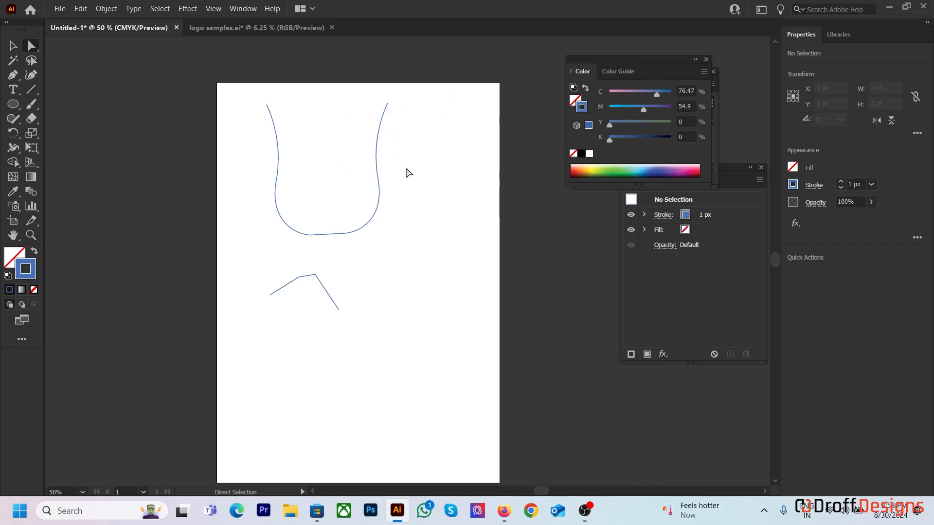
scroll(327, 233, "up", 3)
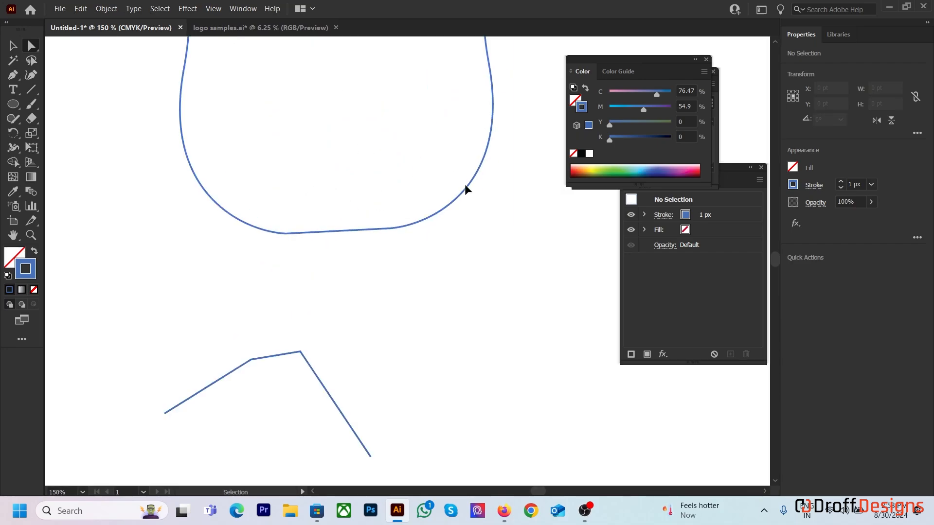
key("ctrl+z")
Step: Align the two large curves to each other along their bottom edges
left_click(460, 225)
left_click_drag(487, 239, 287, 250)
key("v")
left_click_drag(456, 271, 419, 205)
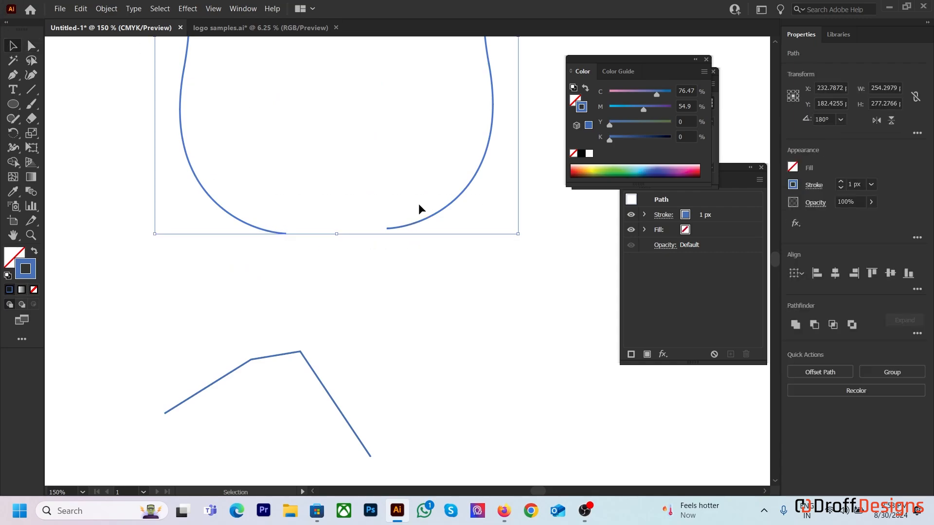
left_click(908, 272)
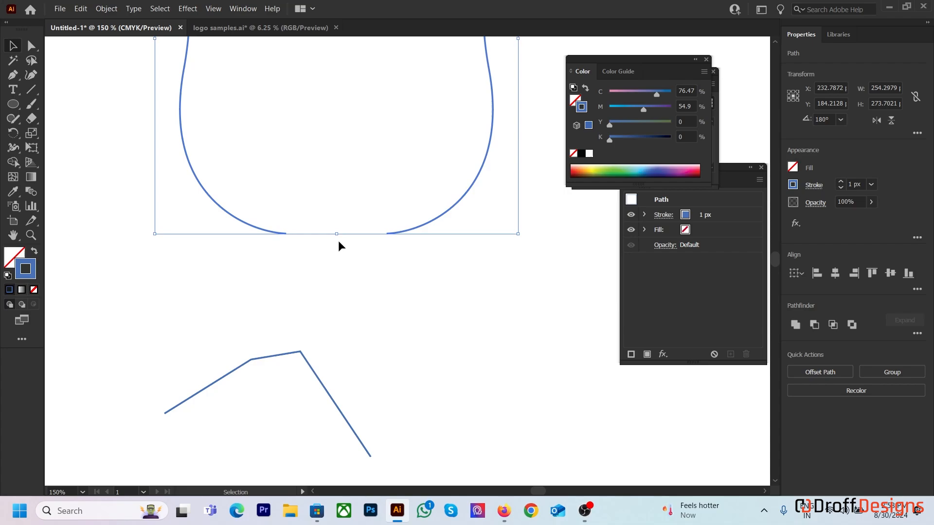
left_click(361, 282)
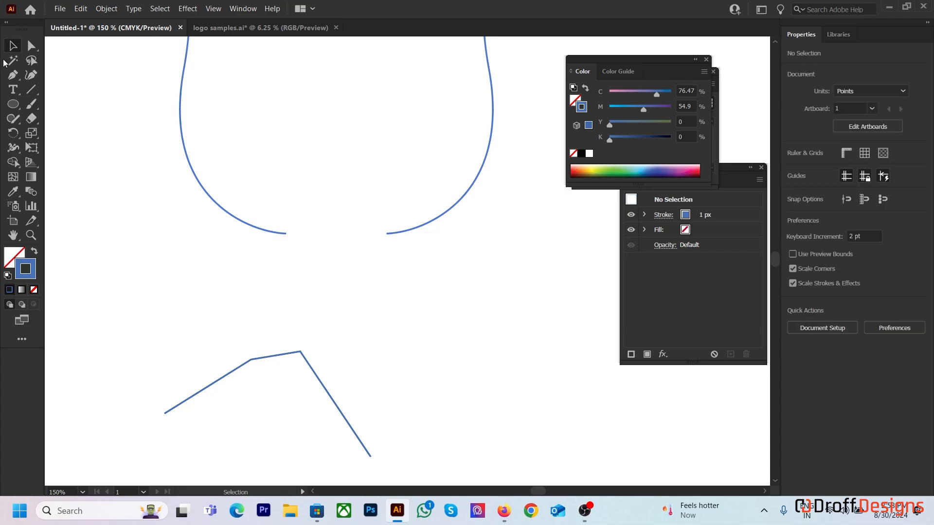
Step: Join the level lower endpoints of the two large curves with a straight segment
key("a")
left_click_drag(427, 278, 258, 215)
right_click(346, 233)
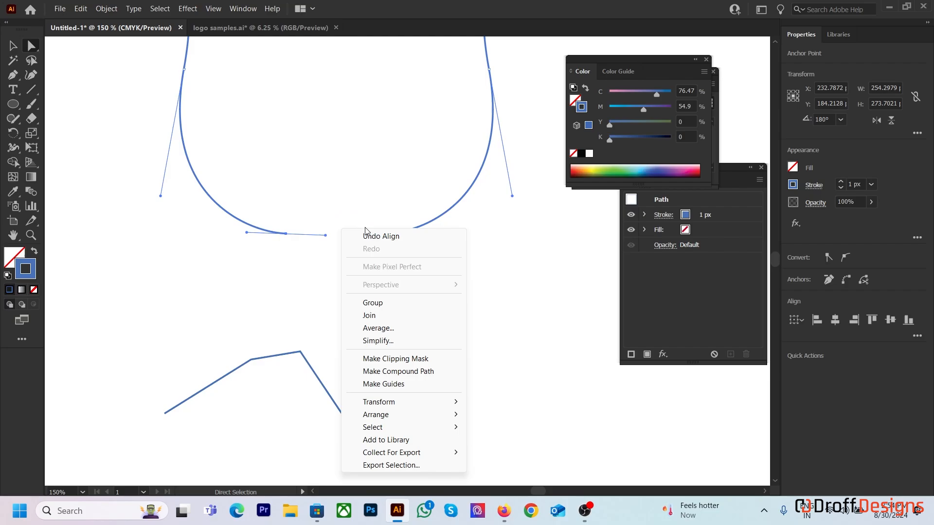
left_click(391, 315)
left_click(451, 272)
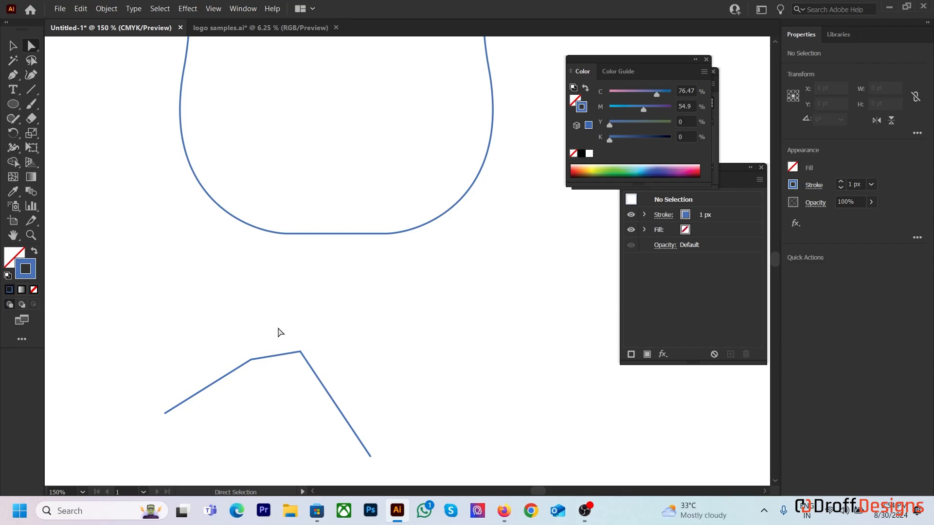
Step: Draw two more separate slanted lines with the Pen tool in the empty area below the joined angular path
scroll(227, 294, "down", 2, "alt")
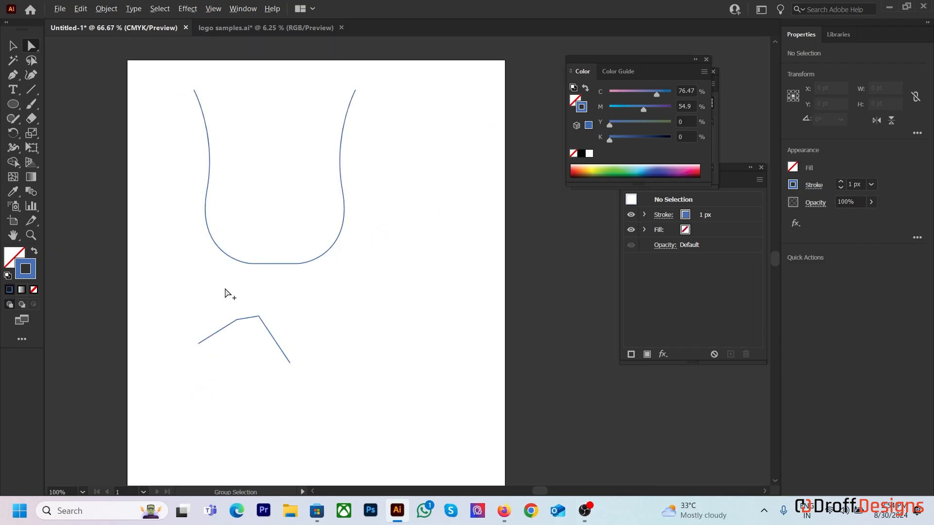
scroll(306, 346, "up", 2, "alt")
left_click_drag(268, 310, 329, 208)
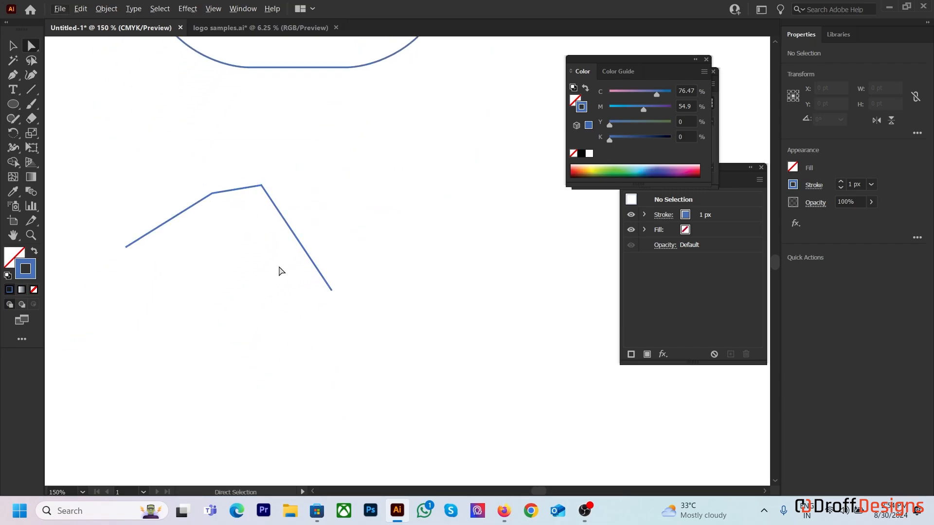
left_click_drag(279, 269, 319, 101)
key("p")
left_click(217, 204)
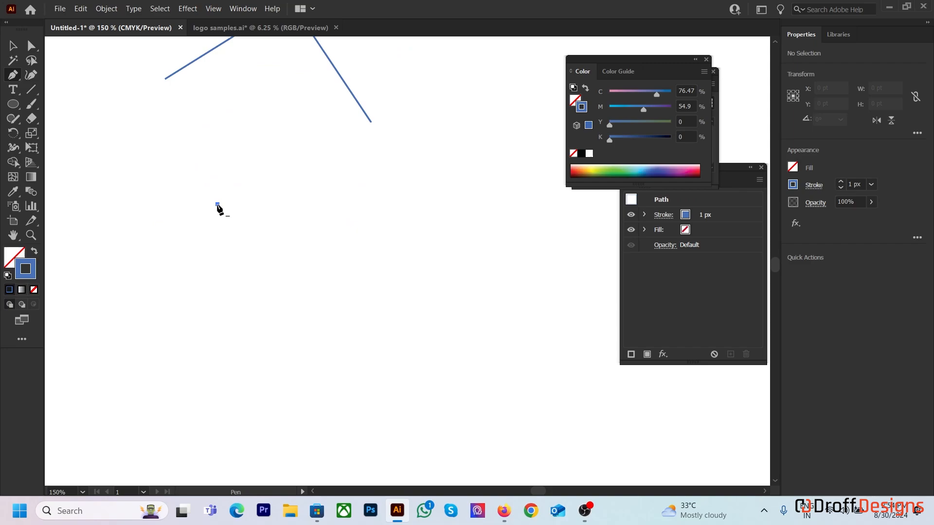
left_click(324, 146)
key("Escape")
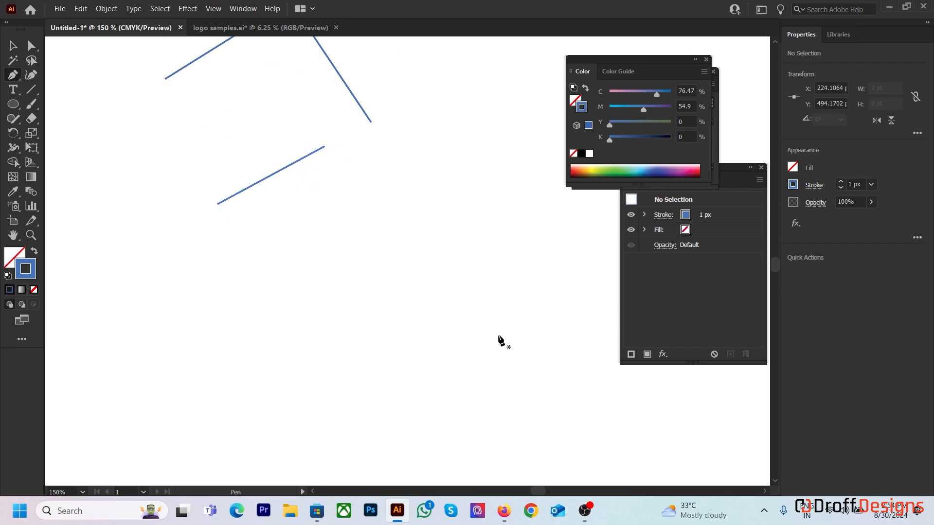
left_click(499, 327)
left_click(434, 208)
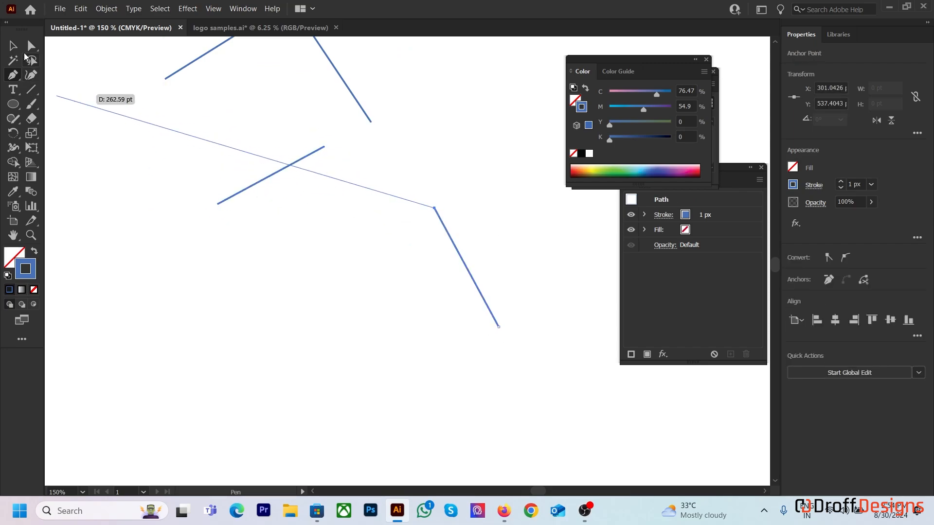
Step: Move the rising line so its upper end meets the upper end of the falling line
key("v")
left_click(264, 196)
left_click_drag(258, 185, 369, 245)
left_click(392, 270)
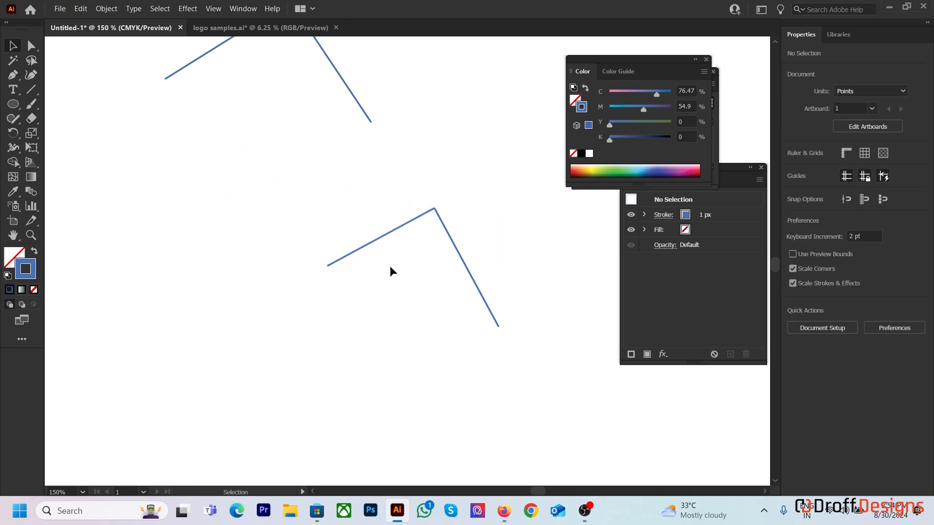
Step: Shift the rising line slightly away from the falling line's upper end to leave a small gap, and check the gap in Outline view
scroll(440, 221, "up", 7)
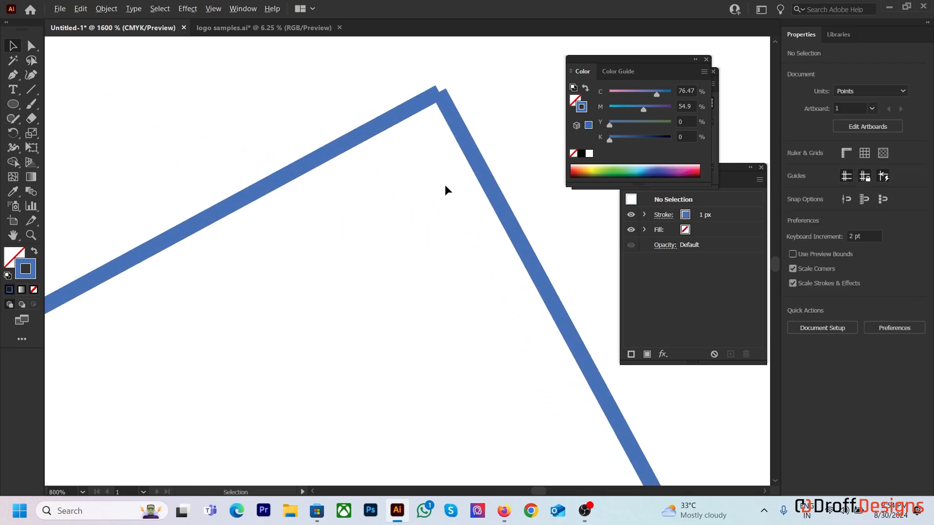
left_click_drag(446, 190, 369, 273)
left_click_drag(353, 202, 315, 186)
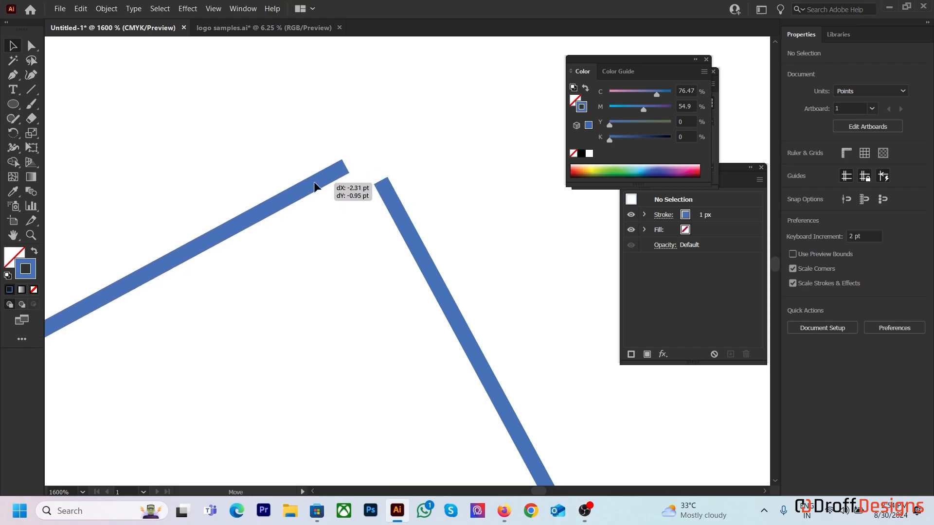
left_click_drag(315, 186, 355, 192)
key("ctrl+y")
left_click(365, 92)
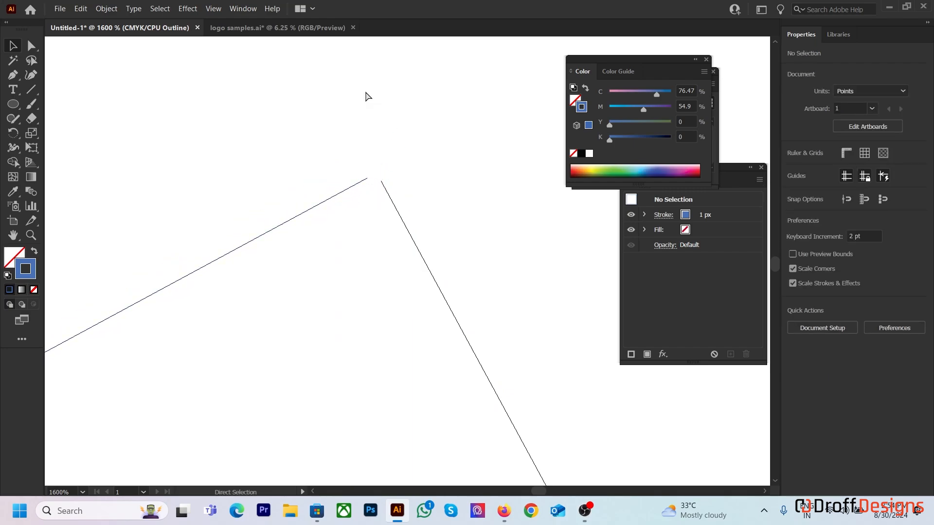
key("ctrl+y")
Step: Average the upper endpoints of the two slanted lines along both axes so they meet at one point
left_click_drag(323, 91, 450, 209)
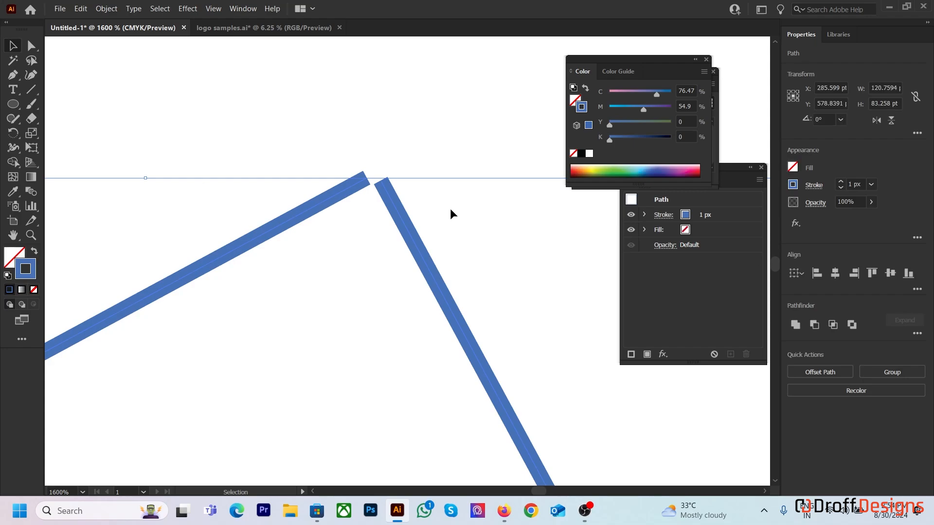
scroll(293, 203, "down", 1)
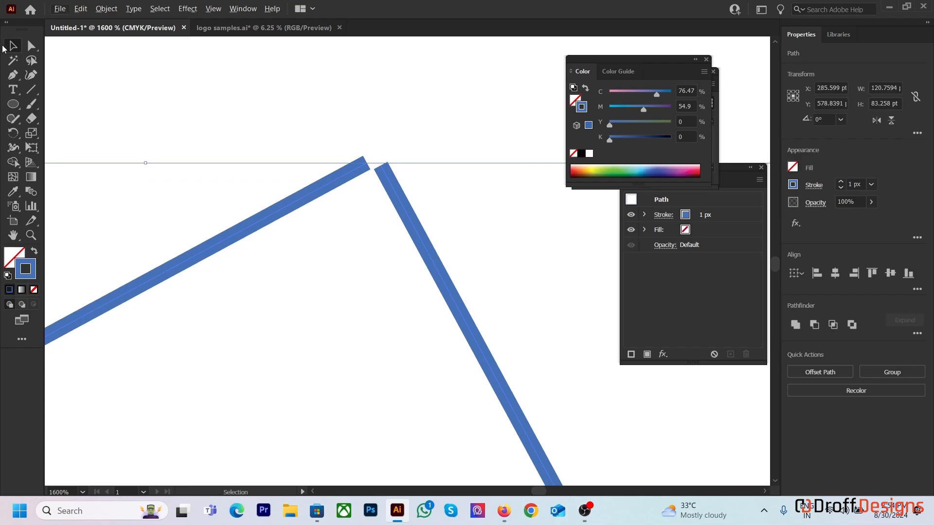
left_click(31, 45)
left_click_drag(320, 127, 401, 190)
scroll(278, 248, "down", 3)
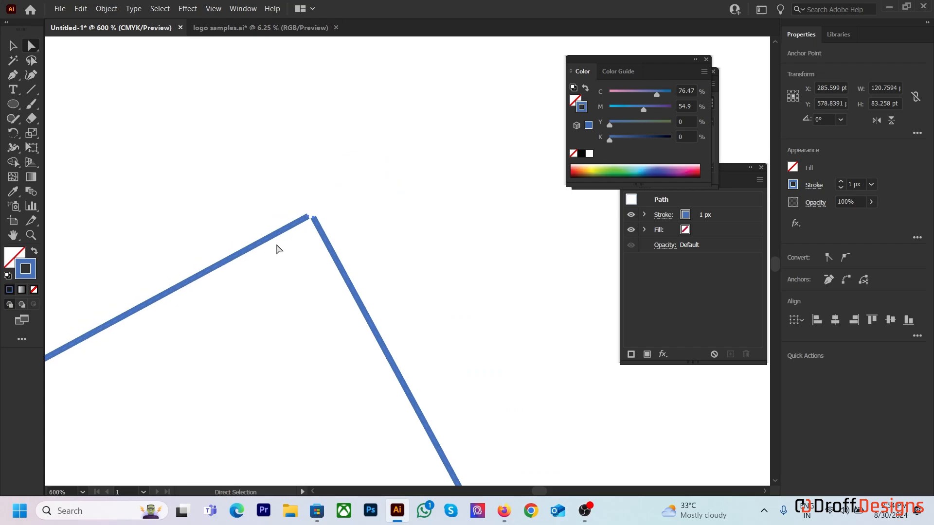
right_click(287, 210)
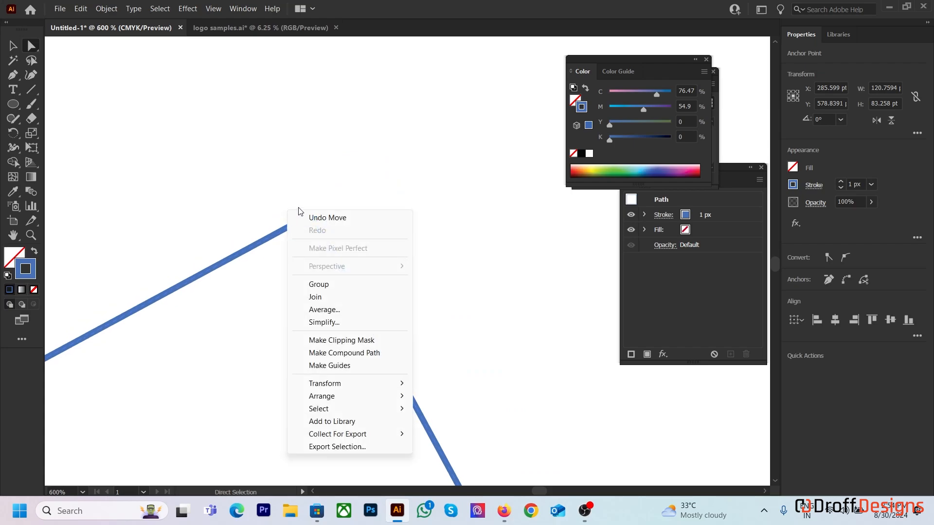
left_click(345, 311)
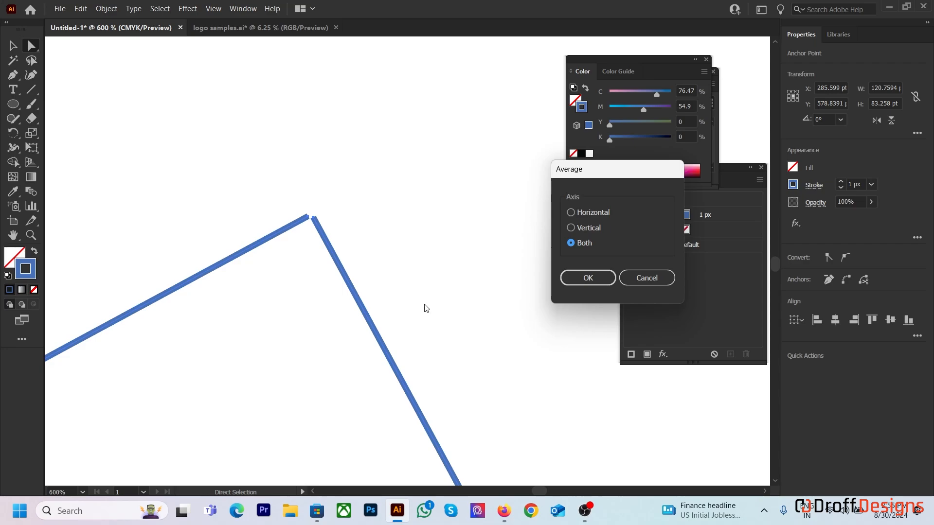
left_click(602, 275)
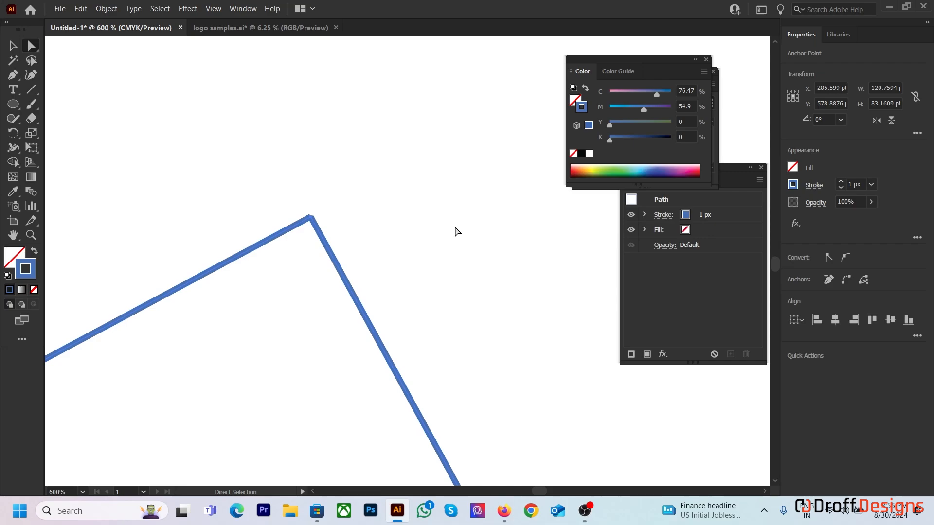
Step: Join the two coinciding upper endpoints into a single corner and deselect the path
right_click(312, 216)
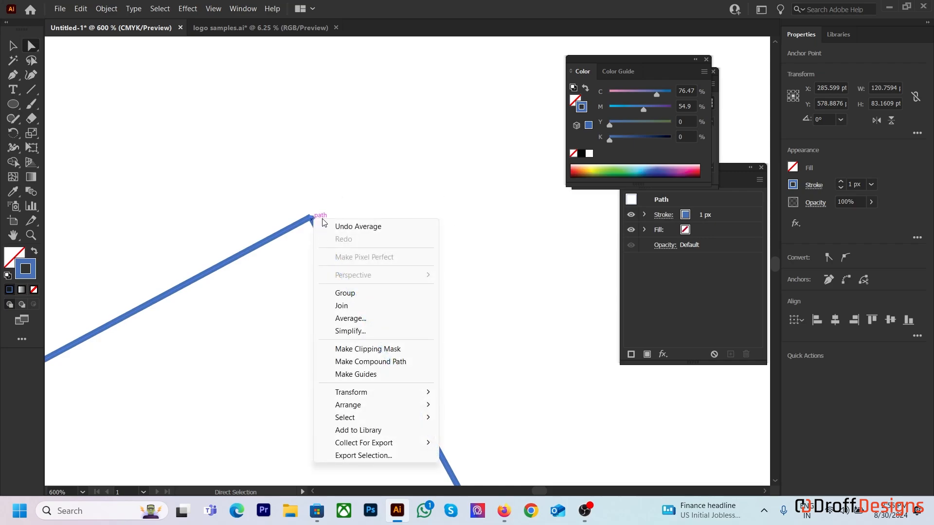
left_click(351, 308)
left_click(346, 190)
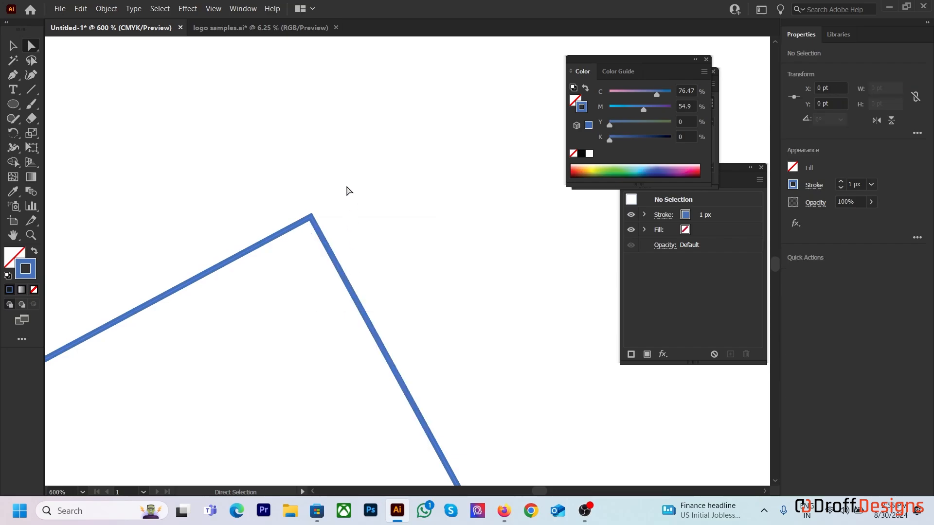
Step: Draw a rising line and a separate steep falling line with the Pen tool in the empty area beside the joined path
scroll(327, 198, "down", 3)
key("space")
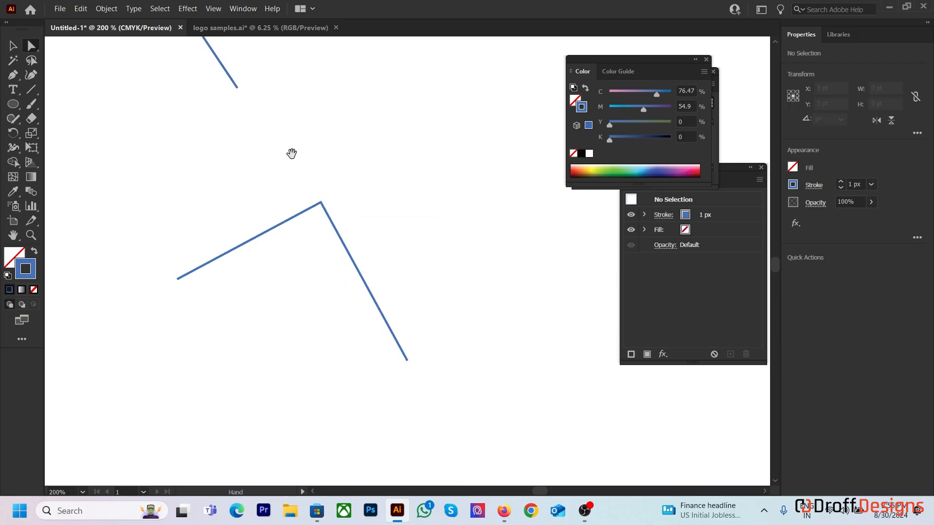
mouse_move(292, 152)
left_mouse_down()
mouse_move(329, 351)
mouse_move(450, 175)
mouse_move(577, 146)
left_mouse_up()
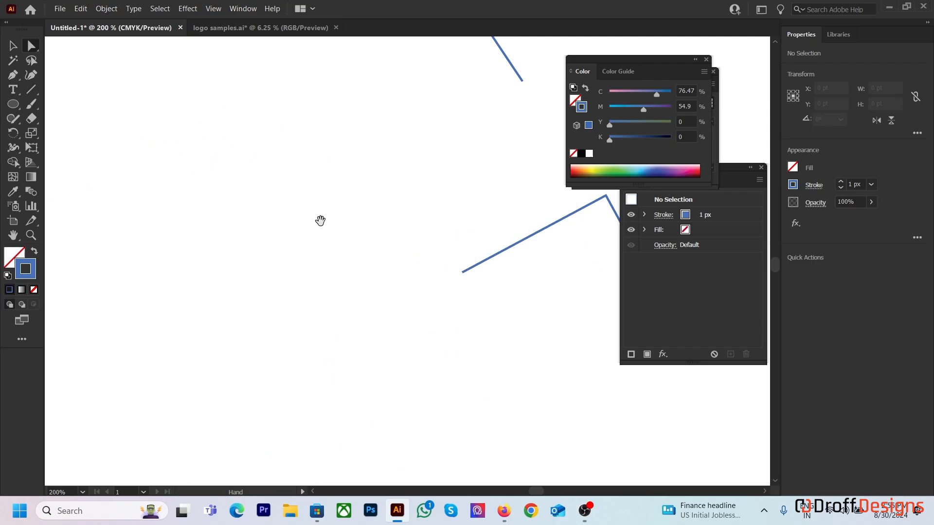
left_click(14, 77)
left_click(55, 315)
left_click(229, 142)
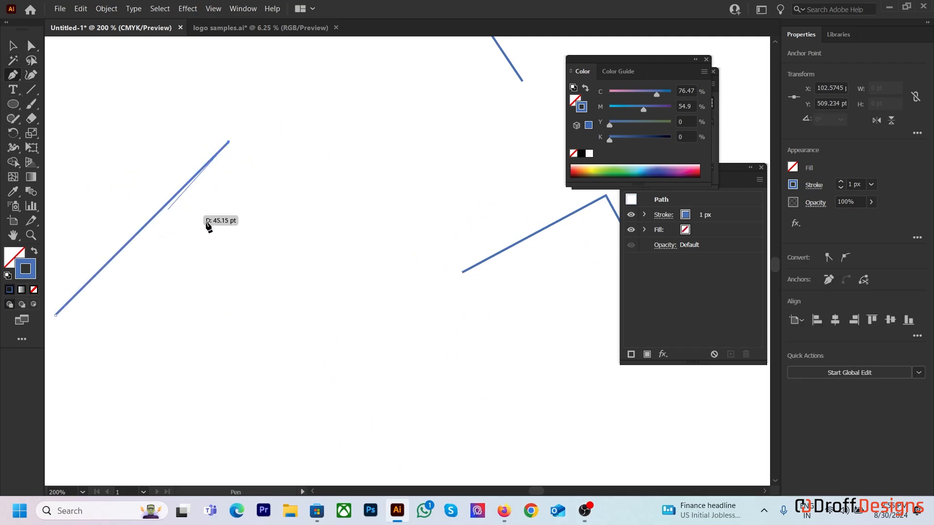
left_click(234, 276, "ctrl")
left_click(284, 151)
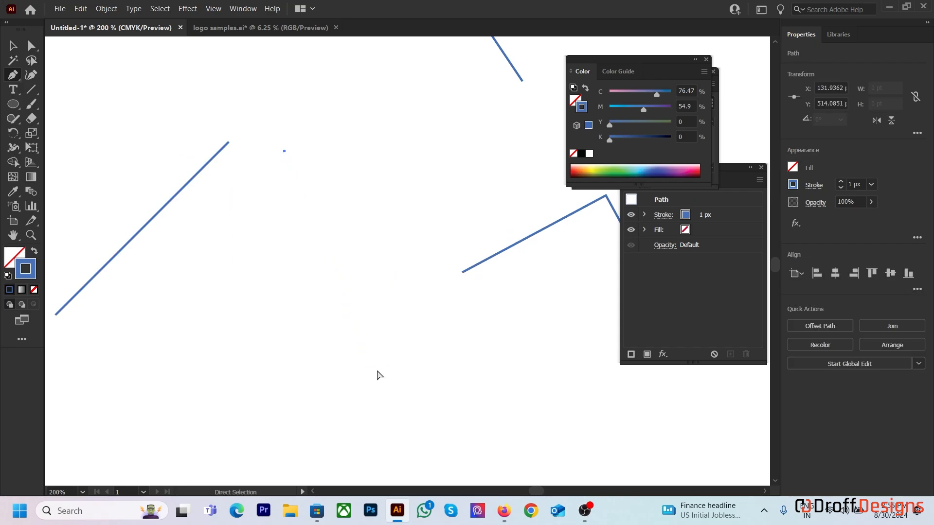
left_click(376, 372, "ctrl")
left_click(267, 155)
left_click(337, 367)
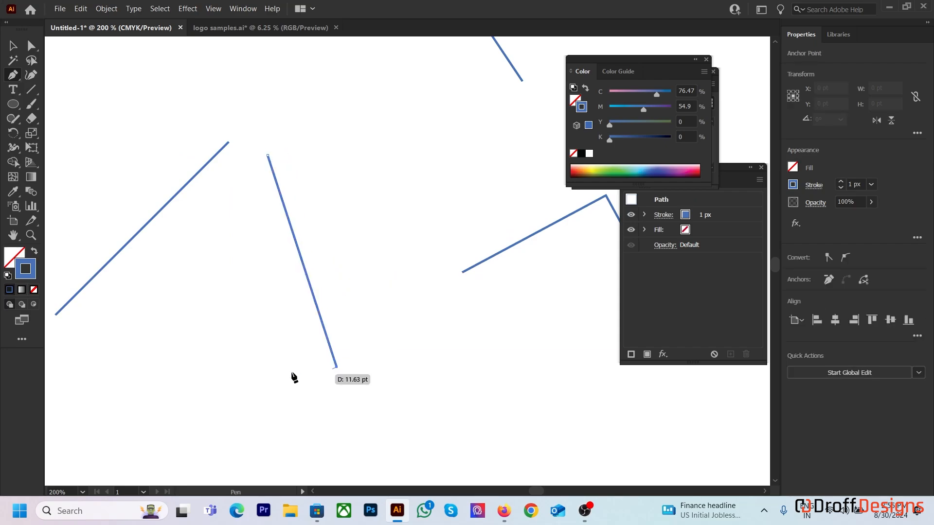
left_click(291, 204, "ctrl")
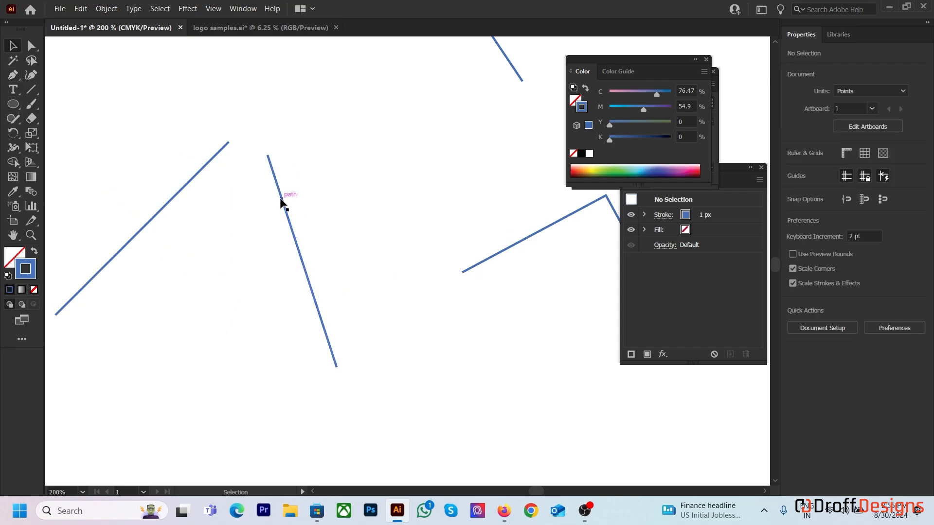
Step: Reposition both lines so their upper ends sit at clearly different heights, and join those ends with a straight segment
left_click_drag(282, 202, 264, 203)
left_click_drag(185, 191, 166, 229)
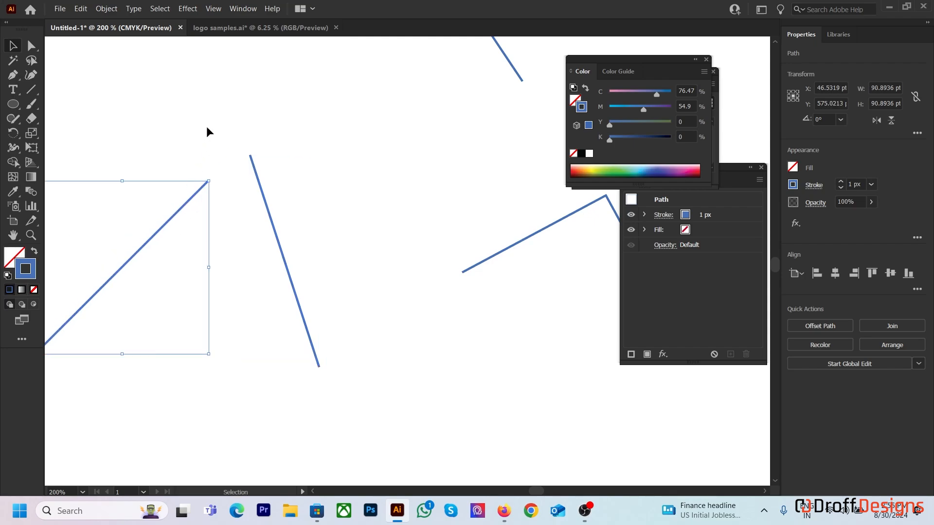
left_click(206, 129)
left_click(31, 45)
left_click_drag(170, 120, 276, 199)
key("ctrl+j")
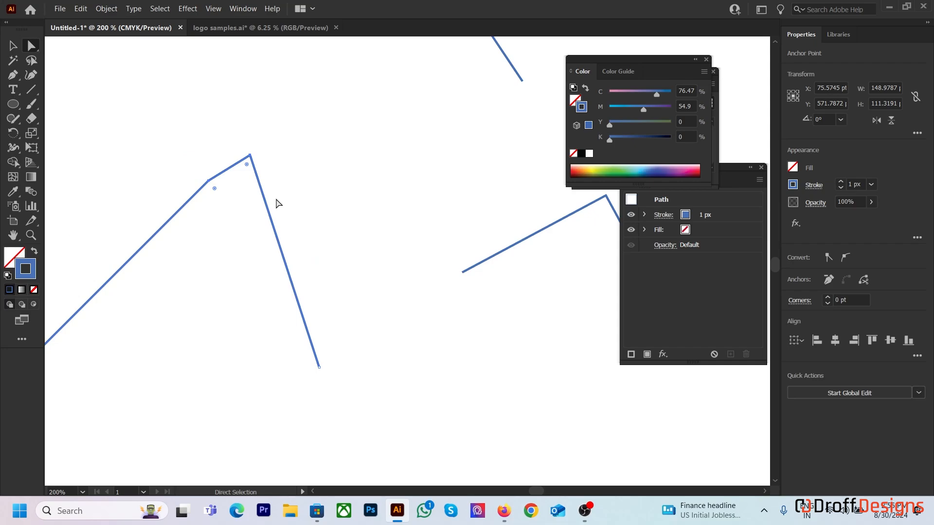
Step: Undo the join, the line moves and the drawing of the falling line
key("ctrl+z")
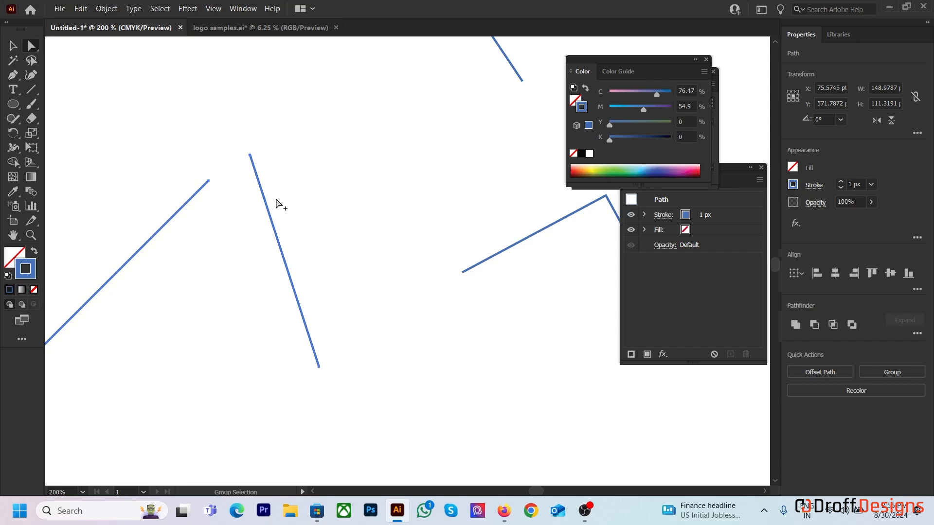
left_click(244, 156)
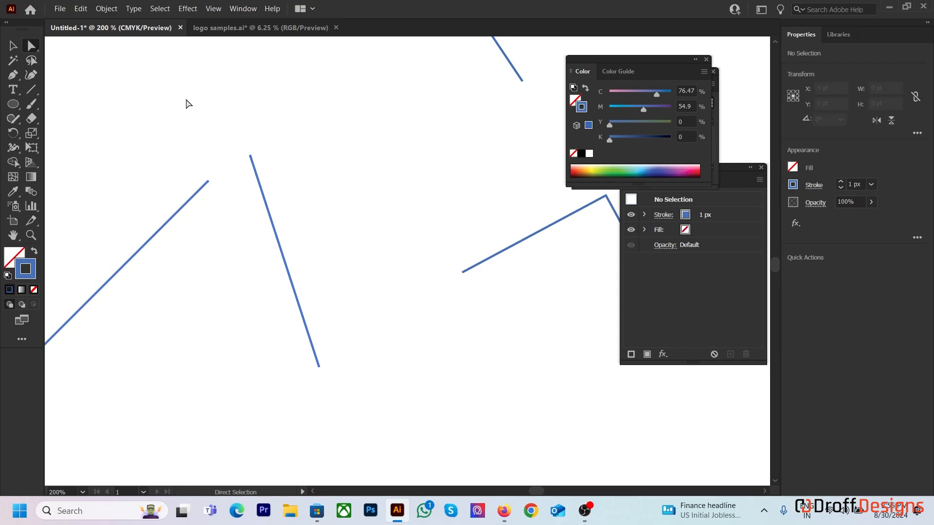
left_click_drag(175, 107, 270, 204)
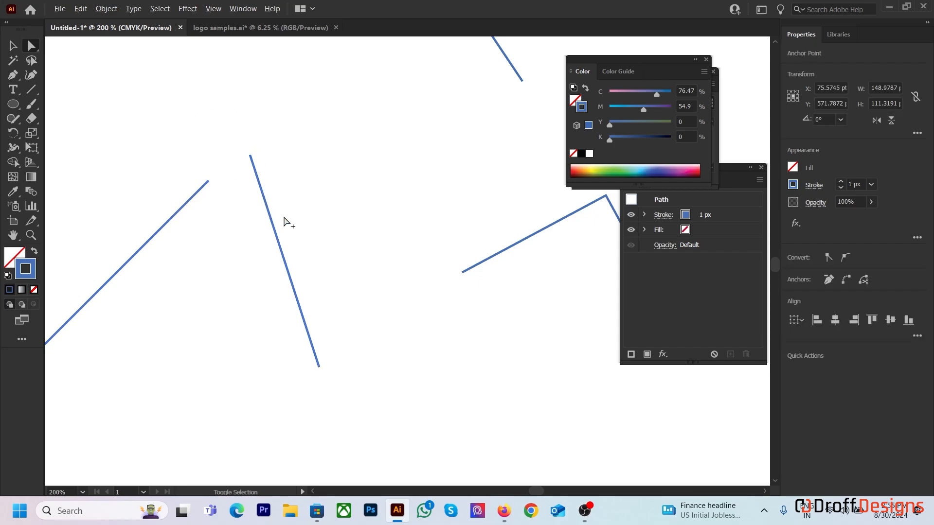
left_click(225, 146)
left_click_drag(269, 204, 232, 311)
key("ctrl+z")
key("ctrl+z")
key("ctrl+z")
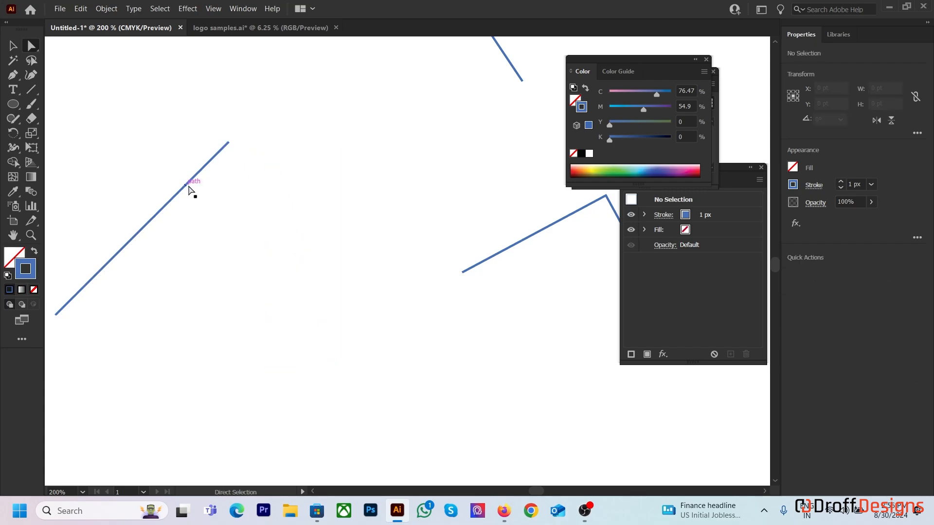
Step: Select all the paths on the artboard and delete them
left_click_drag(184, 186, 150, 239)
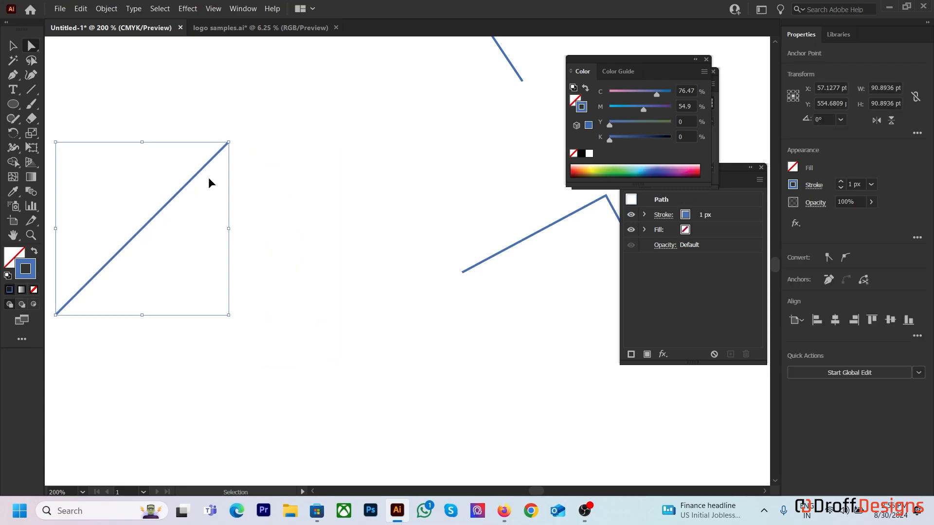
key("ctrl+y")
key("ctrl+y")
scroll(263, 221, "down", 5)
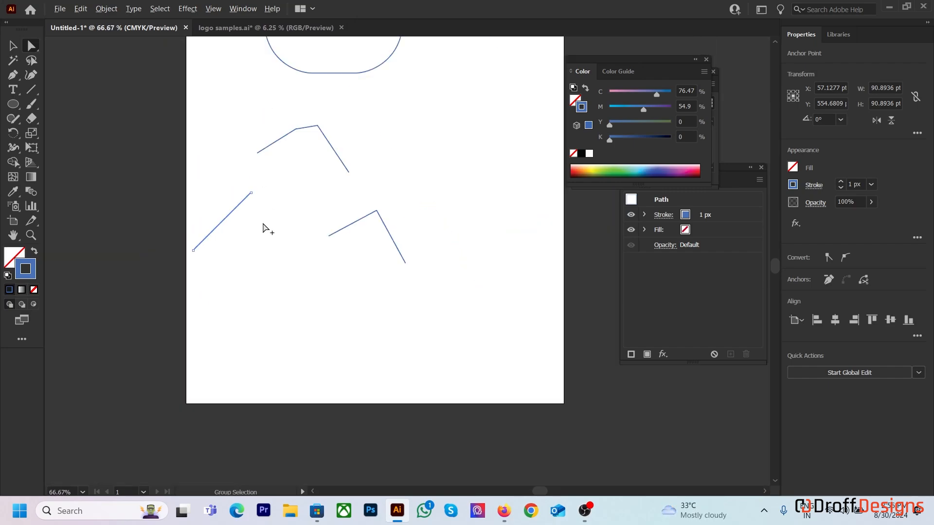
scroll(319, 219, "up", 2)
left_click_drag(326, 296, 337, 171)
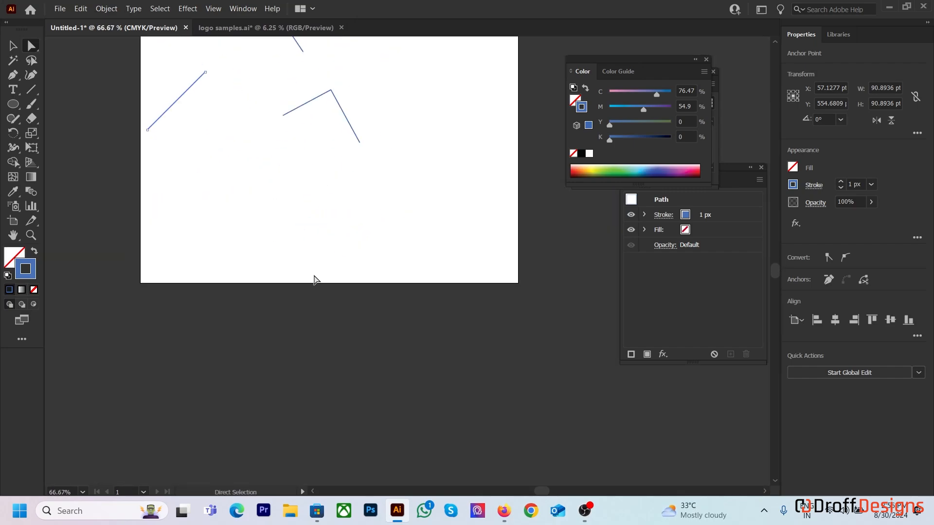
scroll(313, 272, "down", 3)
left_click_drag(223, 92, 384, 258)
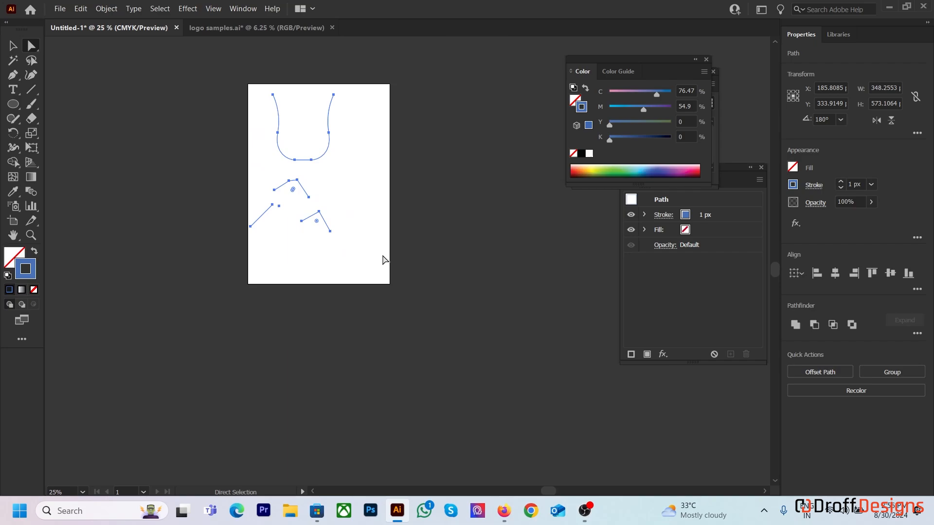
left_click(13, 45)
left_click(251, 164)
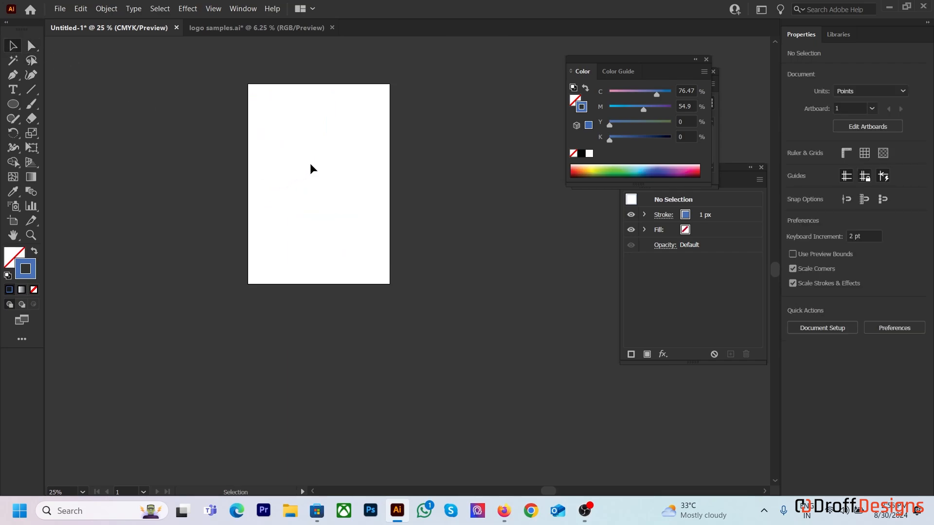
key("ctrl+y")
key("ctrl+y")
Step: Draw an open curve bulging outward near the artboard's left edge with the Pen tool, ending at a smooth lower anchor
scroll(312, 168, "up", 2)
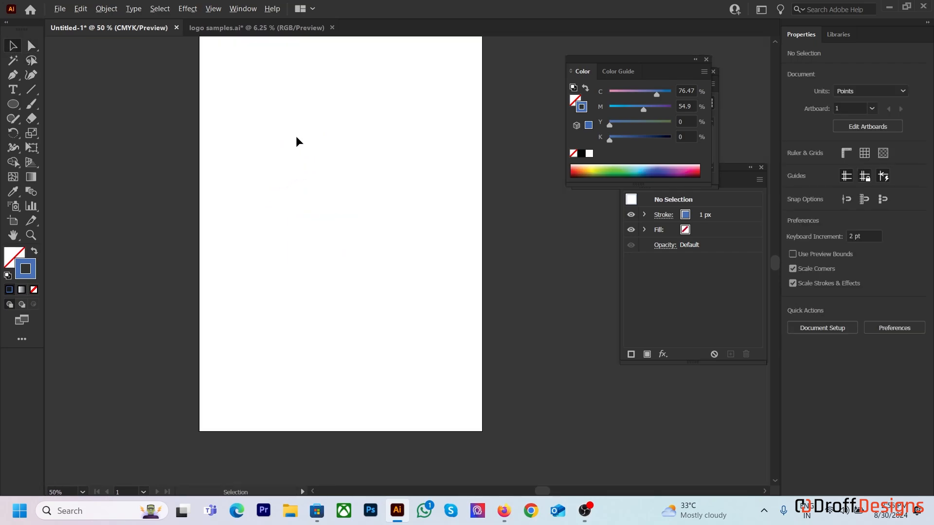
scroll(268, 145, "up", 2)
left_click(15, 76)
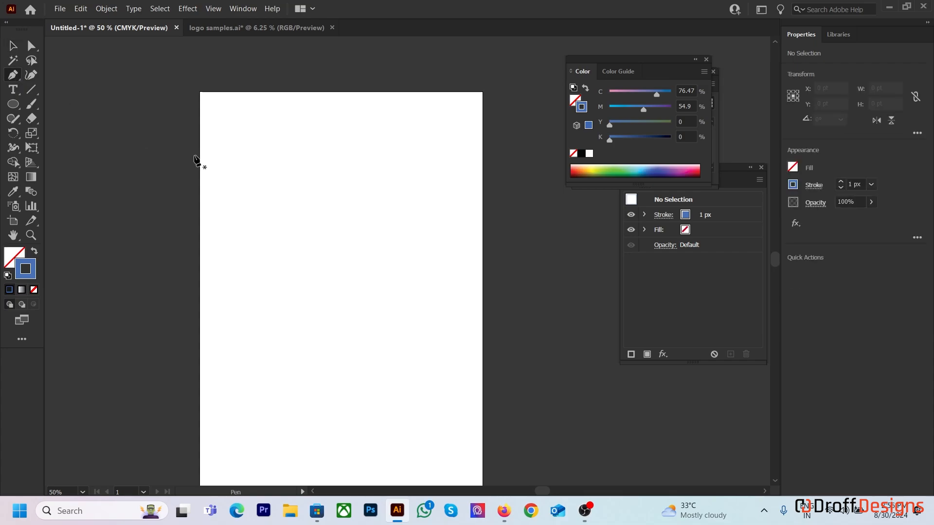
left_click(263, 163)
left_click_drag(282, 309, 378, 334)
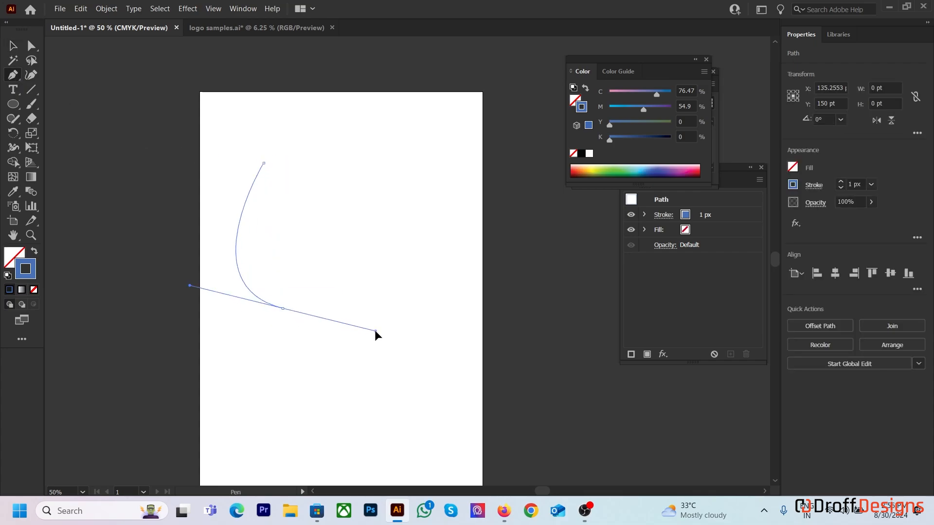
key("v")
left_click(370, 137)
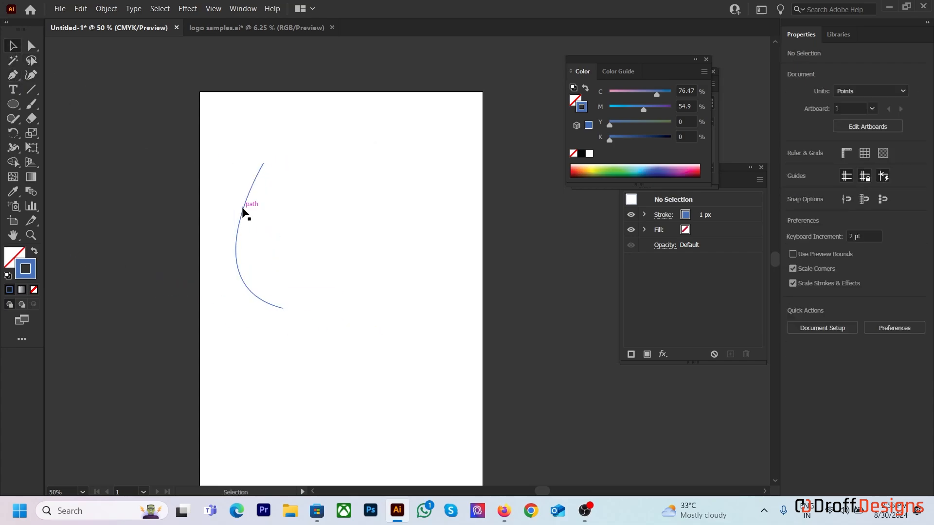
Step: Draw a second open curve bulging the opposite way, starting level with the first curve's upper end, and deselect it
key("p")
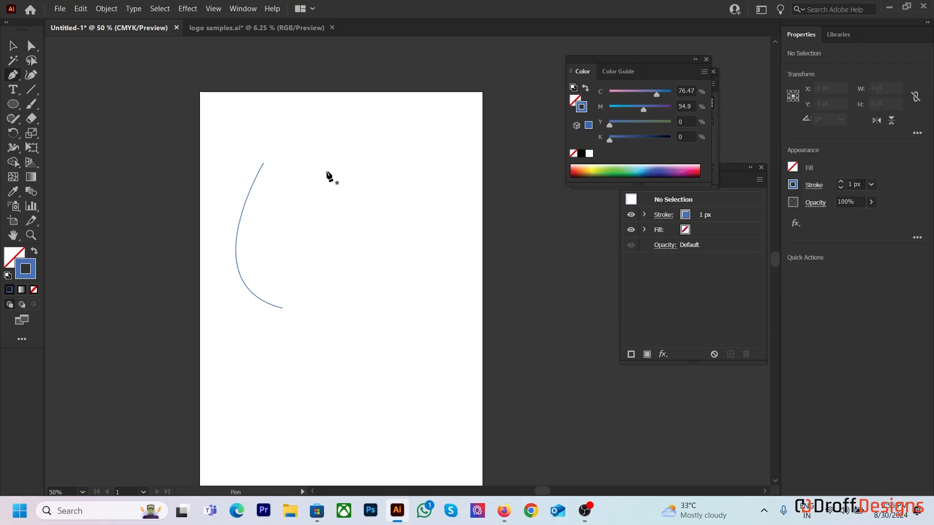
left_click_drag(298, 159, 345, 272)
key("ctrl+z")
left_click(303, 163)
left_click_drag(350, 307, 334, 371)
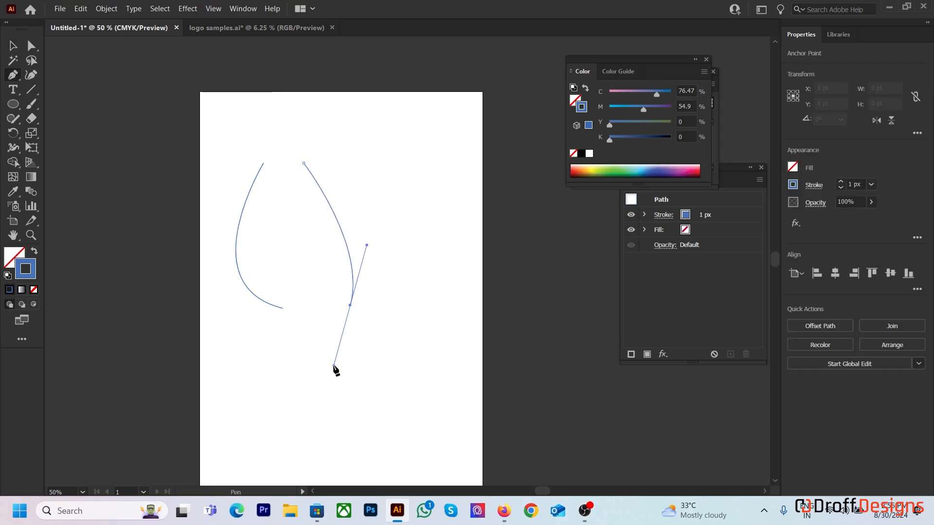
key("v")
left_click(232, 154)
Step: Select the upper endpoints of both curves with the Direct Selection tool and average and join them into one point
scroll(284, 146, "up", 4)
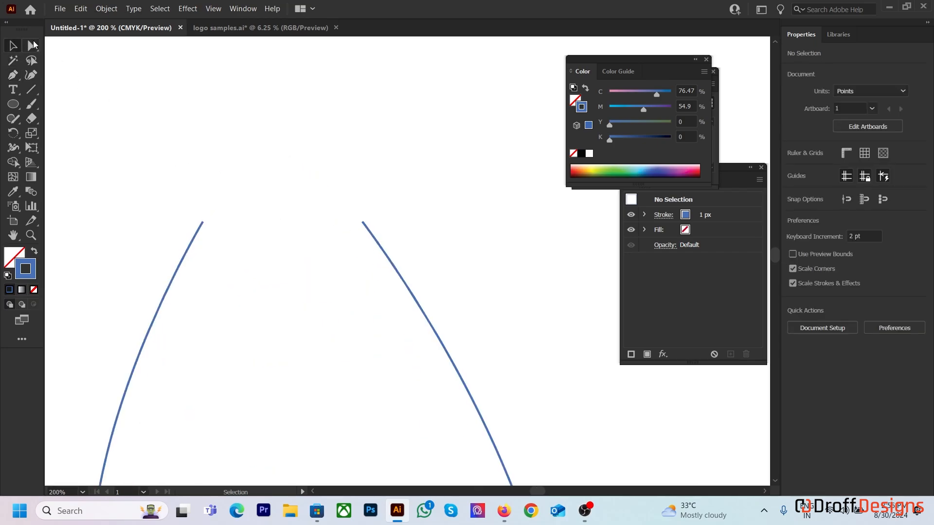
key("a")
left_click_drag(105, 137, 429, 265)
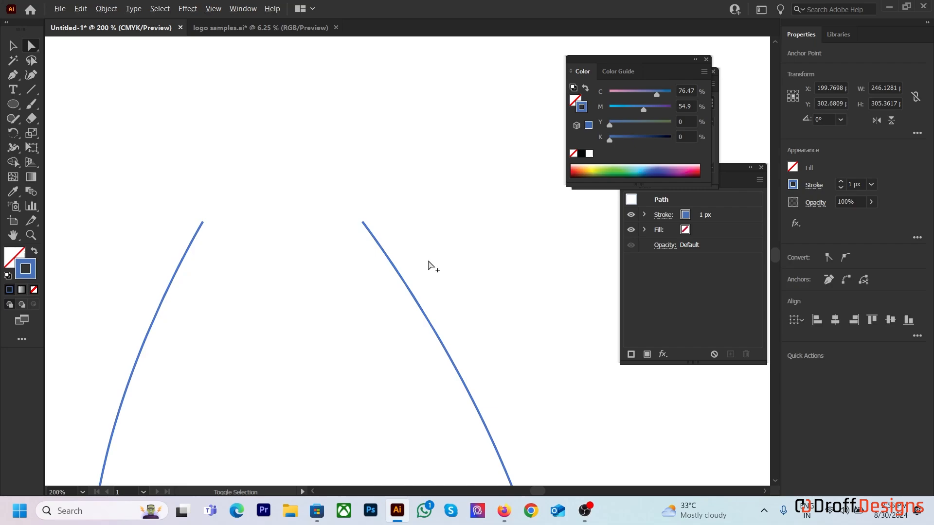
scroll(343, 221, "down", 3)
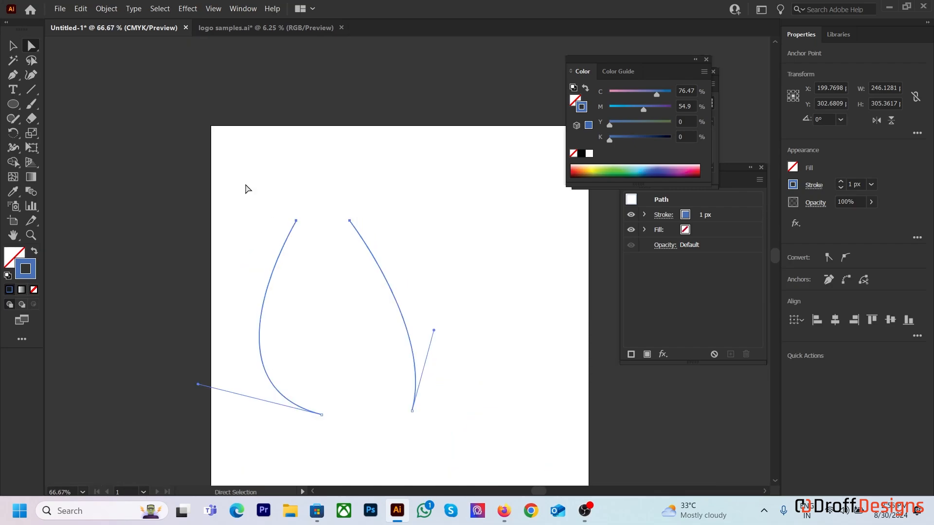
left_click(252, 187)
left_click(379, 261)
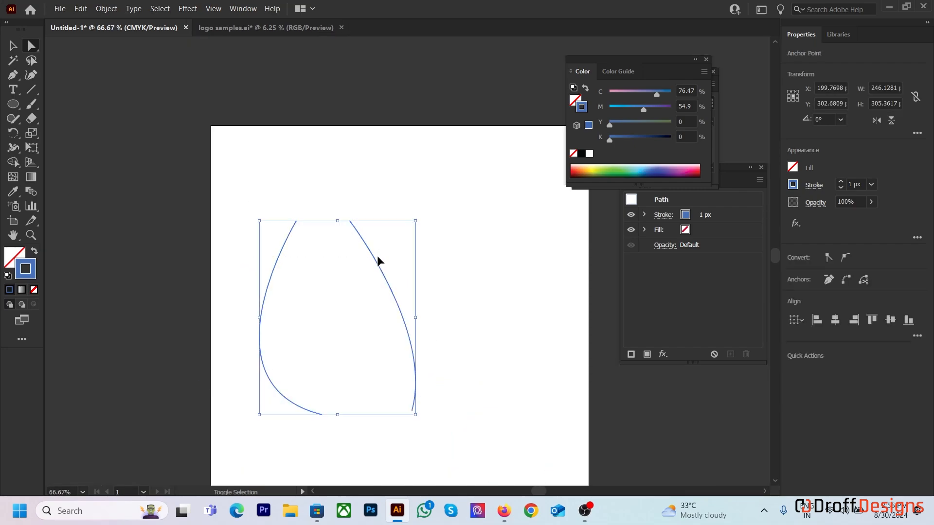
key("ctrl+alt+shift+j")
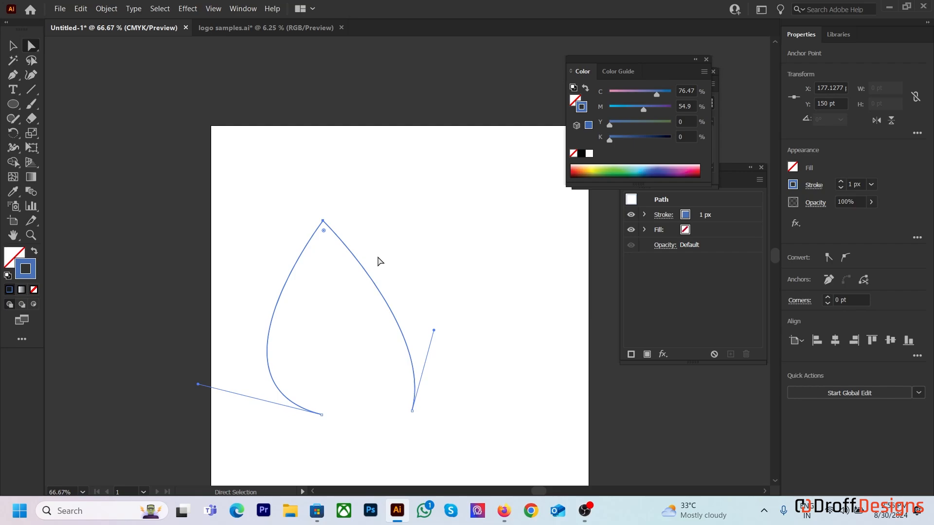
Step: Undo the join, reselect the two upper endpoints and average them on both axes, and deselect the curves
key("ctrl+plus")
key("Delete")
left_click_drag(235, 175, 416, 250)
right_click(323, 210)
left_click(372, 315)
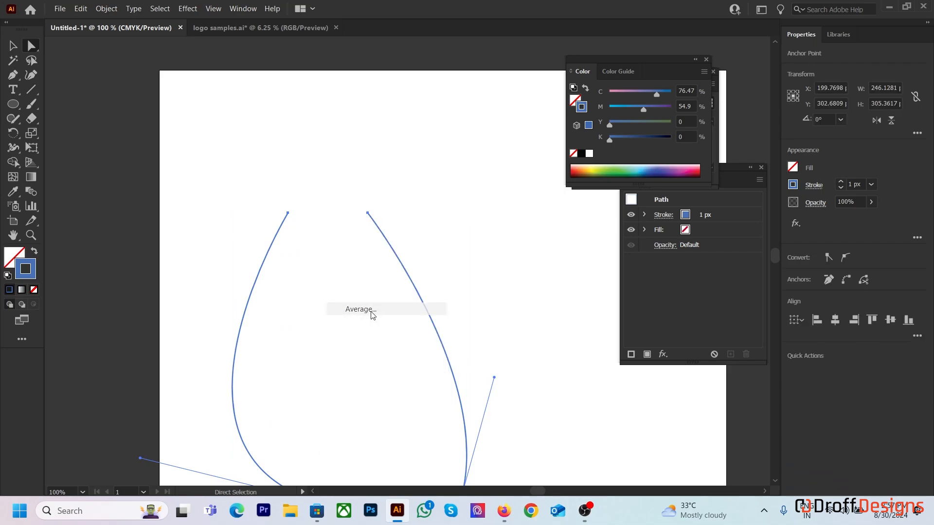
left_click(571, 281)
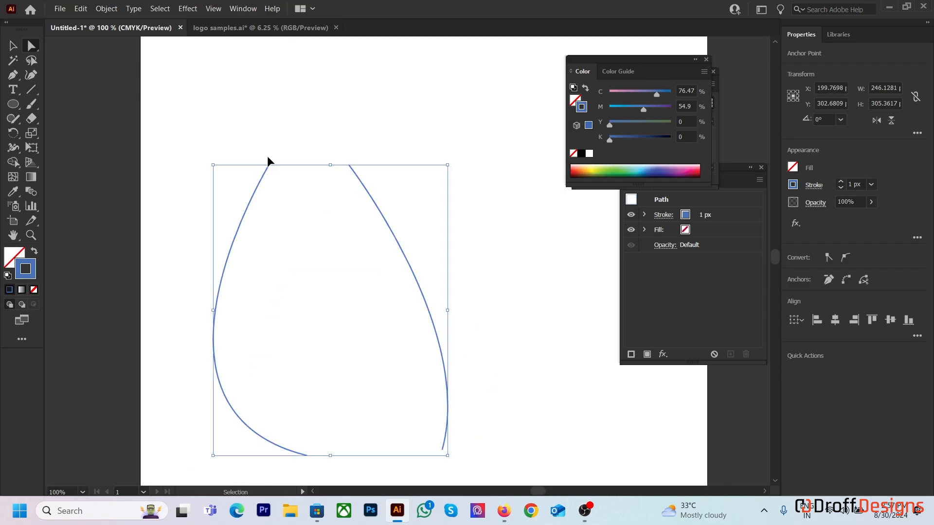
key("ctrl+alt+j")
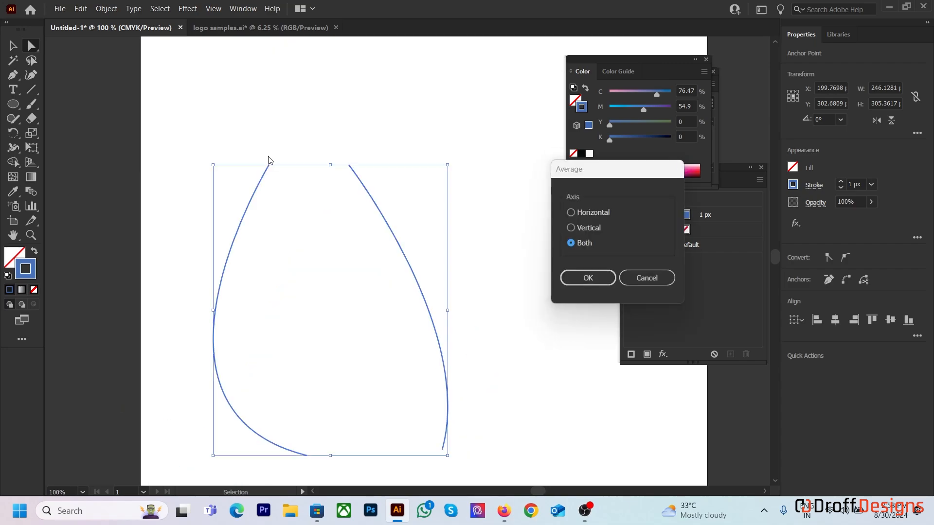
left_click(588, 278)
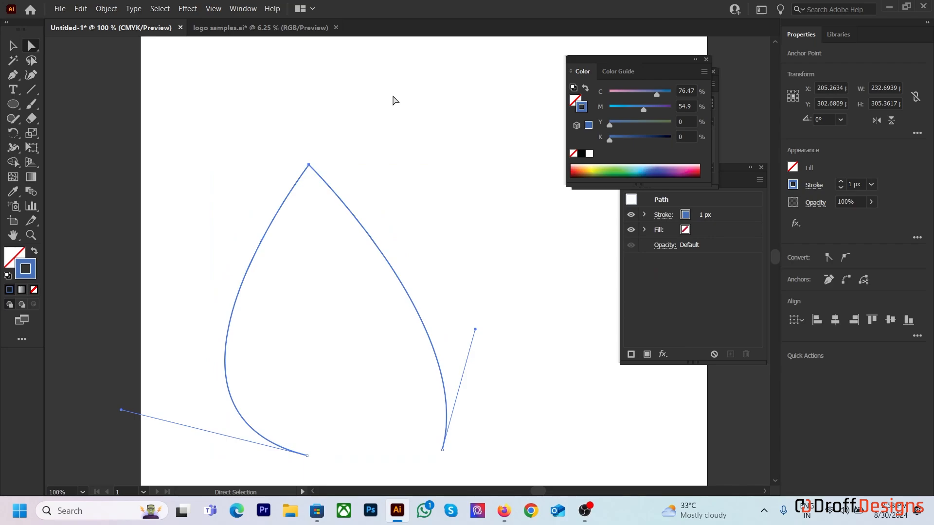
left_click(392, 97)
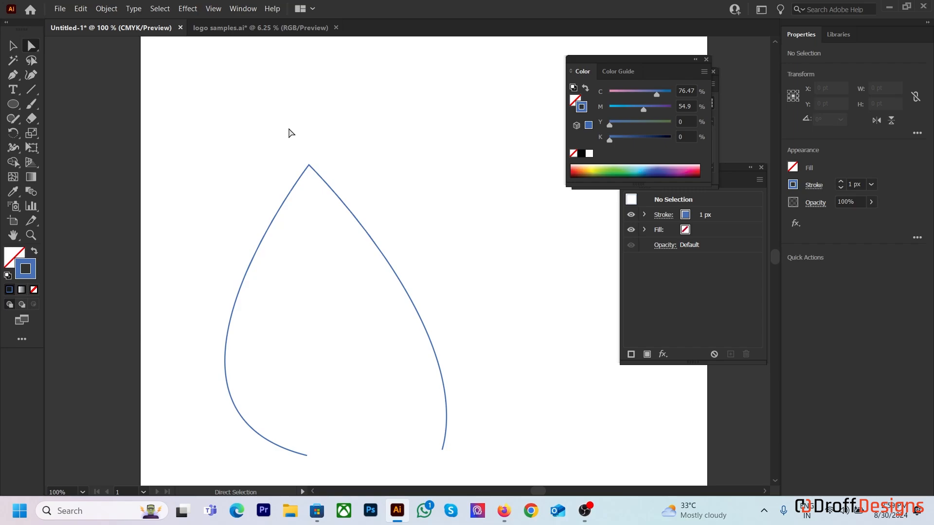
Step: Select both curves on the artboard and delete them
left_click(10, 45)
left_click_drag(156, 88, 529, 454)
key("Delete")
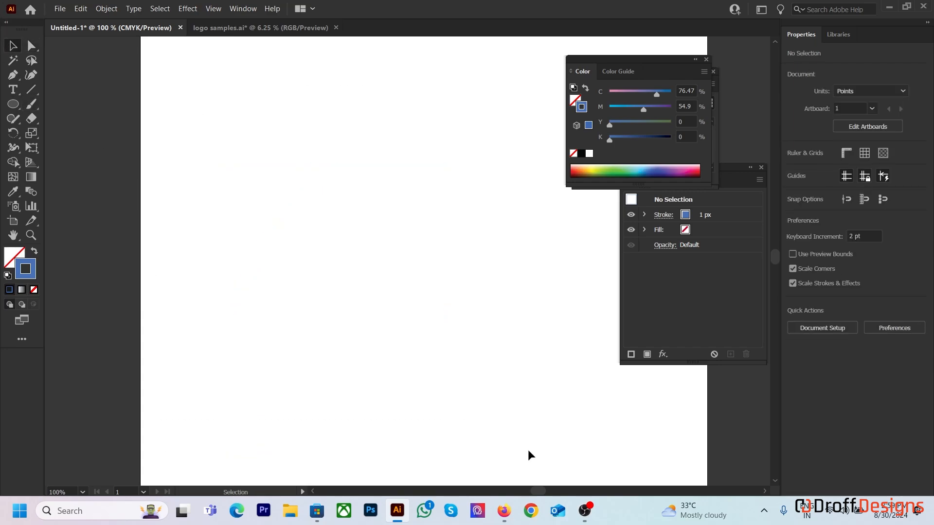
Step: Draw an open crescent across the artboard's left edge with the Pen tool: an arch to a corner tip, and a lower curve back to a lowered anchor
scroll(335, 319, "down", 2)
left_click_drag(386, 304, 361, 203)
key("p")
scroll(390, 279, "up", 2)
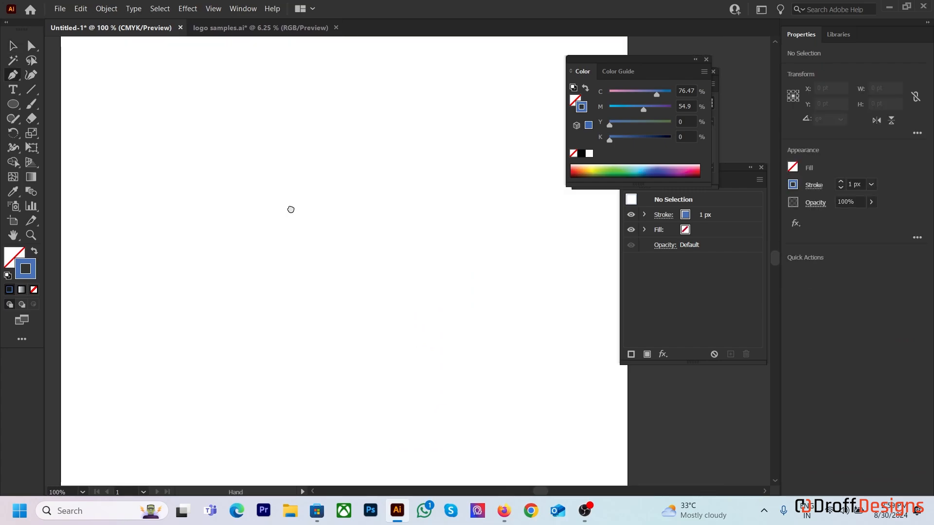
scroll(291, 209, "down", 1)
left_click(112, 226)
left_click_drag(352, 205, 490, 286)
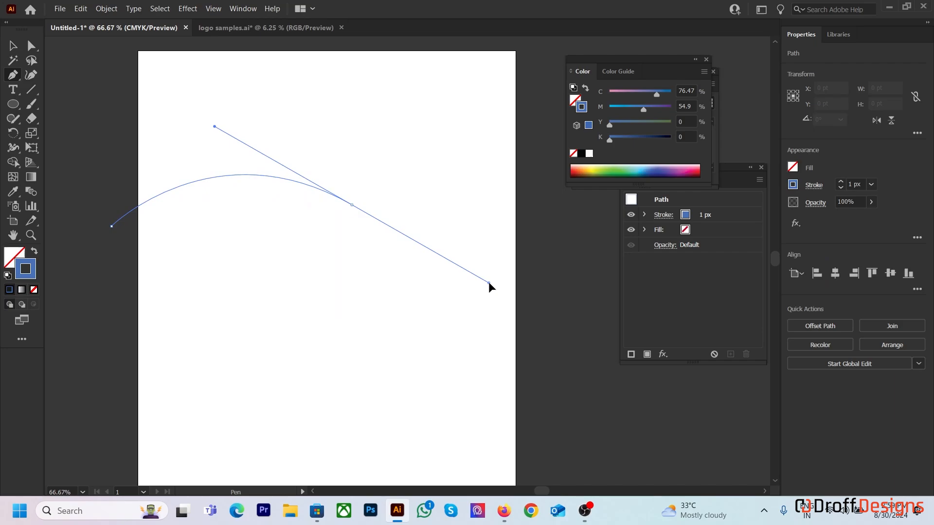
left_click_drag(352, 205, 292, 242)
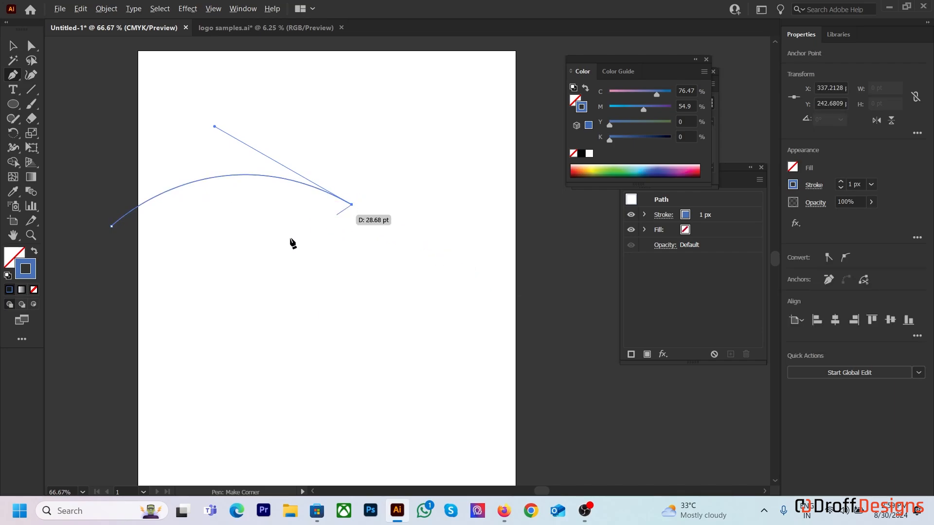
left_click_drag(83, 290, 62, 392)
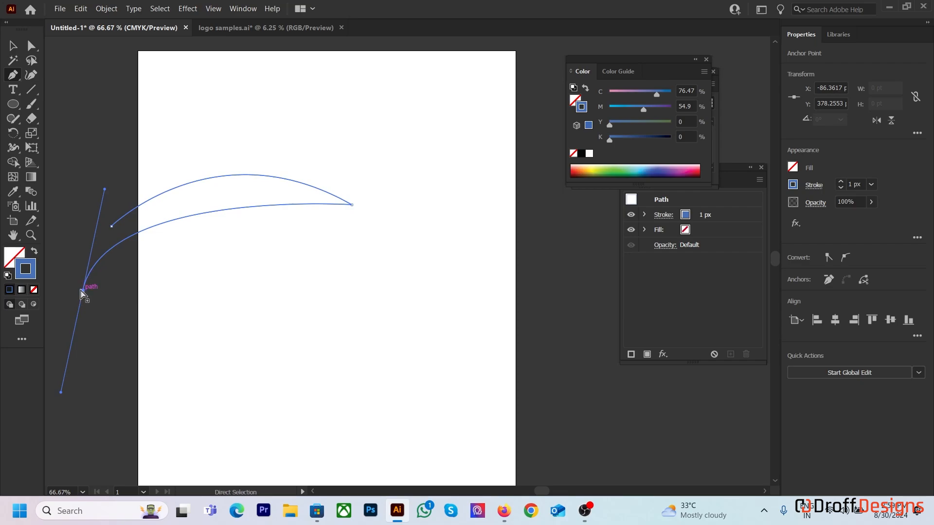
left_click_drag(84, 292, 83, 325)
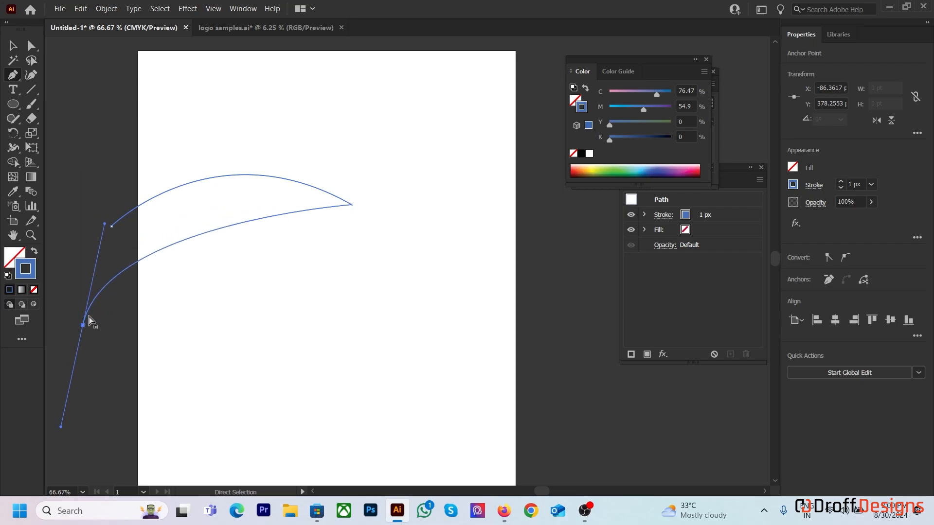
Step: Try to close the crescent path at its starting anchor, and undo the closing segment
left_click_drag(108, 229, 111, 226)
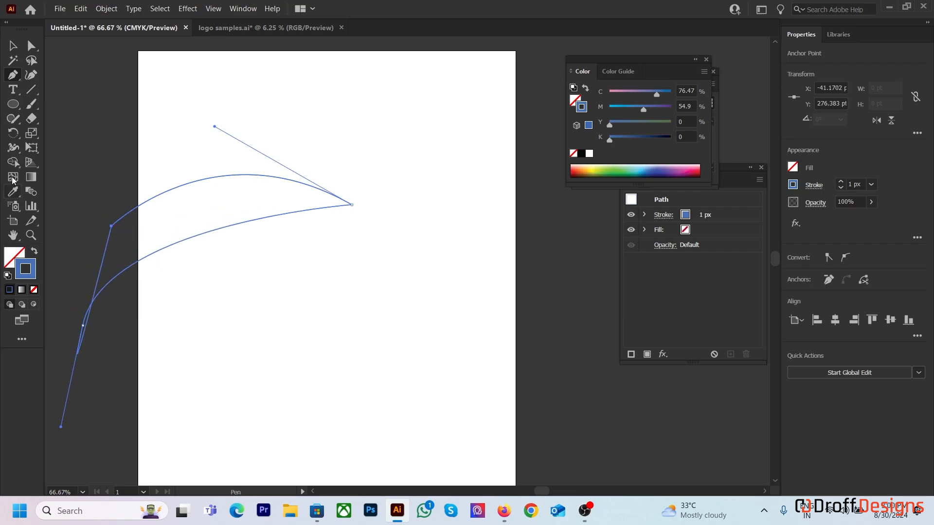
left_click(8, 48)
left_click_drag(139, 123, 334, 301)
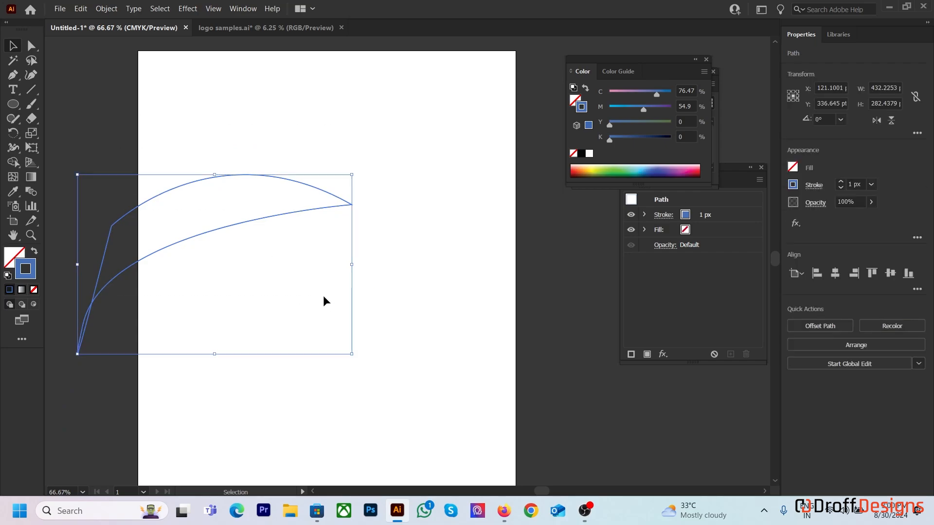
key("ctrl+z")
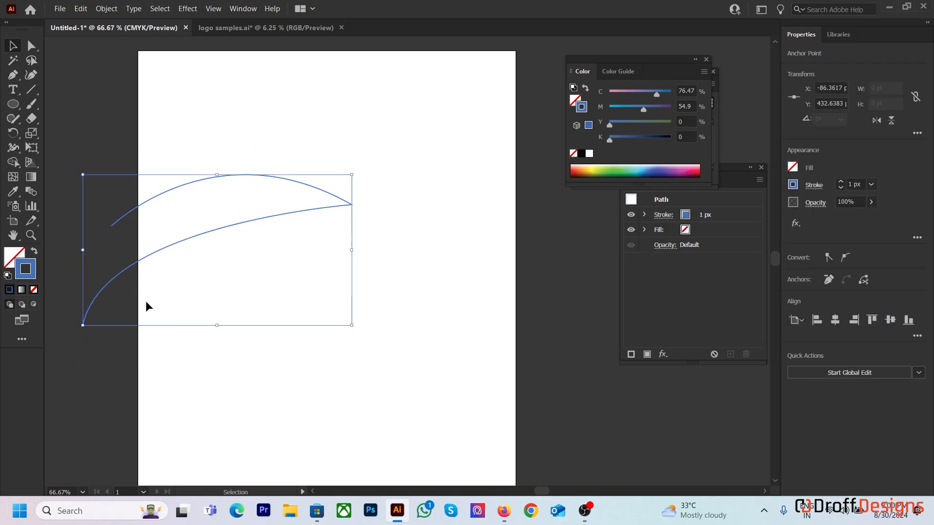
Step: Remove the outgoing handle from the crescent's lower end anchor and close the path with a straight segment to the starting anchor
key("p")
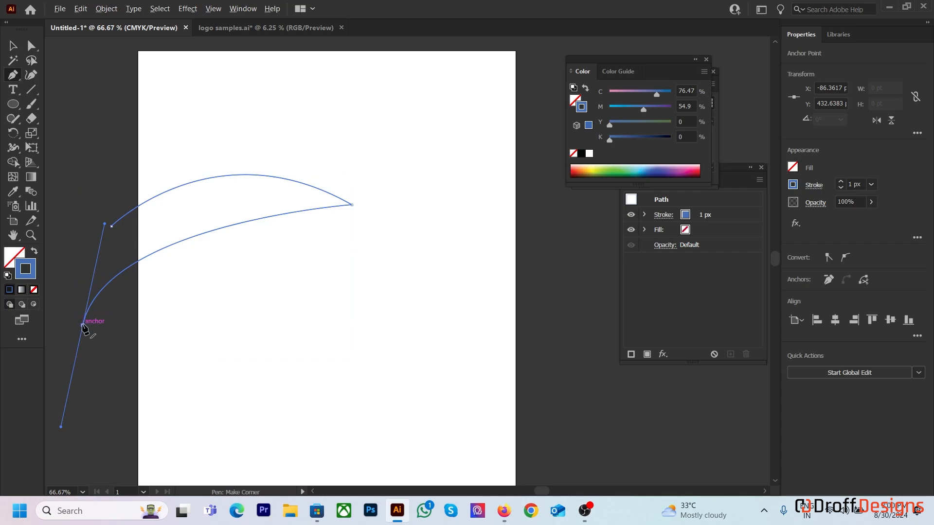
left_click(83, 325)
left_click(111, 226)
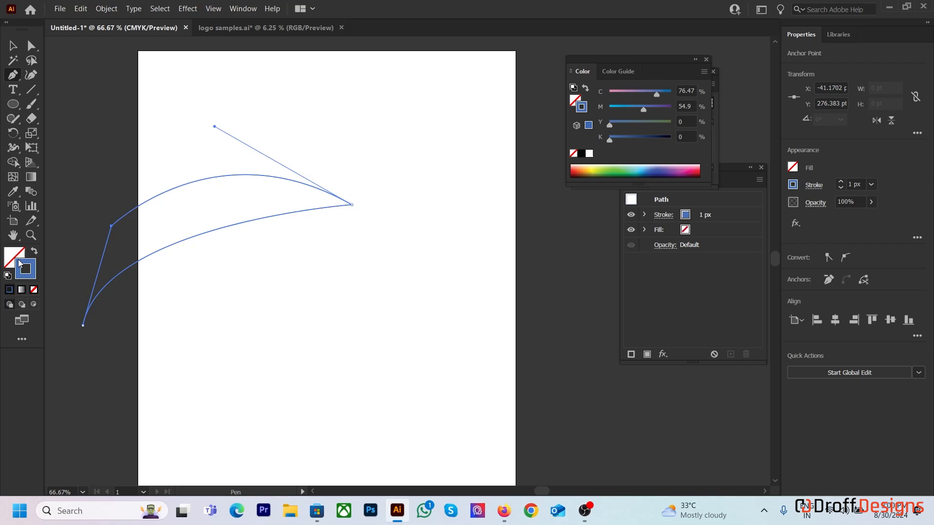
Step: Swap the crescent's fill and stroke to give it a blue fill and no stroke, and deselect it
left_click(34, 253)
left_click(13, 45)
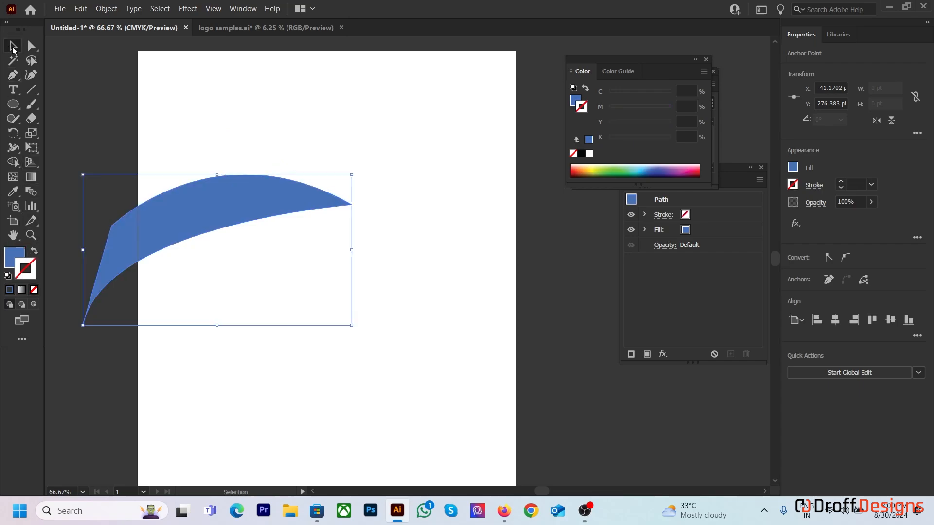
left_click(203, 85)
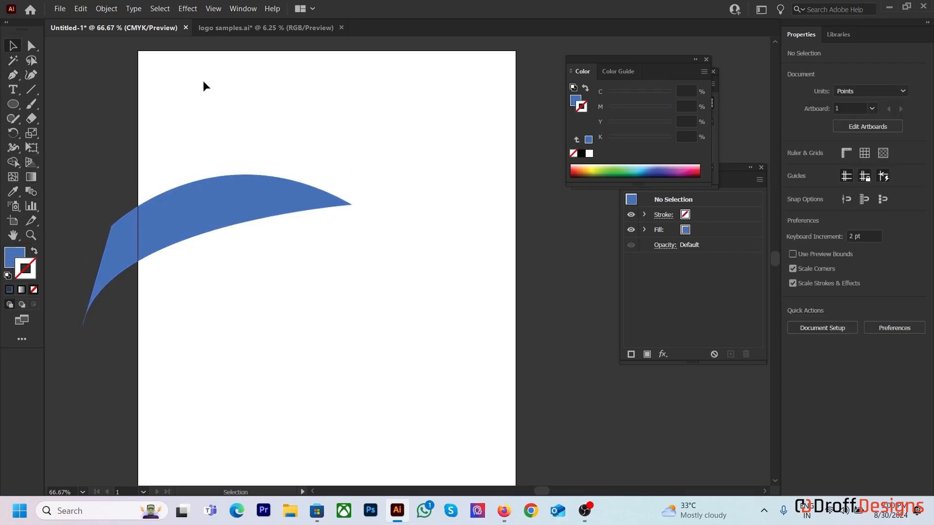
Step: Draw a closed shape from the crescent's tip, curving through its middle to beyond its blunt end and looping above it back to the tip
key("p")
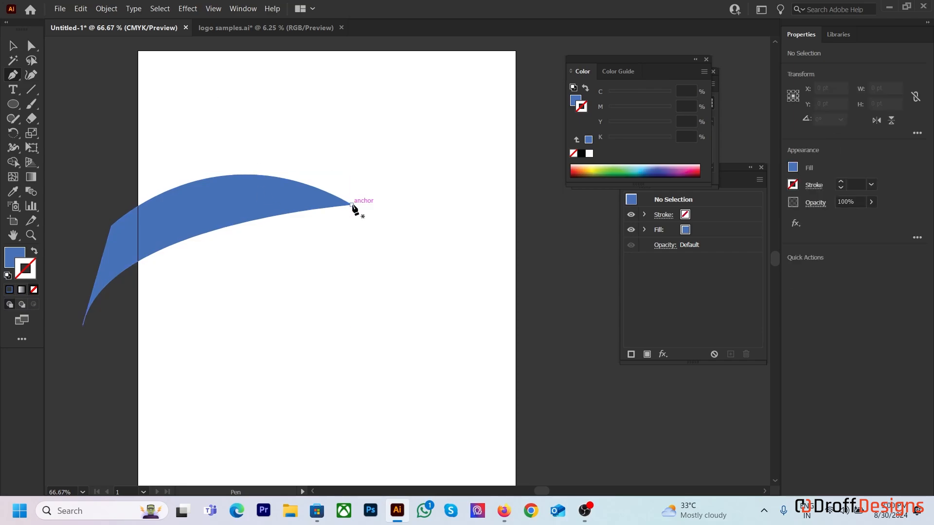
left_click(352, 205)
left_click_drag(80, 264, 123, 372)
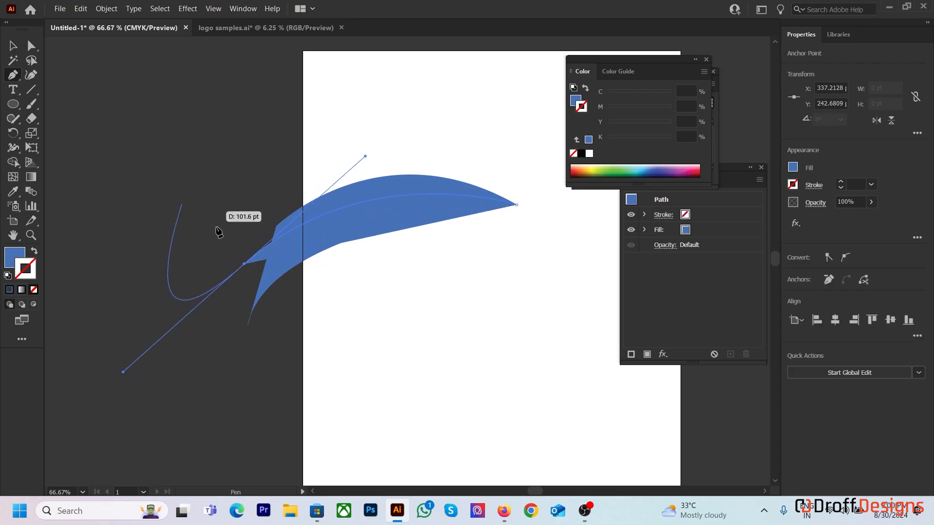
left_click(199, 169)
left_click(309, 120)
left_click(416, 96)
left_click(502, 132)
left_click(503, 181)
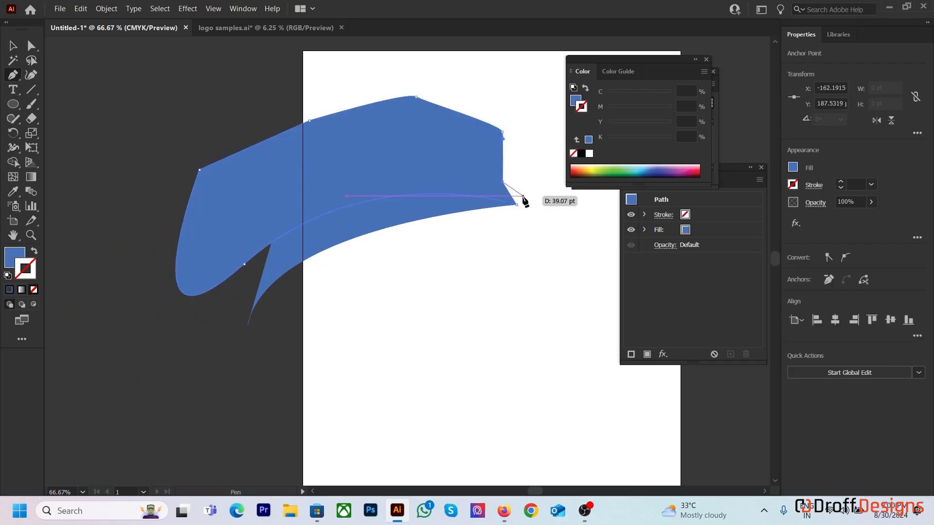
key("ctrl+z")
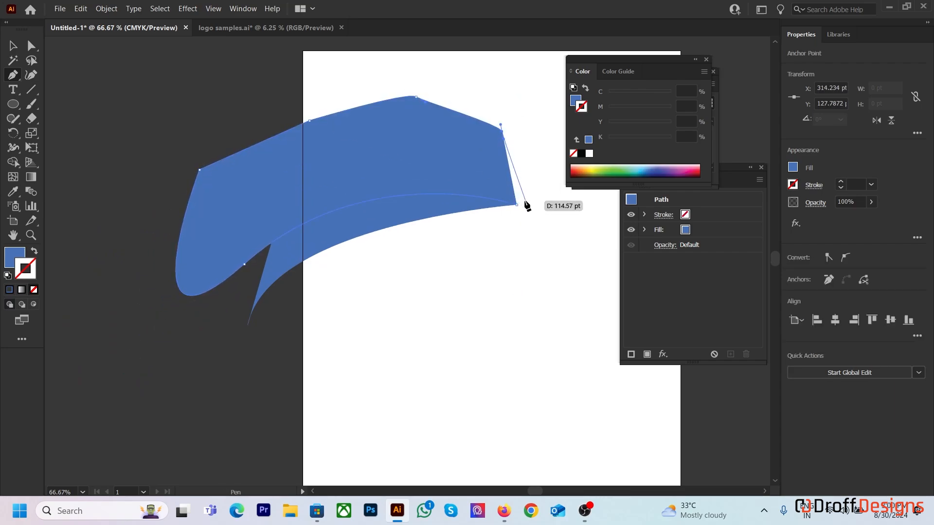
left_click_drag(516, 205, 486, 232)
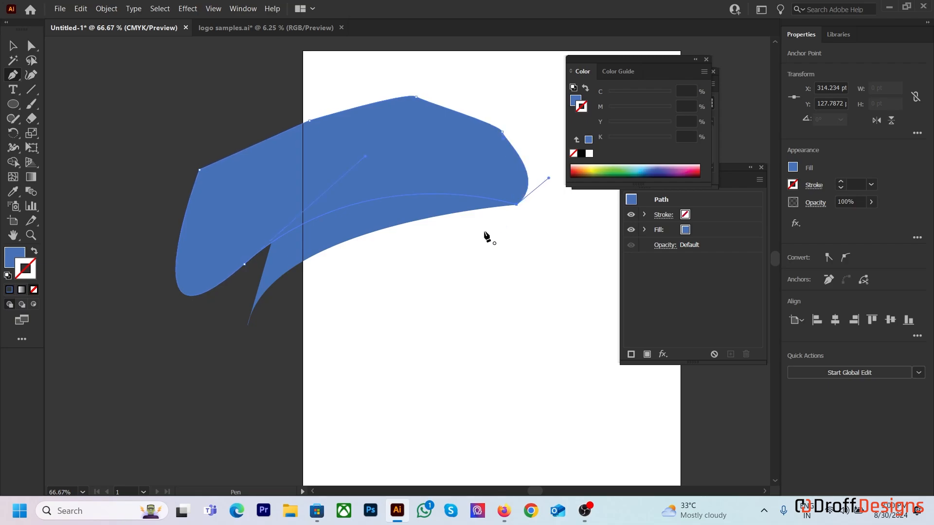
Step: Select both overlapping shapes and remove the area outside the crescent with the Shape Builder tool
key("v")
left_click(409, 289)
left_click(214, 137)
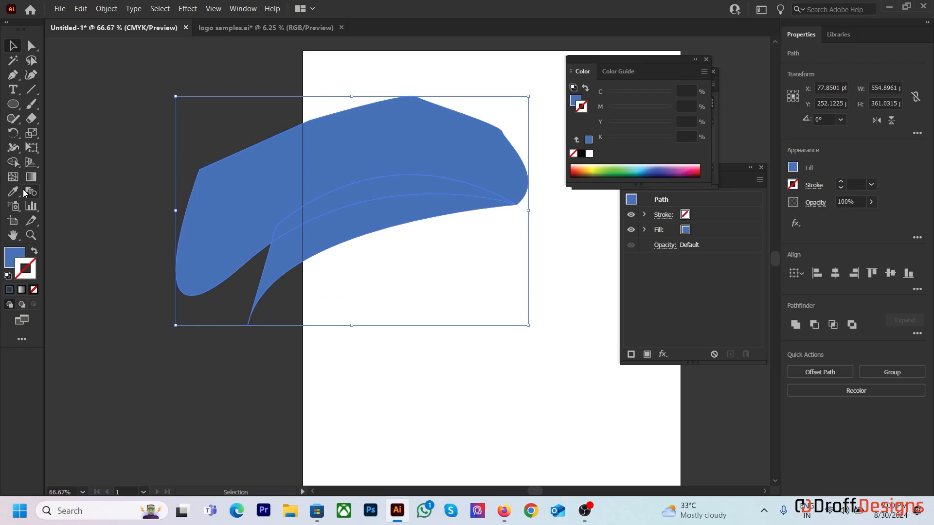
left_click(13, 161)
left_click(307, 165, "alt")
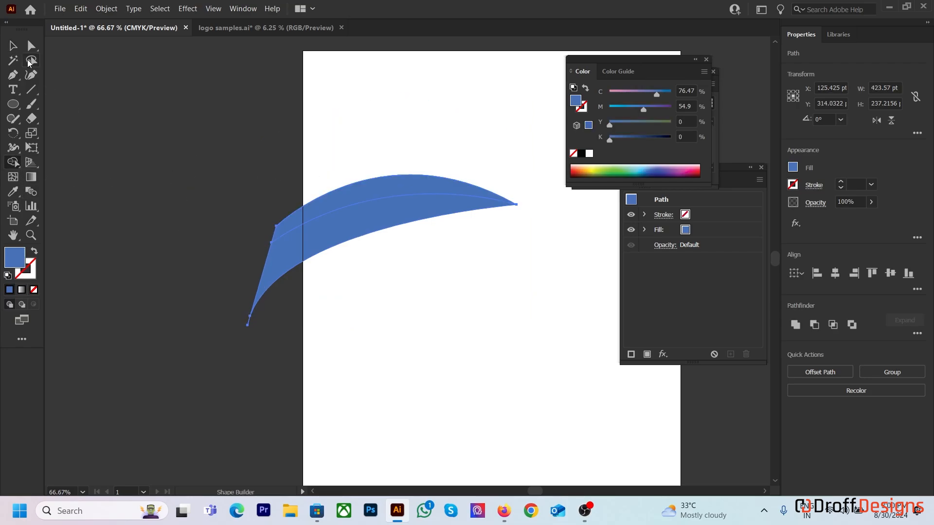
Step: Recolor the crescent's upper part with a darker blue fill of C 89.8 and M 80.78, and deselect it
left_click(11, 47)
left_click(204, 126)
left_click(385, 187)
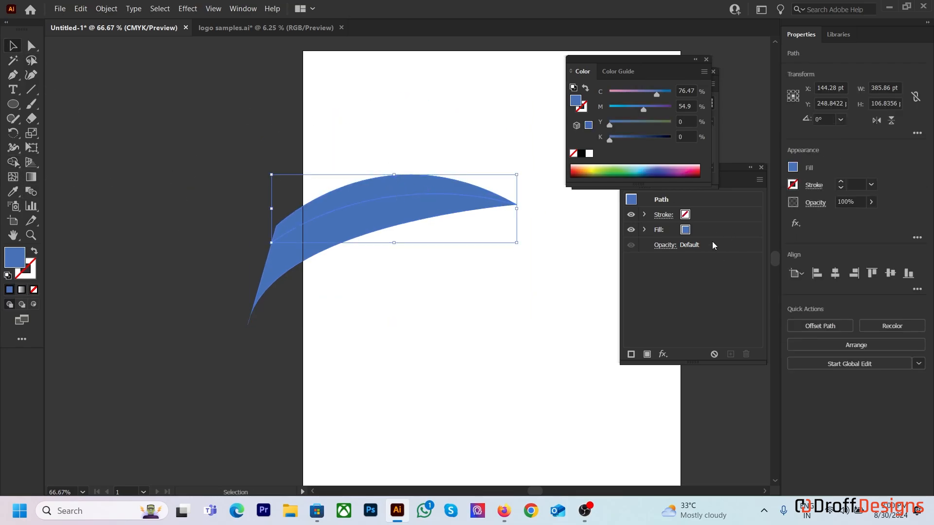
left_click(662, 168)
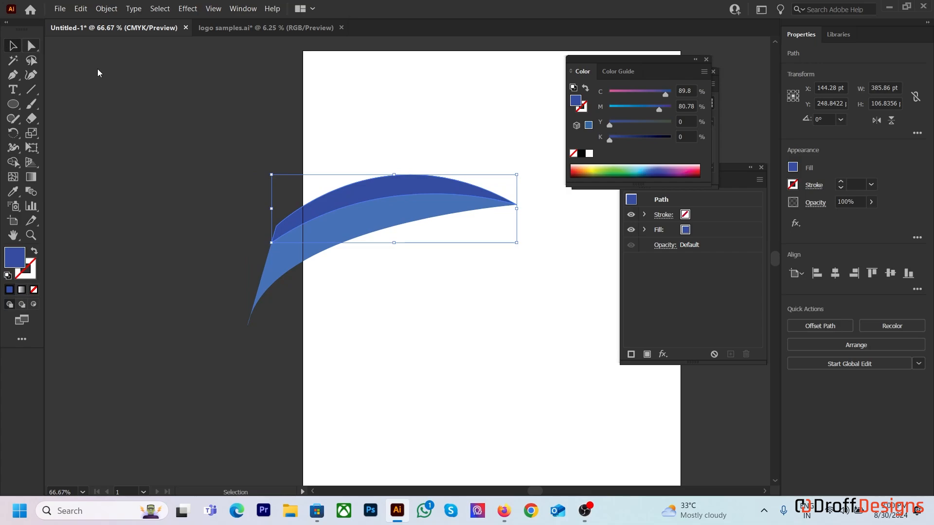
left_click(135, 199)
Step: Select both parts of the two-tone crescent and delete them from the document
scroll(135, 199, "down", 1)
scroll(350, 198, "down", 2)
scroll(462, 182, "up", 2)
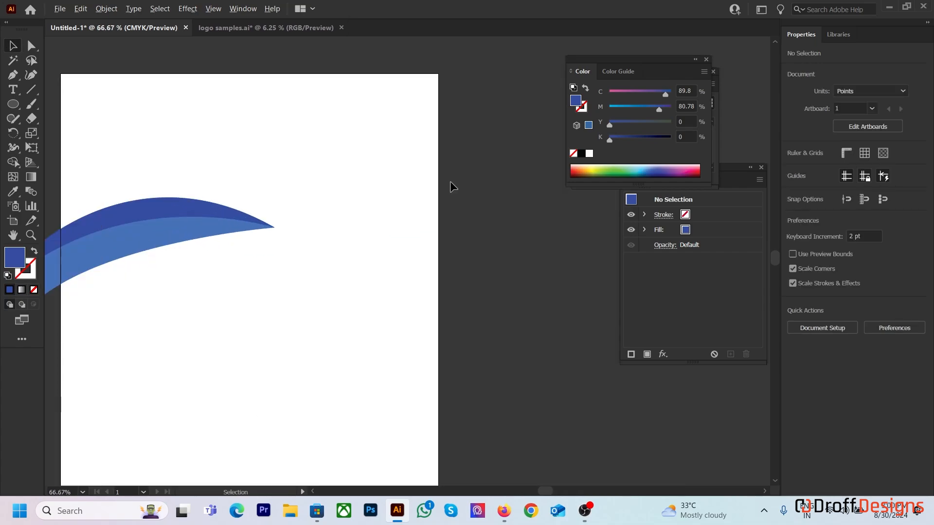
scroll(433, 182, "down", 1)
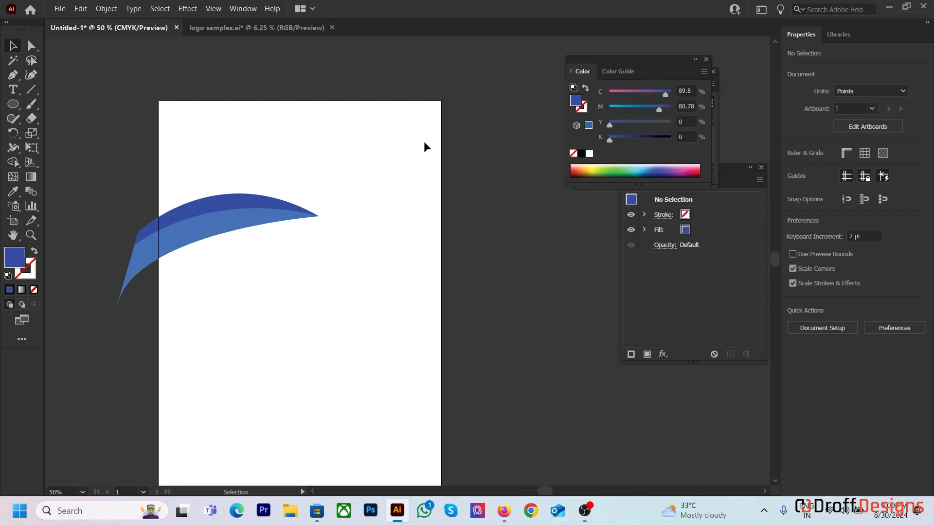
left_click_drag(353, 161, 96, 316)
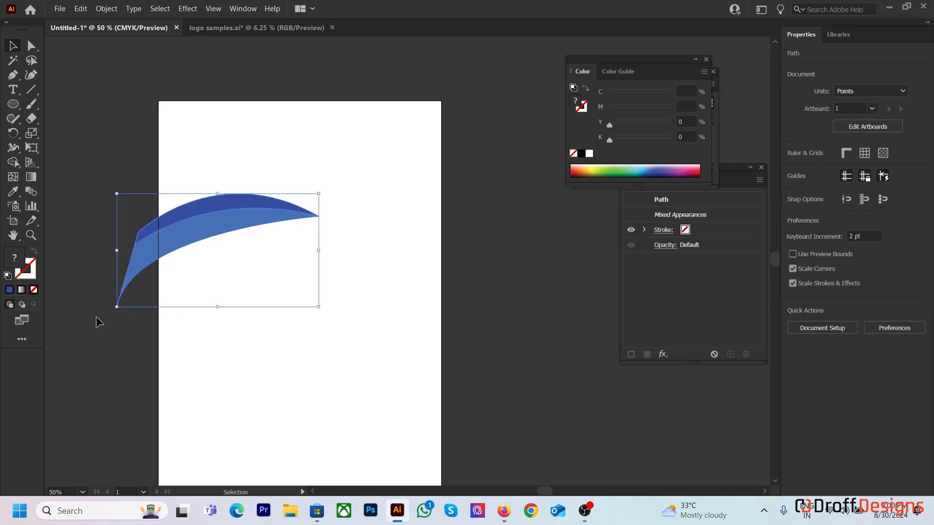
key("Delete")
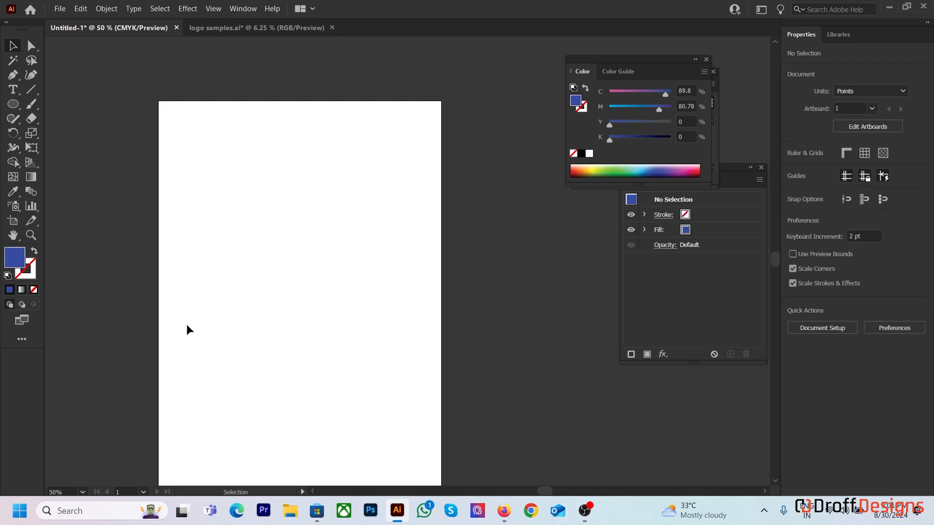
Step: Draw a blue circle about 328 pt in diameter on the artboard, move it slightly down and left, and deselect it
scroll(216, 251, "up", 2)
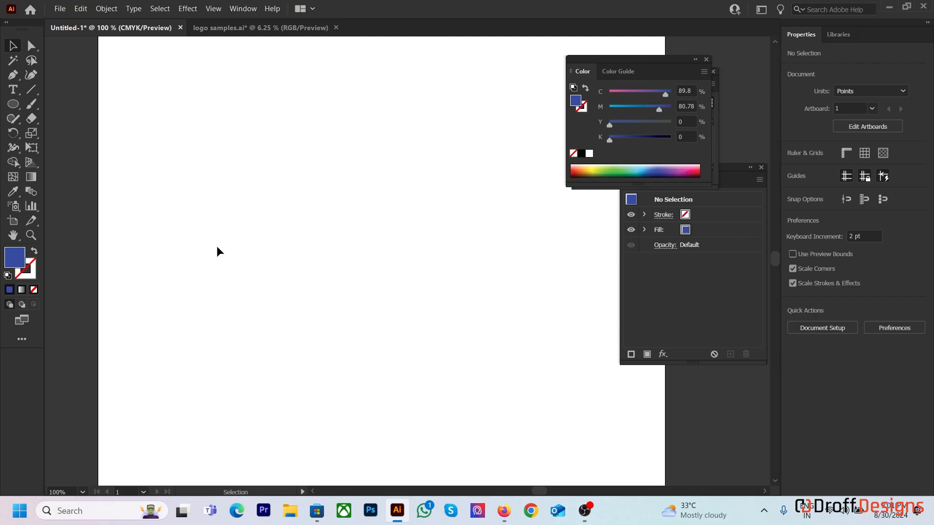
scroll(209, 219, "down", 2)
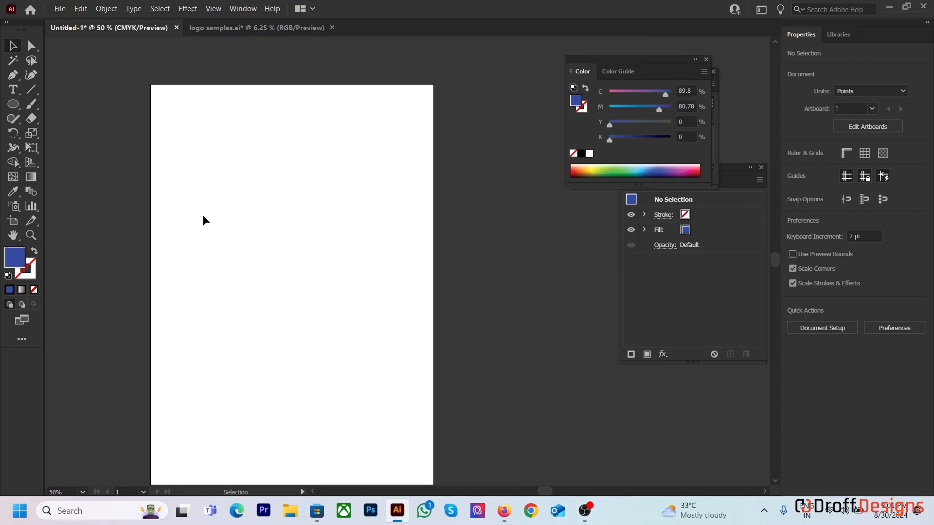
scroll(200, 214, "up", 1)
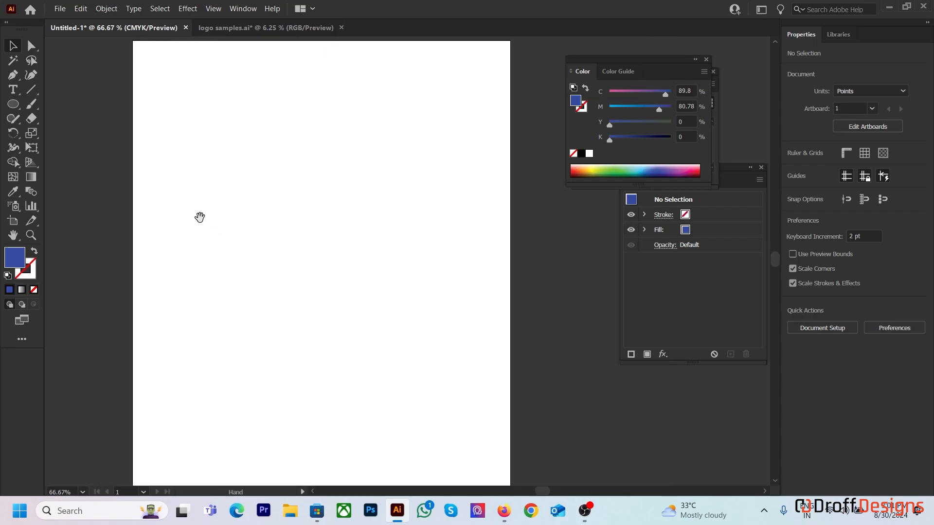
left_click(13, 103)
left_click_drag(188, 130, 349, 337)
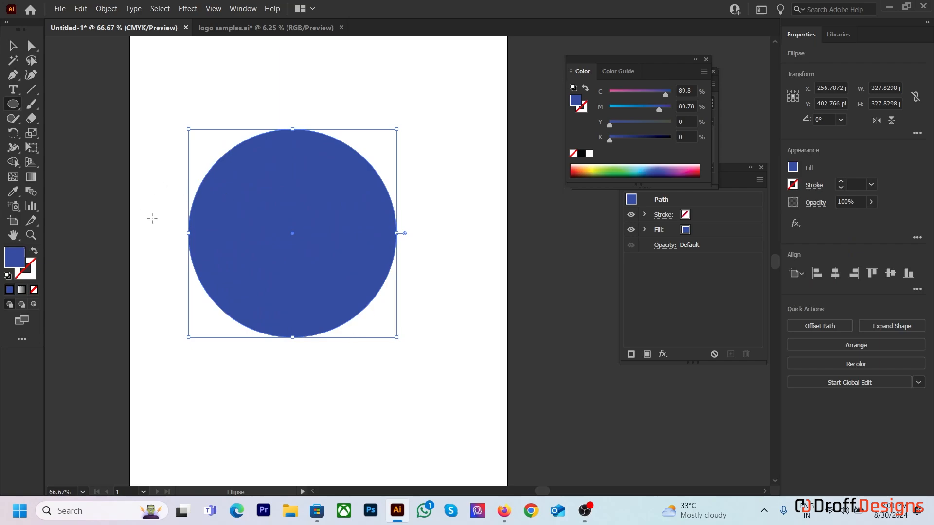
left_click(14, 46)
left_click_drag(305, 233, 299, 256)
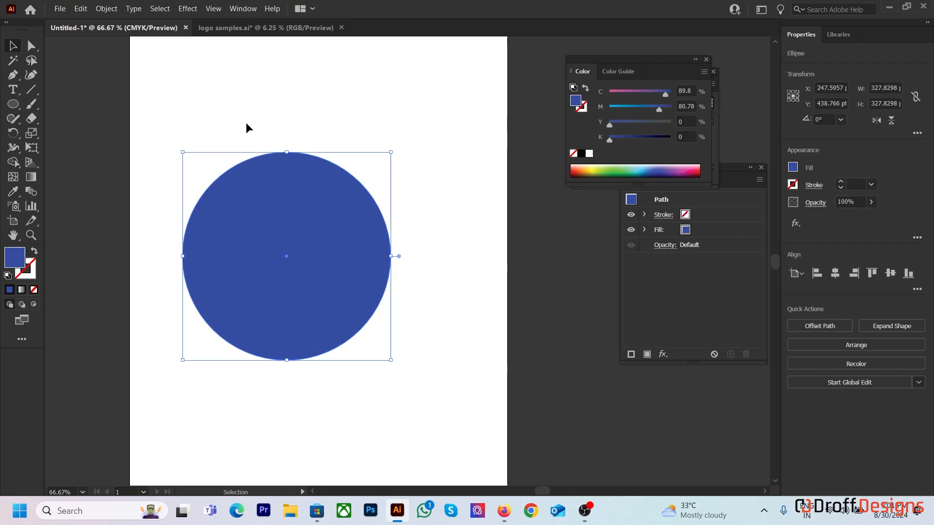
left_click(145, 82)
Step: Draw a closed five-point Pen shape from the circle's upper right, through its interior and past its lower edge, with a curved underside
left_click(13, 74)
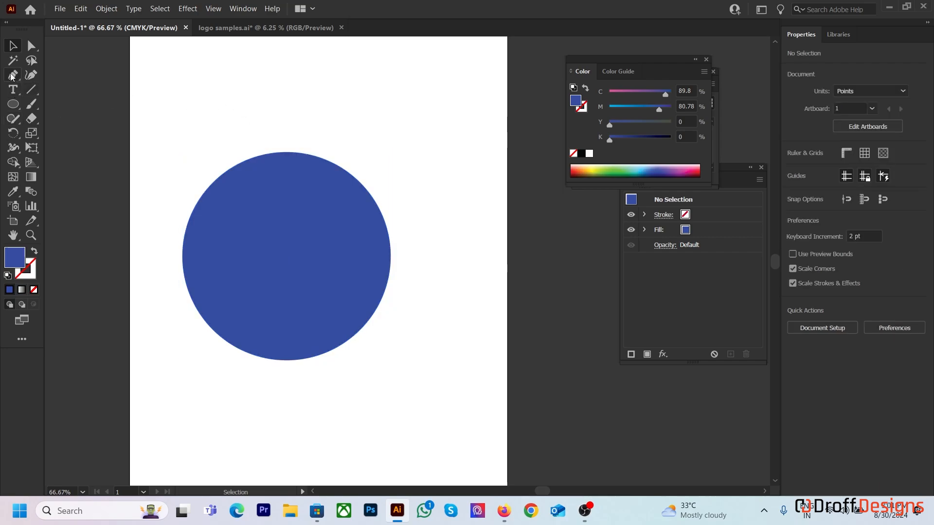
left_click(399, 101)
left_click(248, 219)
left_click_drag(358, 354, 404, 372)
left_click(498, 294)
left_click_drag(491, 163, 489, 159)
left_click(399, 101)
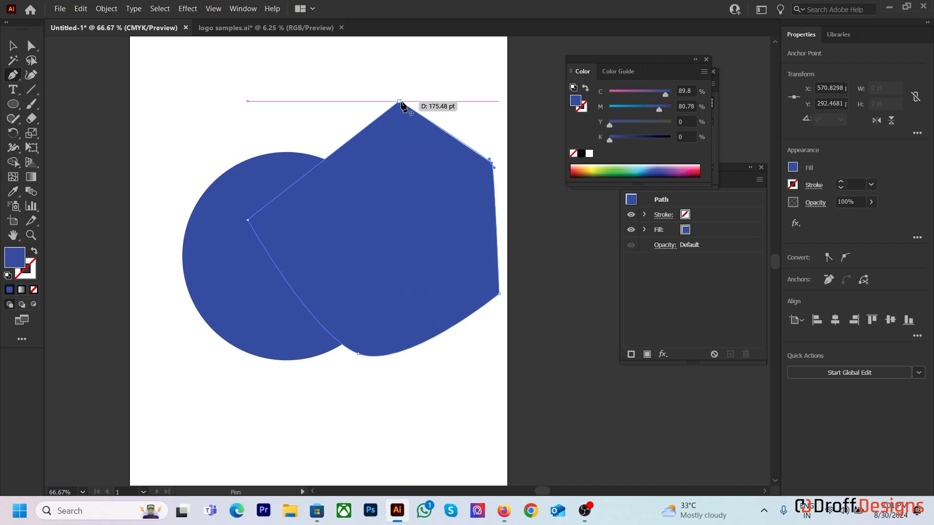
left_click(13, 45)
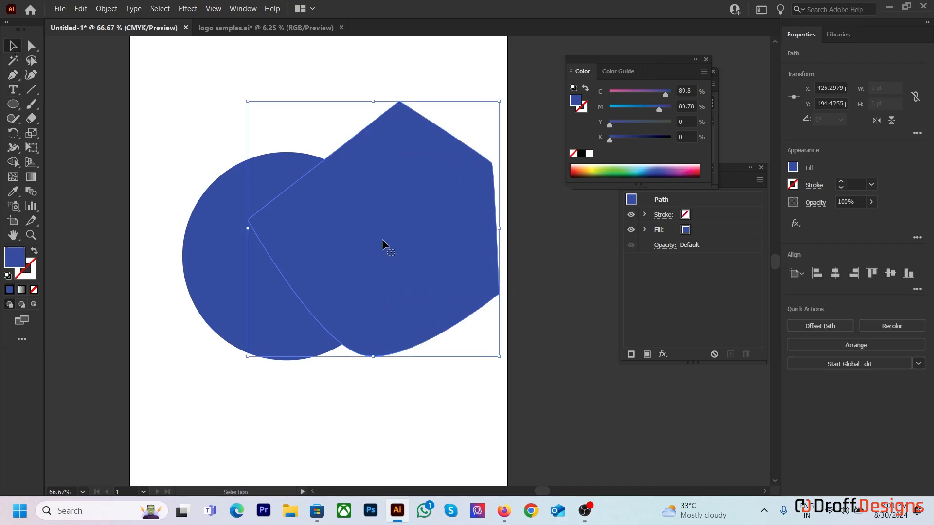
left_click_drag(152, 108, 470, 381)
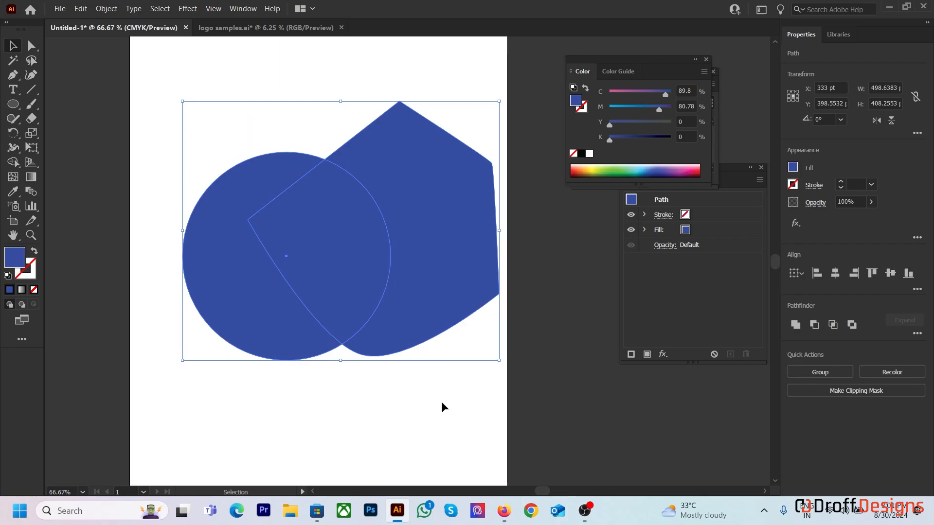
left_click(422, 381)
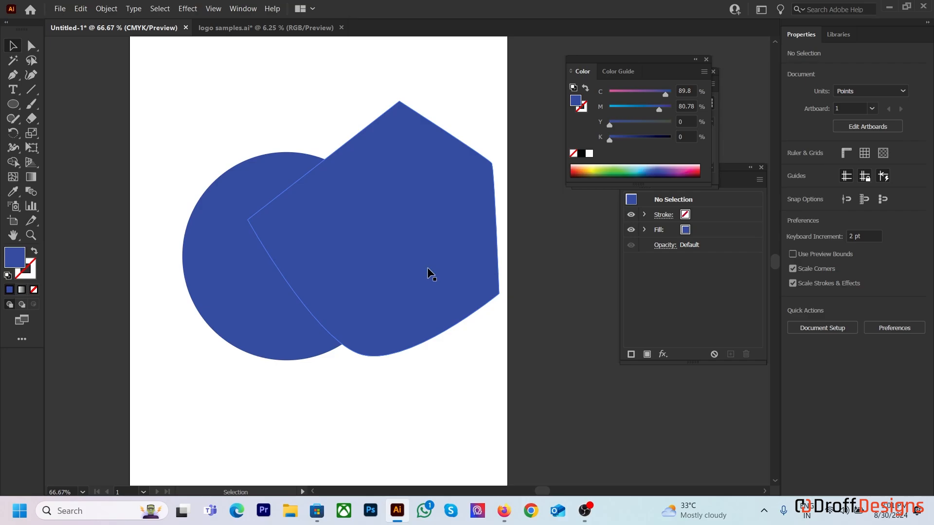
Step: Open the Downloads folder in File Explorer, show its files as large thumbnails, and find the white box mockup image
key("alt+Tab")
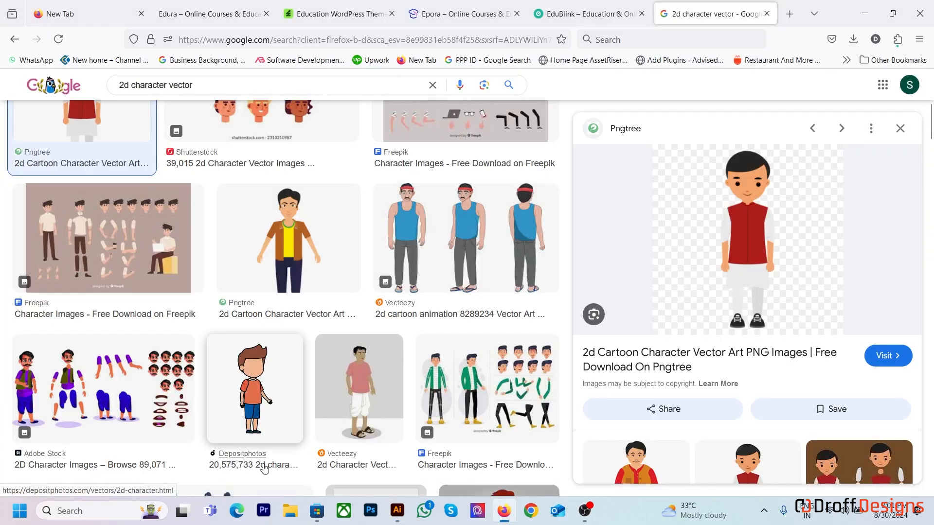
left_click(289, 519)
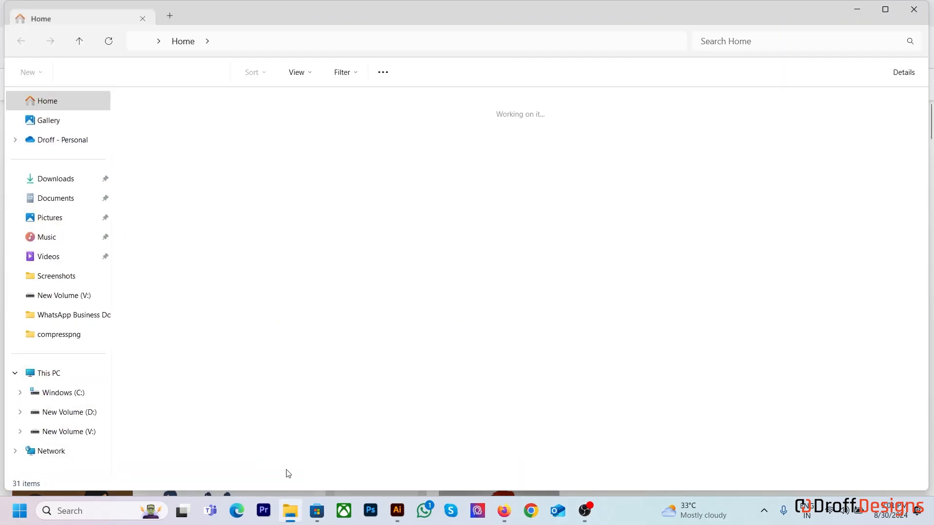
left_click(74, 180)
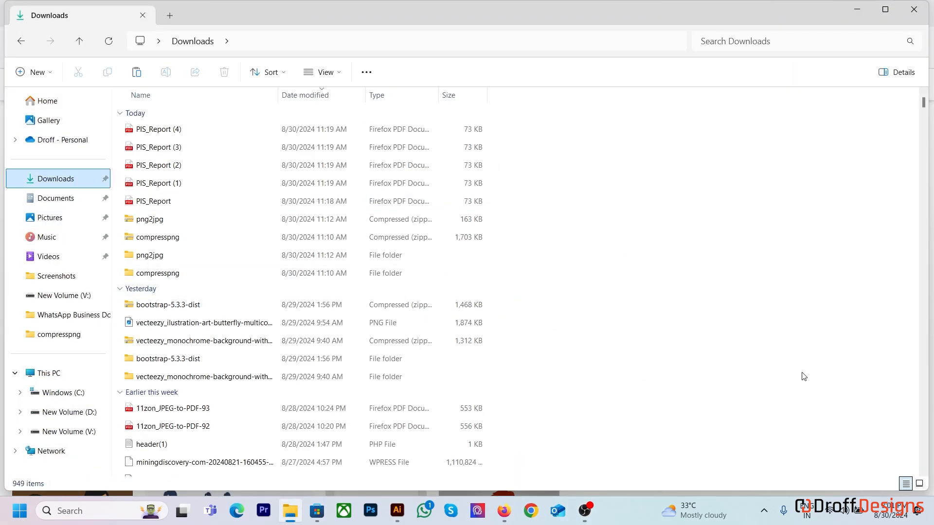
left_click(918, 483)
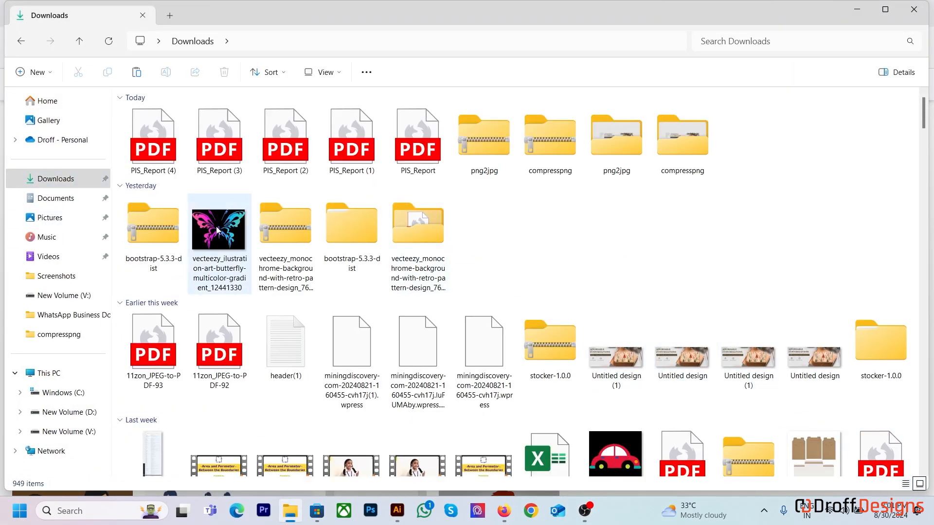
left_click(243, 290)
scroll(613, 297, "down", 10)
scroll(611, 344, "down", 5)
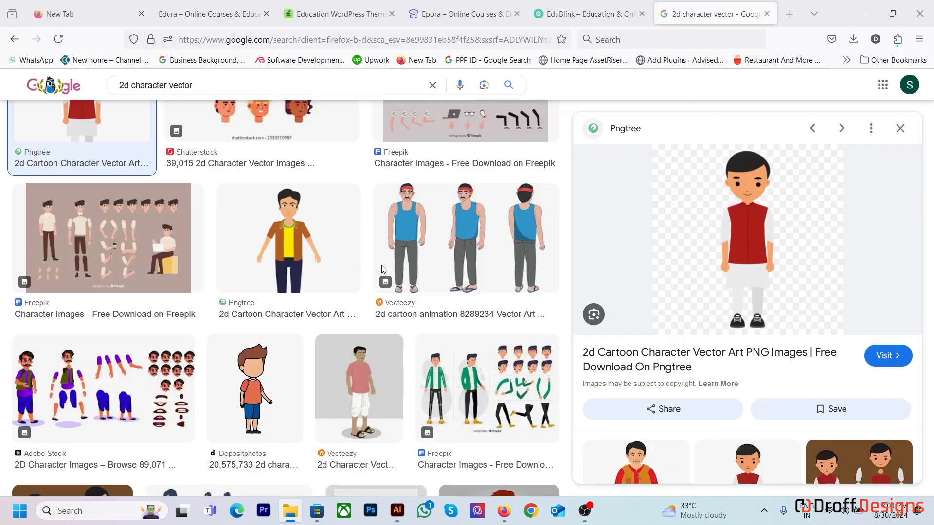
Step: Place the white box mockup image in the Illustrator document as a linked file and move it left of the artboard
left_click_drag(381, 269, 381, 267)
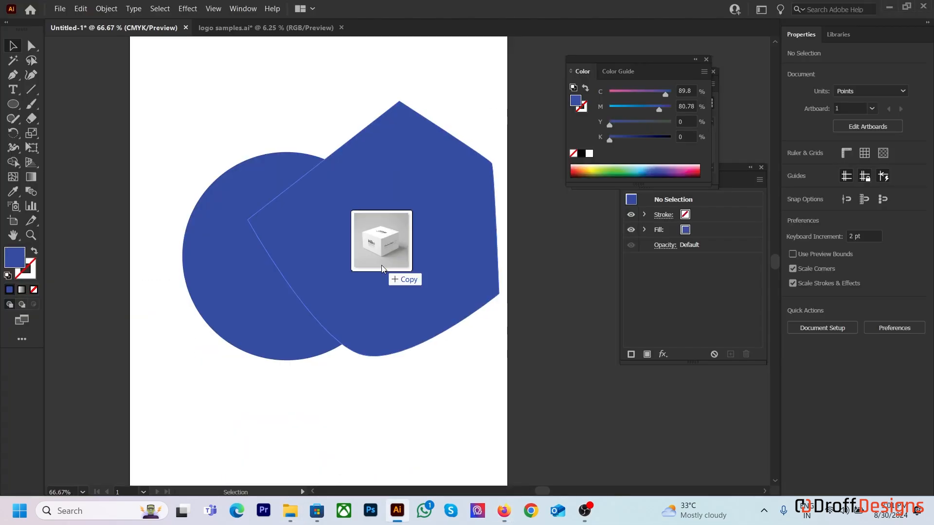
left_click_drag(381, 267, 380, 267)
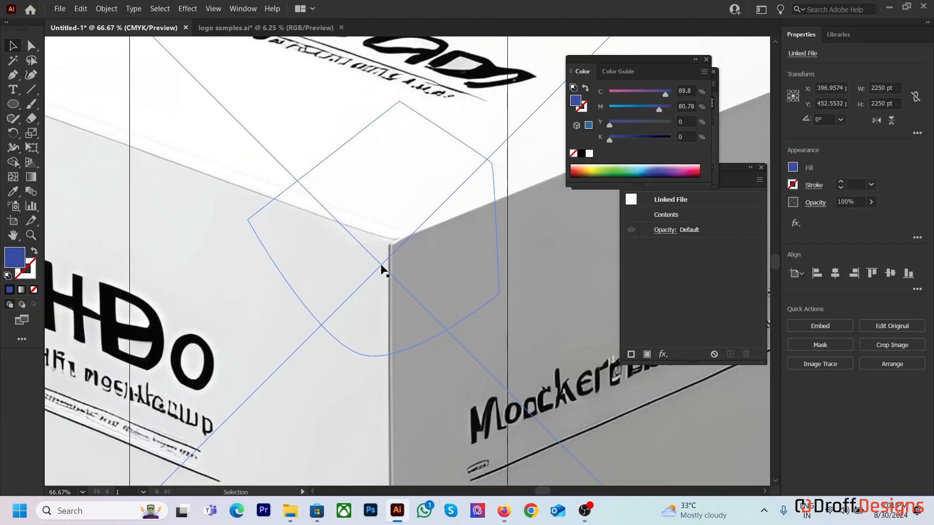
scroll(381, 265, "down", 4)
left_click_drag(390, 219, 116, 228)
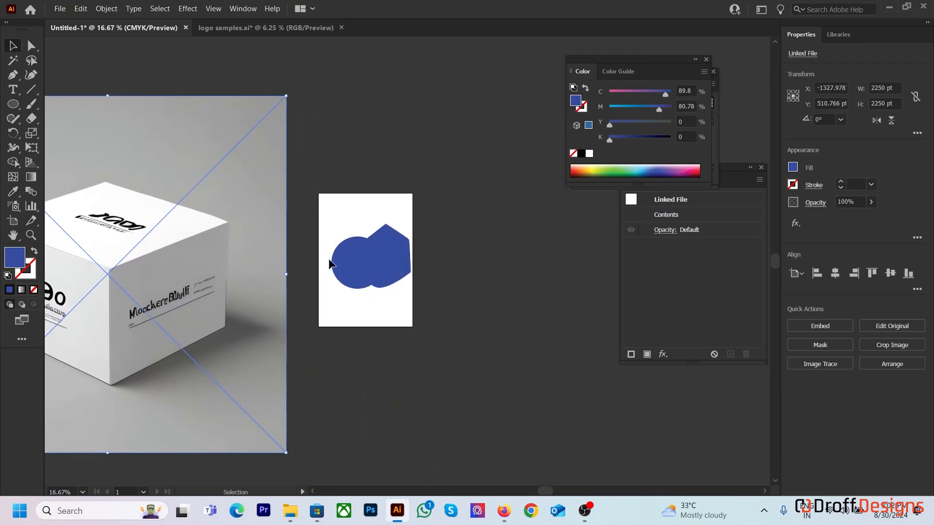
Step: Move the circle across the artboard's left edge, then embed the linked box image and deselect it
mouse_move(329, 263)
left_mouse_down()
mouse_move(340, 267)
mouse_move(326, 258)
left_mouse_up()
left_click(175, 195)
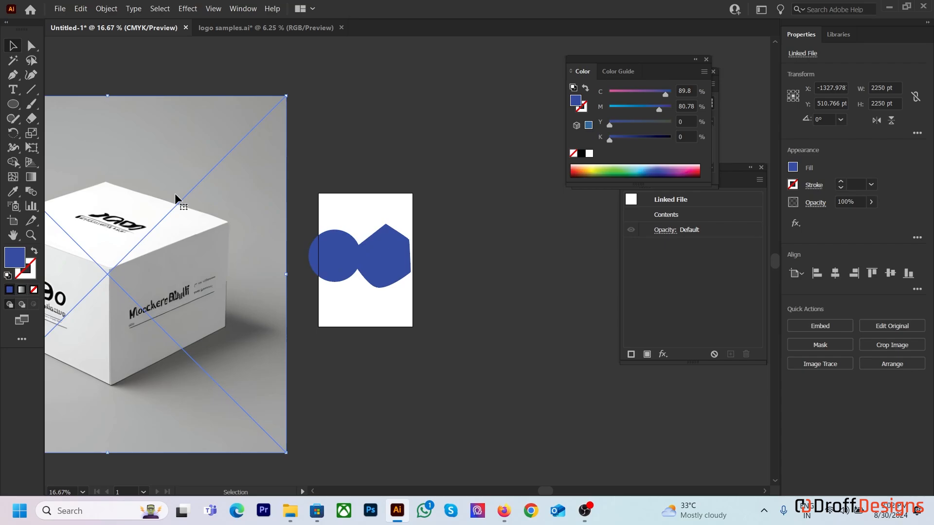
left_click(813, 329)
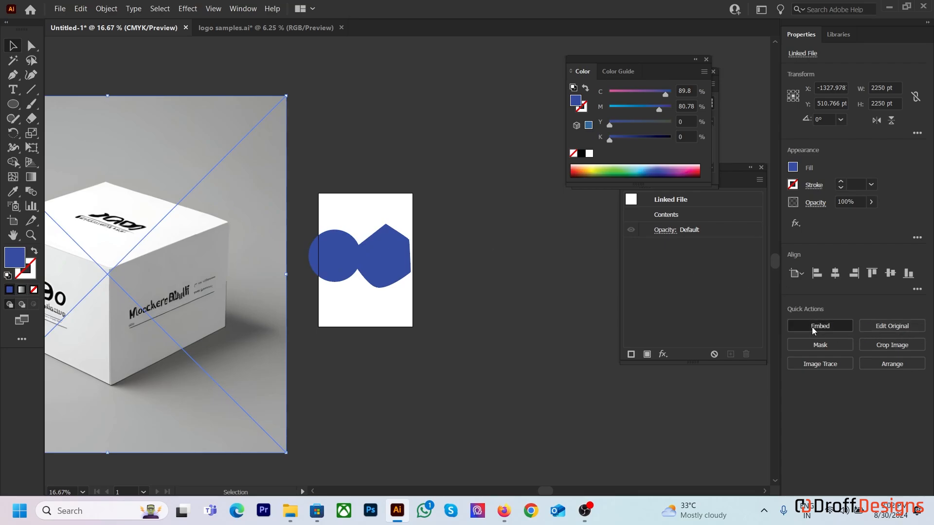
left_click(399, 117)
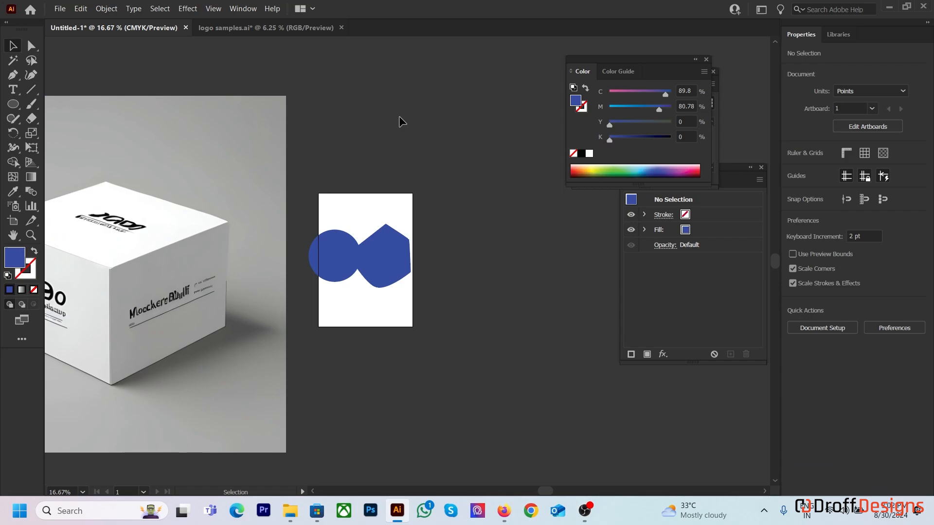
Step: Move the circle and the Pen shape together so they overlap, and recolor the Pen shape green with C 54.51 and Y 71.37
scroll(380, 239, "up", 5)
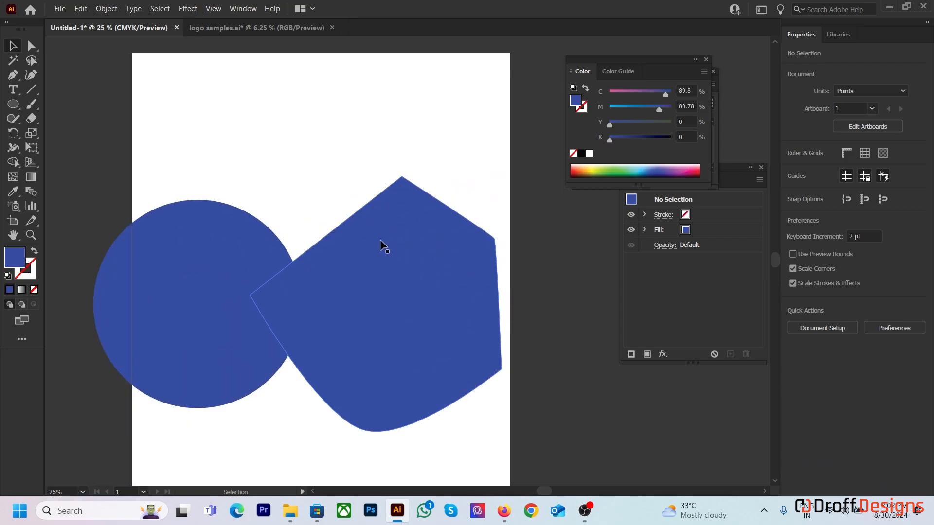
scroll(285, 181, "down", 1)
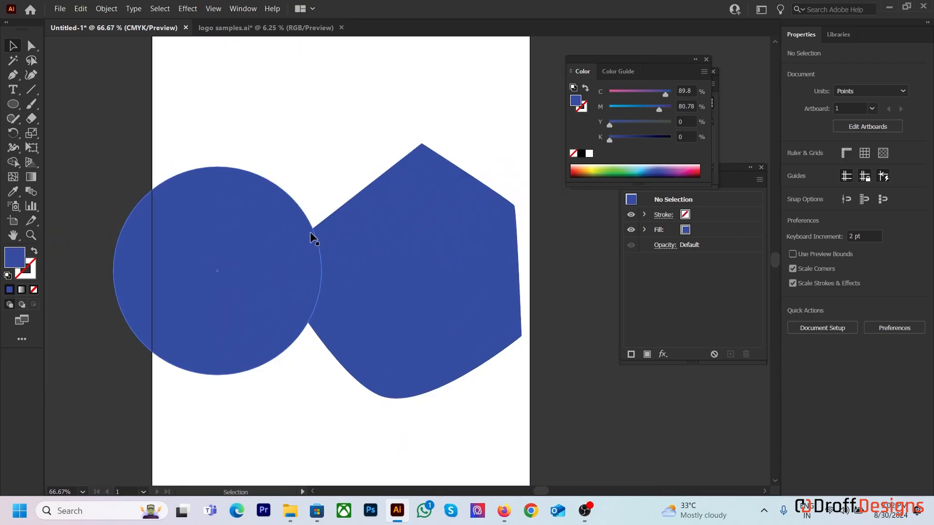
left_click_drag(241, 228, 290, 225)
left_click_drag(459, 255, 418, 252)
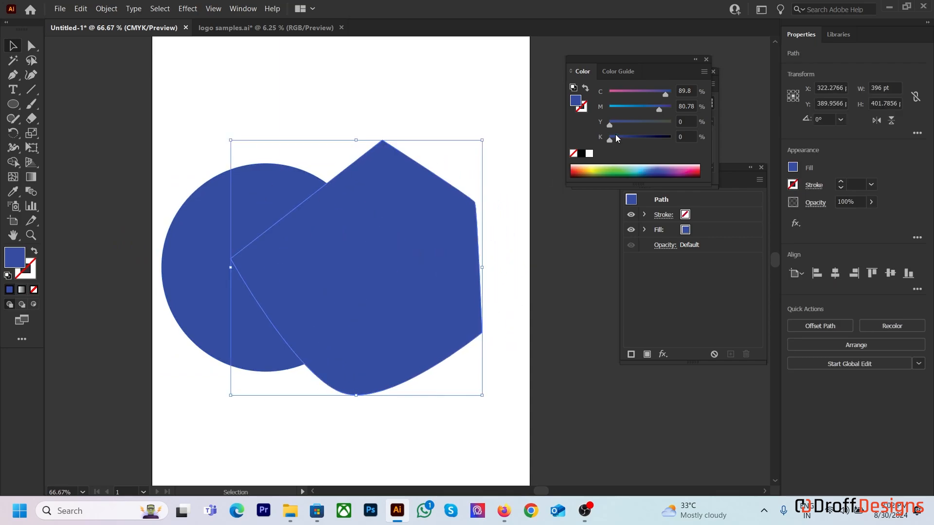
left_click(624, 167)
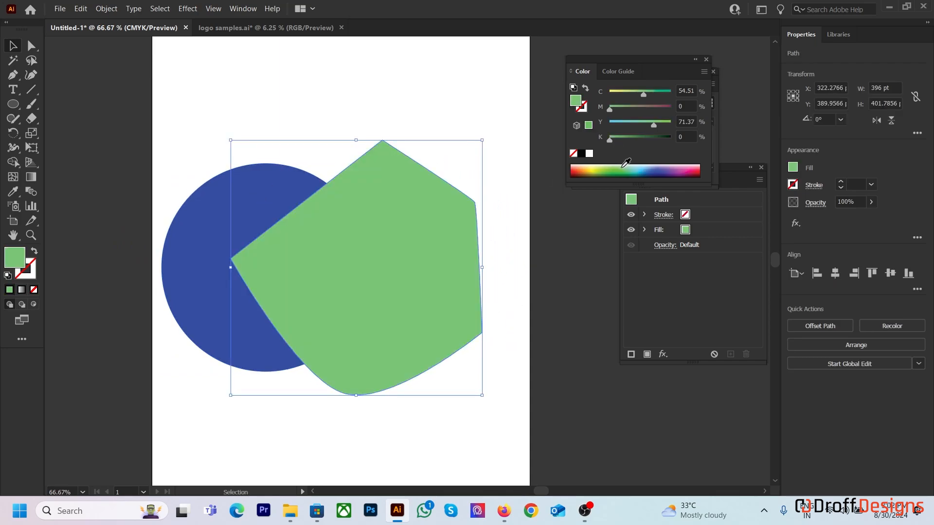
left_click(316, 122)
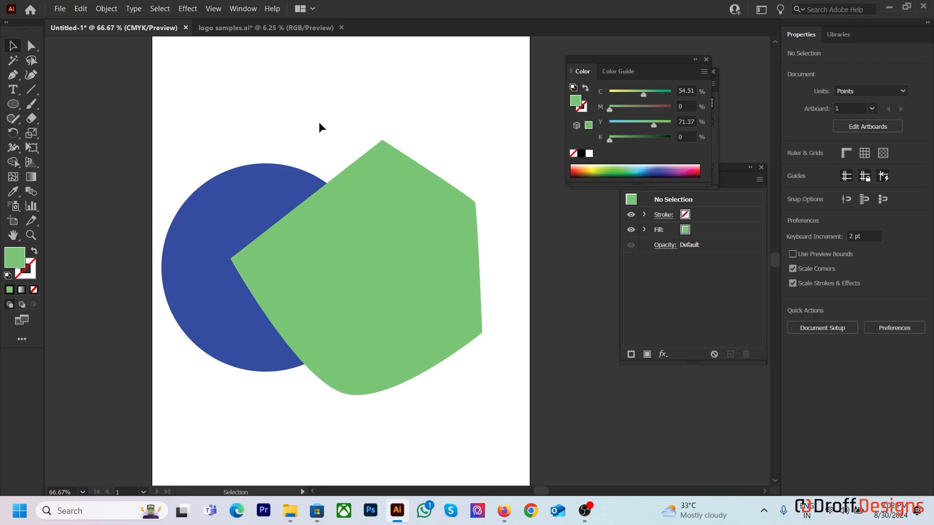
Step: Bring the blue circle to the front of the green shape
left_click(206, 221)
right_click(206, 218)
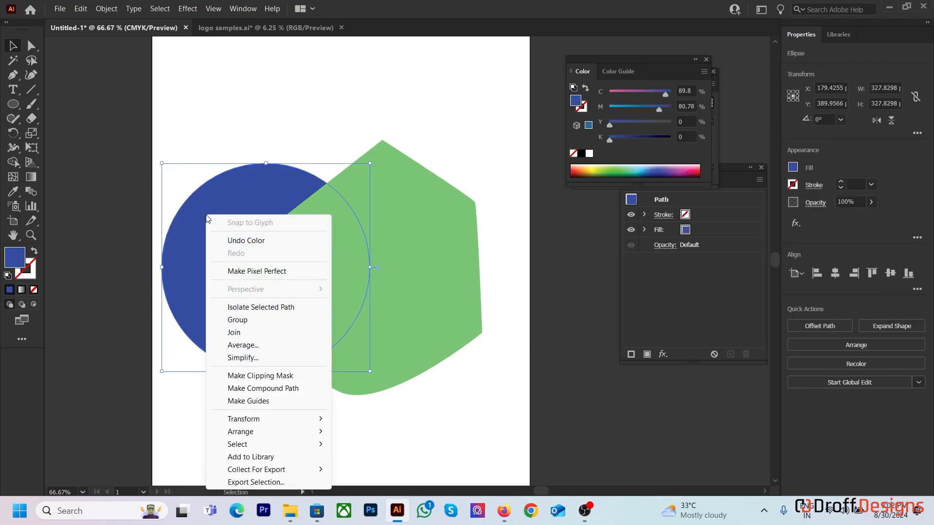
left_click(199, 191)
right_click(198, 192)
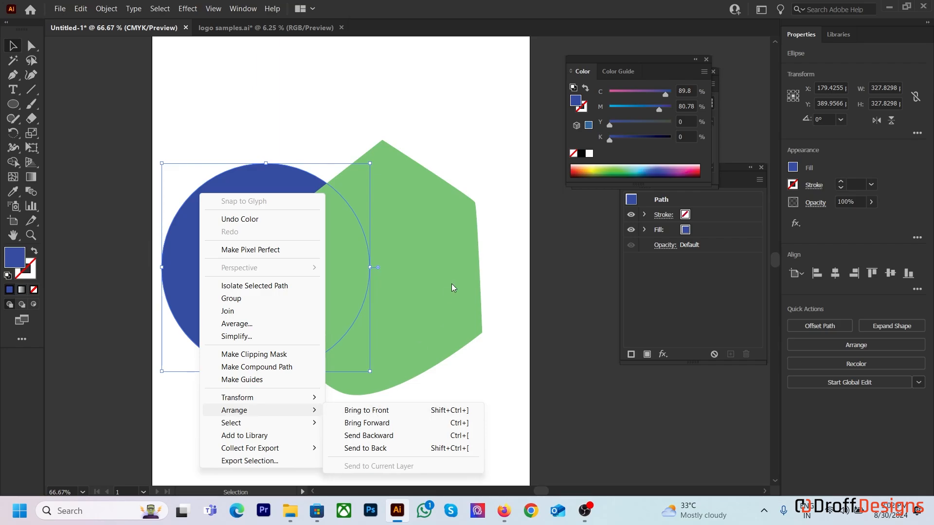
left_click(628, 244)
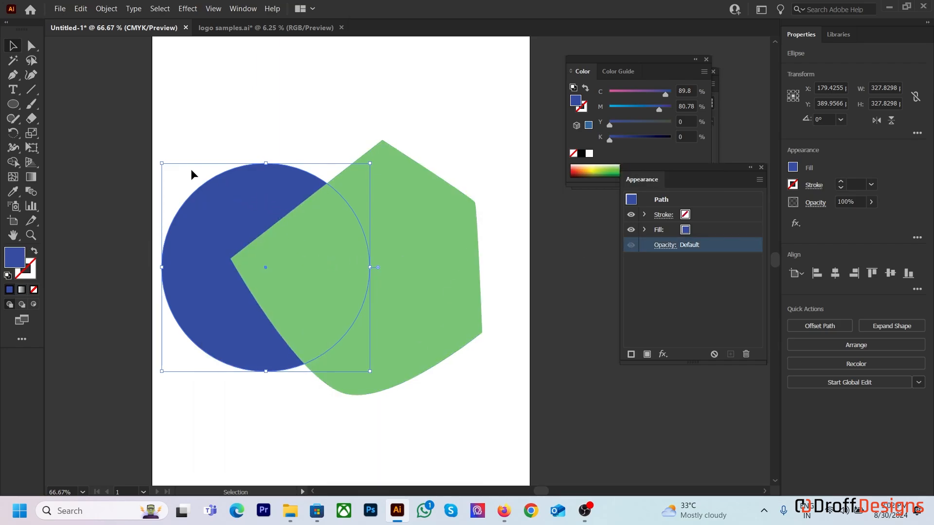
key("ctrl+shift+bracketright")
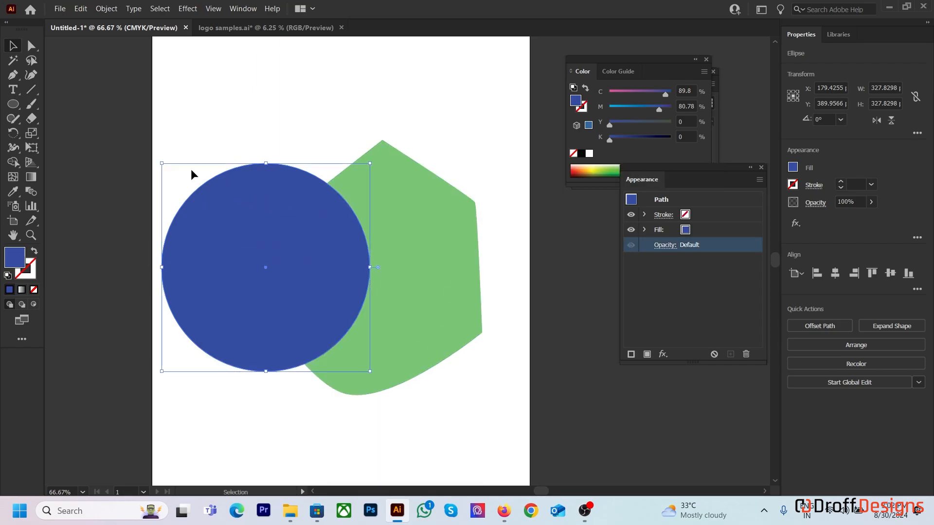
Step: Clip the green shape with the blue circle as a clipping mask, and move the clipped group toward the artboard's right side
left_click_drag(204, 115, 412, 325)
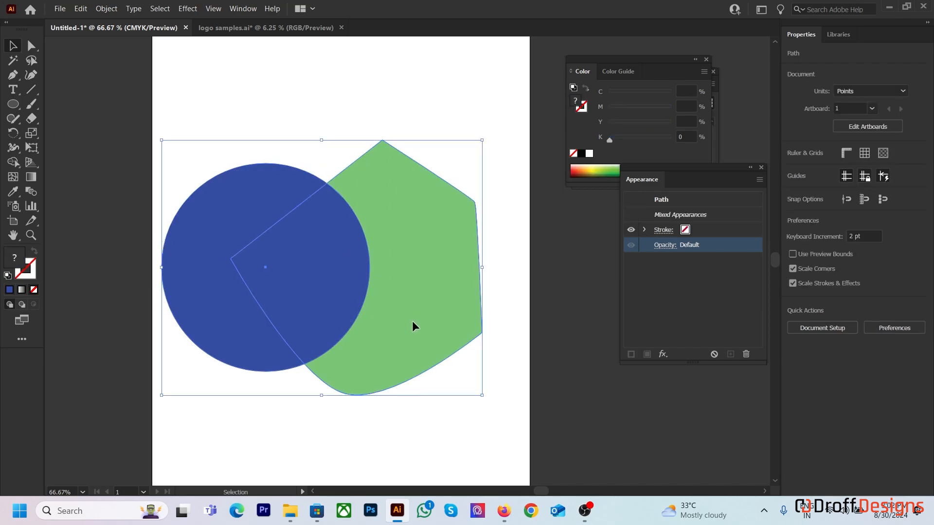
right_click(320, 226)
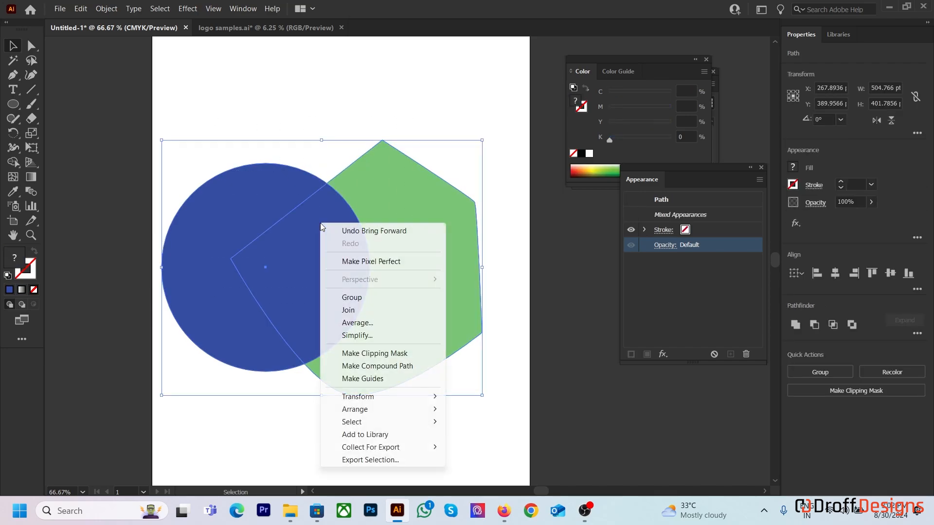
left_click(393, 353)
left_click(457, 229)
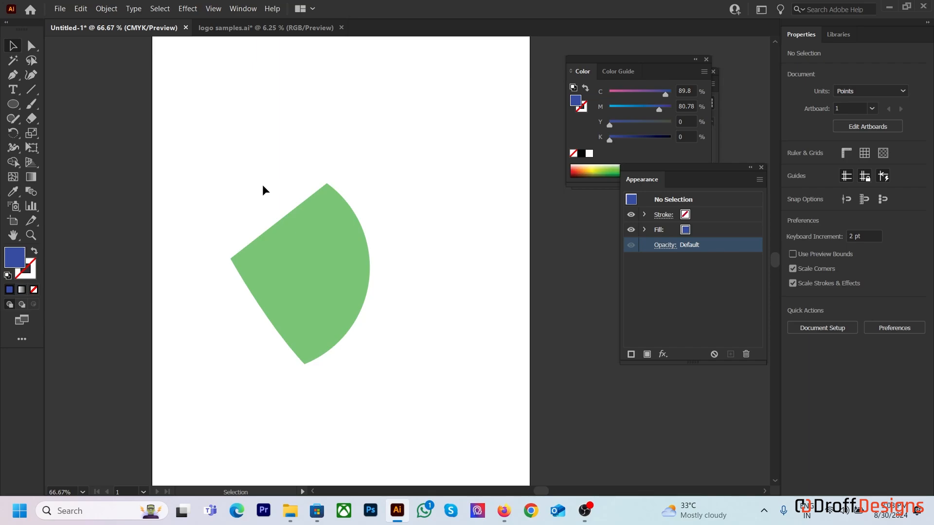
left_click_drag(302, 265, 390, 281)
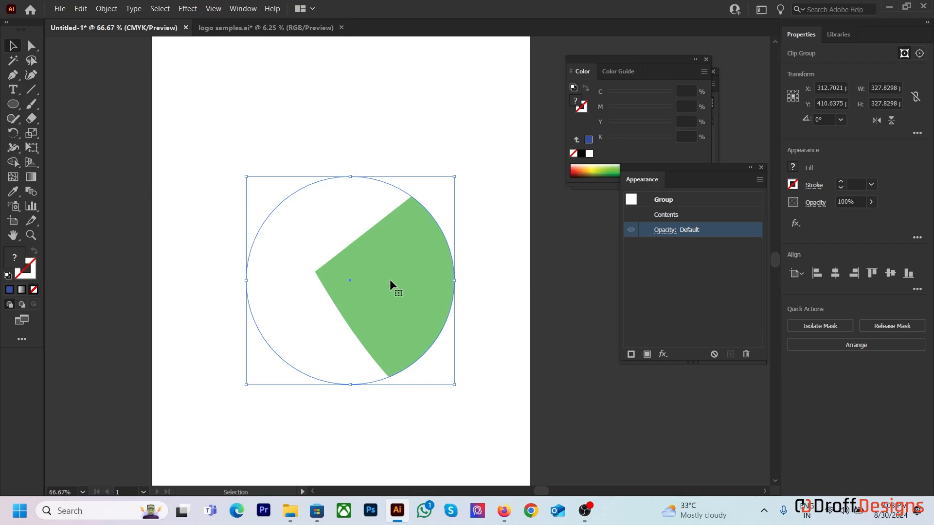
Step: Release the clipping mask on the circle and green shape, and undo the release
right_click(389, 279)
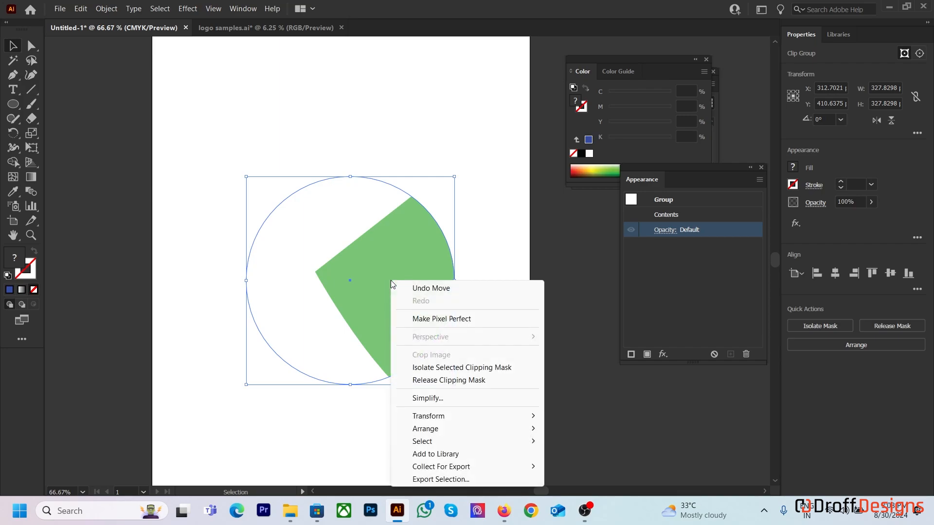
left_click(466, 380)
left_click(435, 447)
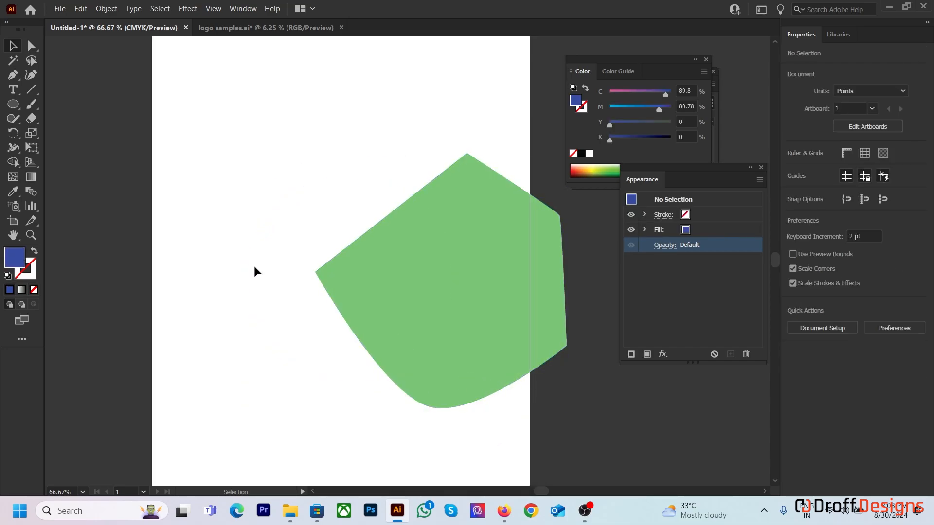
key("ctrl+z")
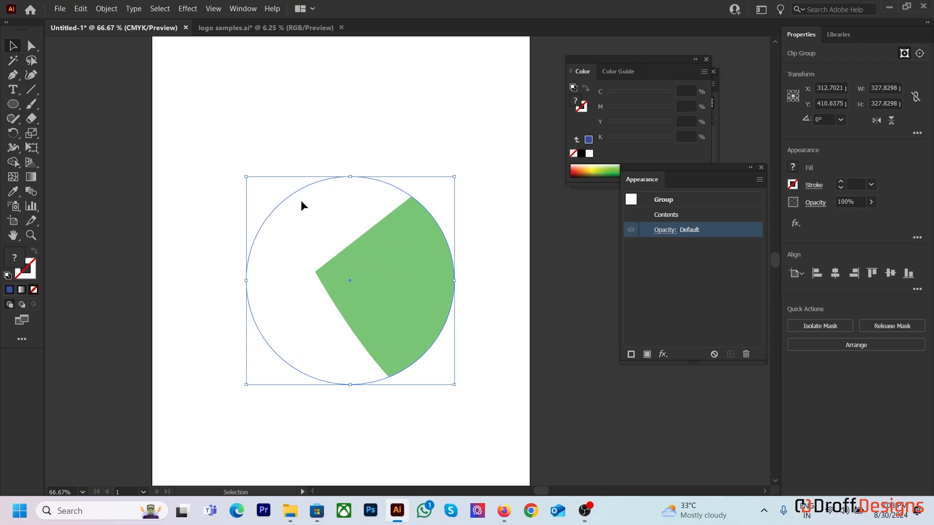
Step: Isolate the clipped group and shift the green shape up and to the right inside the circular mask
double_click(390, 262)
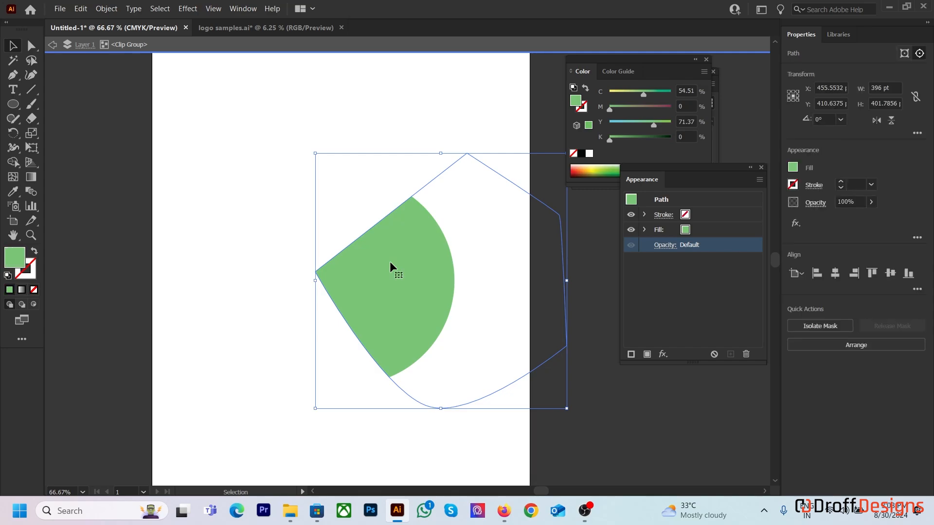
left_click_drag(391, 263, 416, 255)
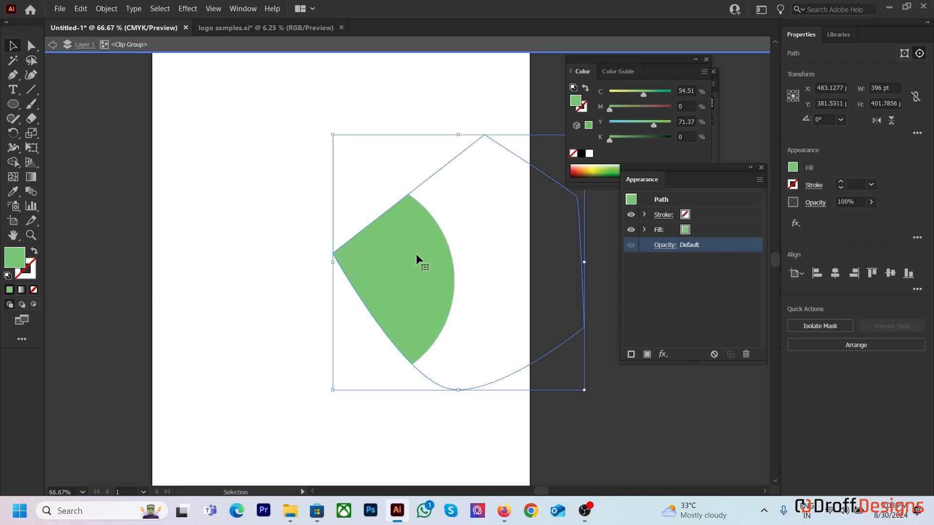
Step: Fill the masking circle with purple, C 36.86 and M 83.92, and give it an 11 px blue stroke
left_click(290, 197)
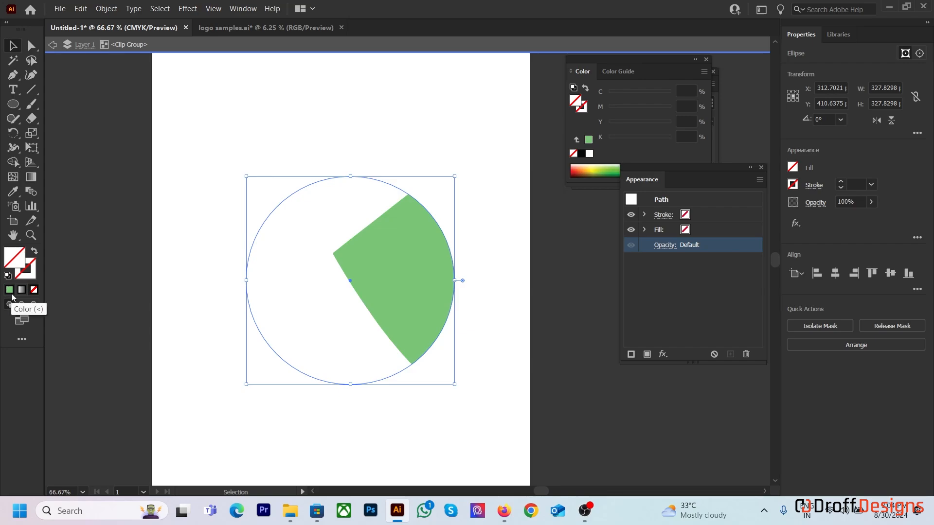
left_click_drag(599, 168, 681, 166)
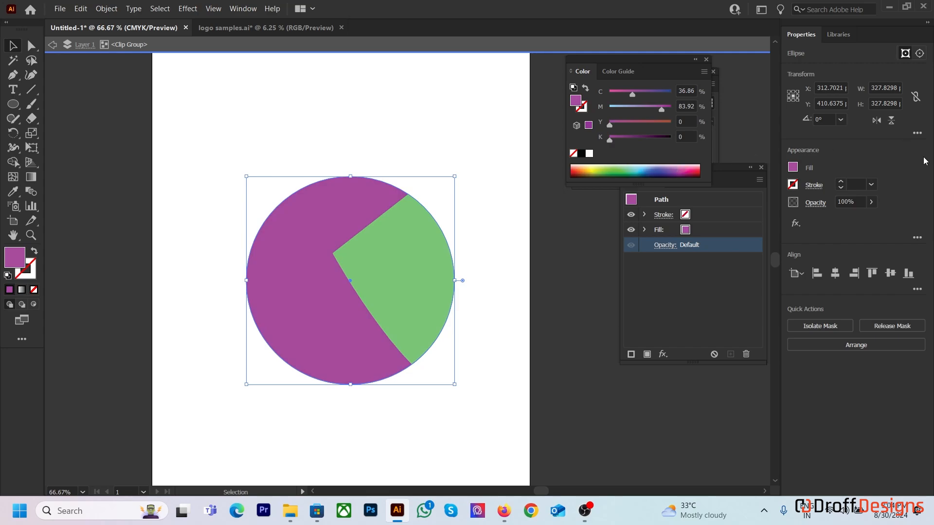
left_click(858, 185)
scroll(858, 185, "up", 10)
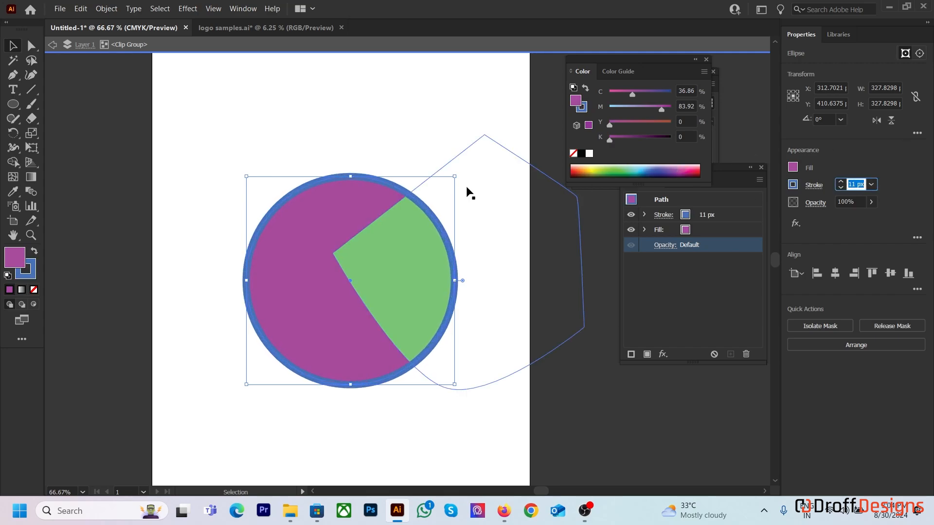
left_click(436, 93)
Step: Scale the green shape down to about 257 by 261 pt and position it in the lower part of the circle
left_click(397, 249)
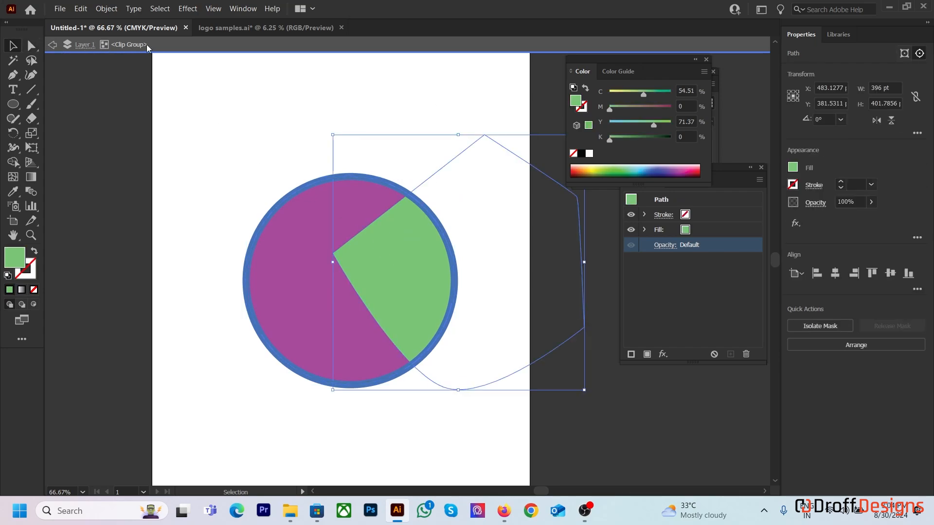
left_click_drag(386, 273, 294, 330)
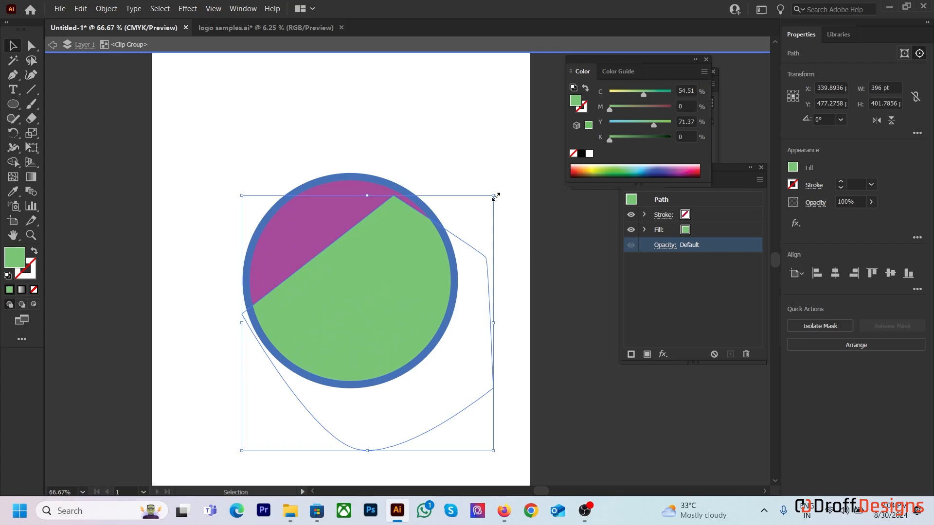
left_click_drag(494, 196, 412, 292)
left_click_drag(356, 336, 377, 297)
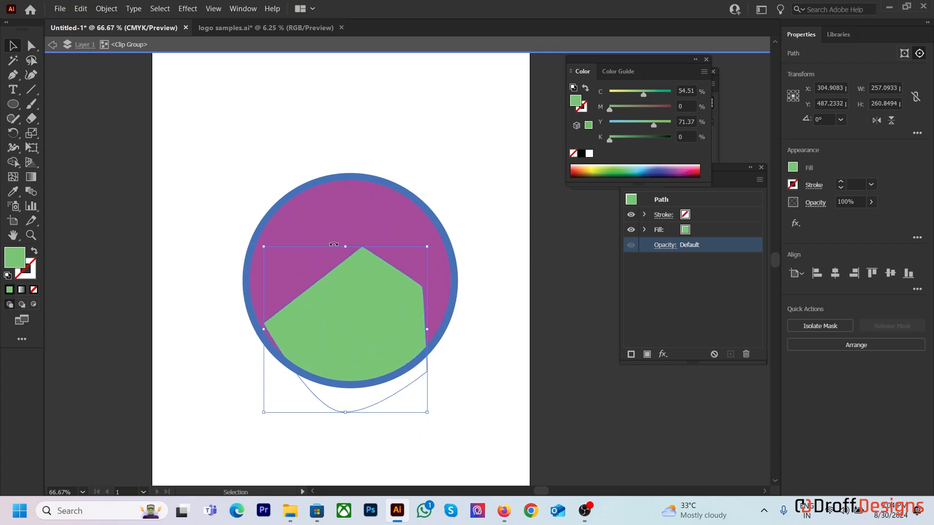
Step: Round the green shape's corners and shift it toward the circle's lower-right edge, leaving isolation mode and deselecting it
left_click(33, 59)
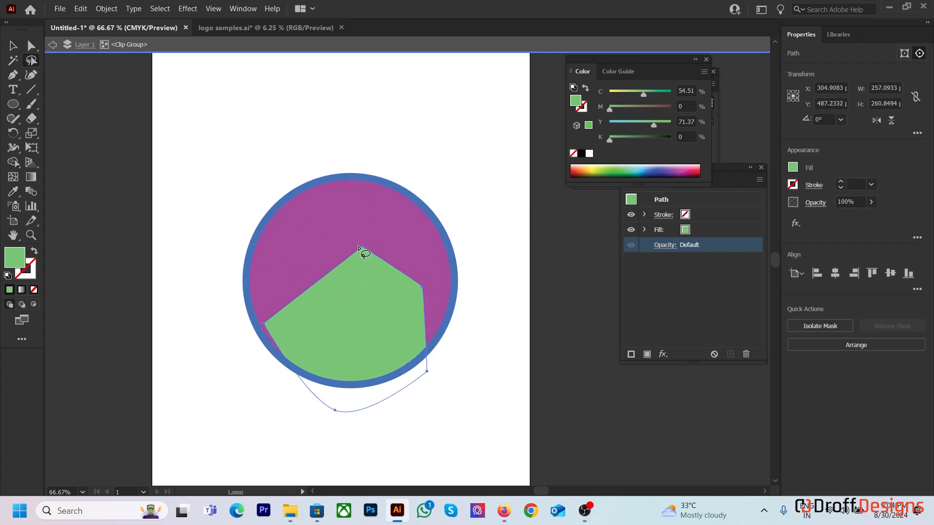
left_click(30, 47)
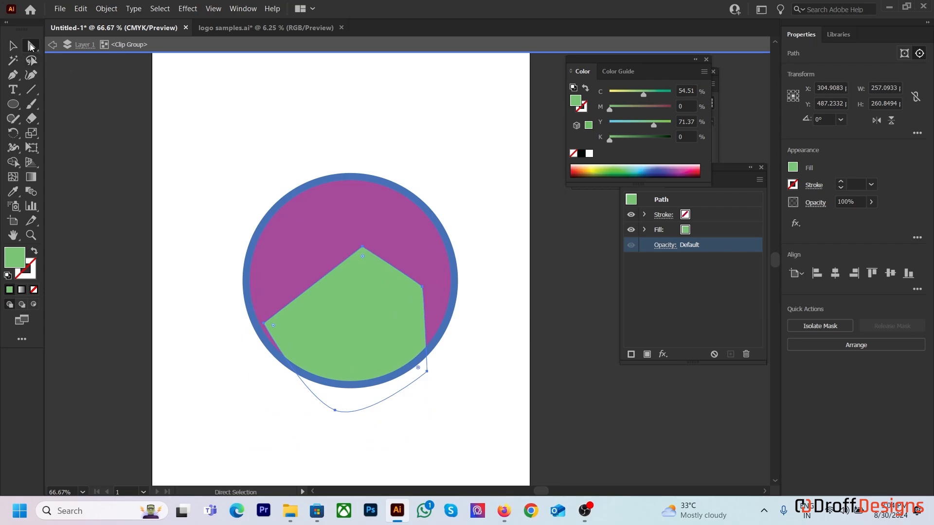
left_click_drag(362, 260, 425, 311)
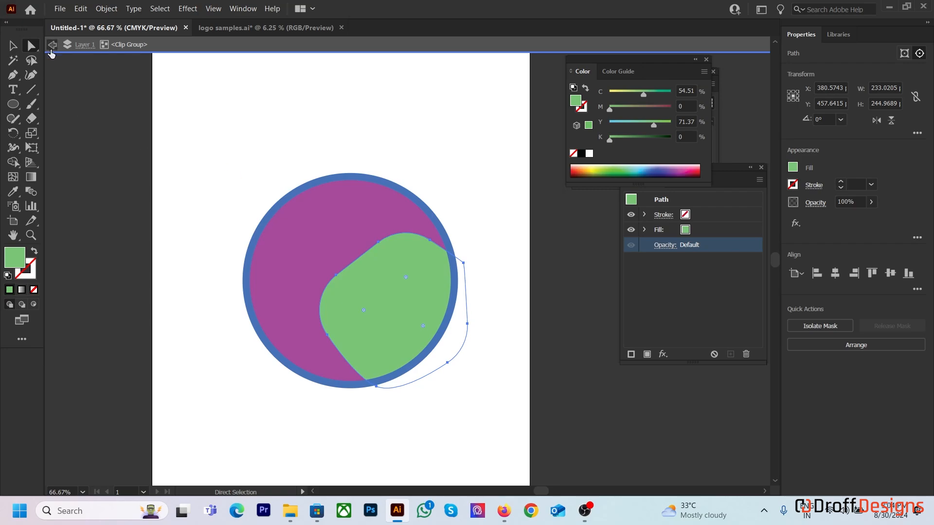
left_click(51, 49)
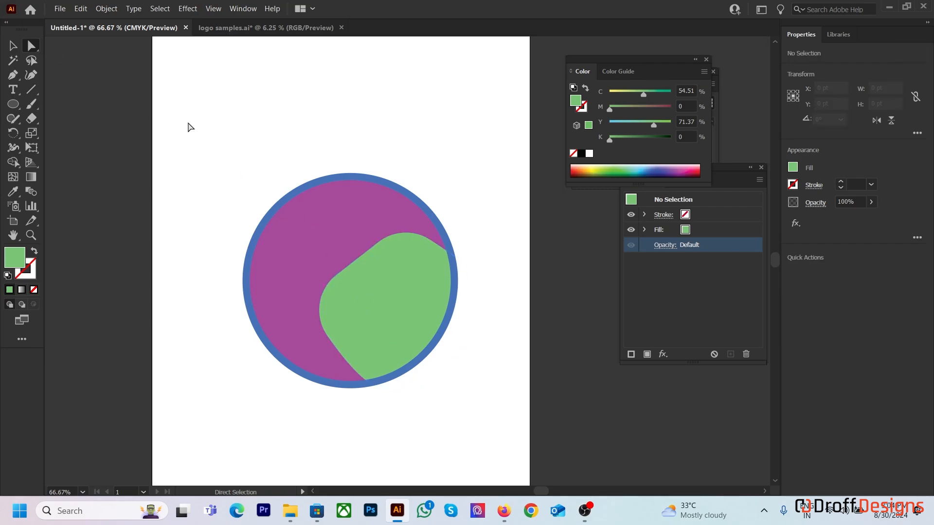
left_click_drag(358, 345, 373, 357)
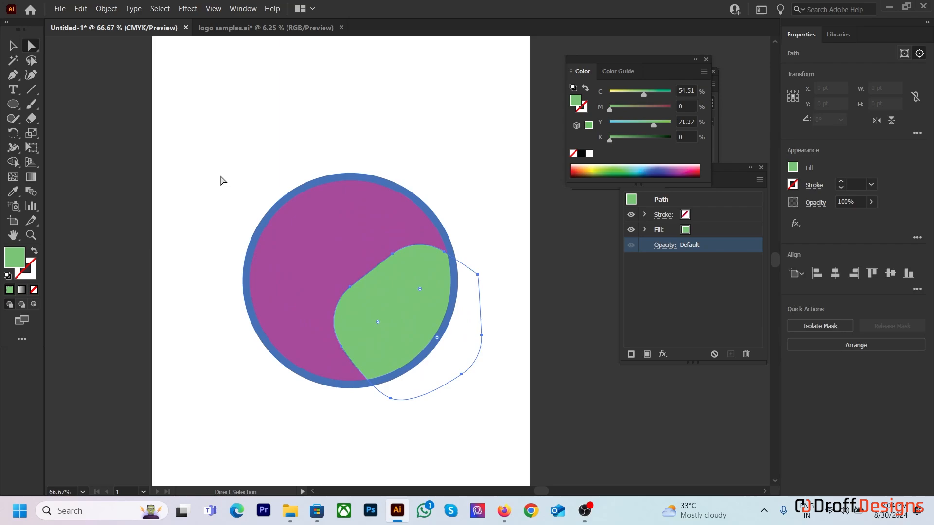
left_click(13, 45)
left_click(202, 77)
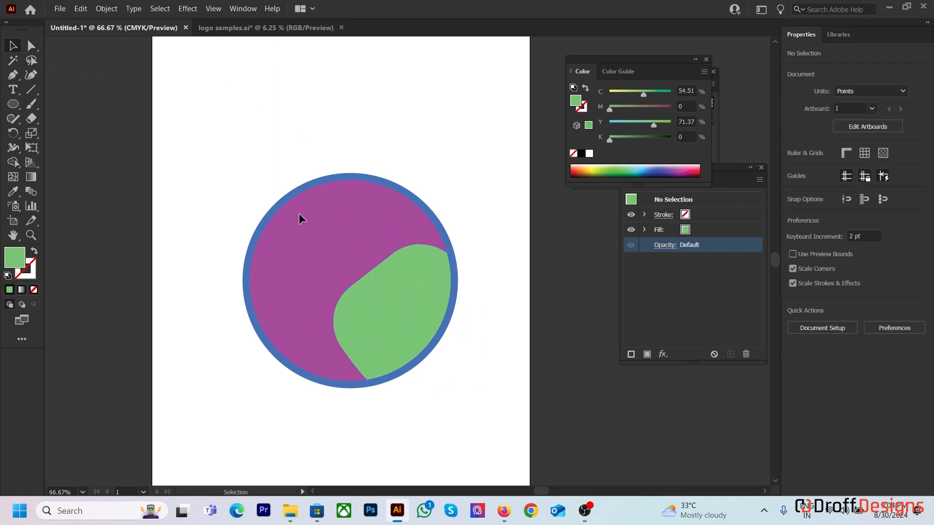
Step: Move the whole clipped circle group about 72 pt up on the artboard
scroll(269, 222, "down", 2)
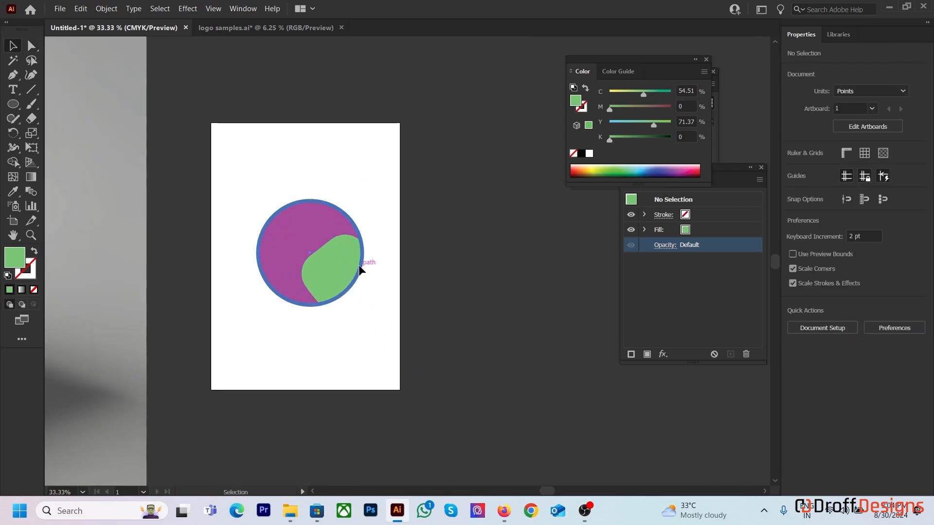
left_click(328, 255)
mouse_move(328, 256)
left_mouse_down()
mouse_move(304, 292)
mouse_move(280, 282)
mouse_move(348, 197)
mouse_move(330, 241)
left_mouse_up()
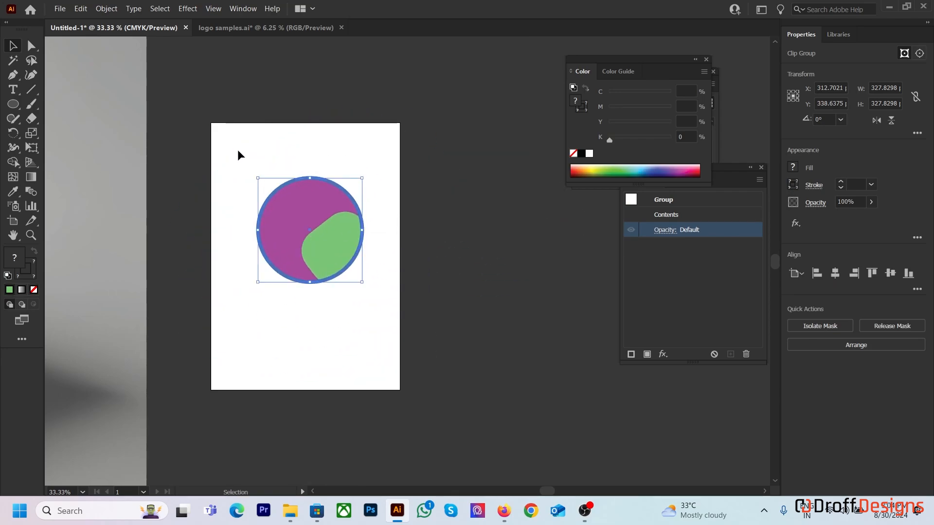
scroll(281, 236, "up", 2)
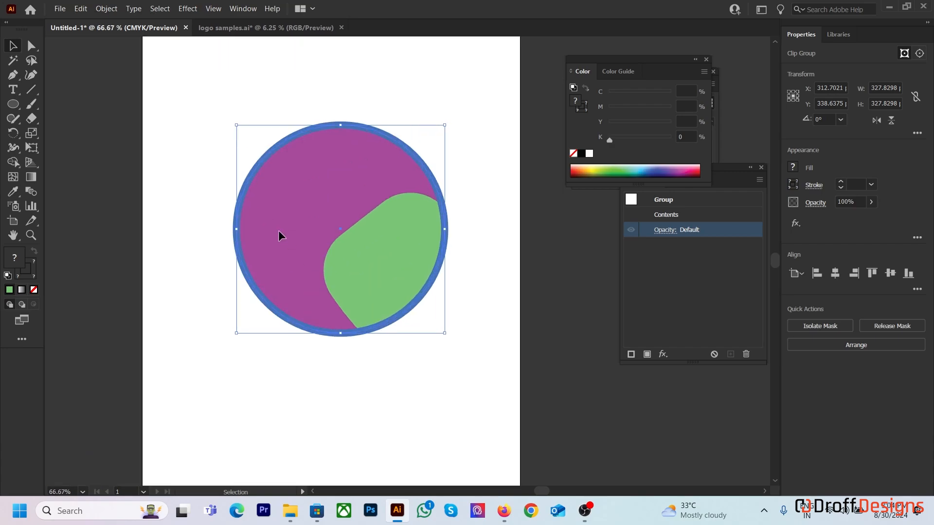
Step: Isolate the clipped group, move the green shape down and left inside the circle, and exit isolation mode
double_click(349, 241)
left_click_drag(348, 241, 332, 290)
left_click(250, 212)
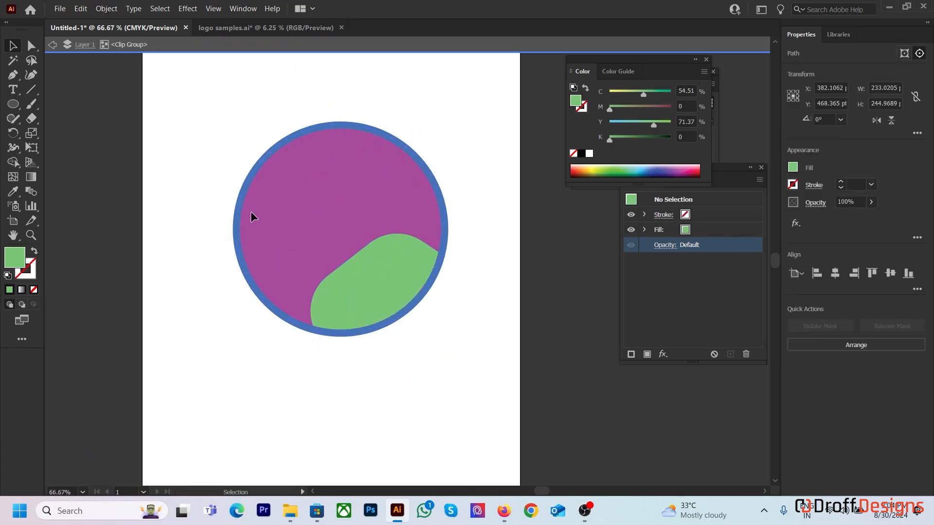
left_click(53, 45)
left_click(53, 45)
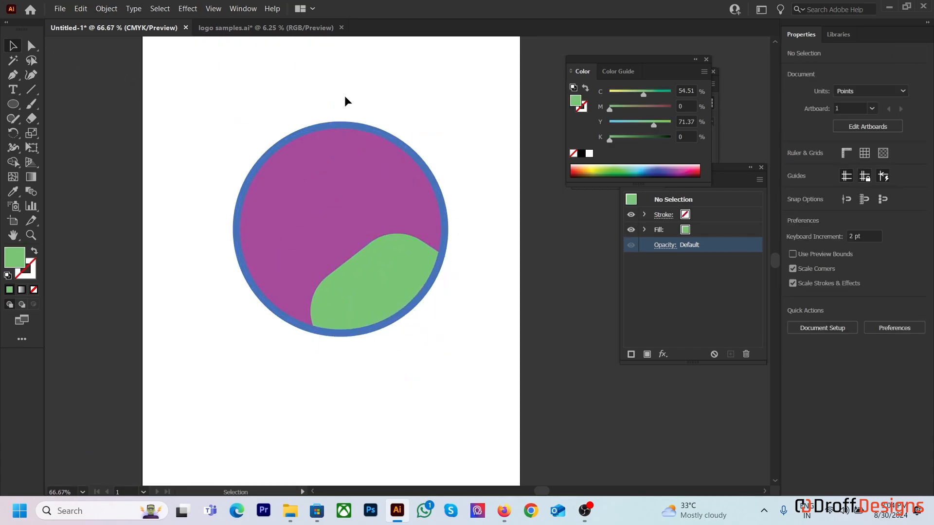
Step: Draw a green circle about 1639 pt in diameter over the box mockup image with the Ellipse tool
scroll(331, 245, "down", 6)
scroll(216, 248, "up", 3)
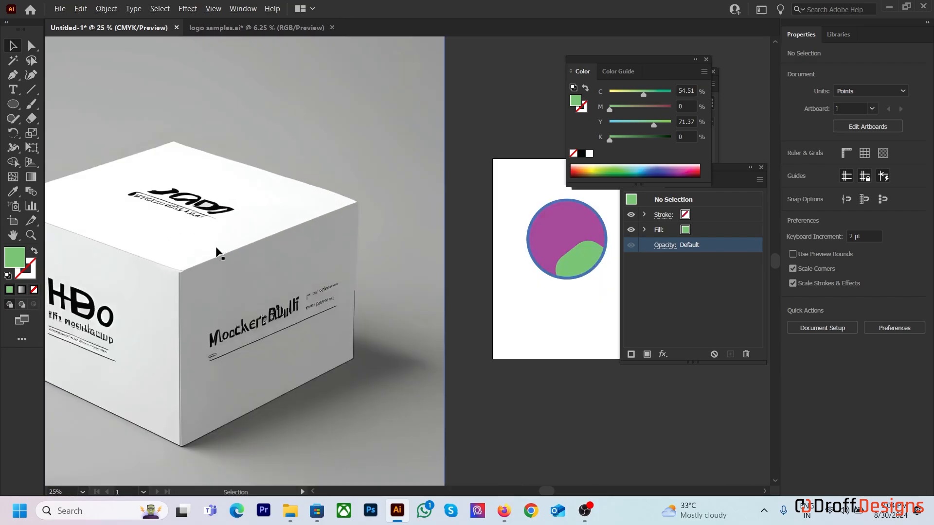
left_click_drag(171, 160, 357, 135)
scroll(250, 184, "down", 2)
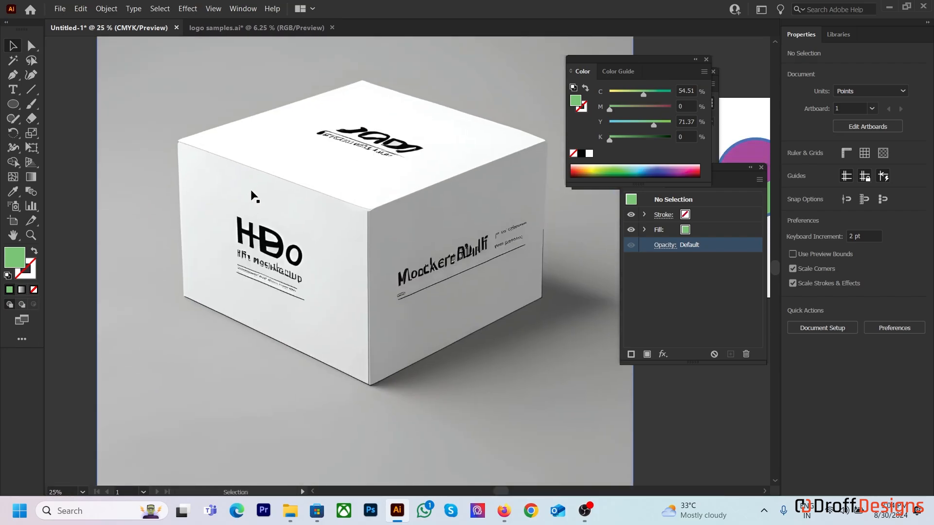
key("super")
key("super")
scroll(274, 225, "down", 1)
left_click(15, 104)
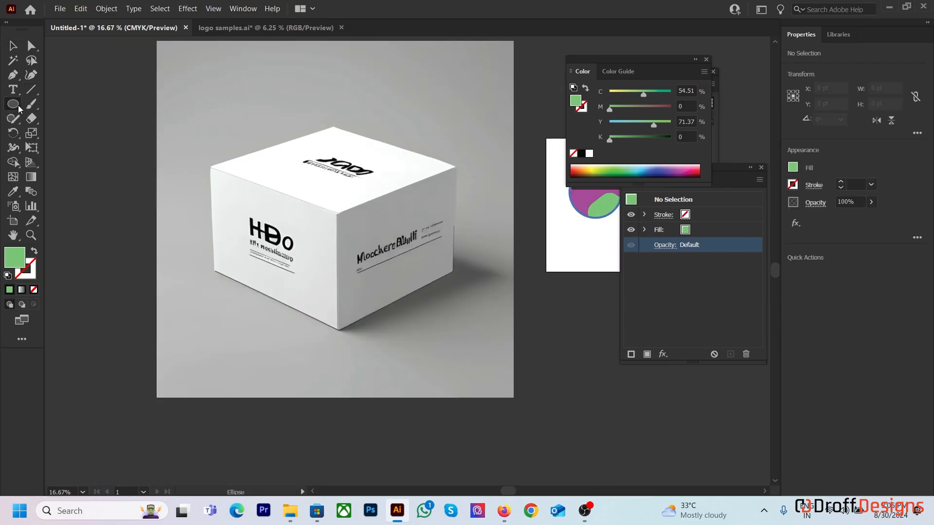
left_click_drag(201, 73, 461, 333)
Step: Select the green circle together with the box image, clip the image to the circle with a clipping mask, and deselect it
left_click(10, 44)
left_click_drag(107, 112, 136, 135)
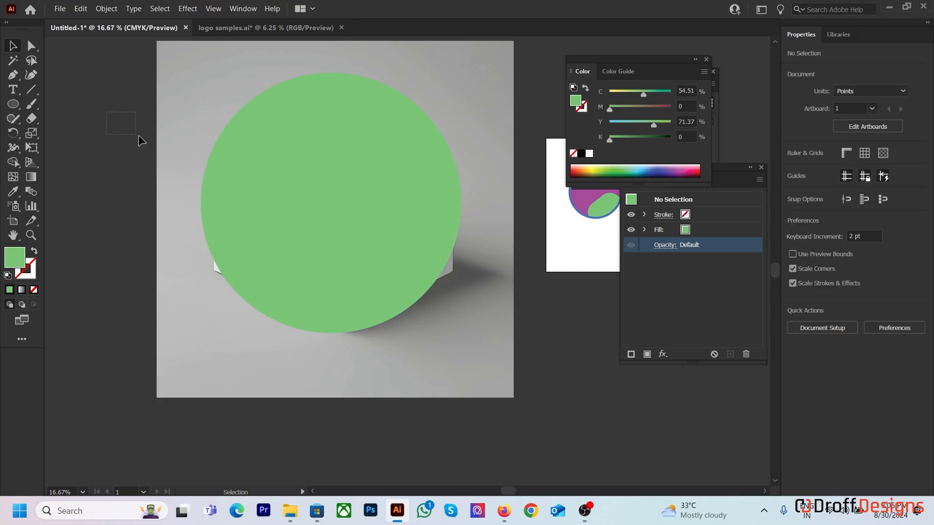
left_click_drag(307, 247, 307, 247)
left_click_drag(297, 195, 279, 205)
right_click(280, 205)
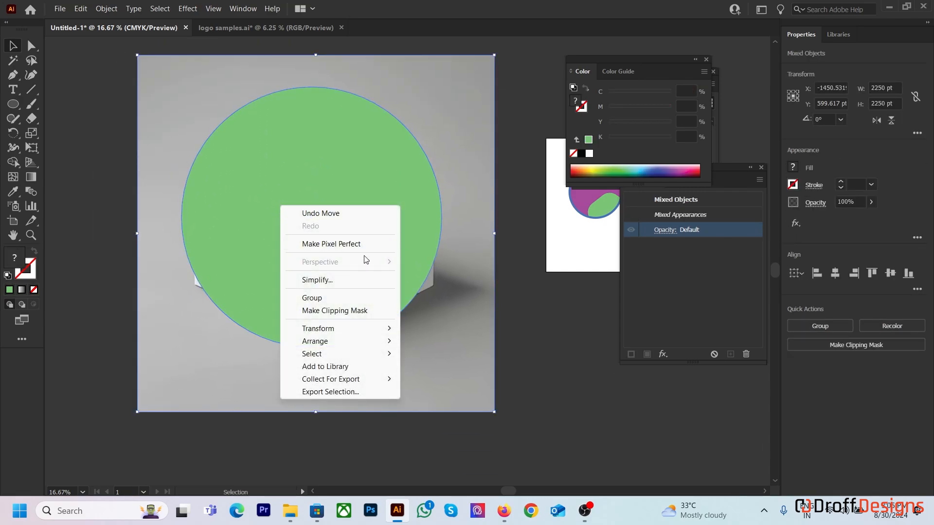
left_click(343, 312)
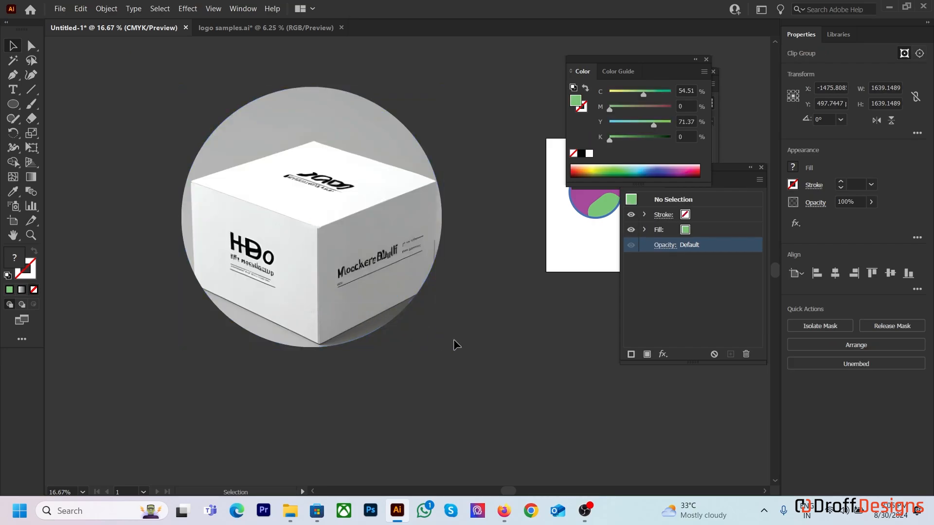
left_click(223, 101)
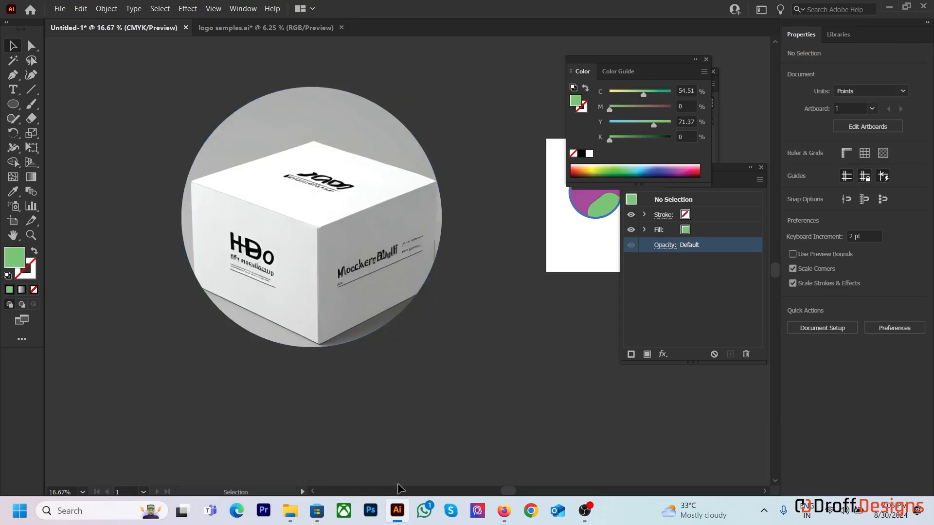
Step: Move the clipped box circle down and left, isolate it, and scale the box image to about 1703 pt square inside the mask
left_click_drag(317, 274, 290, 246)
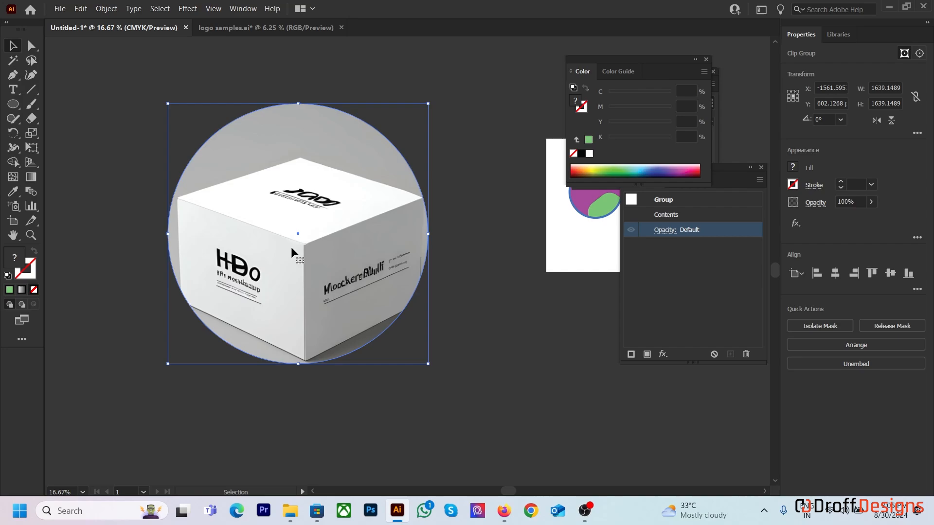
double_click(291, 246)
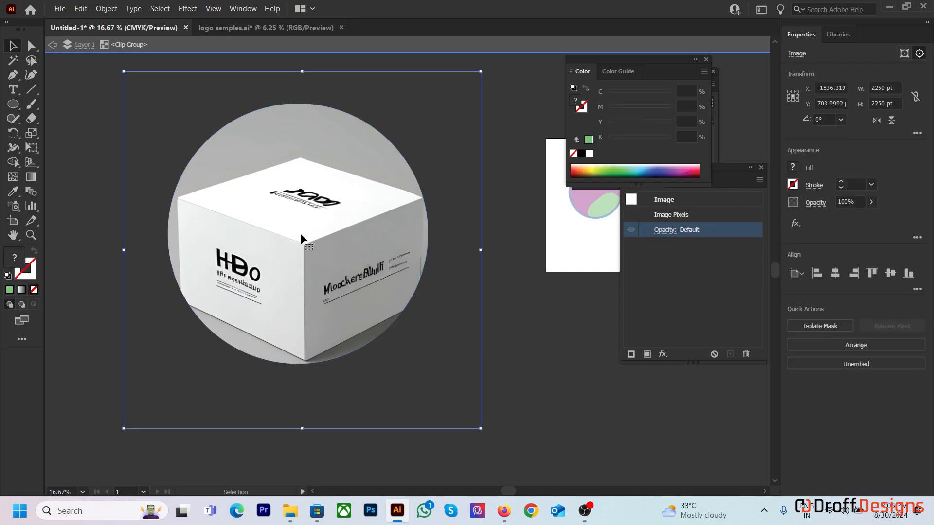
left_click_drag(481, 429, 439, 368)
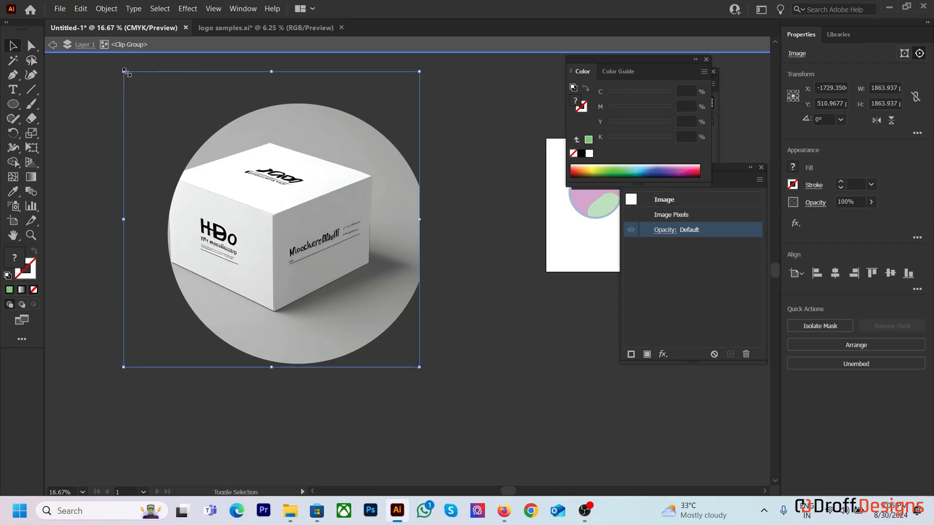
left_click_drag(123, 71, 149, 97)
left_click(197, 72)
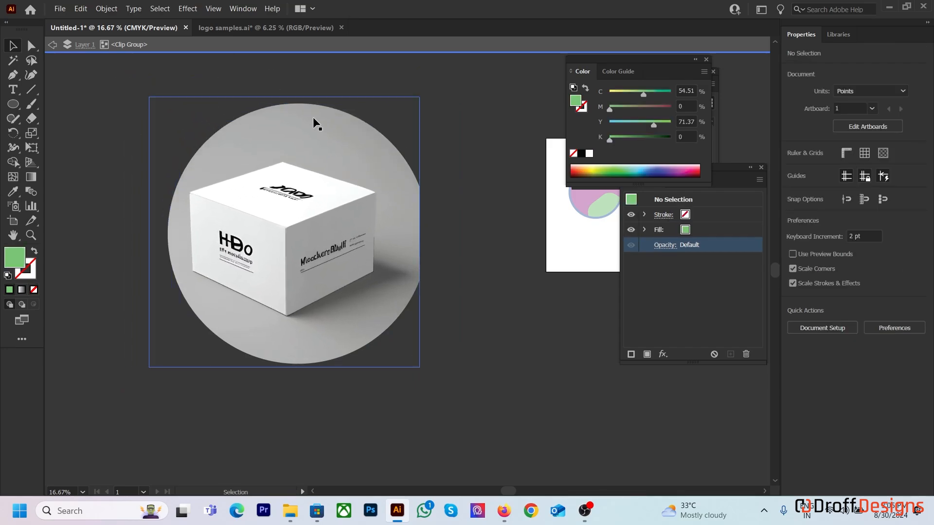
left_click(369, 278)
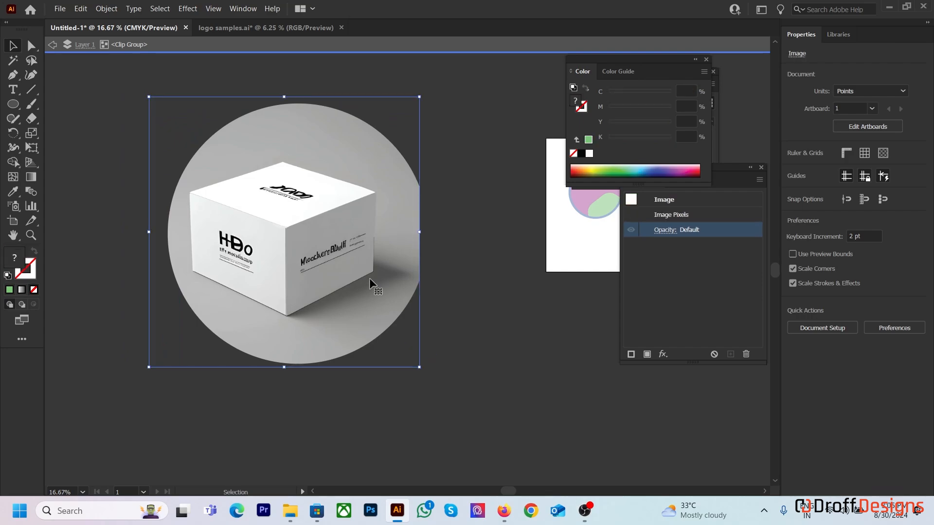
left_click_drag(419, 367, 434, 382)
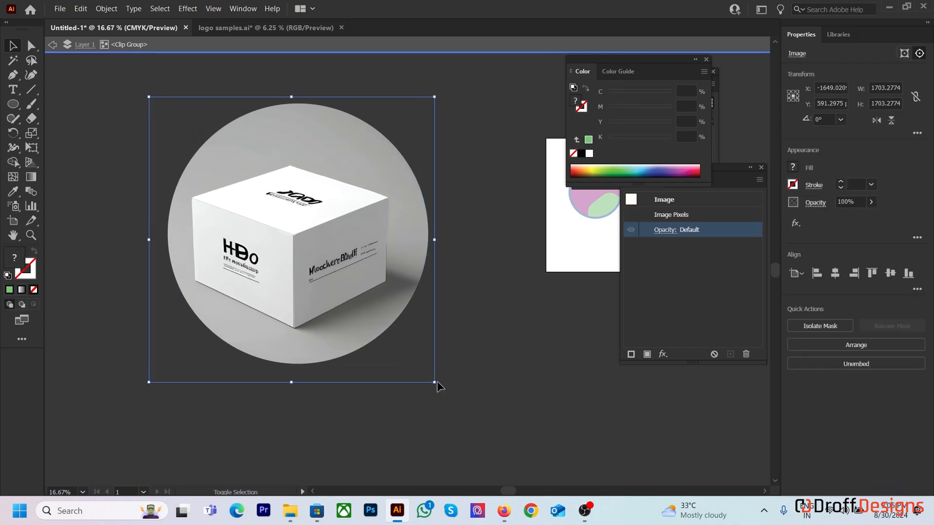
Step: Select the clipping circle within the isolated group and give it a blue 20 px stroke
left_click(419, 185)
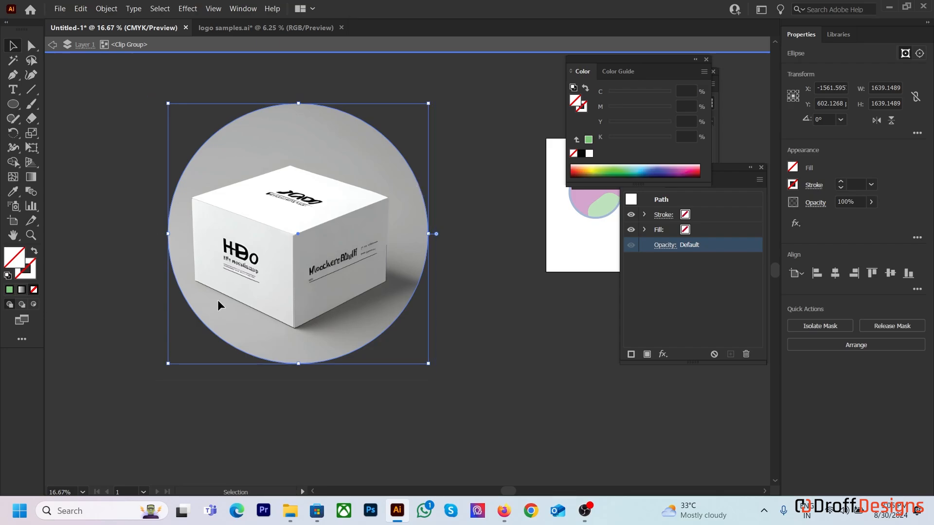
left_click(860, 184)
type("14")
key("Return")
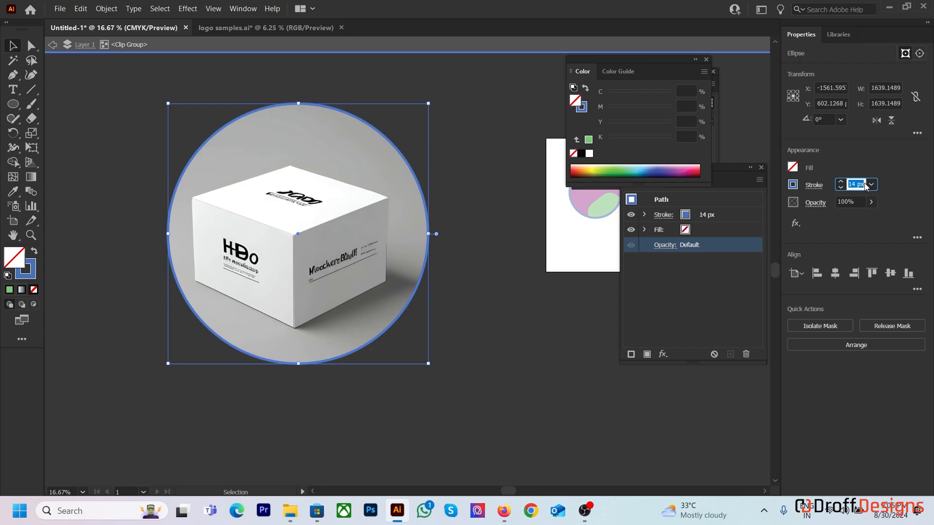
key("Up")
key("Up")
key("Up")
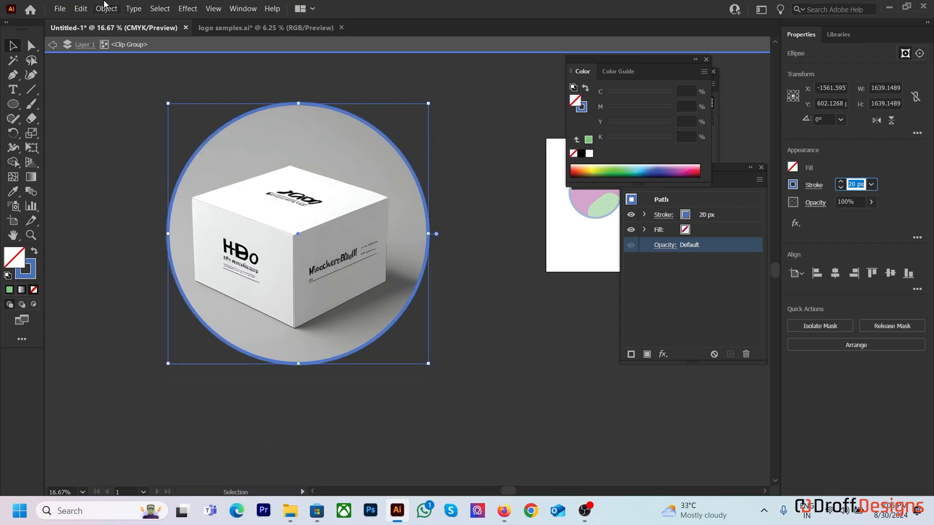
Step: Exit isolation mode and move the whole outlined clip group up and left on the canvas
left_click(54, 45)
left_click_drag(335, 255, 290, 215)
scroll(290, 215, "down", 3)
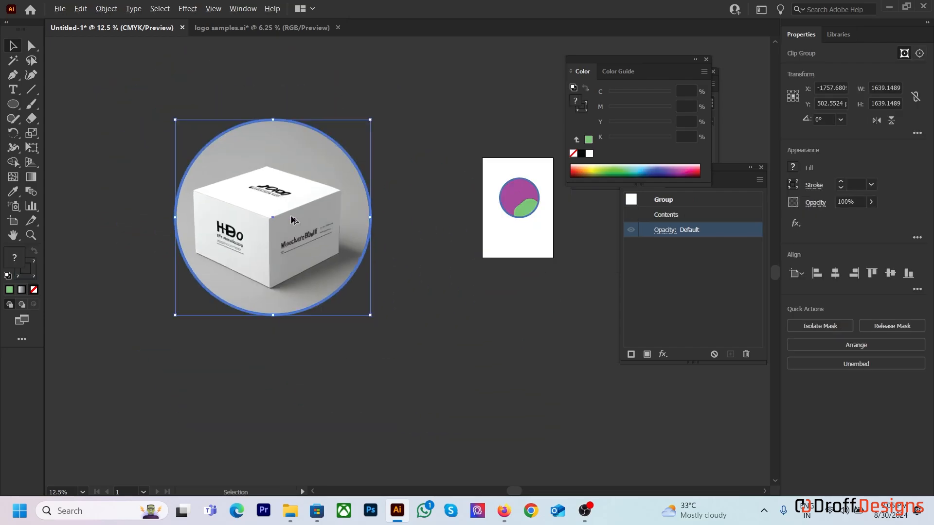
scroll(292, 220, "up", 3)
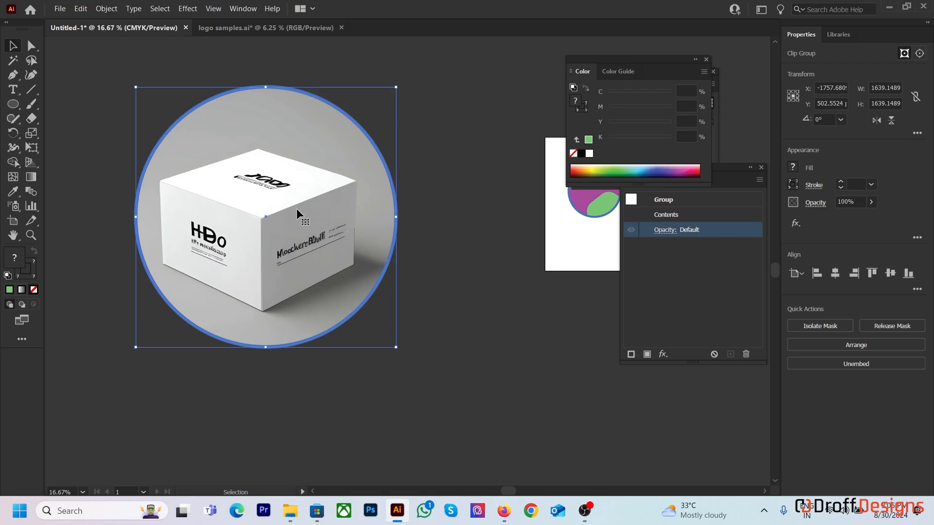
Step: Isolate the clip group and cut a wedge from the clipping circle's lower right by changing its pie angle
double_click(347, 115)
left_click(354, 123)
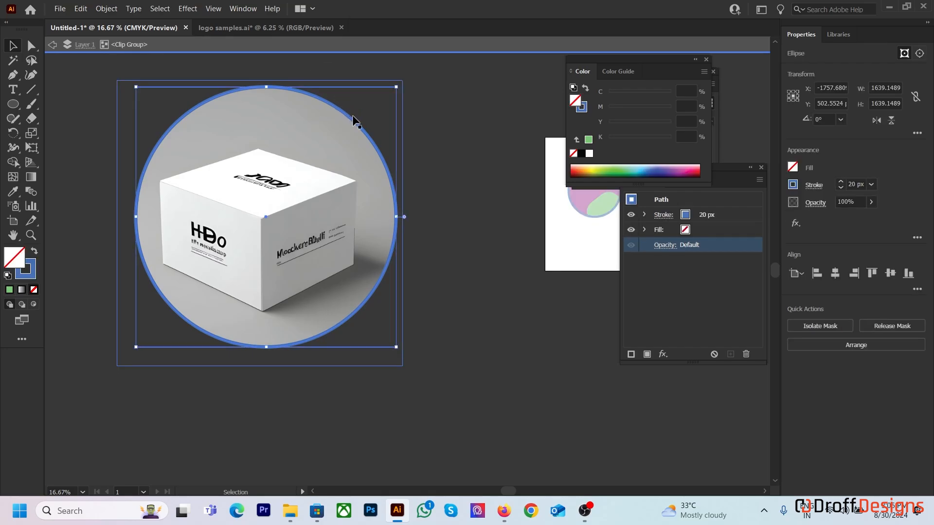
left_click(389, 184)
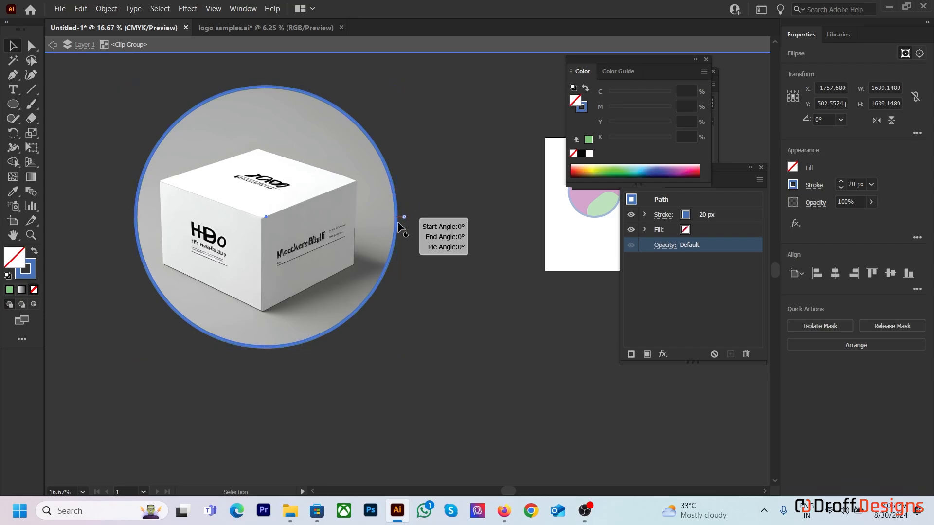
left_click_drag(399, 223, 316, 308)
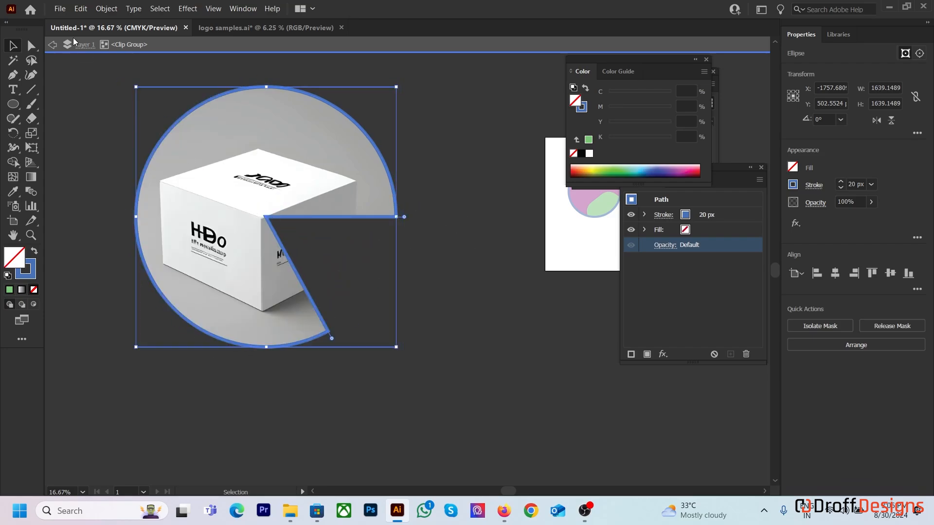
Step: Round the corners of the pie-shaped mask with the Direct Selection tool, deselect it, and exit isolation mode
left_click(32, 45)
left_click_drag(278, 232, 336, 258)
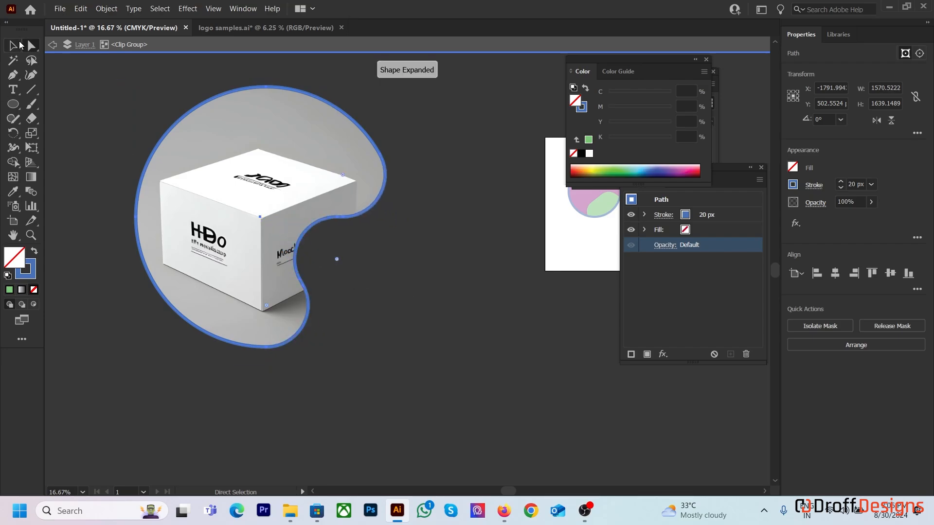
left_click(19, 45)
left_click(360, 277)
scroll(361, 278, "down", 1)
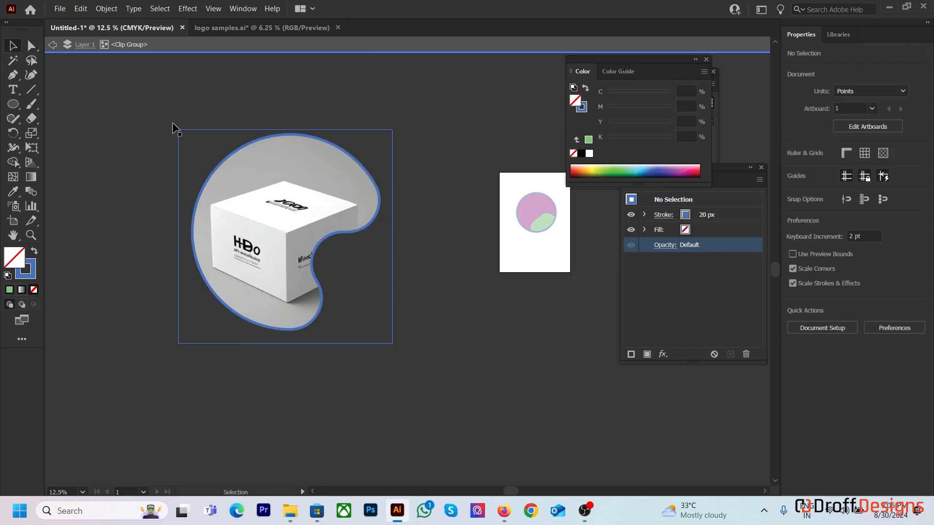
left_click(54, 46)
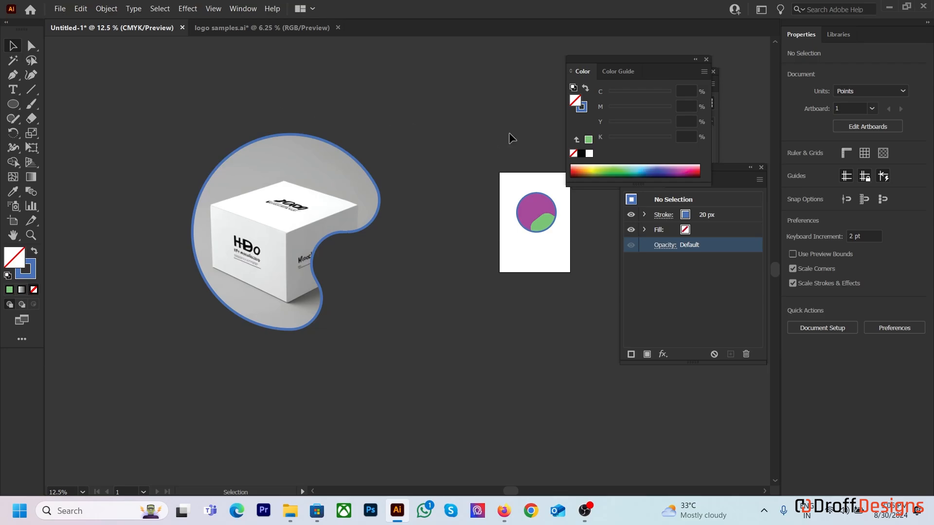
Step: Switch to Firefox and search Google Images for "abstract background"
key("alt+Tab")
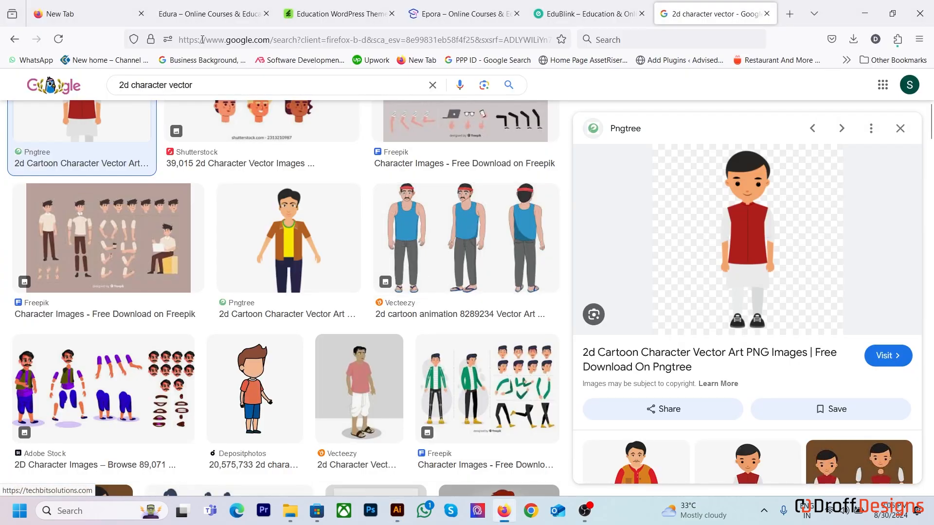
left_click_drag(194, 86, 117, 87)
type("abs")
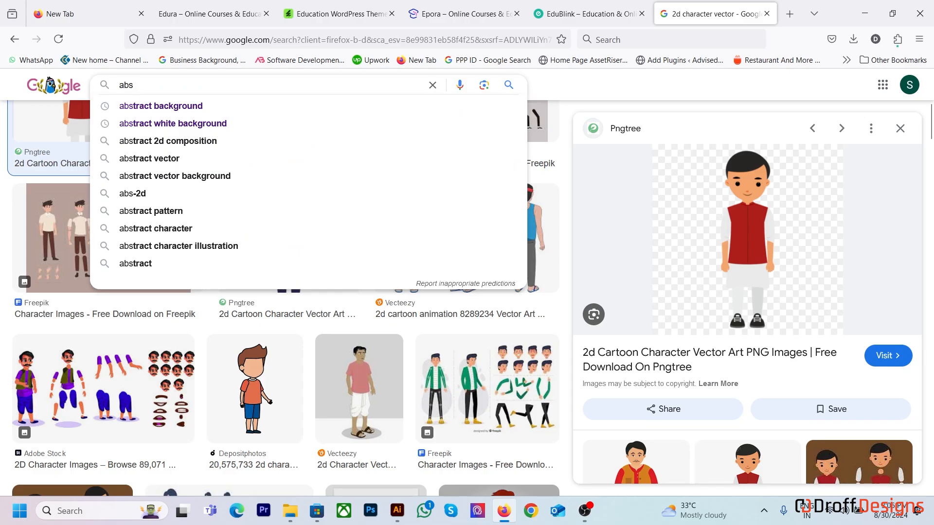
key("Down")
key("Return")
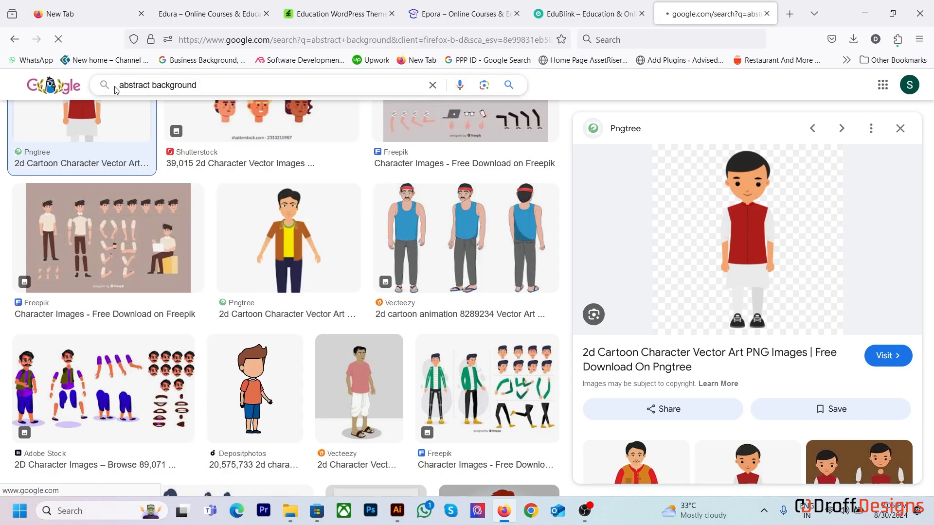
Step: Change the image search to "abstract shape"
left_click_drag(155, 98, 237, 118)
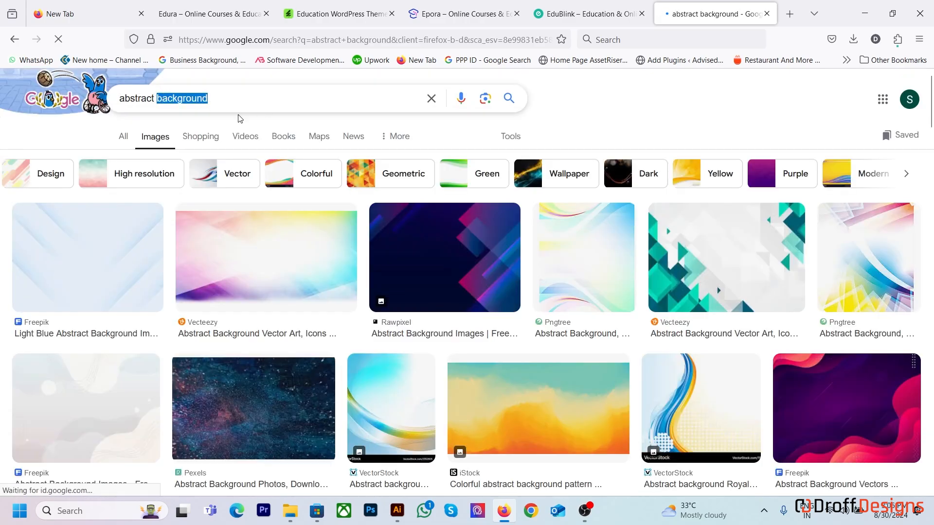
type("shape")
left_click(238, 119)
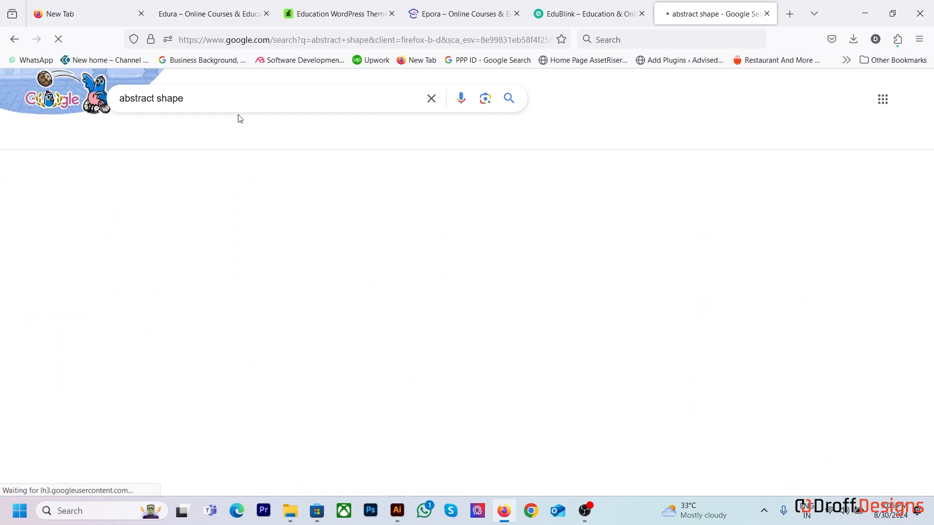
Step: Browse the abstract shape image results for shapes that could serve as clipping masks or design ideas
scroll(321, 220, "down", 1)
scroll(321, 219, "down", 5)
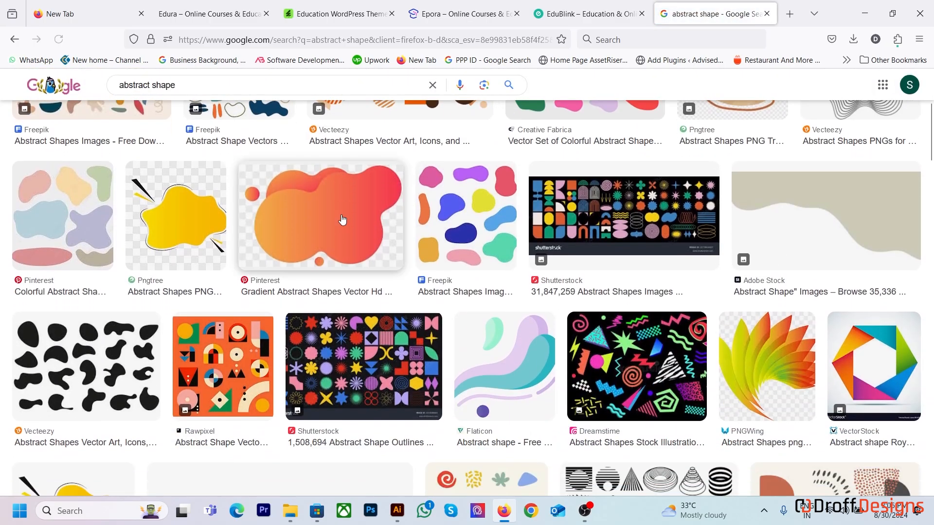
scroll(342, 220, "down", 4)
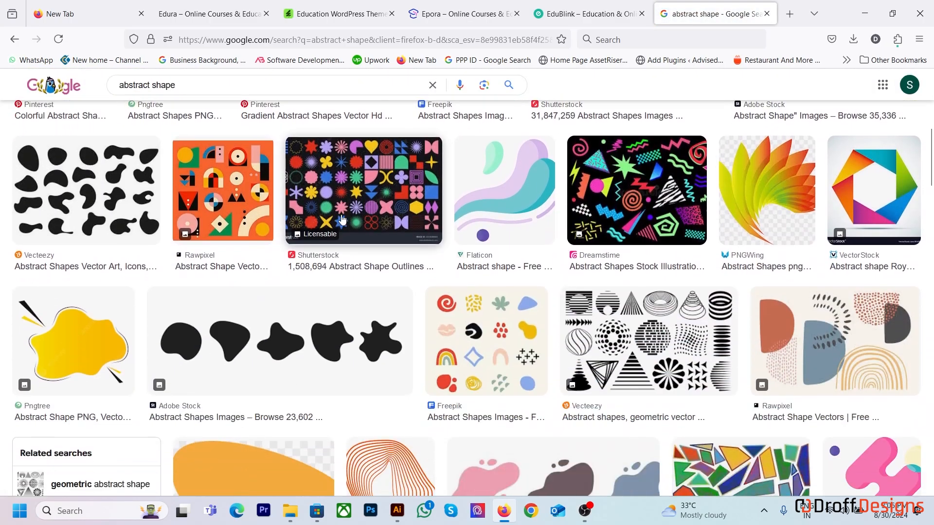
scroll(342, 219, "up", 10)
scroll(343, 220, "down", 3)
scroll(342, 220, "down", 12)
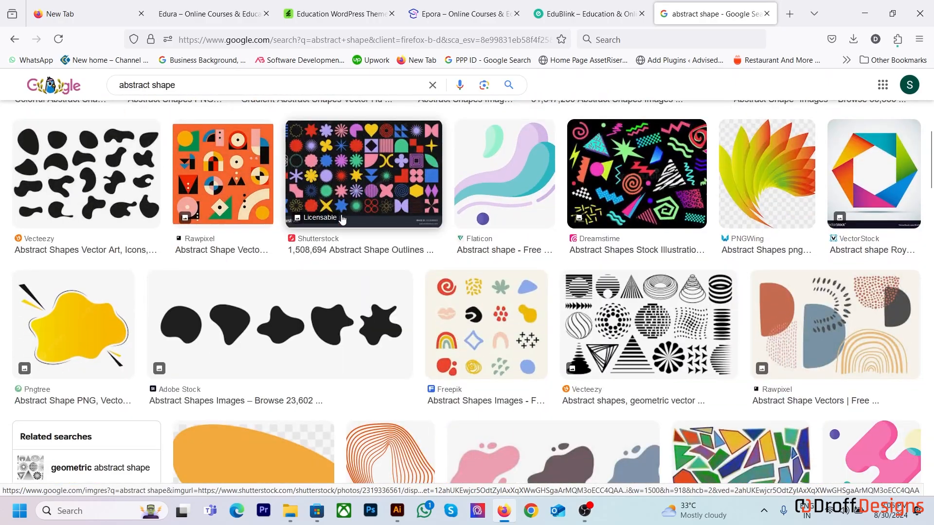
scroll(342, 220, "down", 4)
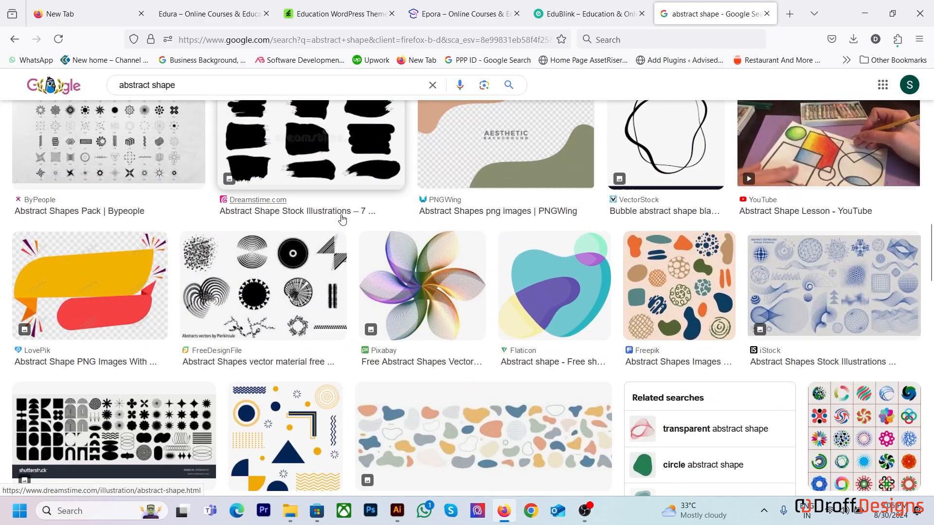
scroll(342, 220, "down", 4)
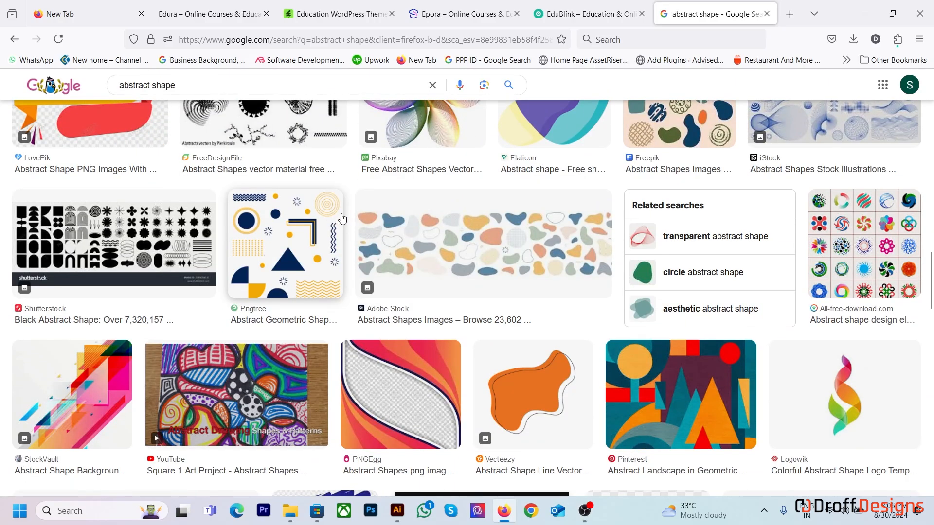
scroll(343, 220, "down", 10)
scroll(343, 219, "up", 3)
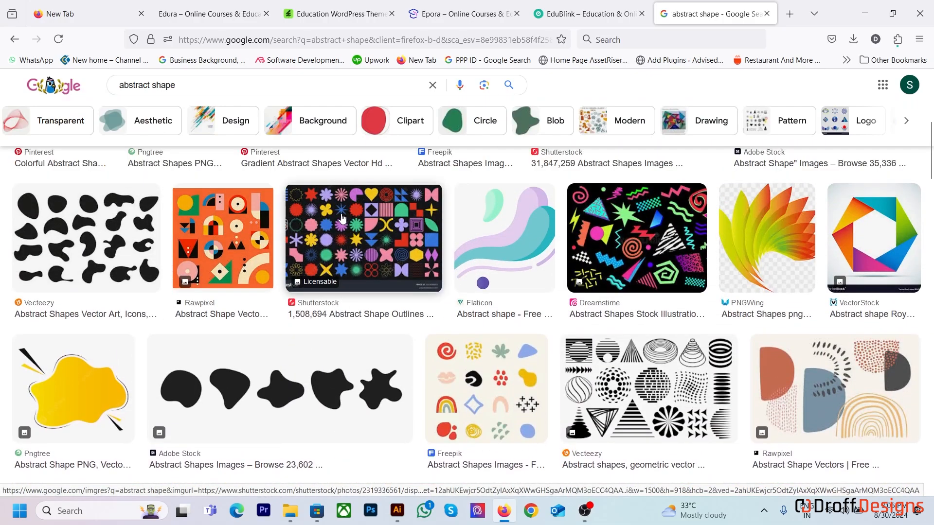
key("alt+Tab")
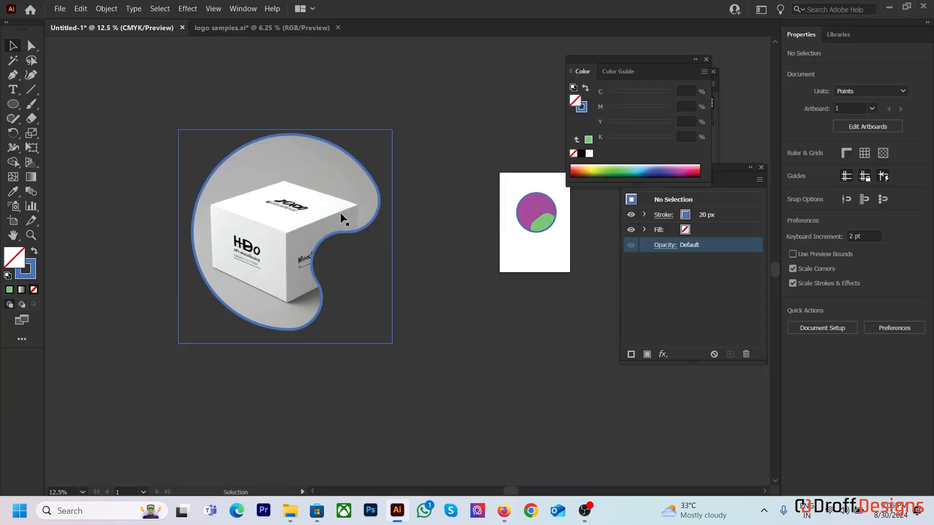
scroll(357, 203, "up", 1)
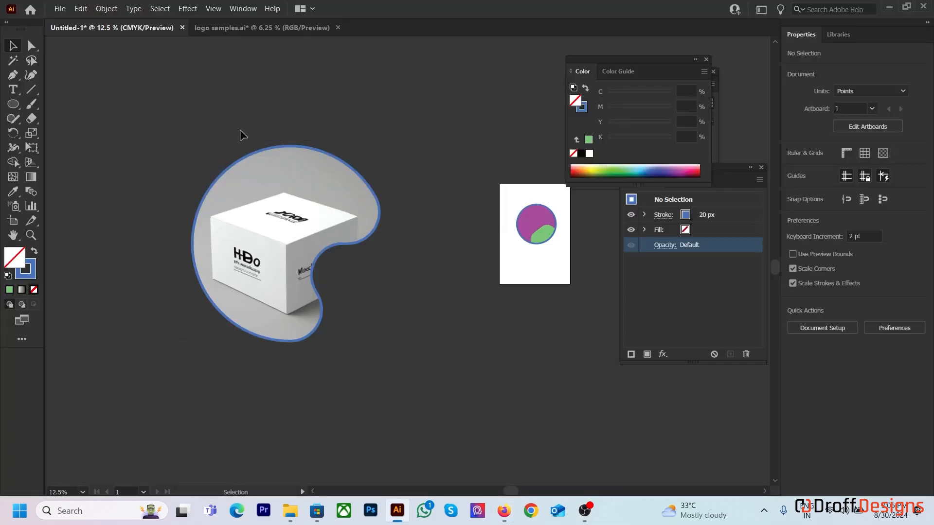
scroll(199, 171, "up", 1)
scroll(200, 170, "down", 1)
scroll(248, 165, "up", 1)
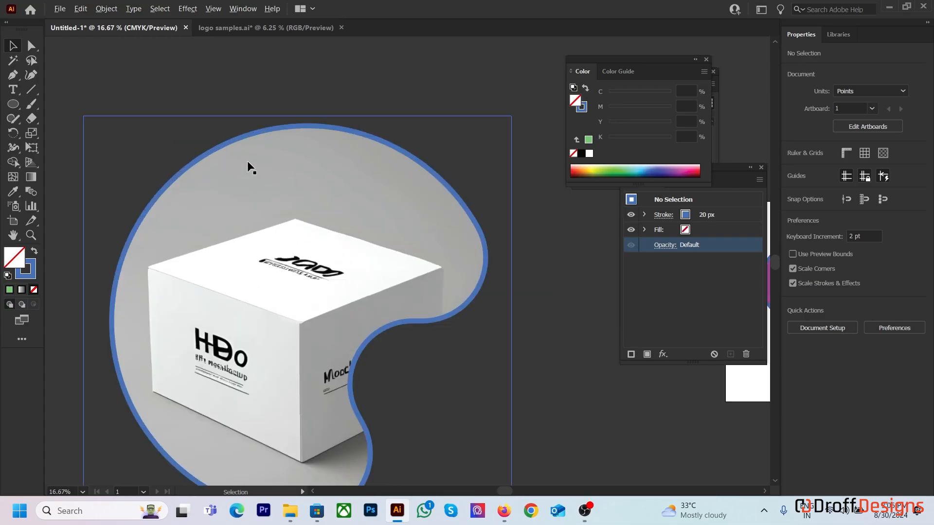
scroll(181, 183, "down", 1)
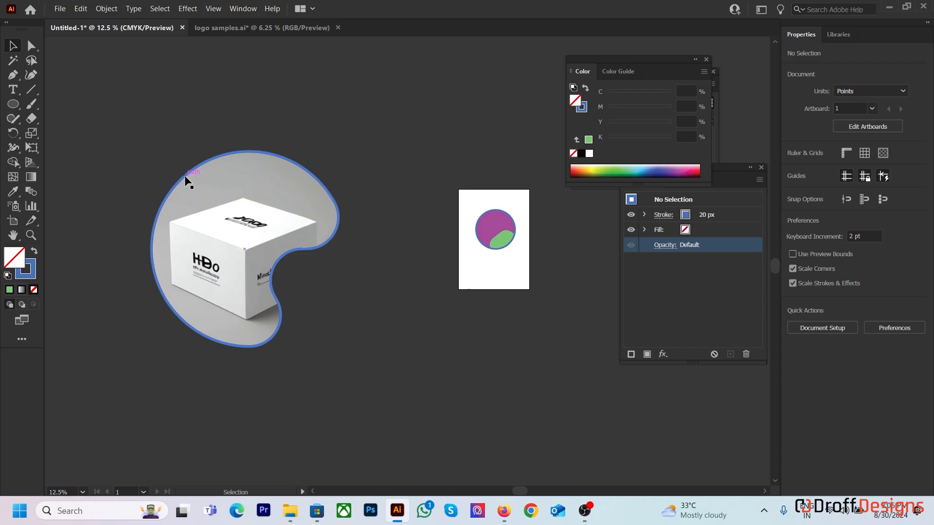
Step: Switch to Firefox and search Google Images for "basic design in illustrator"
key("alt+Tab")
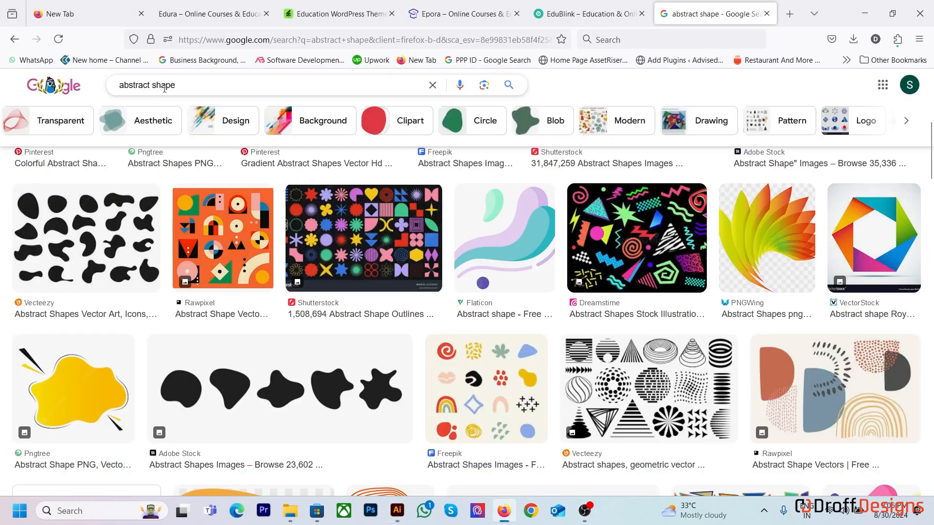
left_click_drag(178, 86, 104, 90)
type("basi")
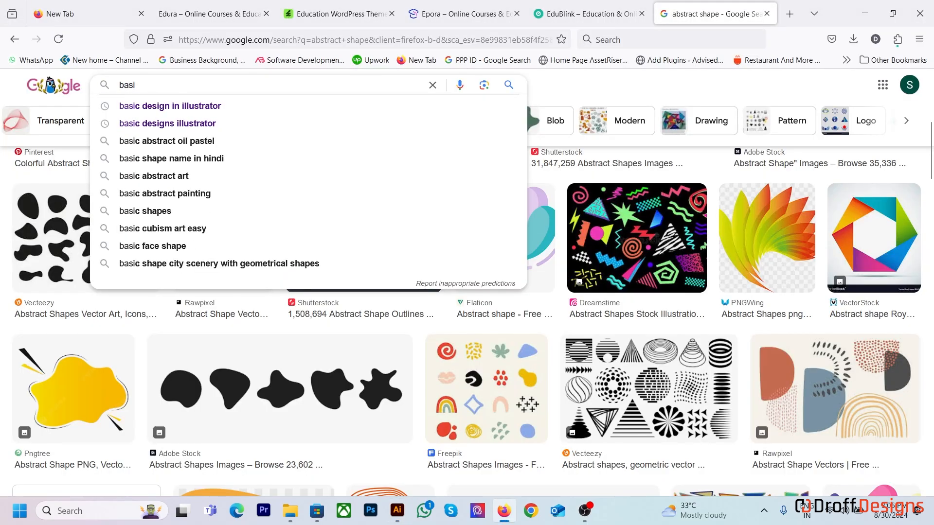
key("Down")
key("Return")
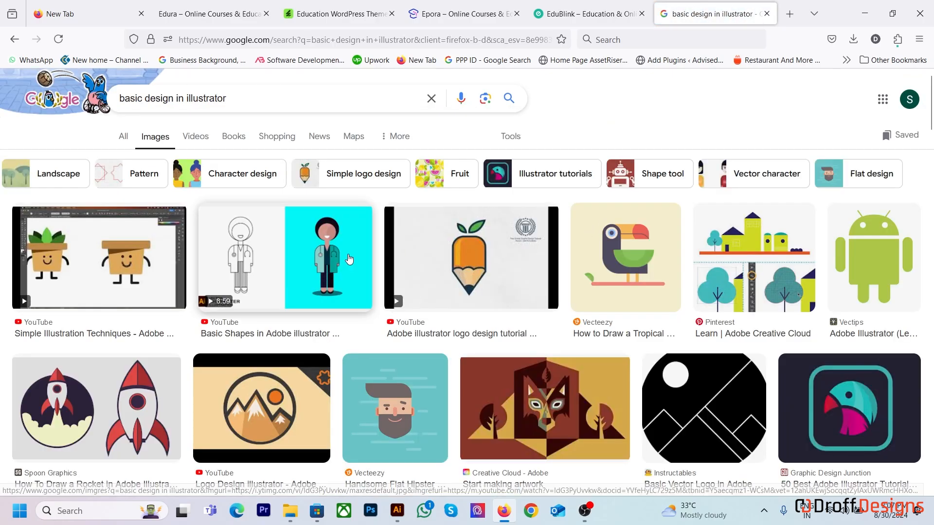
Step: Browse the basic Illustrator design results, previewing the simple illustration, tropical bird, fox artwork, vector robot and parrot icon
left_click(287, 258)
scroll(97, 244, "down", 3)
left_click(96, 134)
left_click(87, 320)
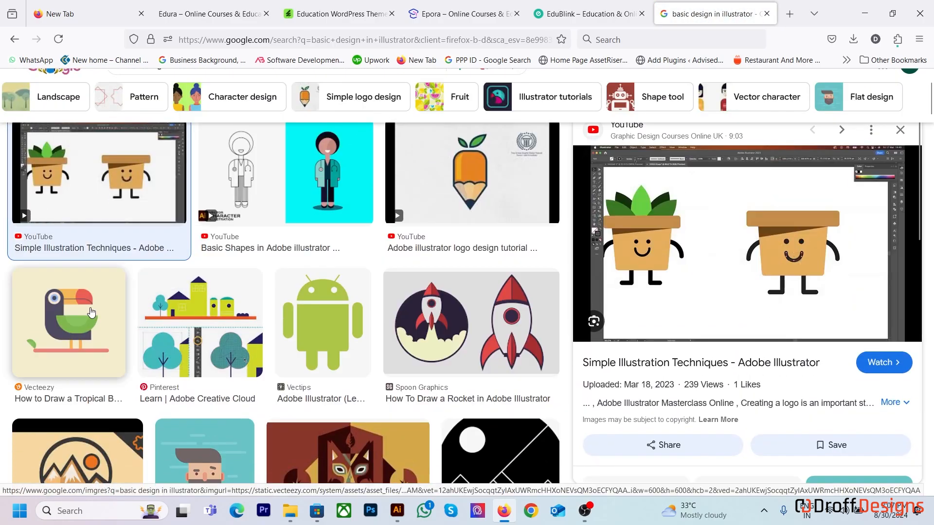
scroll(136, 288, "down", 3)
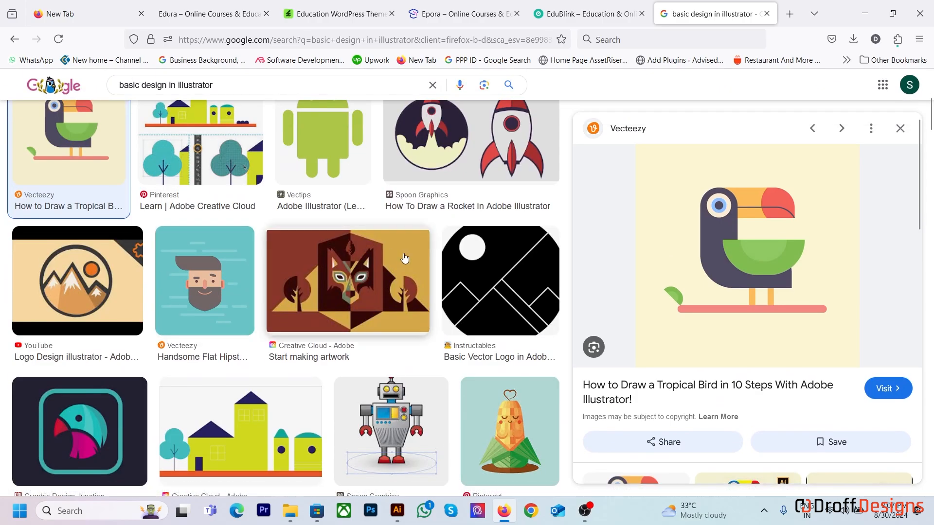
left_click(315, 278)
scroll(307, 278, "down", 2)
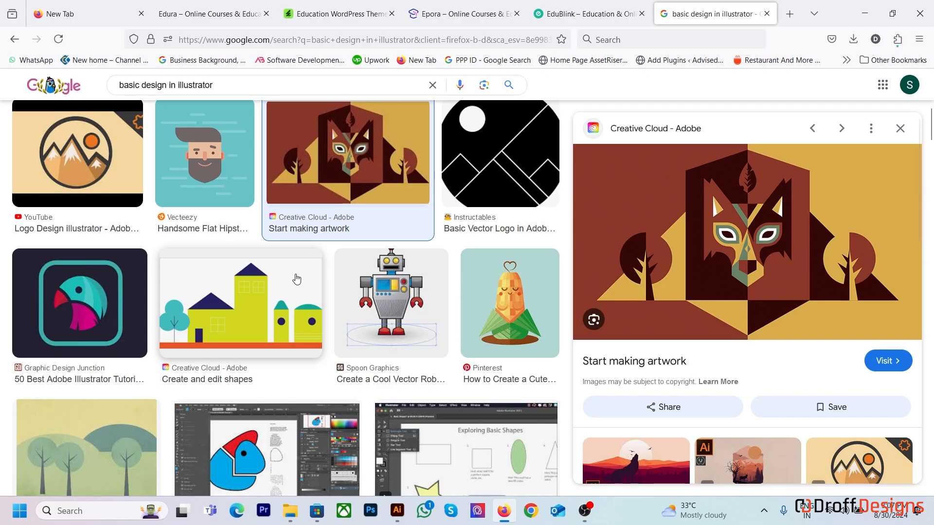
scroll(296, 278, "down", 2)
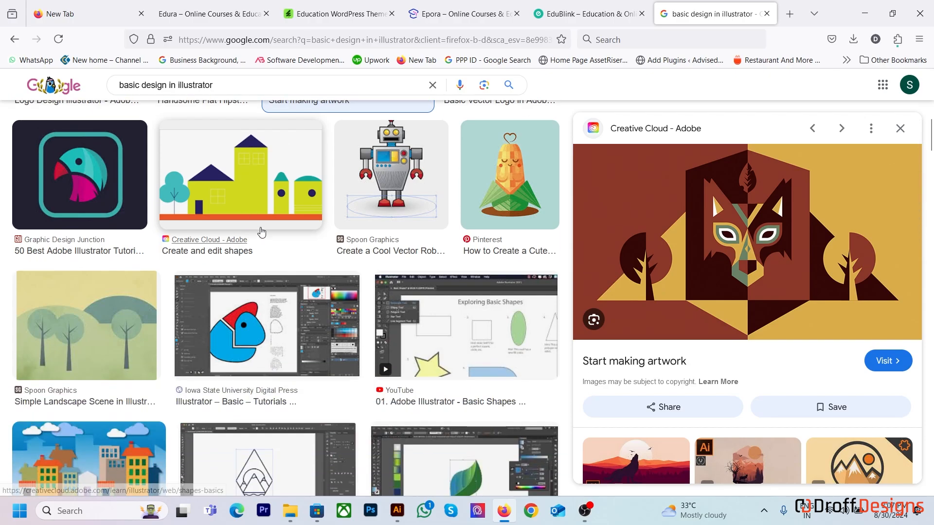
left_click(260, 232)
left_click(418, 180)
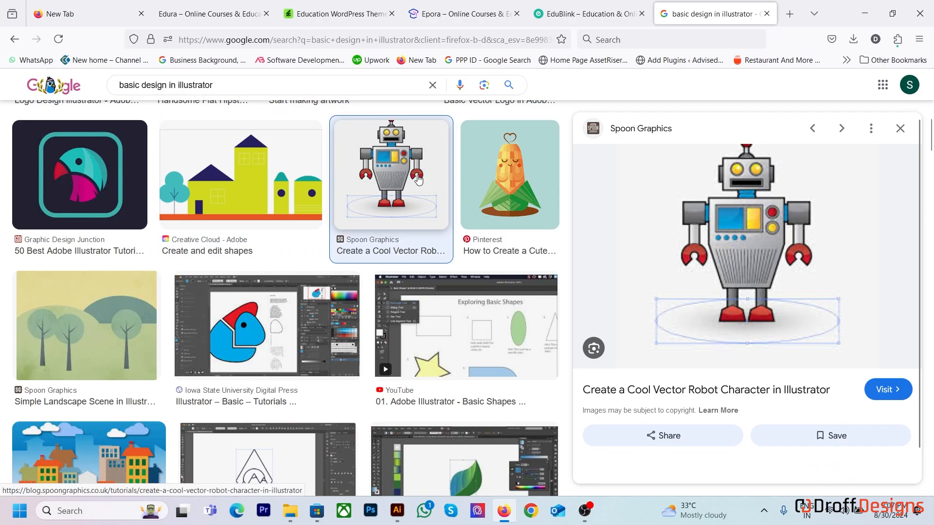
scroll(145, 207, "down", 1)
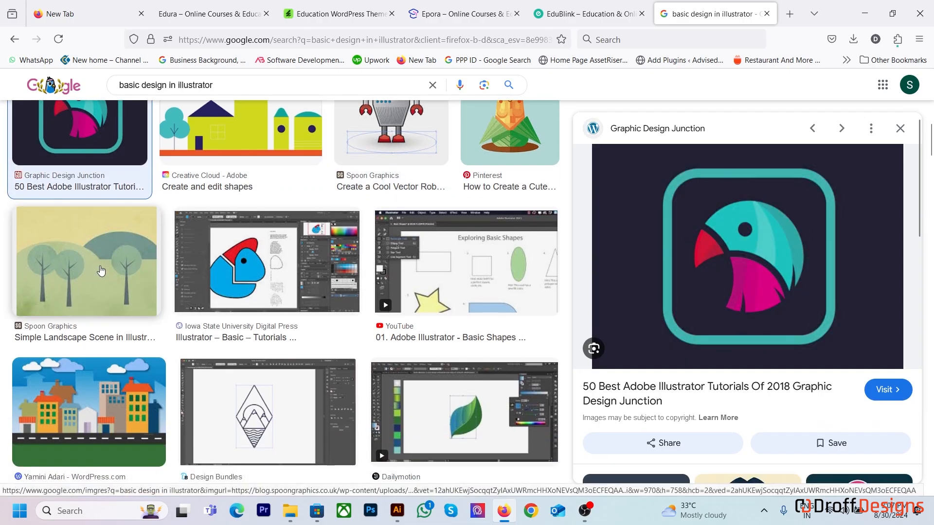
Step: Preview the simple landscape, Pac-Man shape and 2D character designs, and look through further basic design results
left_click(154, 243)
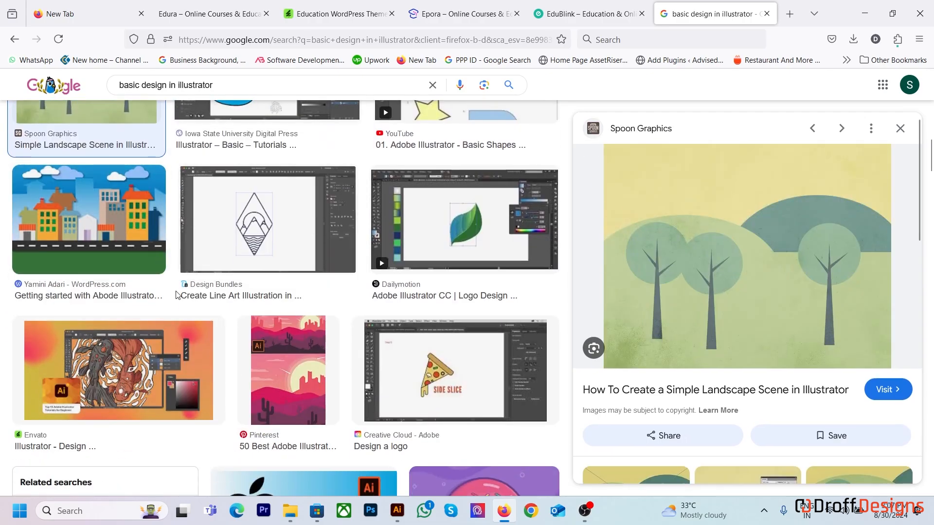
scroll(233, 273, "down", 3)
scroll(246, 281, "down", 6)
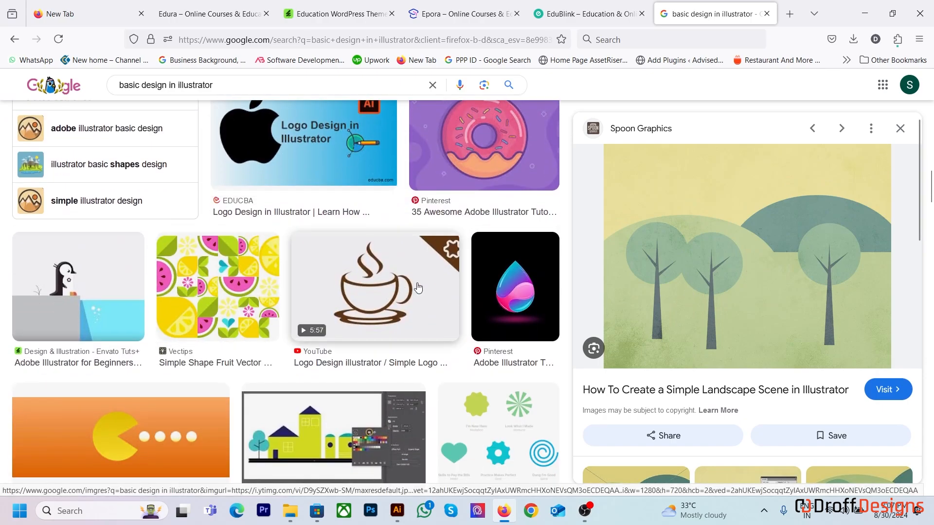
scroll(291, 272, "down", 3)
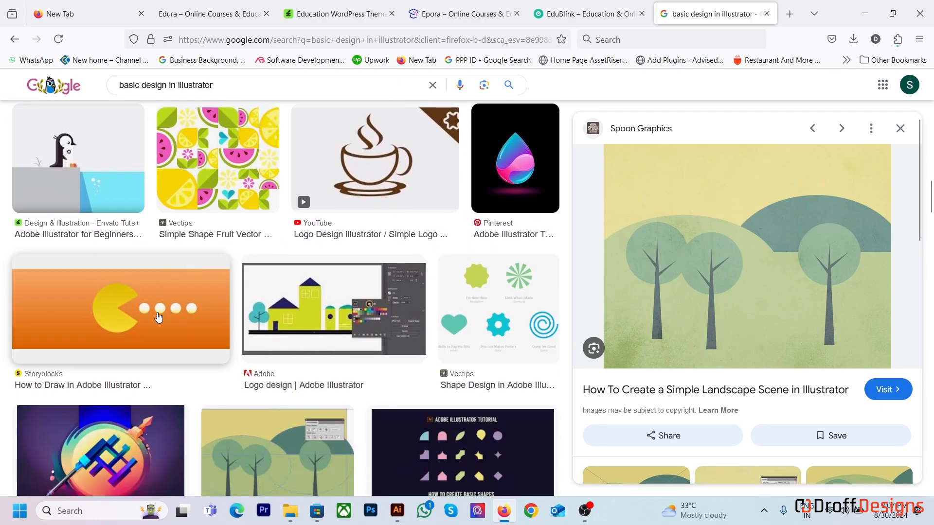
left_click(158, 317)
scroll(146, 323, "down", 6)
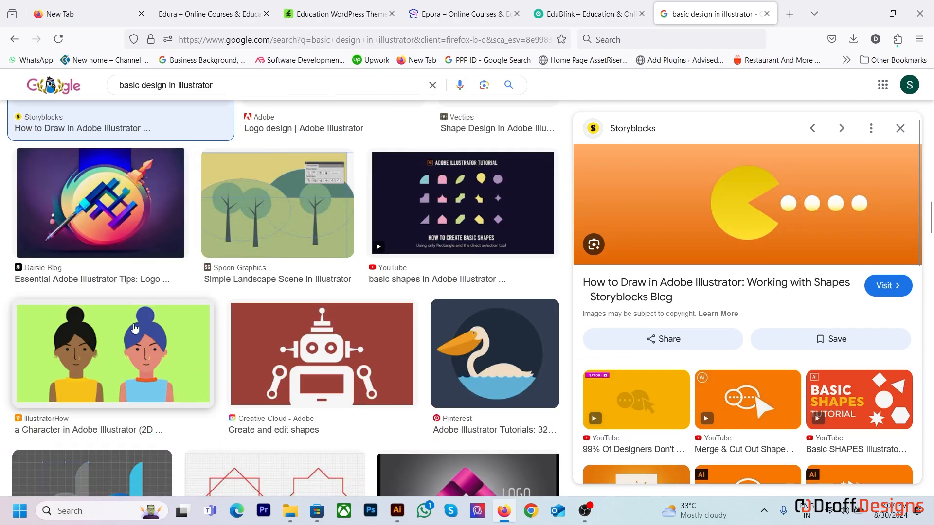
left_click(135, 330)
scroll(204, 302, "down", 6)
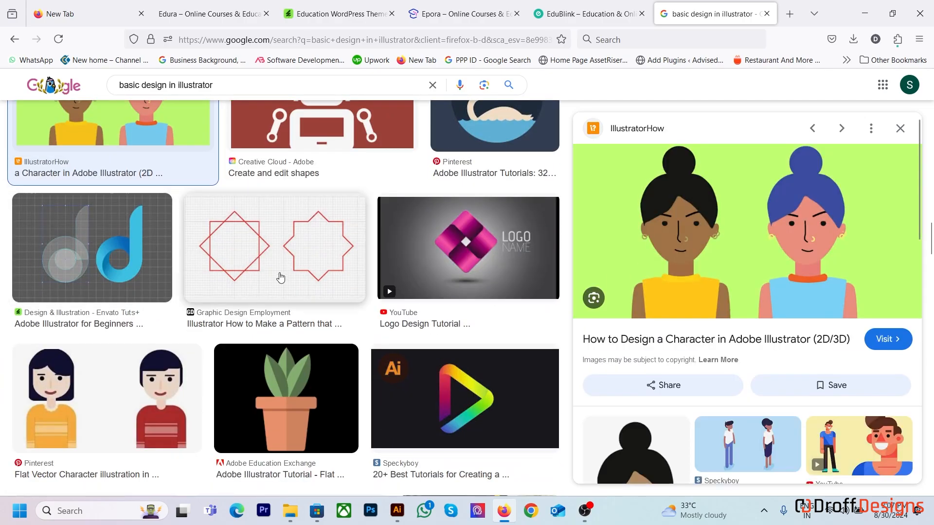
scroll(280, 278, "down", 3)
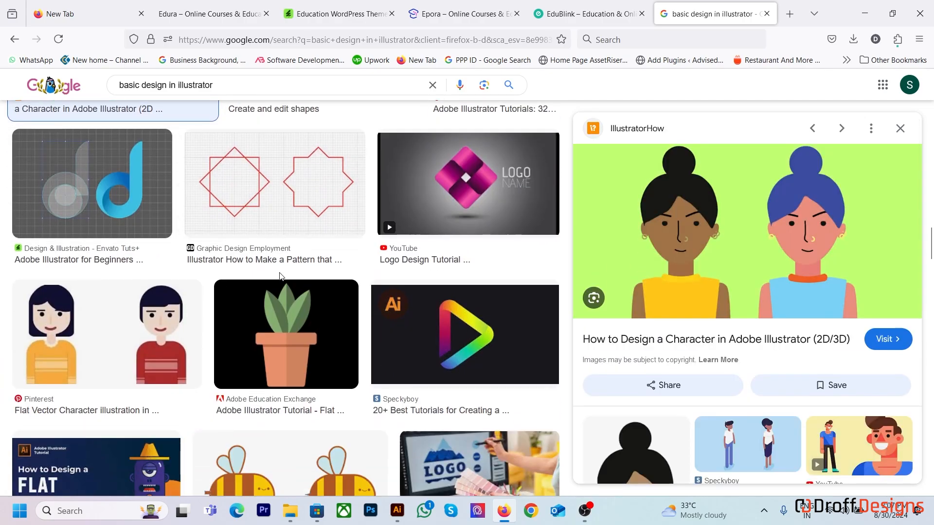
scroll(281, 277, "down", 9)
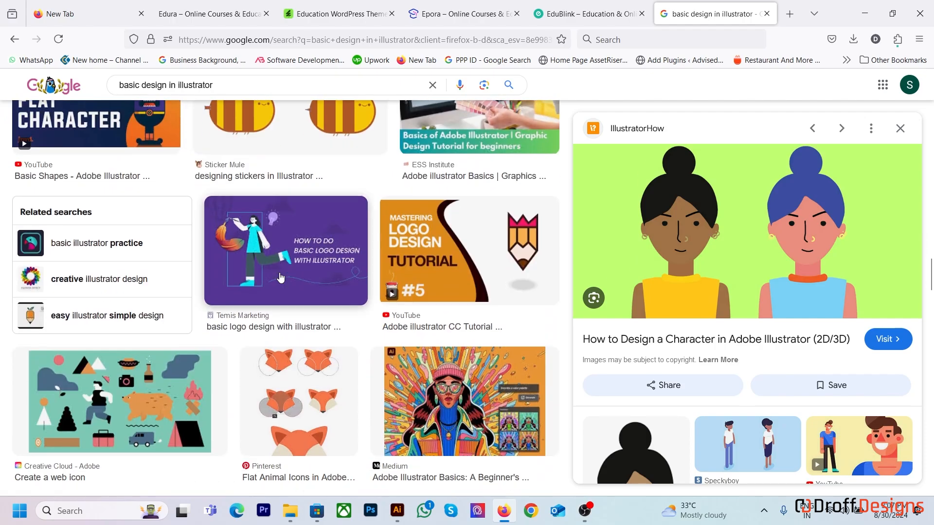
scroll(281, 277, "down", 6)
scroll(281, 277, "up", 5)
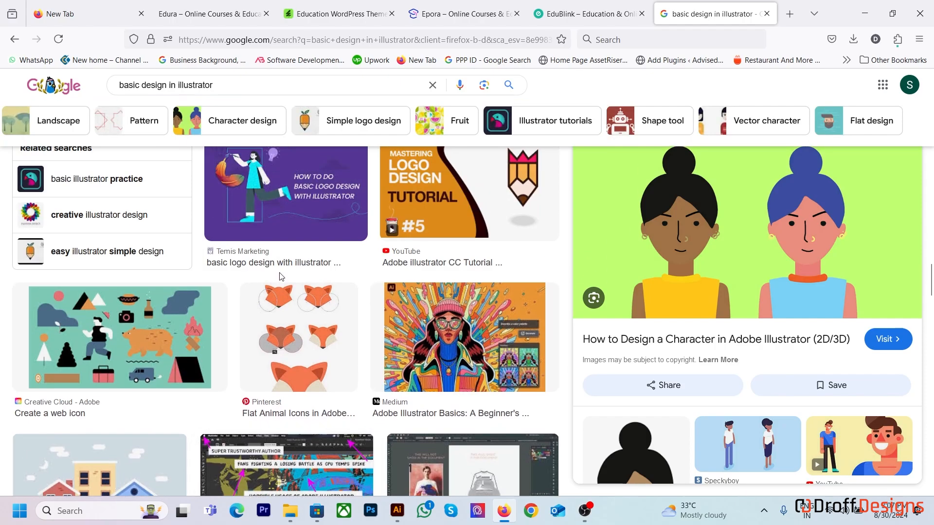
Step: Examine the tropical hut design and its related images, and preview the palm-tree sunset landscape tutorial
left_click(281, 303)
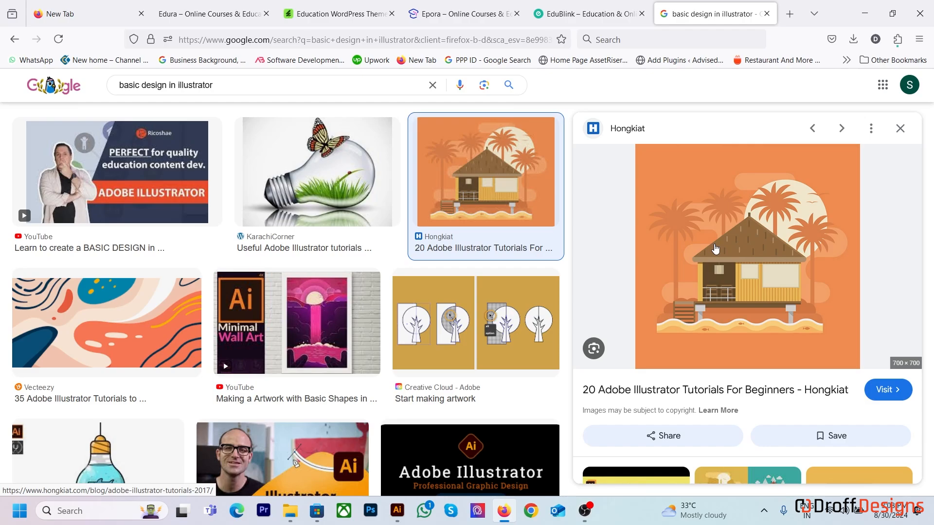
scroll(796, 311, "down", 5)
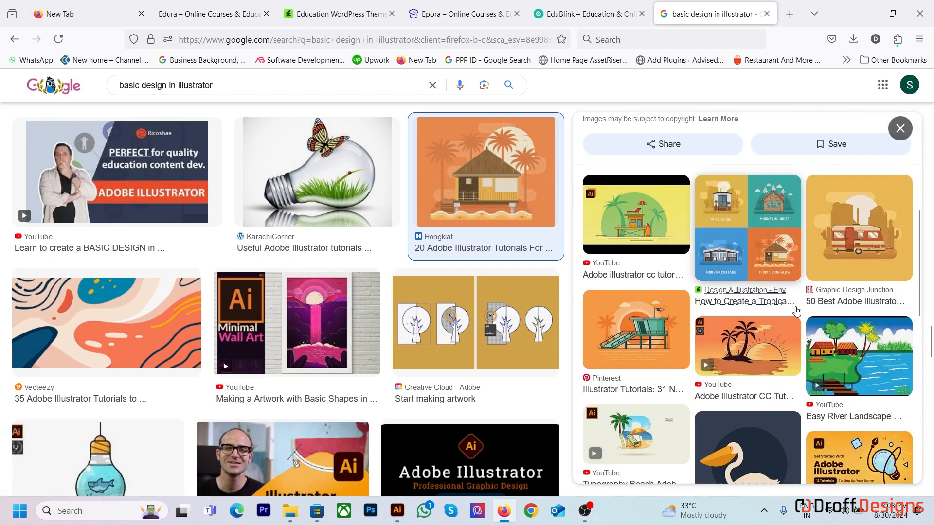
scroll(796, 311, "down", 3)
left_click(729, 233)
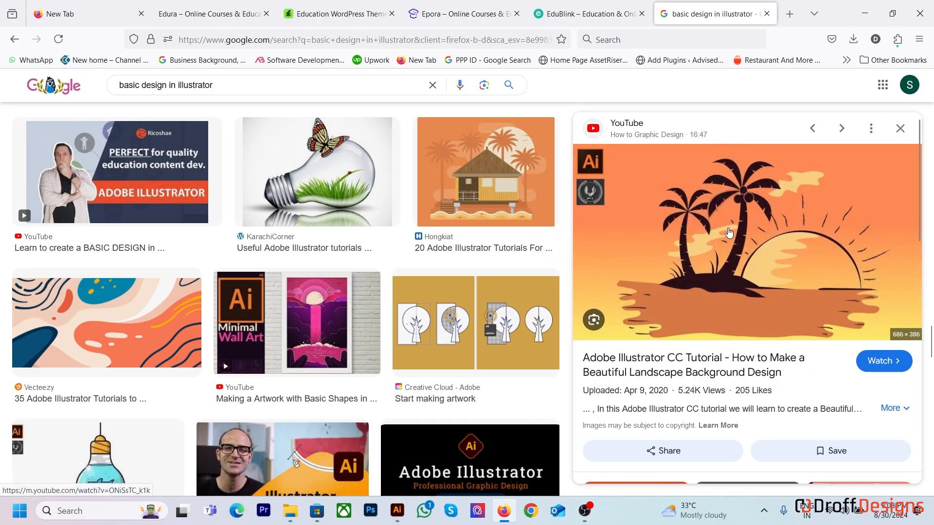
Step: Switch to Illustrator and delete the clipped purple and green circle from the artboard
key("alt+Tab")
left_click(379, 176)
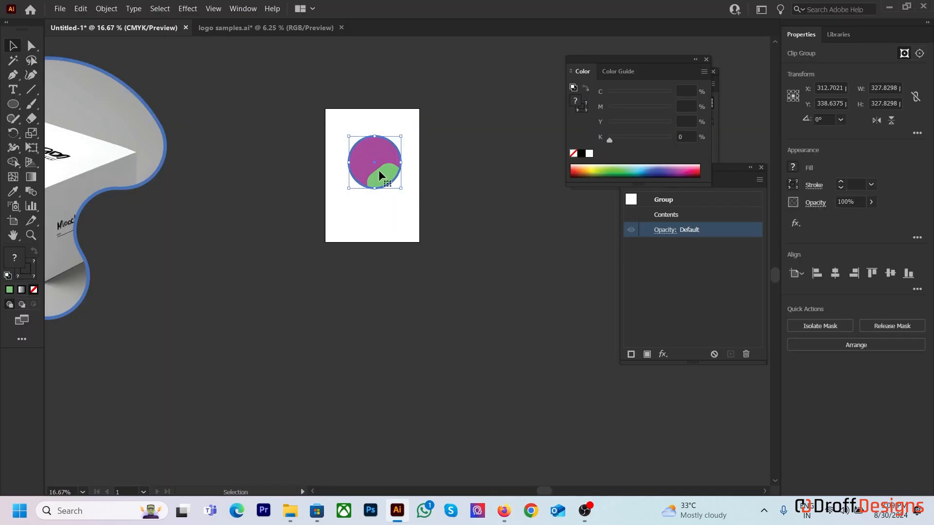
key("Delete")
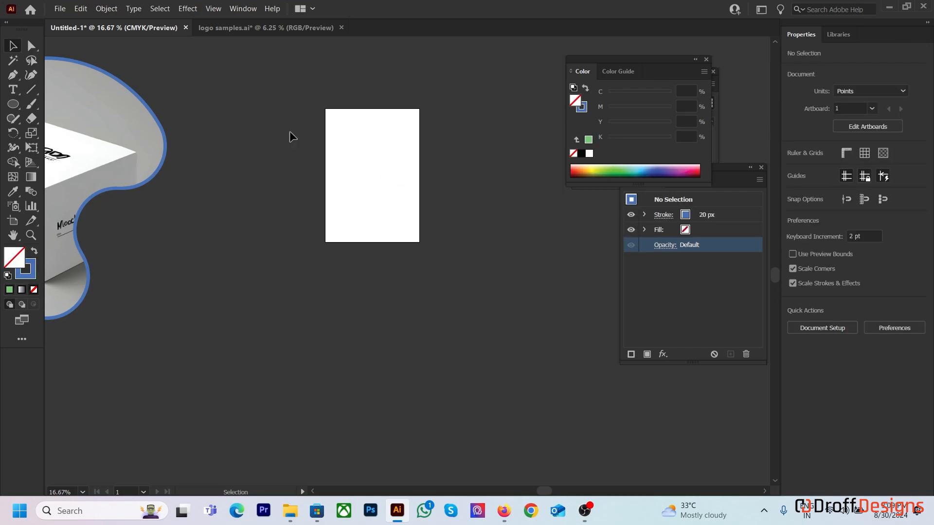
Step: Draw a circle about 169 pt in diameter on the artboard and swap its stroke and fill for a solid blue fill
scroll(348, 181, "up", 5)
left_click_drag(384, 159, 325, 172)
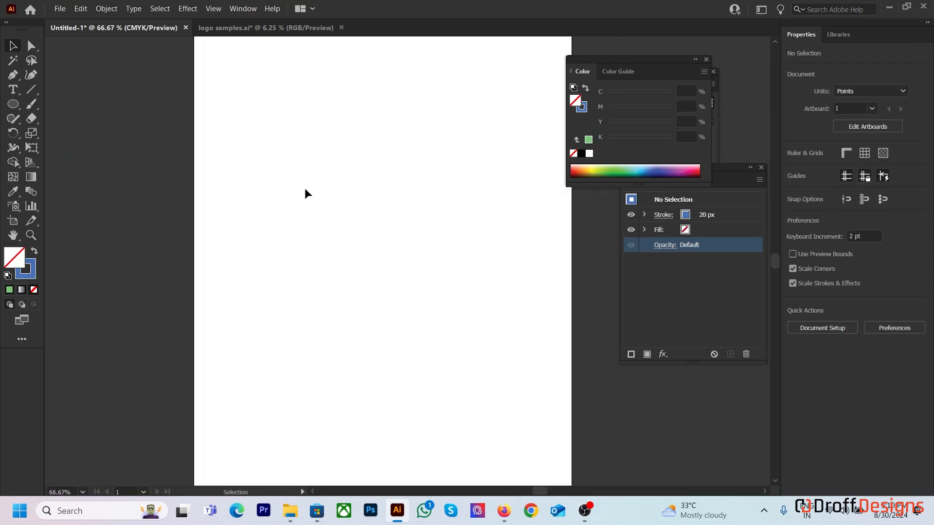
key("ctrl+1")
left_click(13, 104)
left_click_drag(224, 119, 386, 279)
left_click(37, 252)
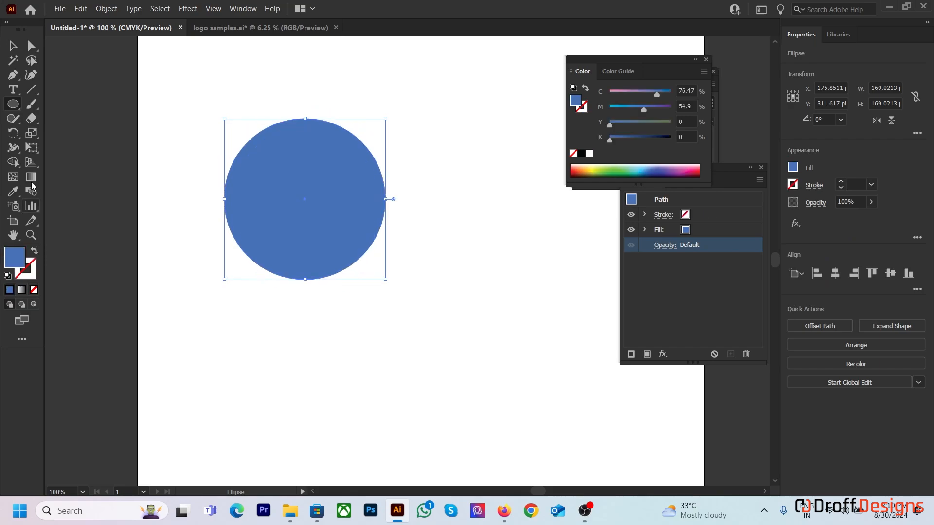
Step: Duplicate the blue circle with a diagonal offset of about 31 by 37 pt, overlapping the original, and select both circles
key("v")
left_click(217, 111)
left_click_drag(329, 199, 325, 228)
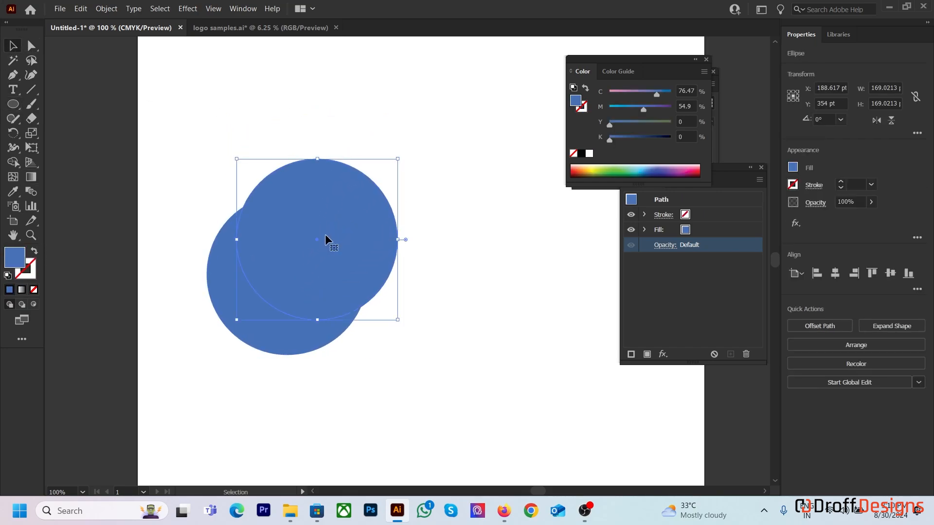
left_click(433, 221)
left_click_drag(433, 221, 273, 329)
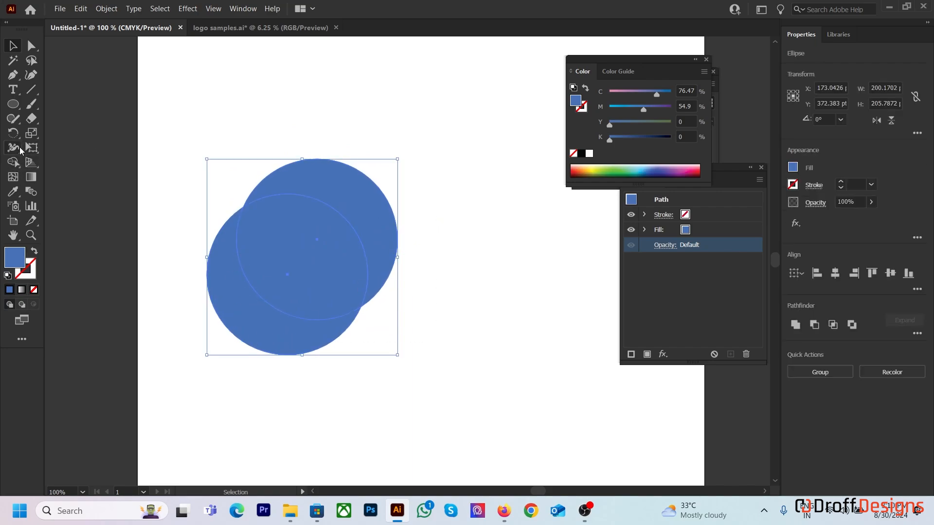
Step: Try cutting a crescent from the overlapping circles with the Shape Builder tool, and undo the cut
left_click(16, 167)
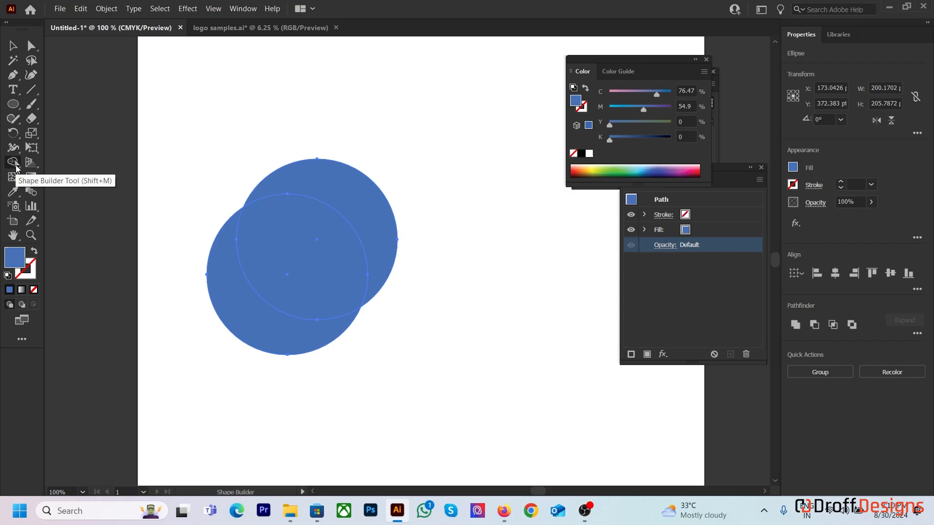
left_click_drag(392, 156, 305, 250)
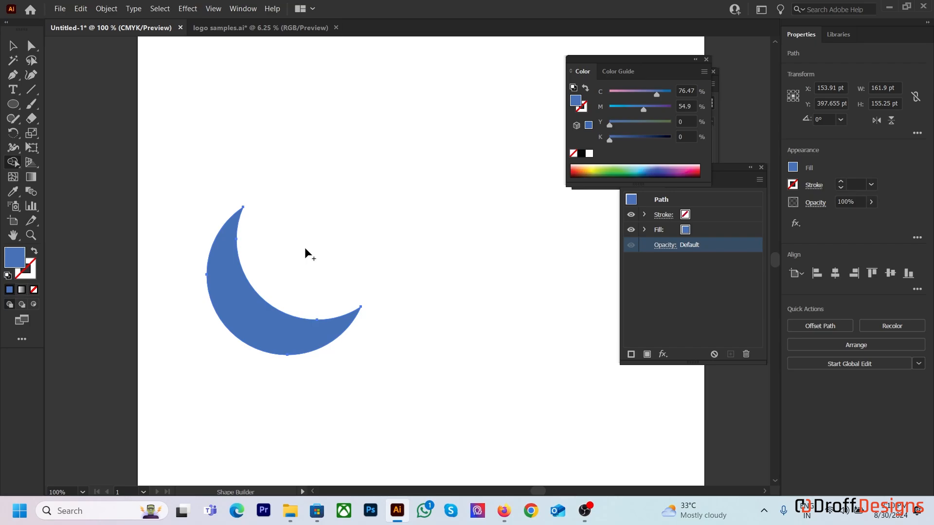
key("ctrl+z")
mouse_move(288, 282)
left_mouse_down()
mouse_move(257, 322)
mouse_move(360, 220)
left_mouse_up()
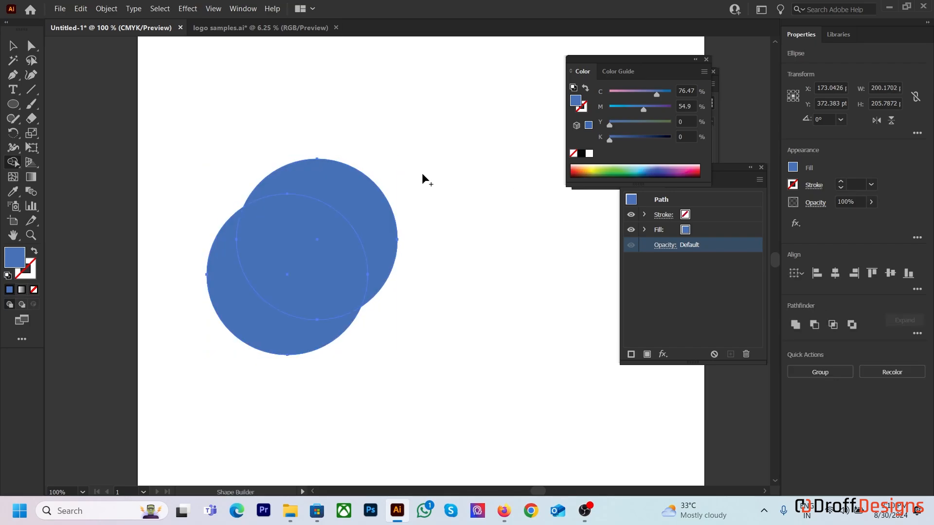
left_click_drag(417, 151, 272, 291)
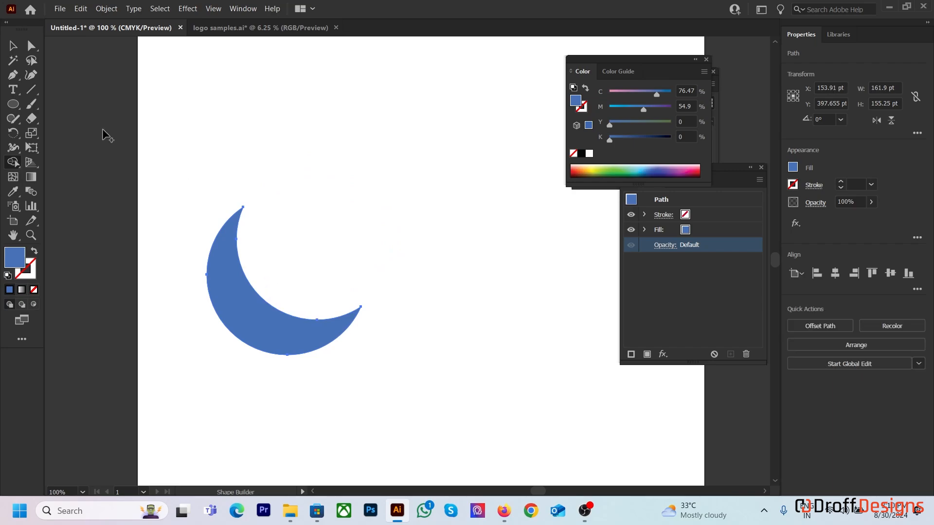
key("ctrl+z")
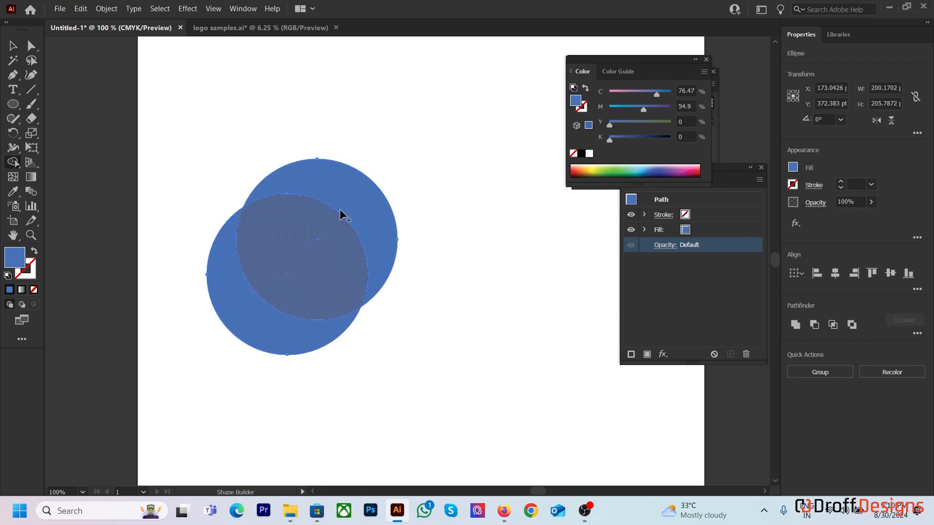
Step: Select both overlapping circles and delete them from the artboard
left_click(14, 46)
left_click_drag(195, 158, 380, 323)
key("Delete")
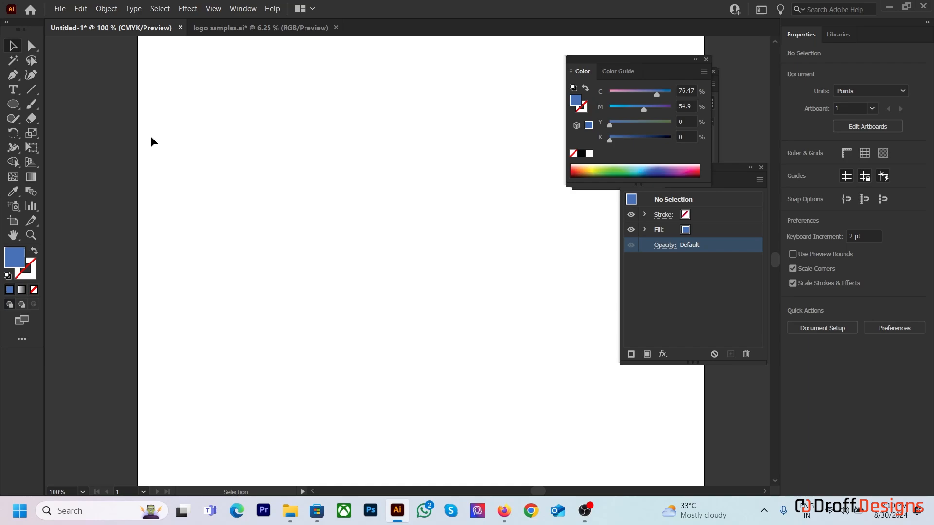
Step: Draw a tall ellipse about 69 by 265 pt and convert its top and bottom anchors to sharp corner points
left_click(13, 104)
left_click_drag(248, 194, 288, 353)
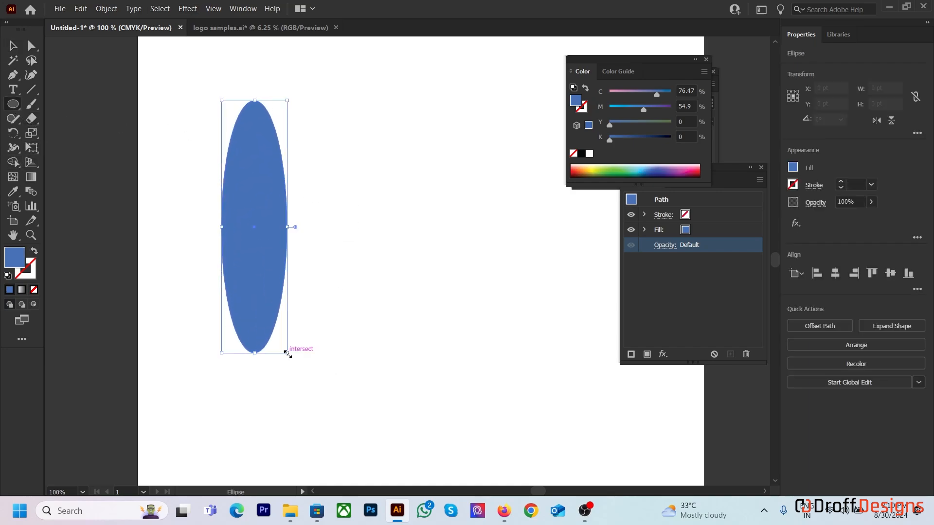
left_click_drag(13, 75, 82, 120)
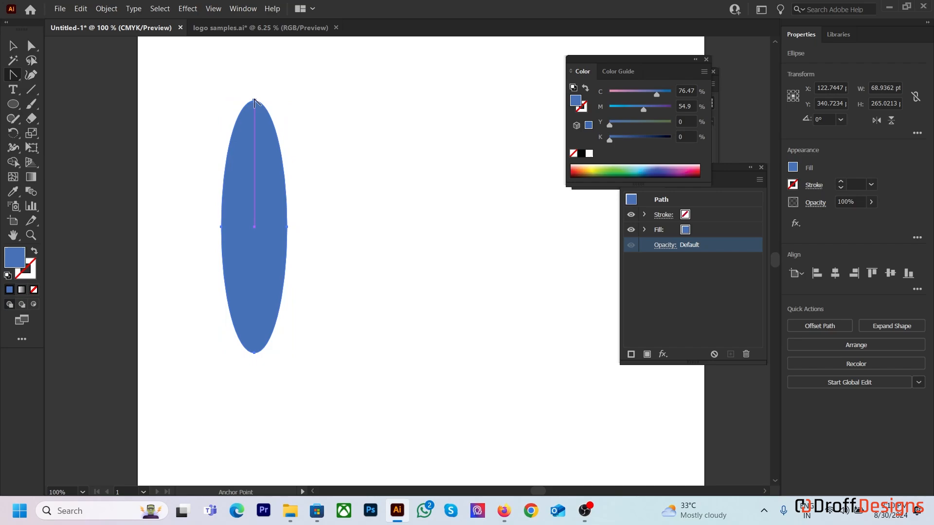
left_click(254, 101)
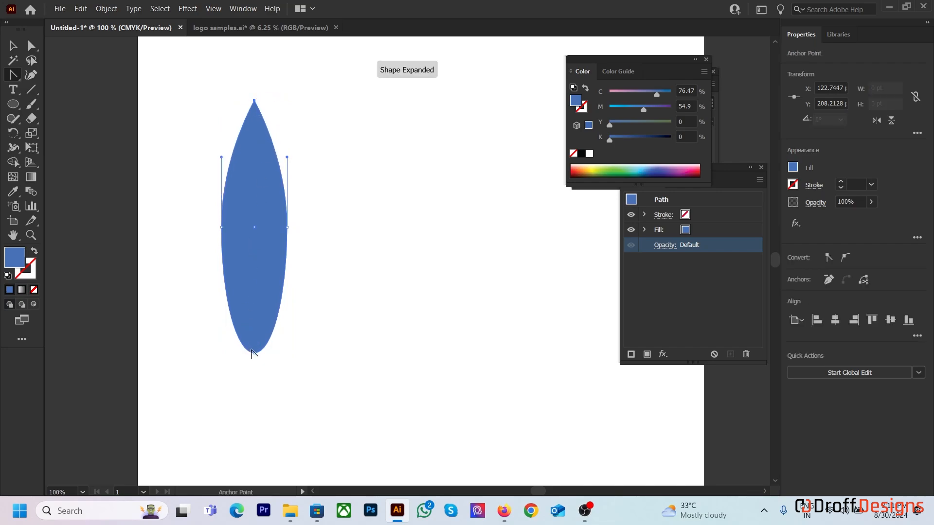
left_click(253, 352)
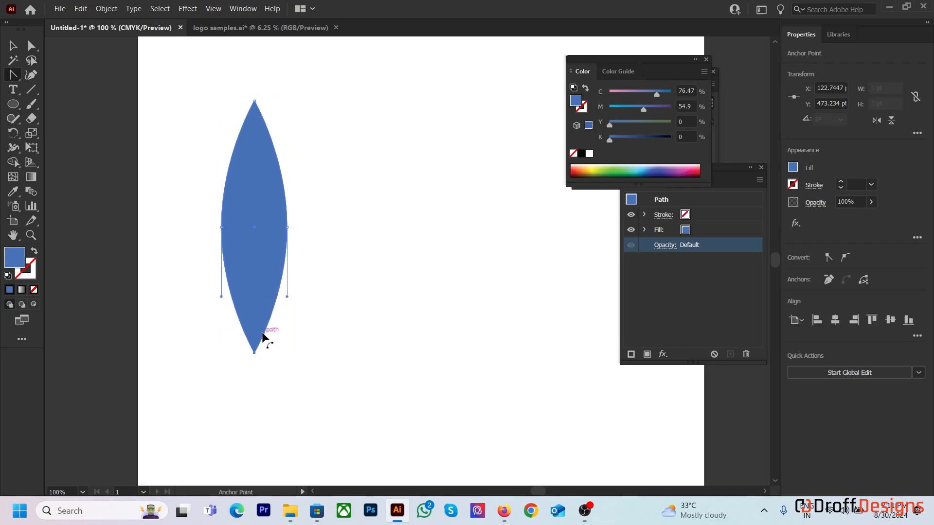
Step: Move the pointed shape's two side anchors left with Direct Selection, bending it into a crescent about 119 pt wide
key("a")
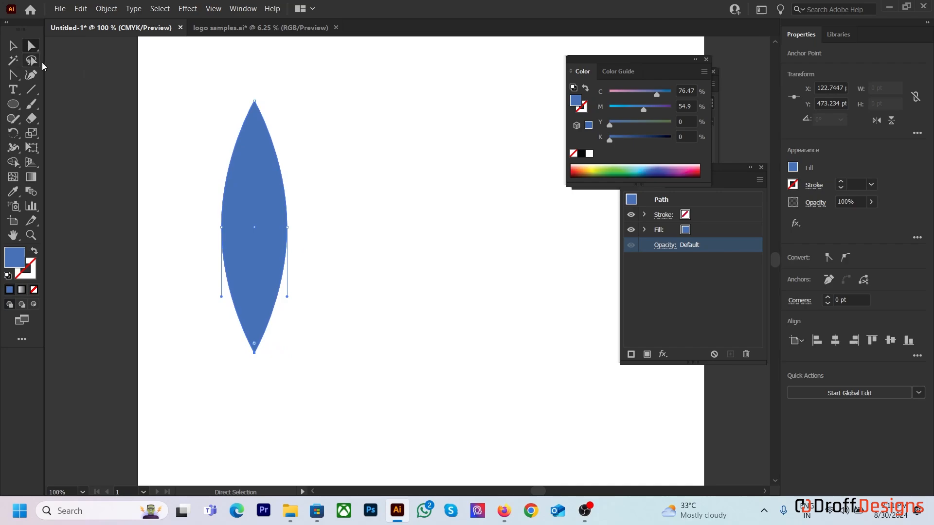
left_click_drag(189, 180, 206, 224)
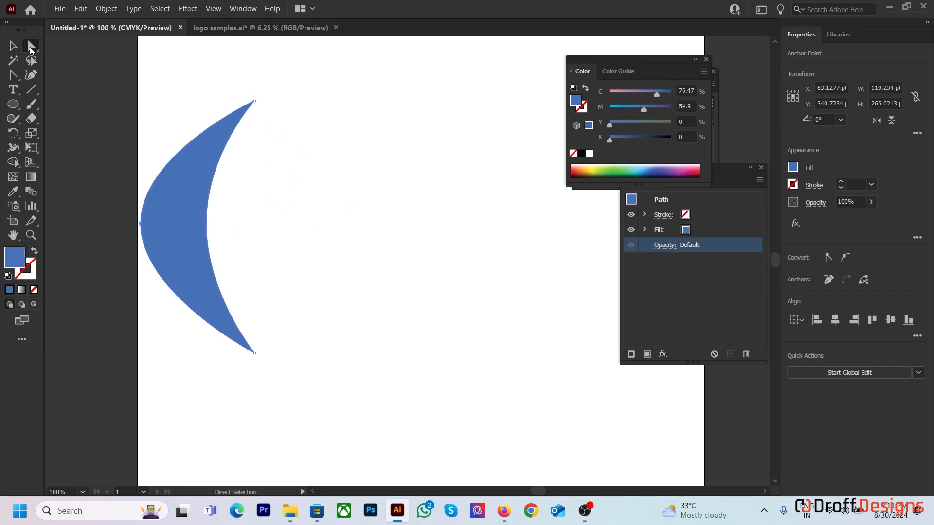
Step: Try moving the whole crescent to the right and slightly down, and undo the move
left_click(13, 46)
left_click(161, 103)
left_click_drag(196, 192, 274, 207)
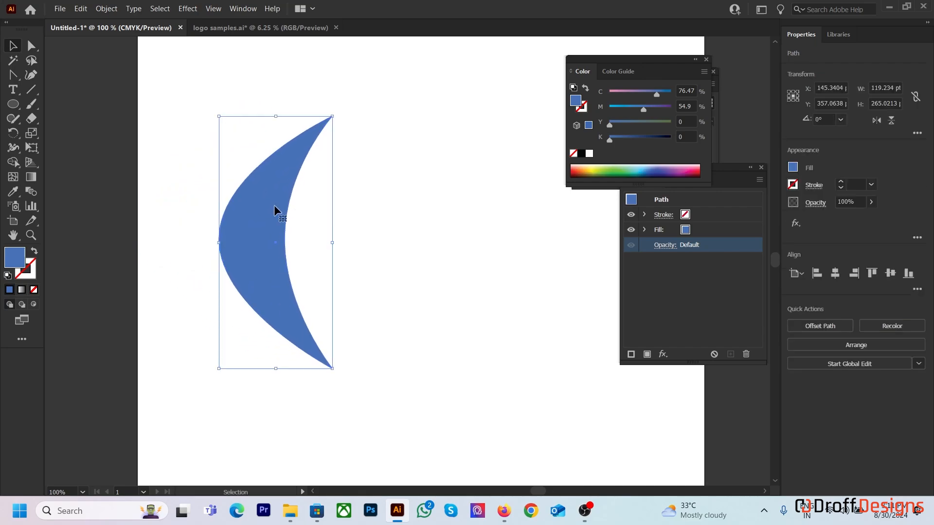
key("ctrl+z")
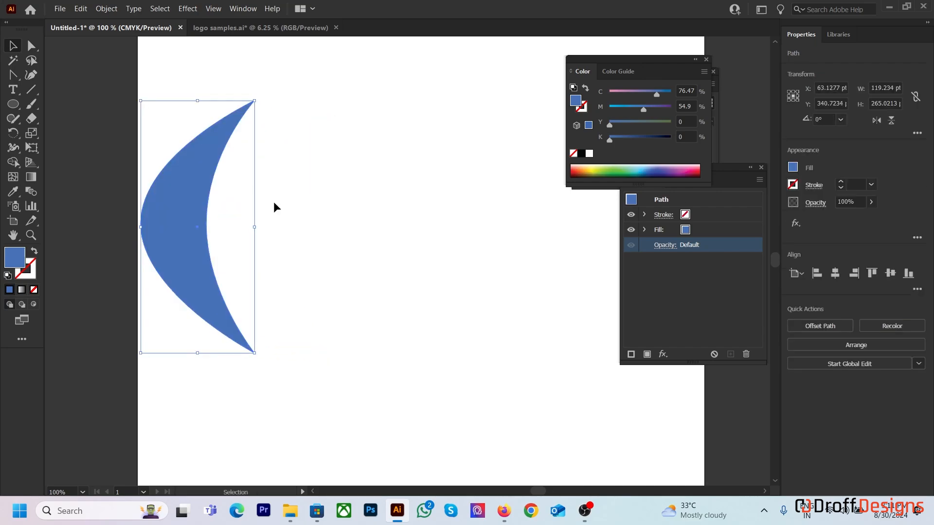
Step: Move the crescent's inner side anchor to the right with Direct Selection, bulging the shape into a wide leaf with pointed ends
left_click_drag(287, 171, 209, 223)
left_click(31, 46)
left_click(253, 228)
left_click(207, 225)
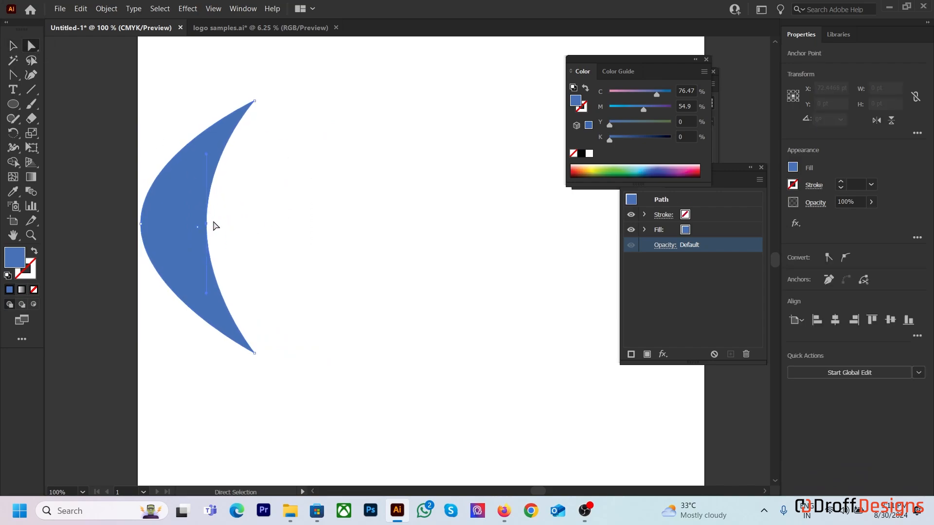
left_click_drag(207, 224, 360, 220)
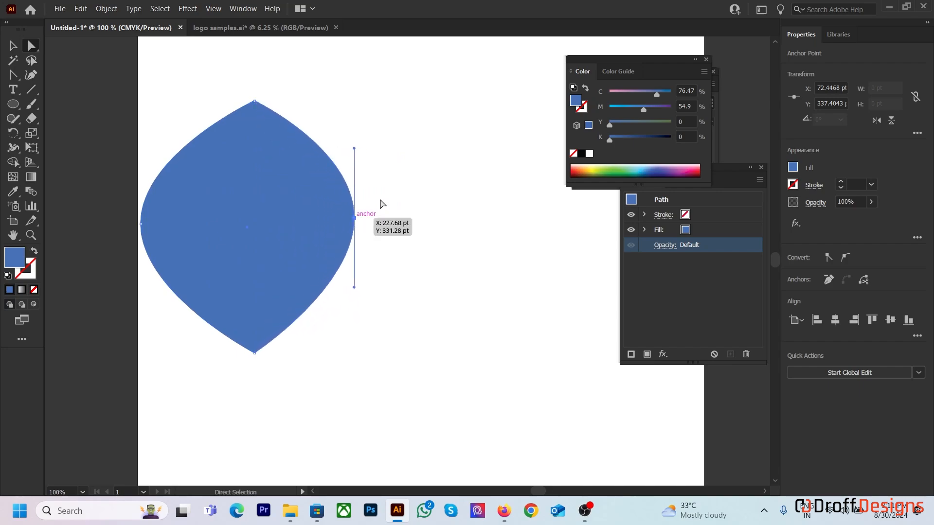
Step: Undo the anchor edits back to the plain ellipse and delete the ellipse from the artboard
key("ctrl+z")
key("ctrl+z")
key("ctrl+z")
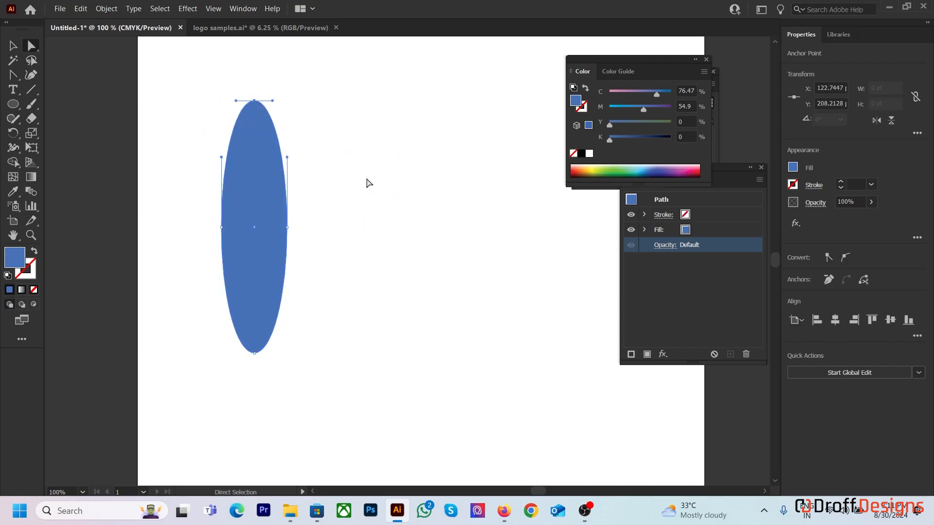
key("v")
left_click(185, 133)
left_click_drag(250, 173, 229, 202)
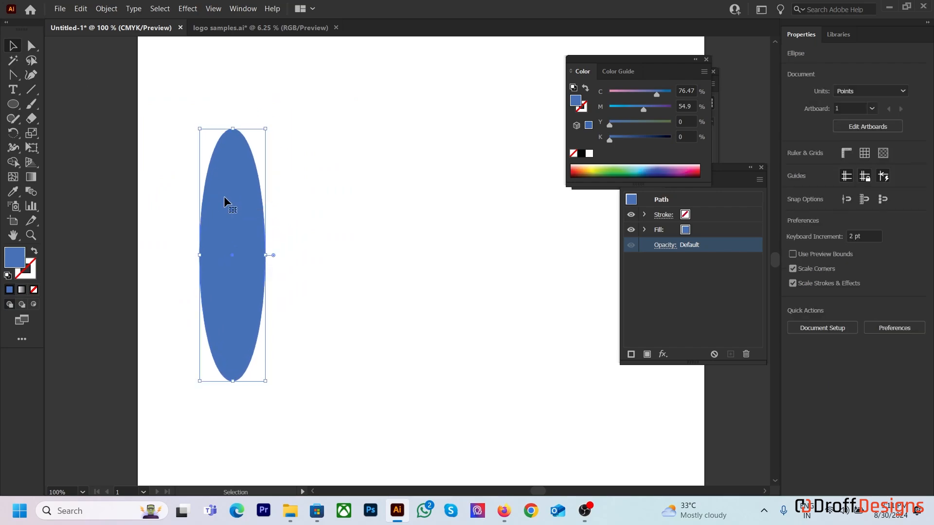
key("Delete")
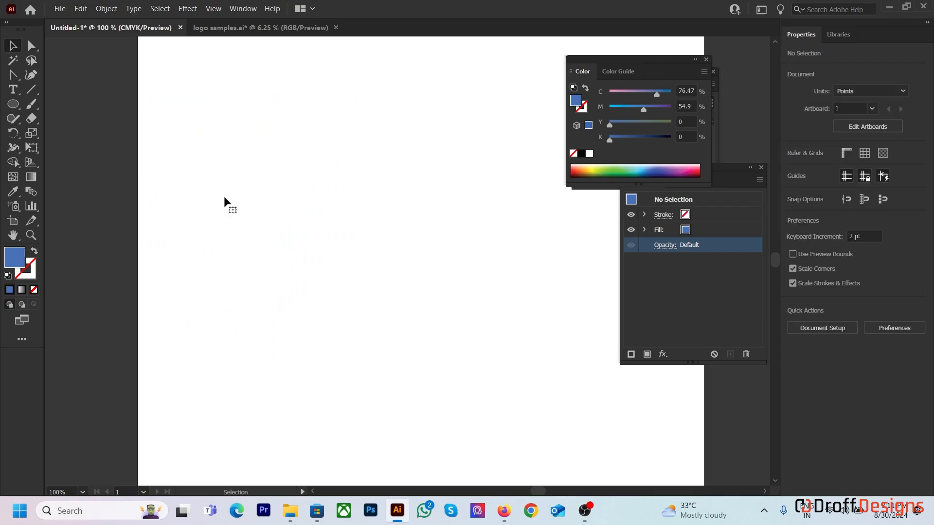
Step: Check the tropical bird reference in the browser, and draw a rectangle about 122 by 200 pt on the empty artboard
key("alt+Tab")
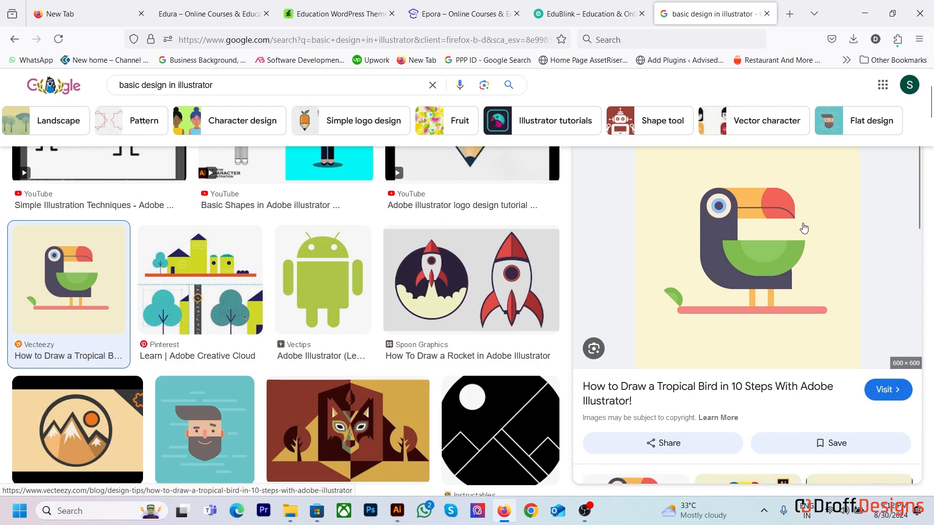
key("alt+Tab")
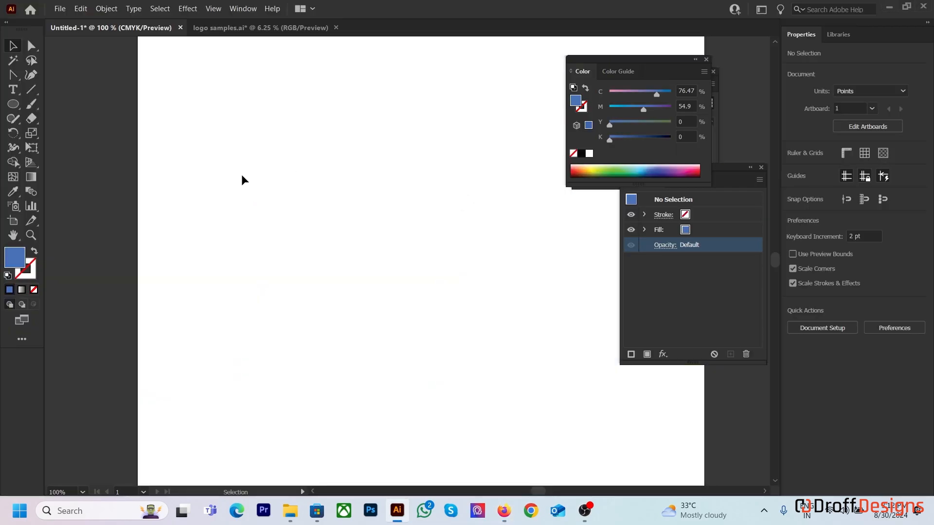
left_click(13, 104)
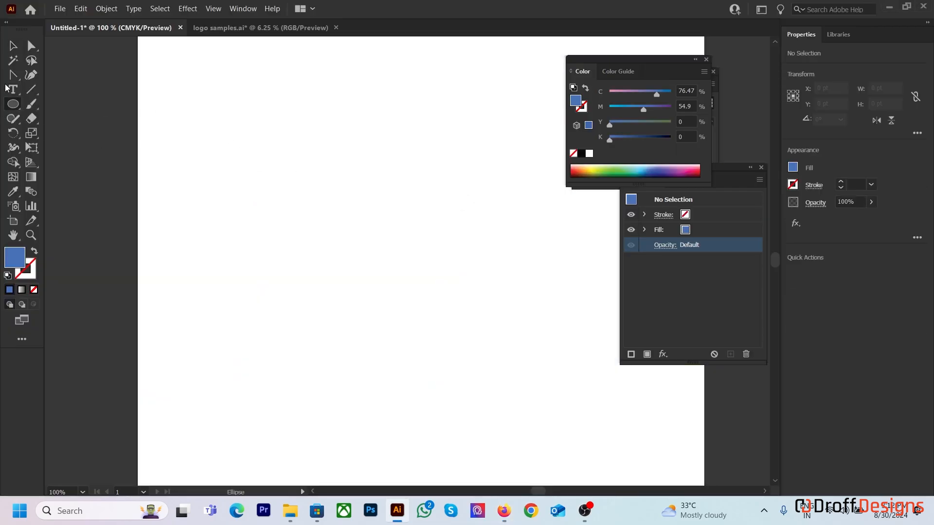
left_click(13, 102)
left_click(73, 104)
left_click_drag(179, 146, 295, 336)
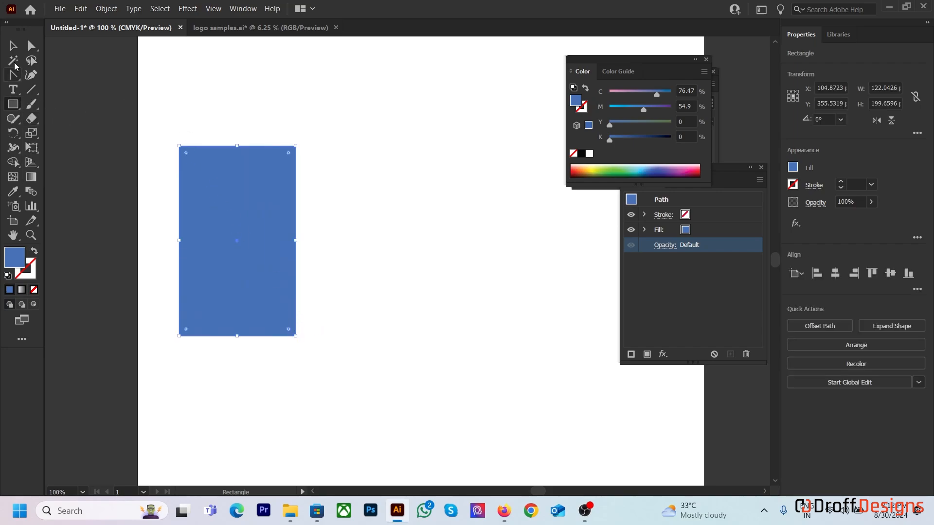
Step: Round the rectangle's two top corners to a full arch with a corner radius of about 61 pt
key("a")
left_click_drag(171, 109, 355, 224)
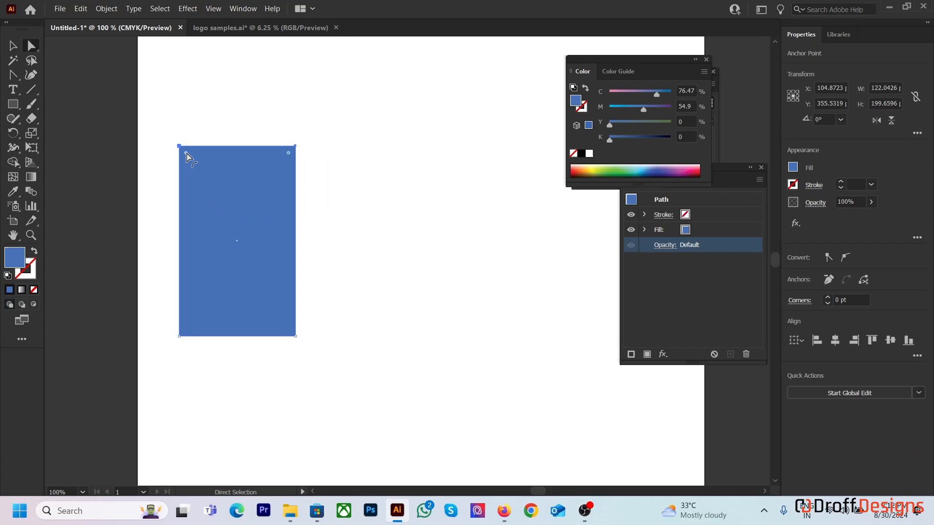
left_click_drag(186, 152, 245, 257)
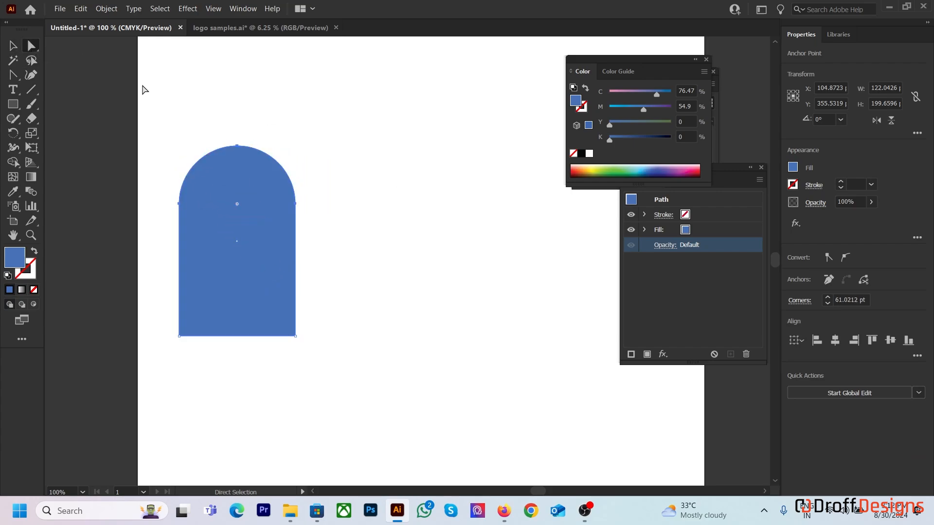
Step: Try deleting the right-side anchors of the filled arch, and undo the deletion
left_click_drag(392, 151, 273, 368)
key("Delete")
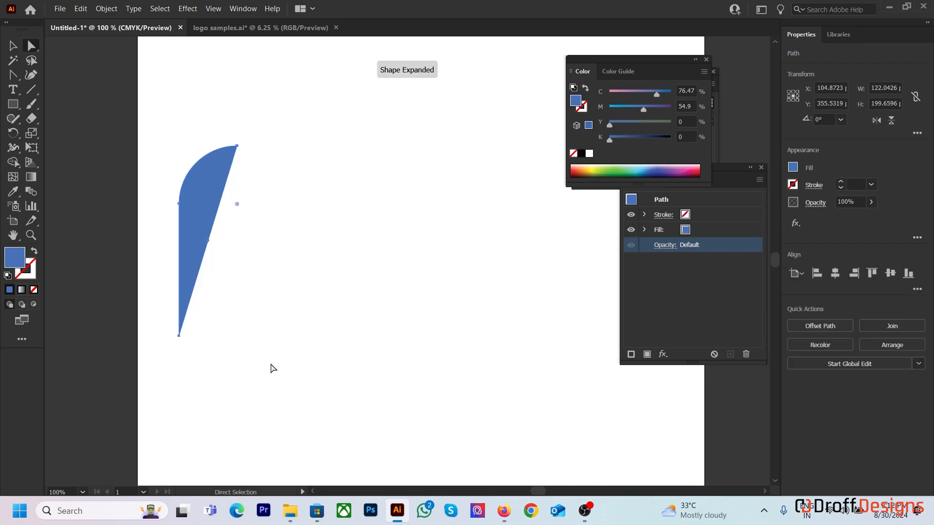
key("ctrl+z")
Step: Swap the arch's fill and stroke to get a blue outline, and delete its right-side anchors to leave an open hook-shaped path
left_click(352, 181)
left_click_drag(352, 182, 271, 244)
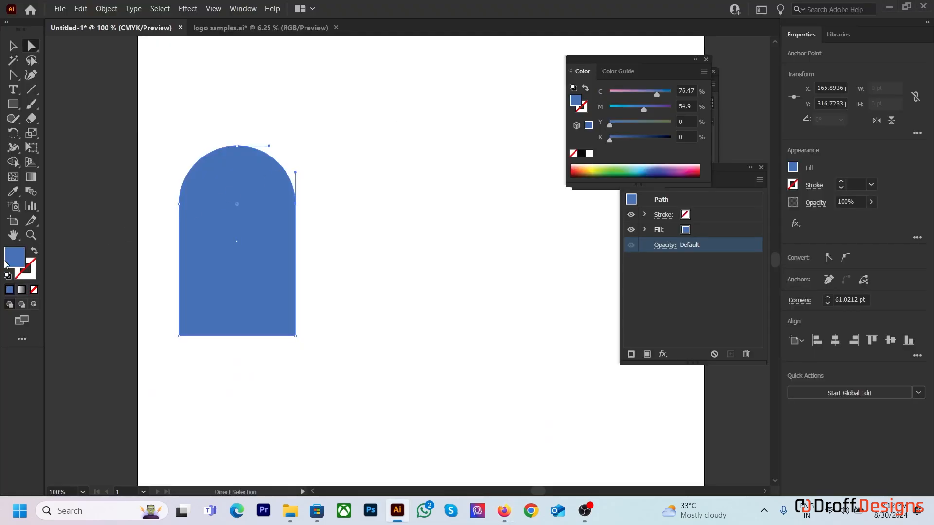
left_click(33, 252)
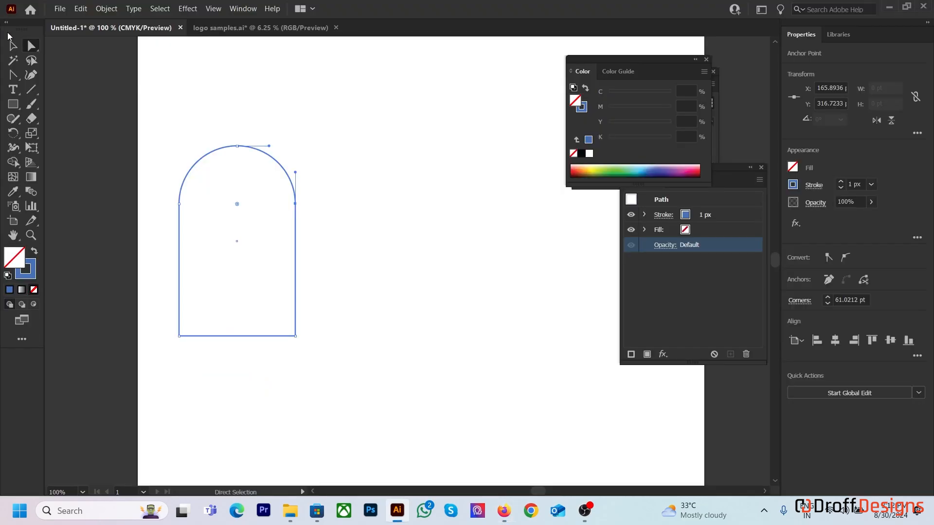
left_click_drag(368, 161, 277, 354)
key("Delete")
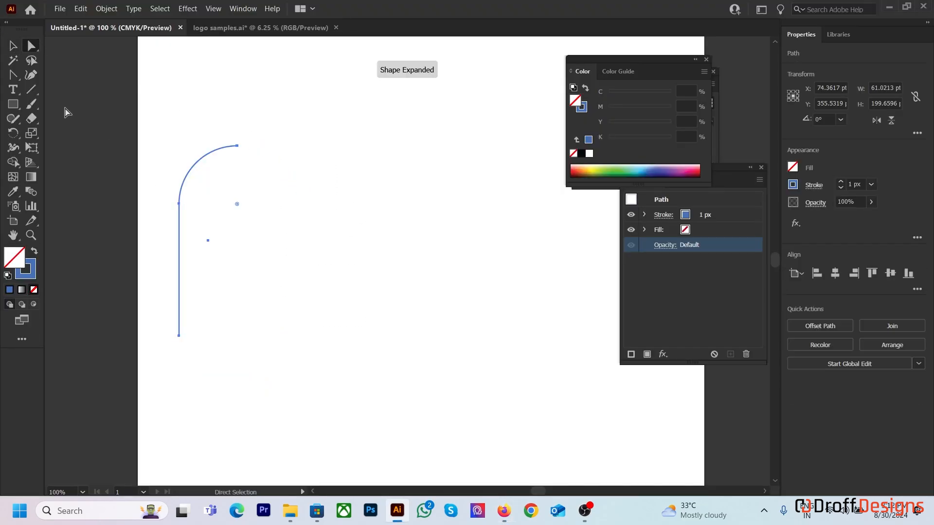
Step: Rotate the hook-shaped path to 270° so its straight part lies horizontal, and move it toward the middle of the artboard
left_click(13, 45)
left_click_drag(242, 145, 317, 281)
left_click_drag(397, 227, 398, 228)
left_click(333, 104)
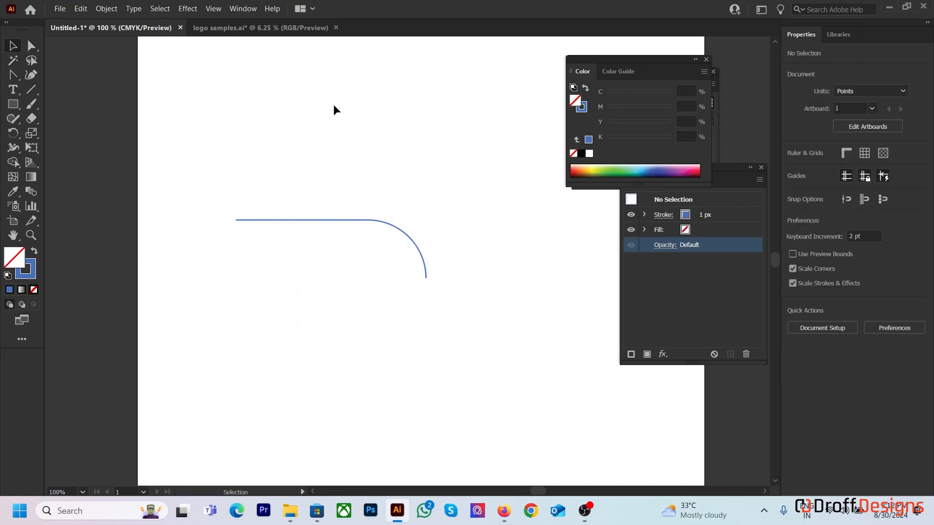
left_click_drag(334, 104, 474, 293)
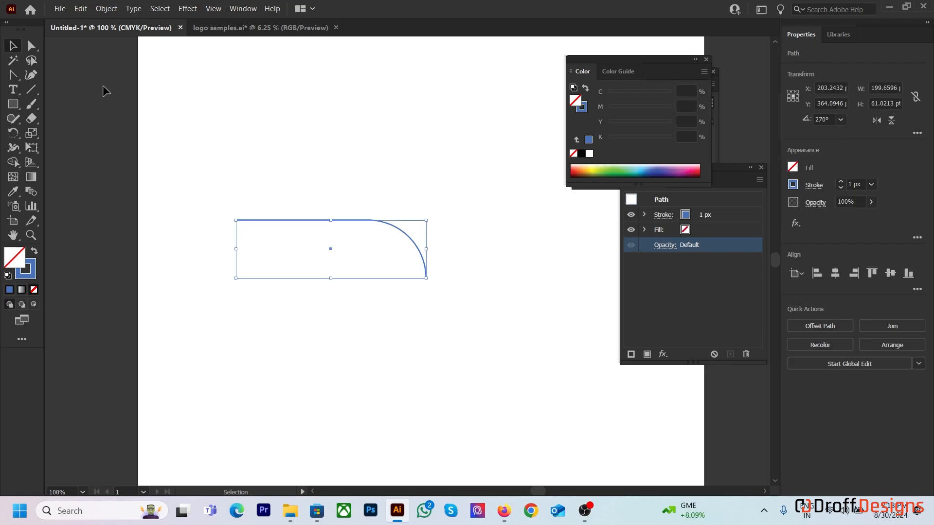
Step: Pull handles from the path's middle anchor with the Anchor Point tool, and convert the middle and curved-end anchors to sharp corners
left_click(10, 74)
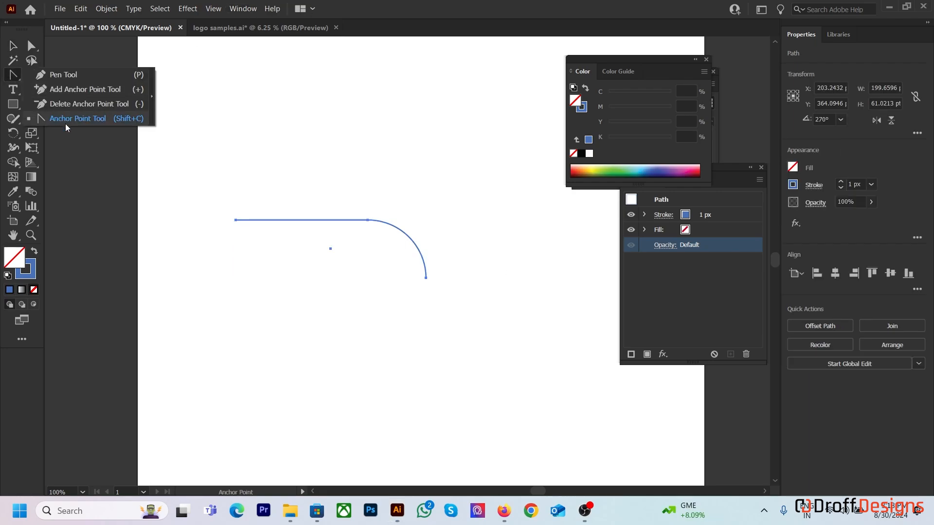
left_click(66, 121)
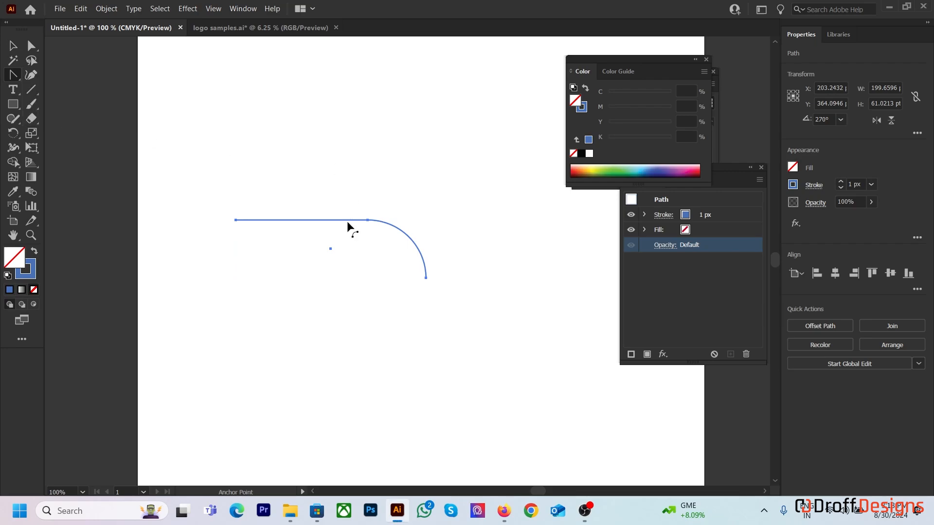
left_click_drag(367, 220, 406, 147)
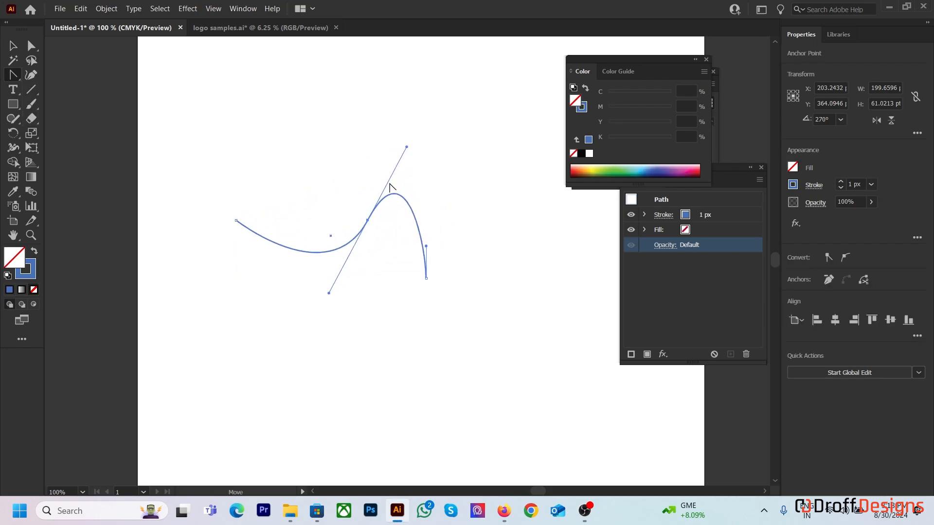
left_click(367, 220)
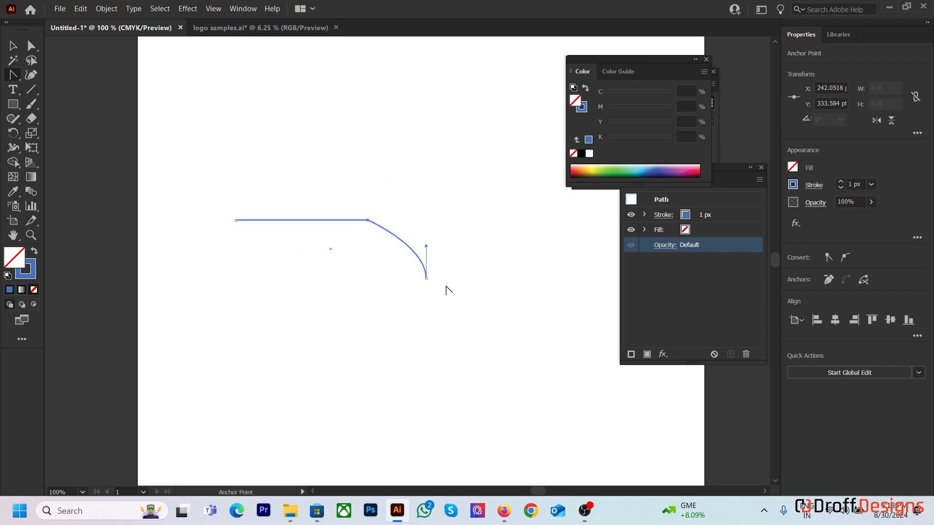
left_click(426, 278)
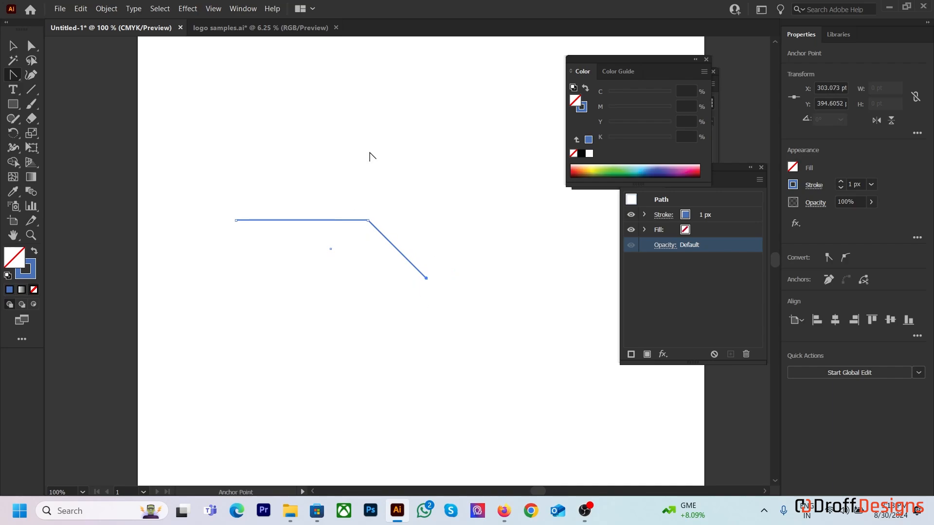
Step: Pull handles from the middle anchor along the path's slope to bend the angular line into a smooth arc
left_click_drag(369, 220, 424, 253)
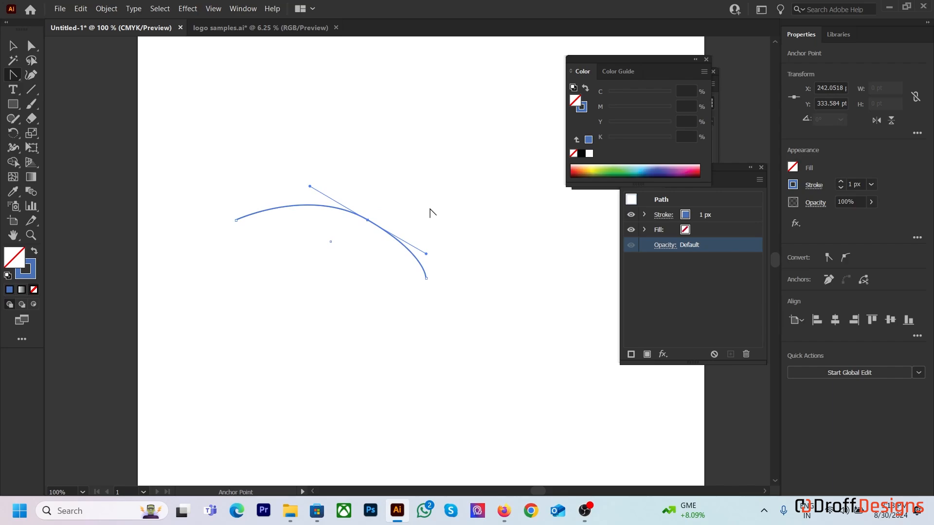
left_click(14, 46)
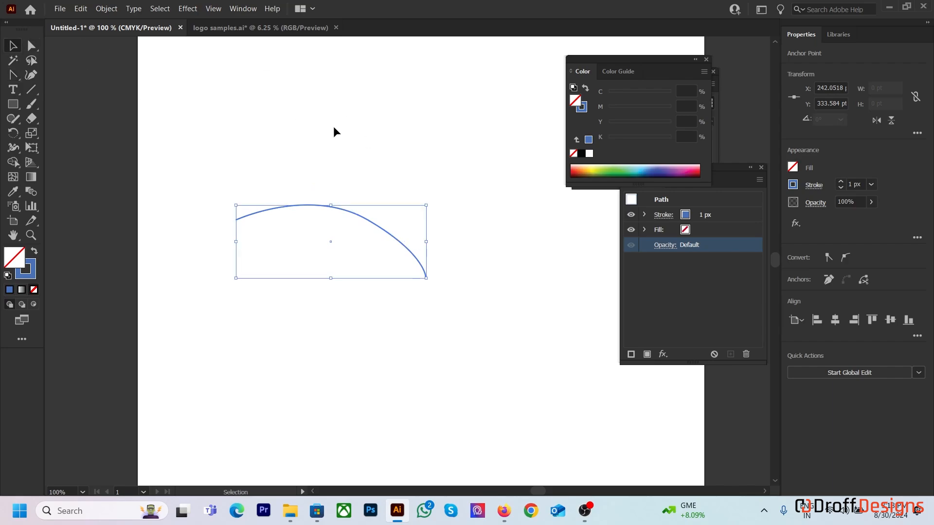
scroll(107, 62, "down", 3)
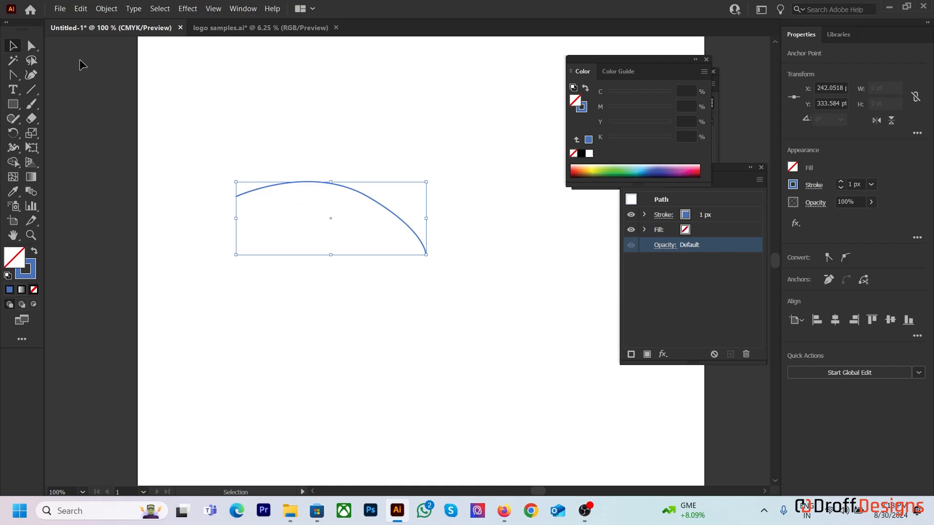
Step: Draw a square about 155 pt wide below the arc, and smooth its top-left and bottom-right corners with the Anchor Point tool
left_click(13, 103)
left_click_drag(258, 238, 406, 385)
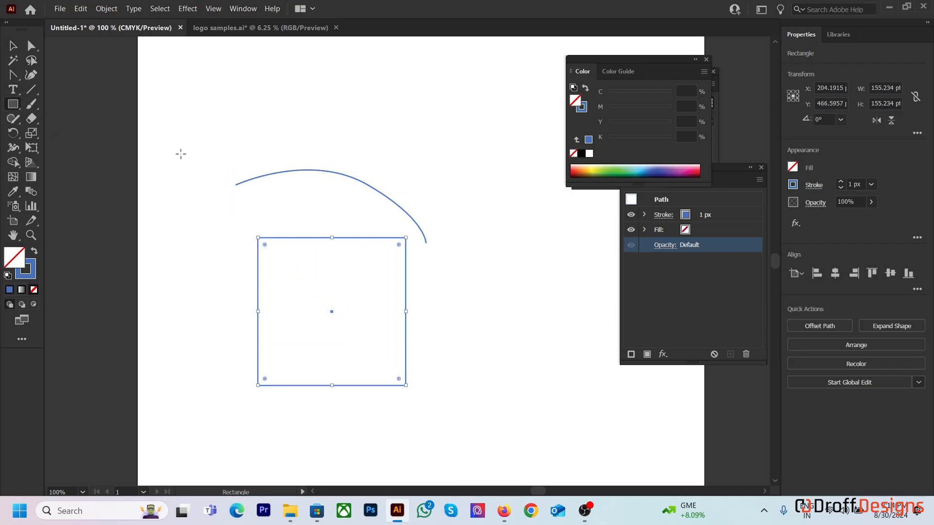
left_click(13, 75)
left_click_drag(258, 238, 323, 186)
left_click_drag(405, 386, 353, 448)
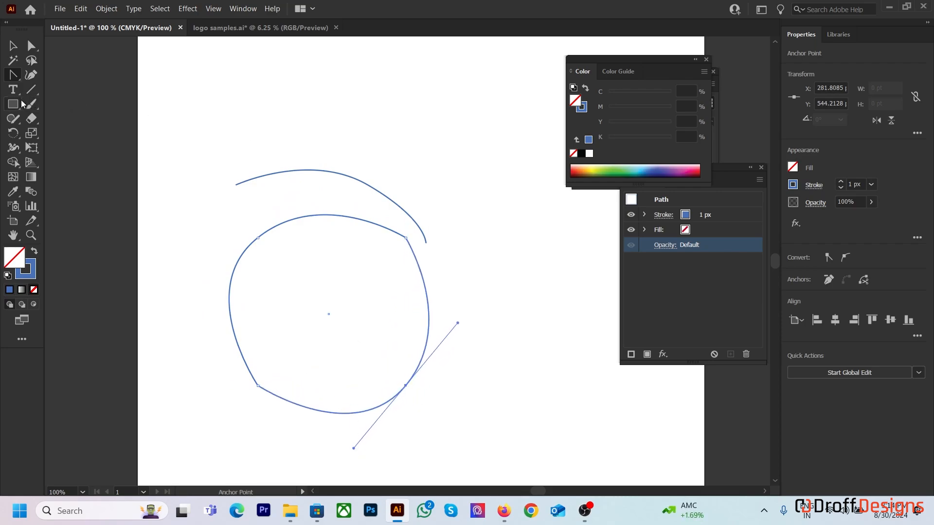
Step: Draw a circle about 112 pt wide above the arc, convert its four anchors to sharp corners to form a diamond, and deselect it
left_click_drag(18, 104, 54, 132)
left_click_drag(363, 65, 470, 172)
left_click(28, 49)
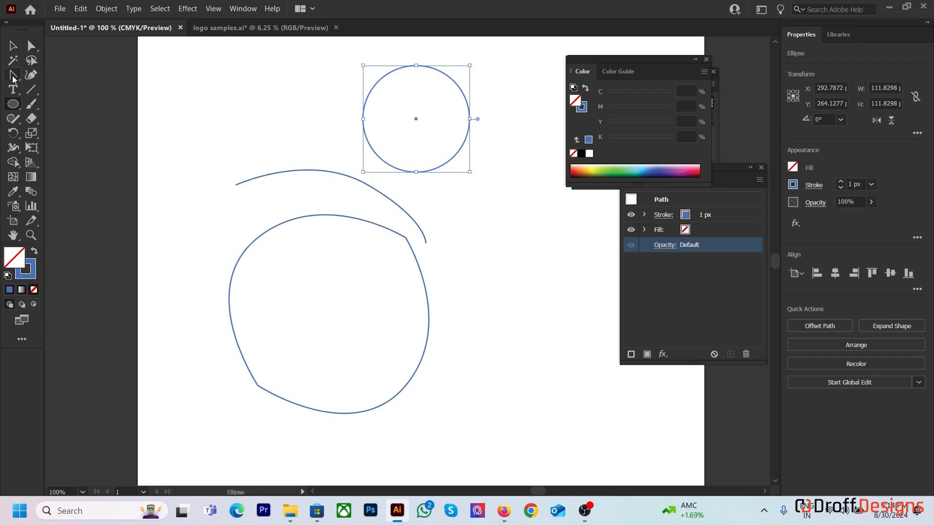
left_click_drag(415, 65, 364, 120)
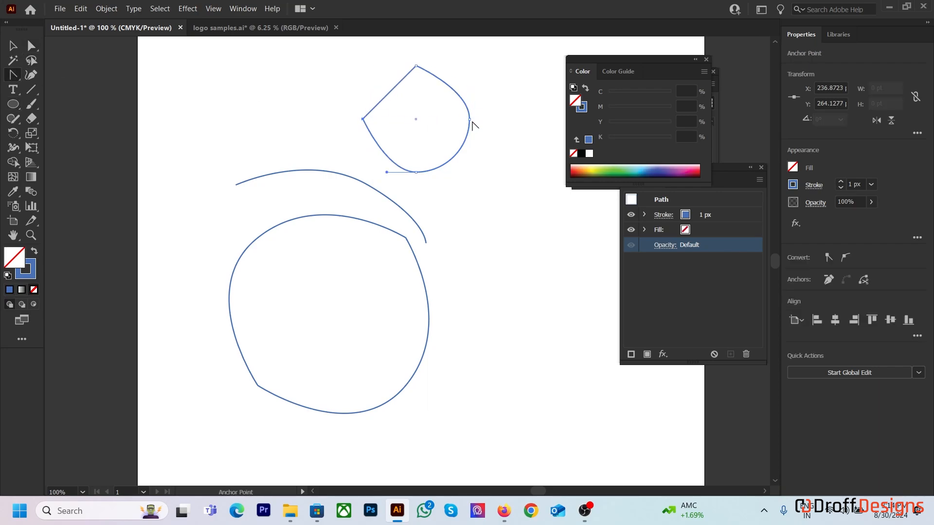
left_click(469, 118)
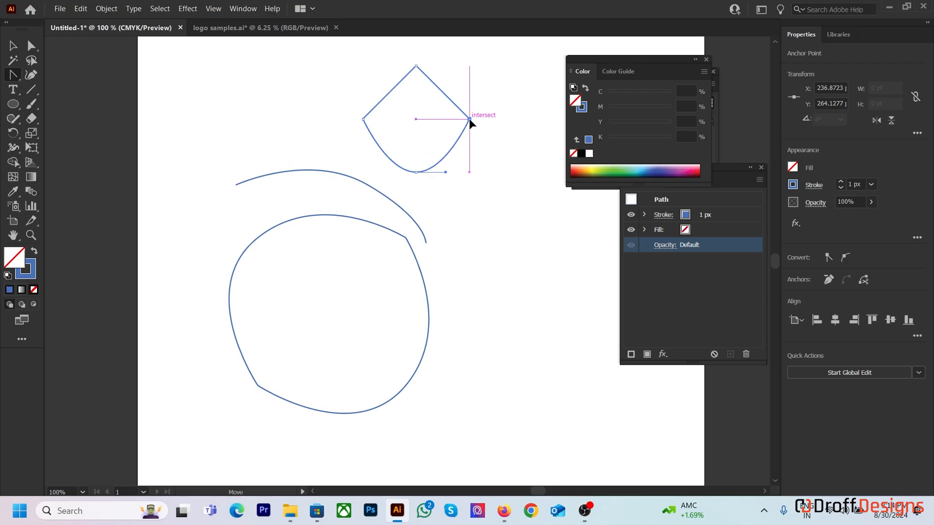
left_click(416, 172)
left_click(14, 46)
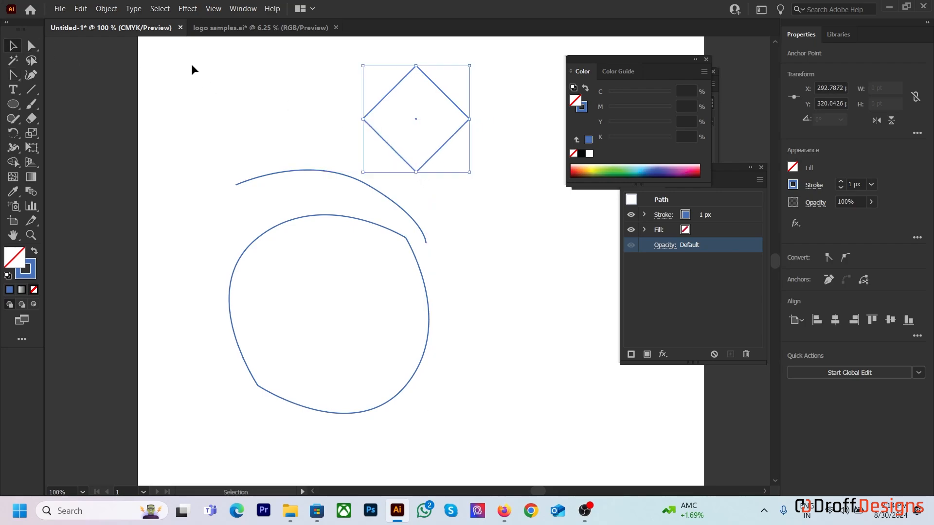
left_click(192, 67)
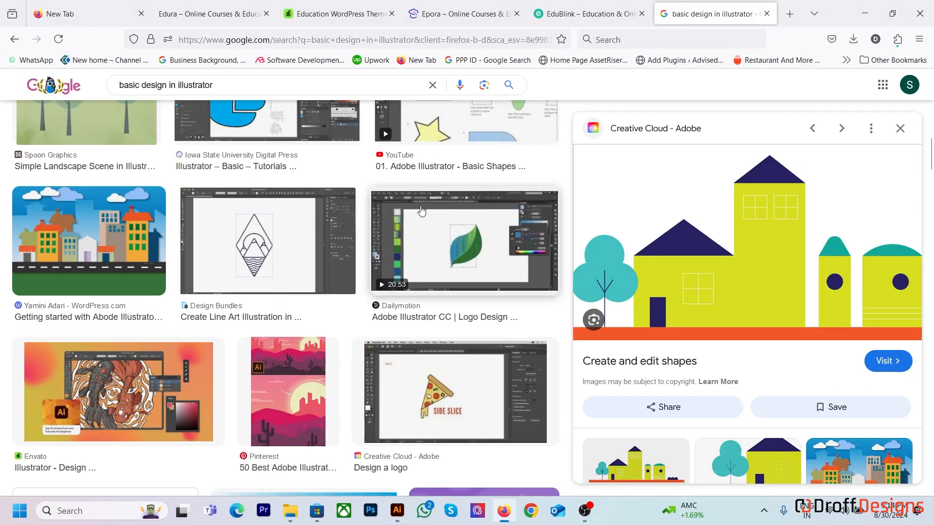
Step: Browse the basic Illustrator design image results in the browser, and preview the parrot icon and the blue bird tutorial image
scroll(218, 185, "down", 3)
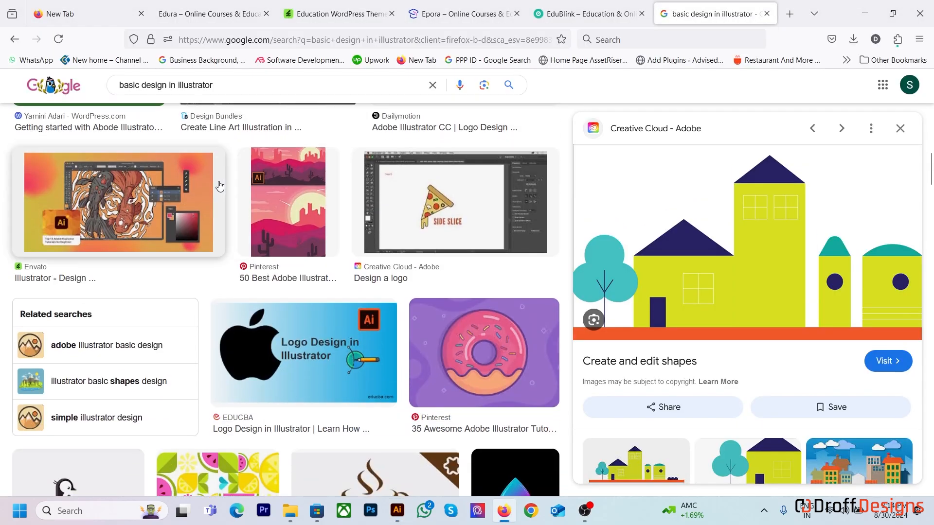
scroll(223, 190, "up", 5)
scroll(223, 190, "up", 5)
scroll(223, 190, "down", 5)
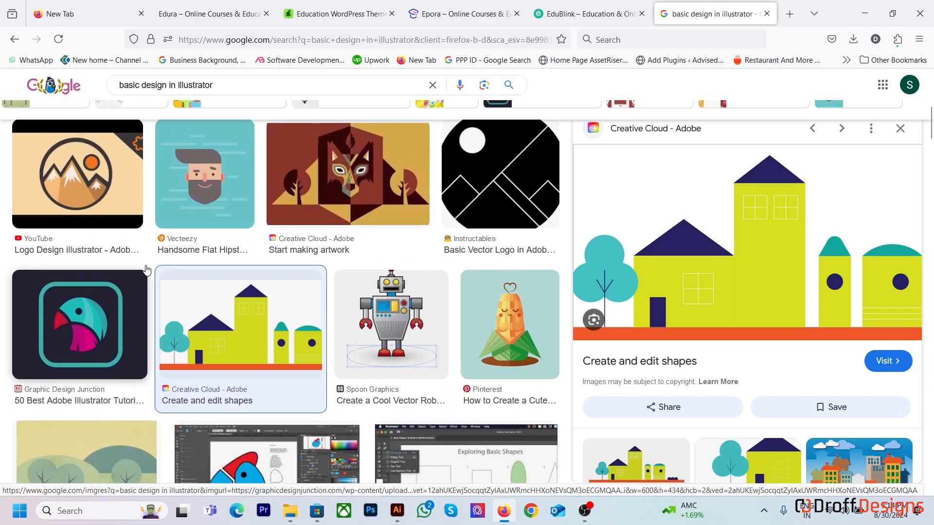
left_click(97, 303)
left_click(331, 282)
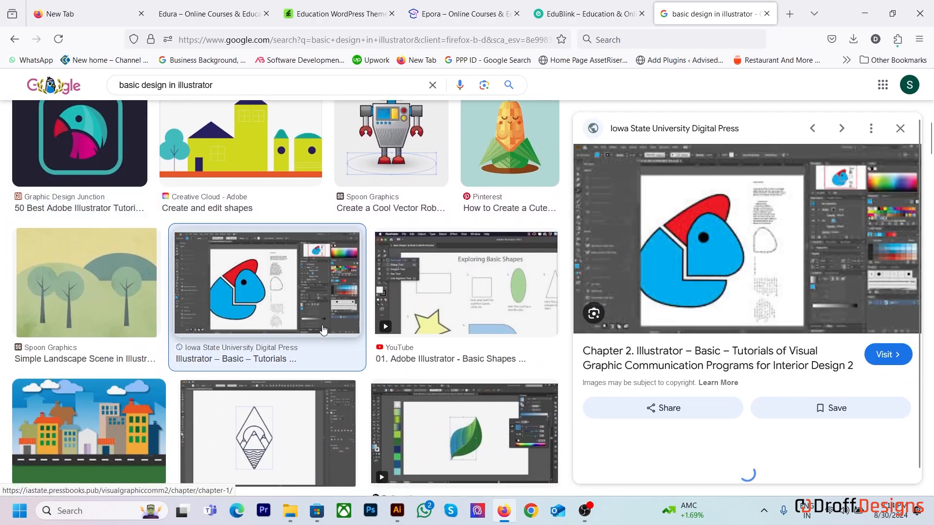